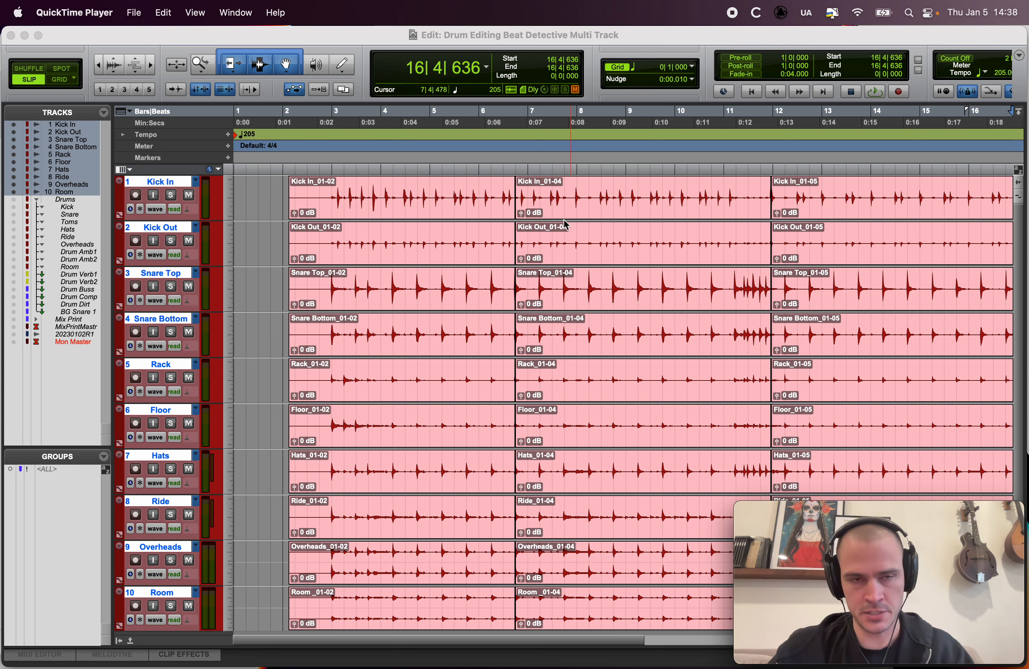
Step: Place the edit cursor on the Kick In track near the end of bar 4 and save the session
left_click(420, 192)
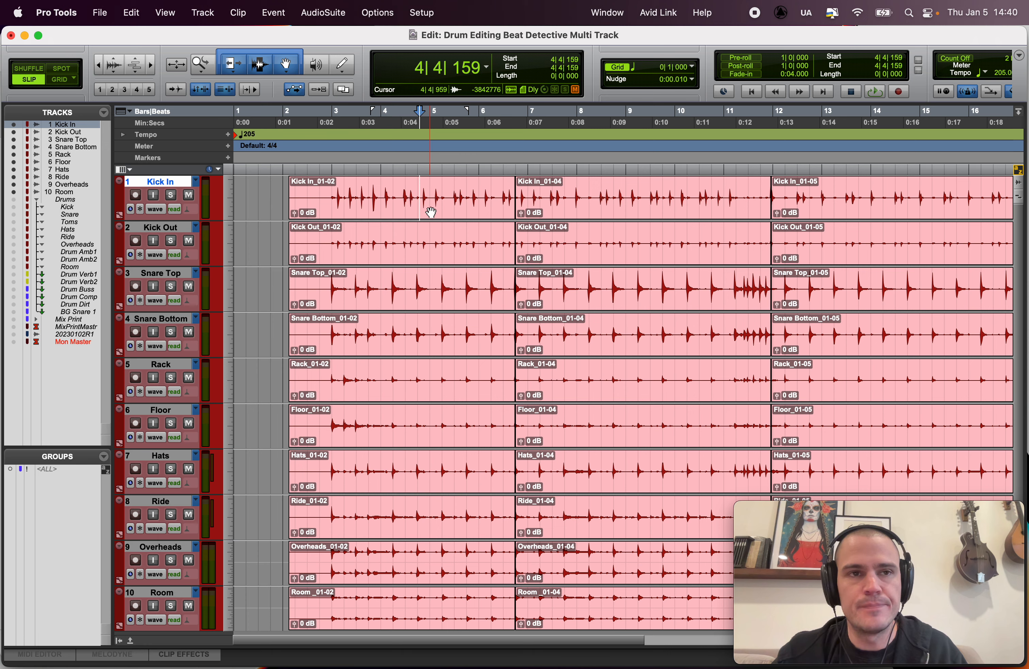
key("super+s")
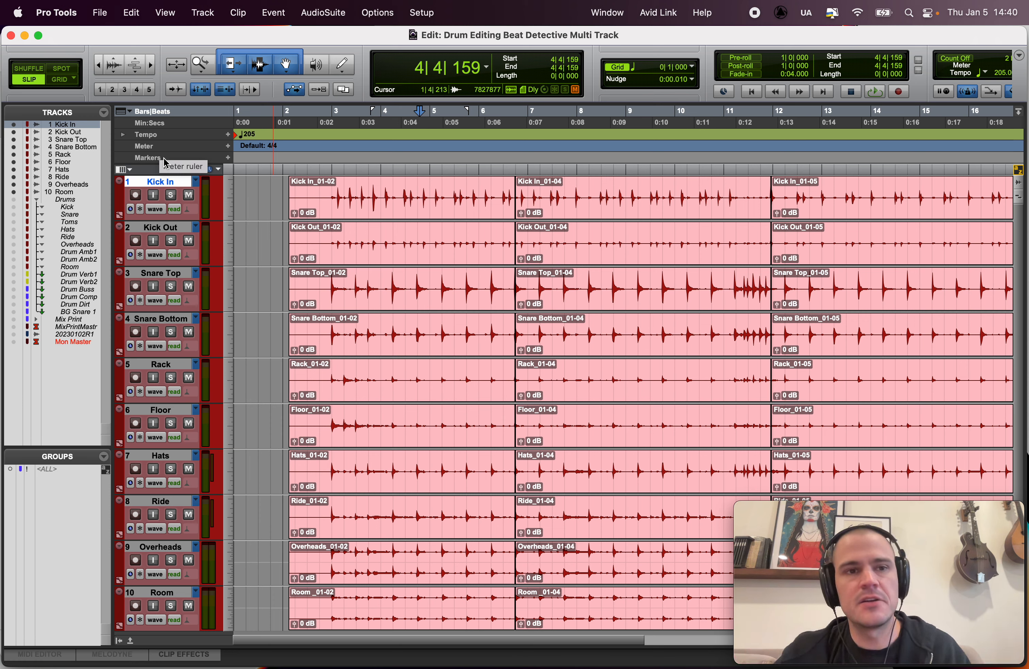
Step: Show the Kick In track's playlists, and return the track to waveform view
left_click(158, 208)
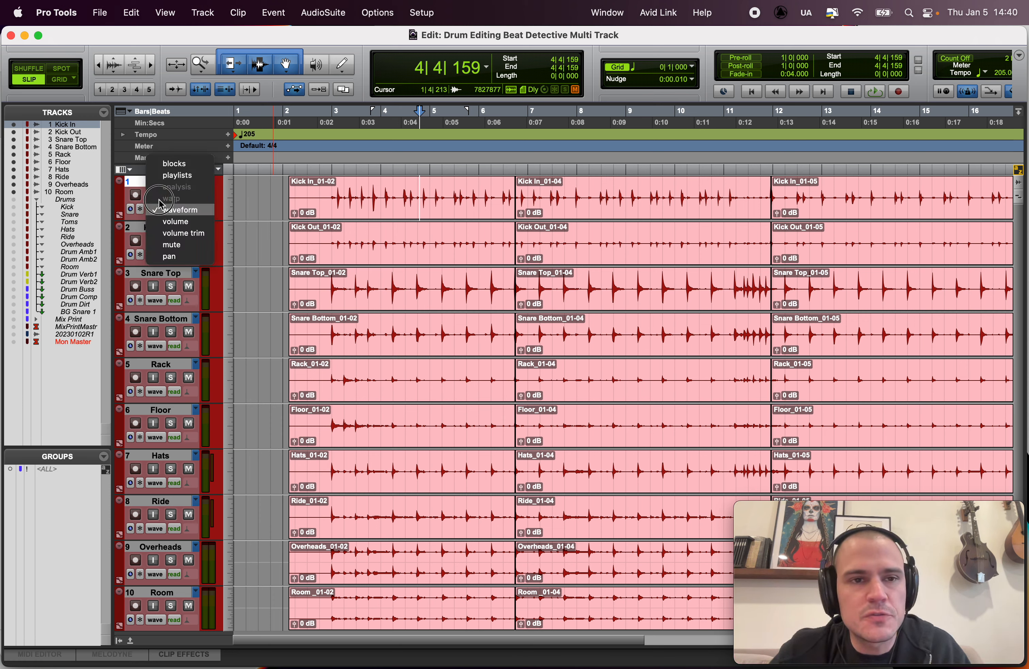
left_click(177, 176)
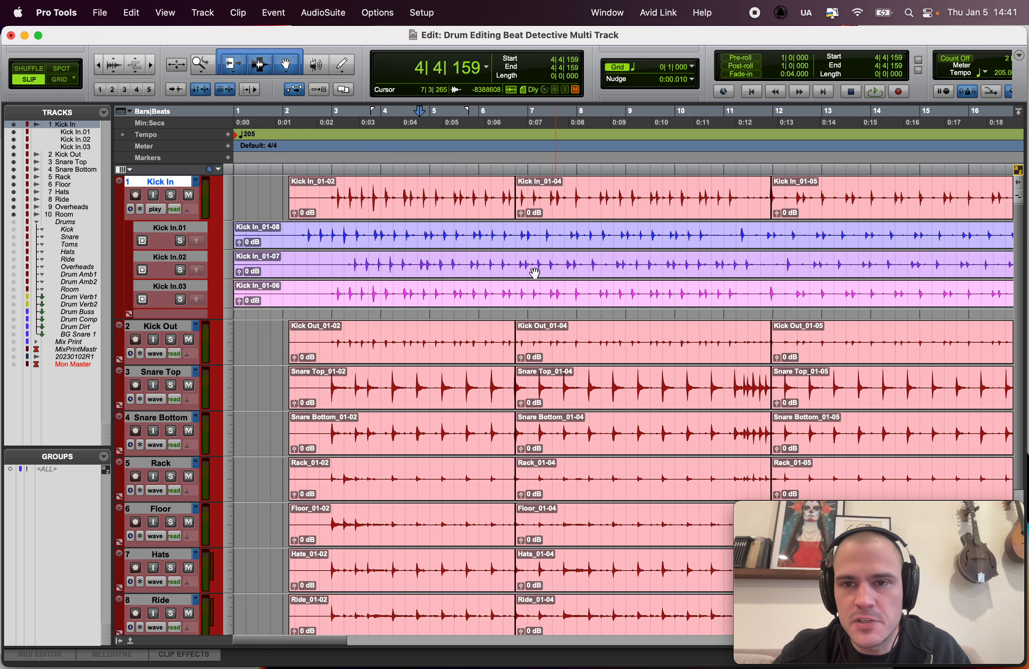
key("minus")
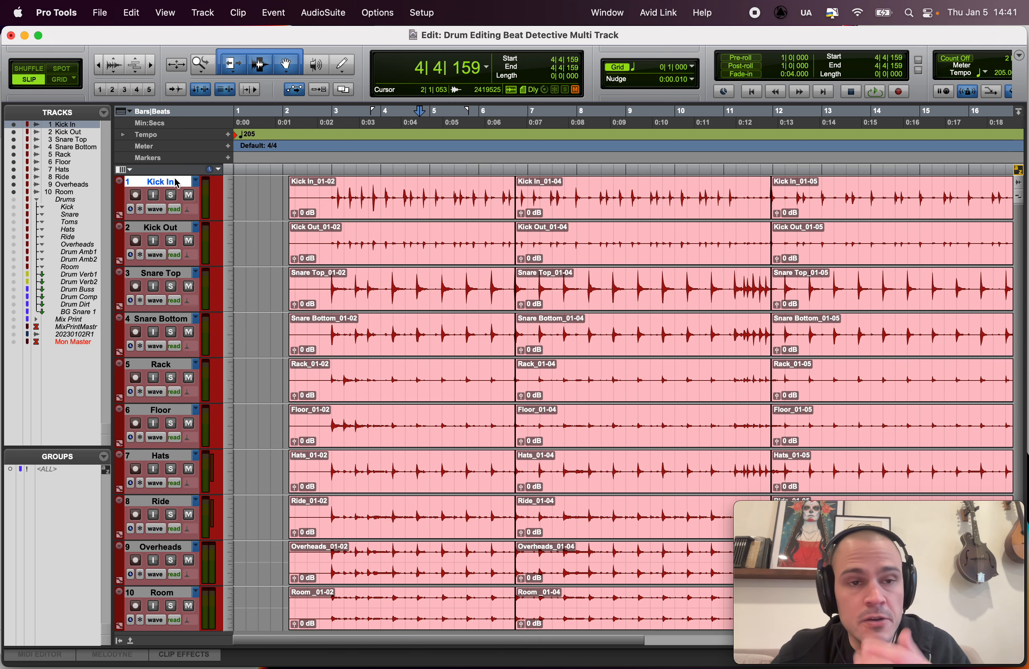
Step: Examine the crossfades at the start and end of the middle Kick In clip at close zoom
left_click(551, 211)
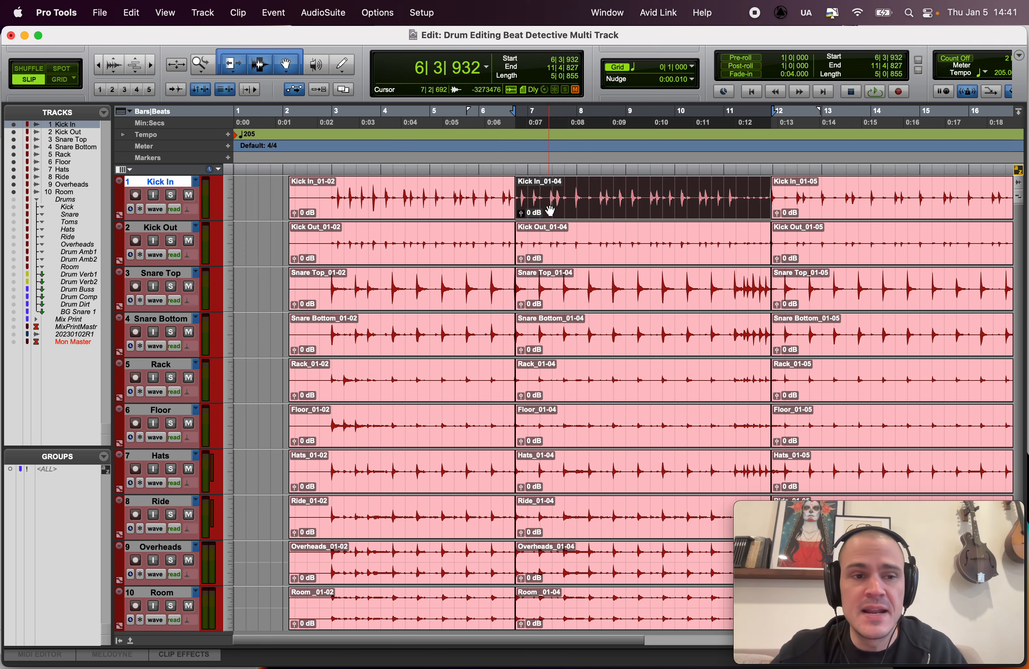
key("t")
key("t")
key("t")
key("t")
key("t")
key("t")
key("t")
key("t")
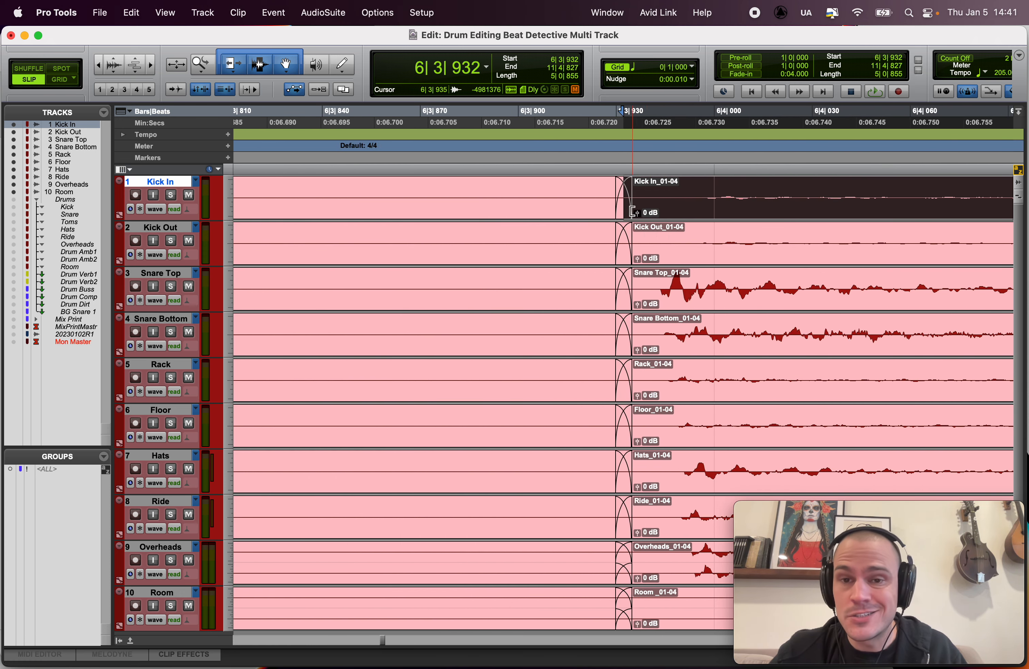
key("Right")
key("r")
key("r")
key("r")
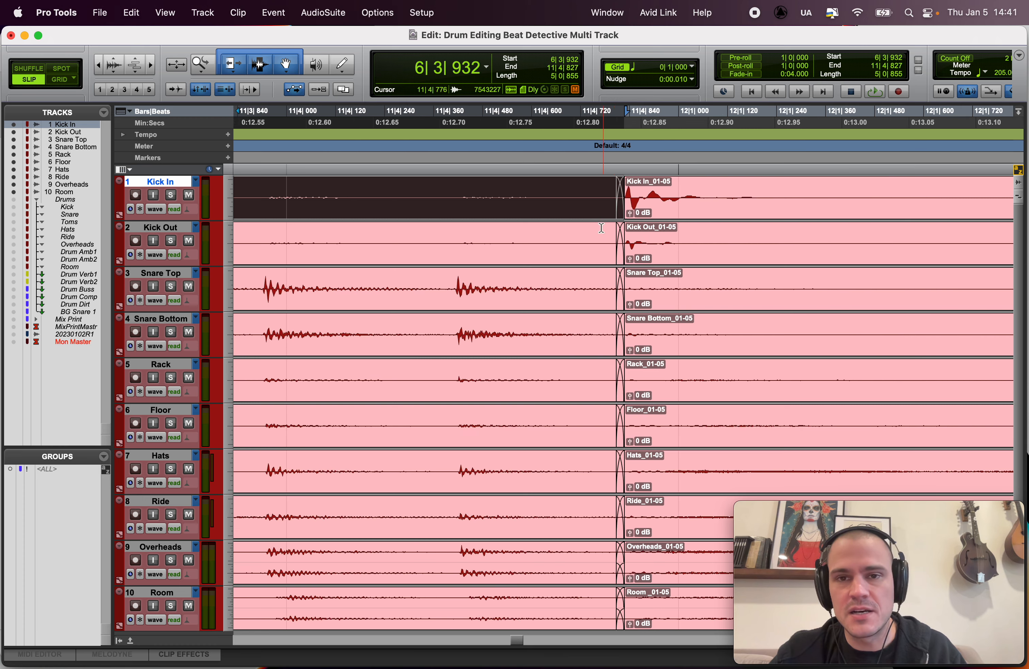
key("r")
key("r")
key("r")
key("r")
key("r")
key("r")
key("r")
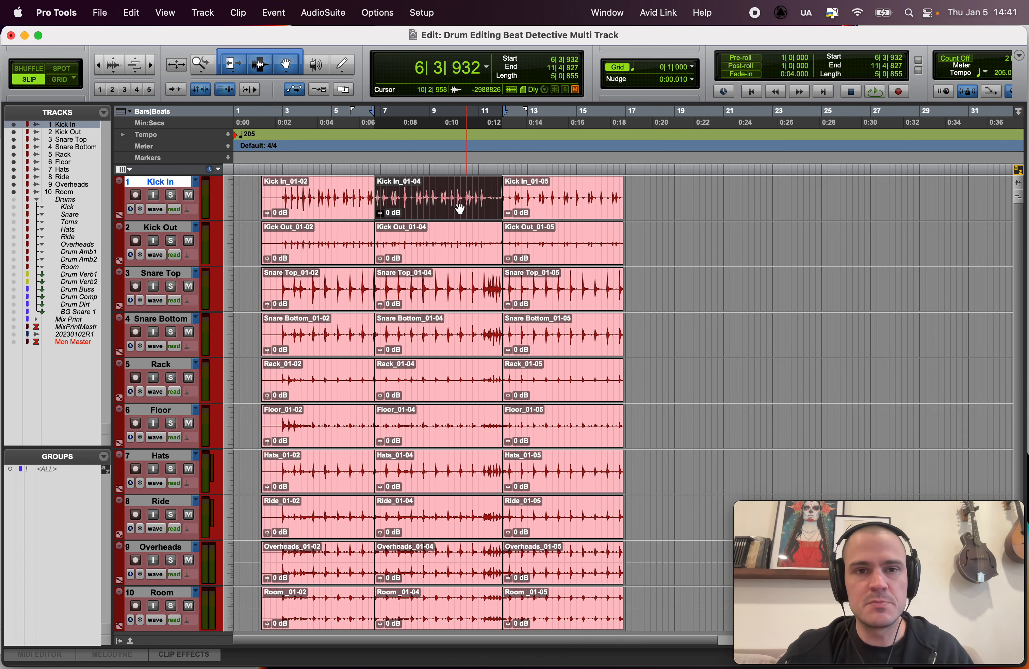
left_click(441, 193)
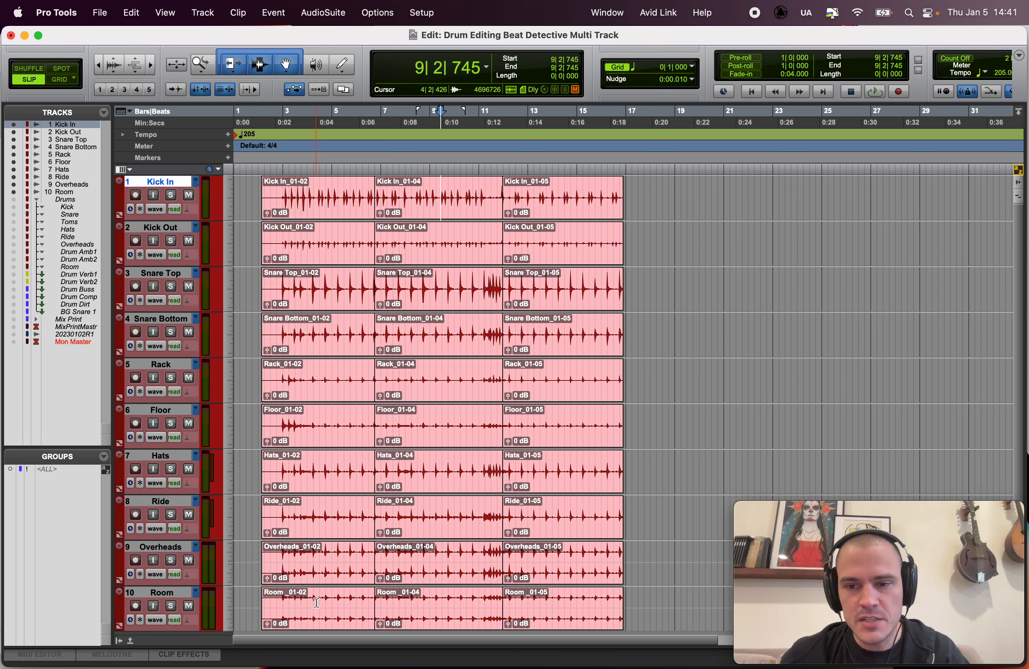
Step: Start a new group from all ten drum tracks, Kick In through Room
left_click(163, 592, "shift")
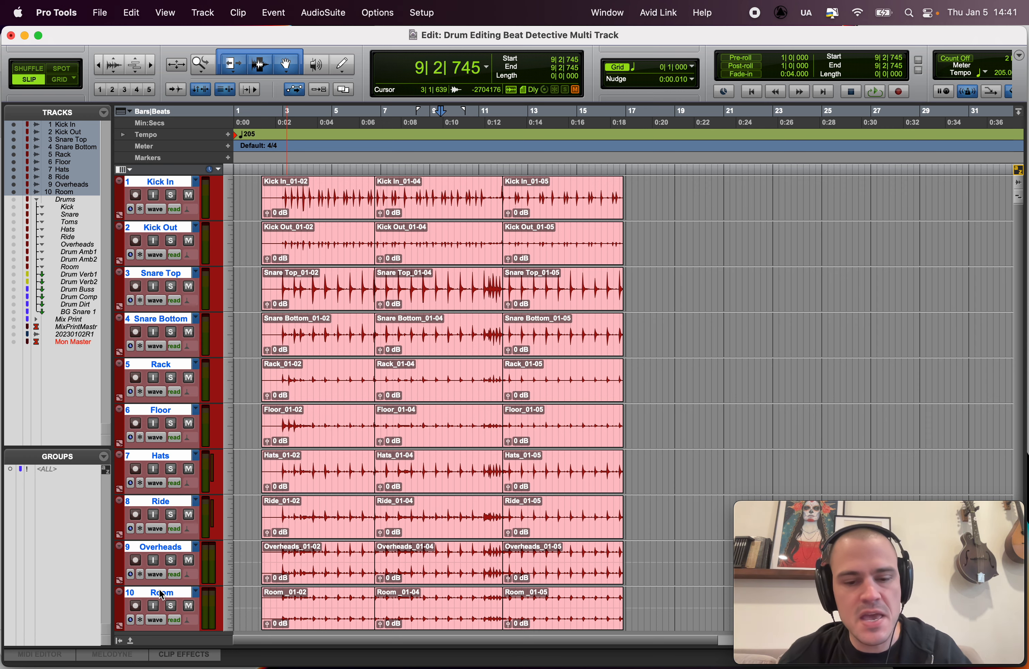
key("super+g")
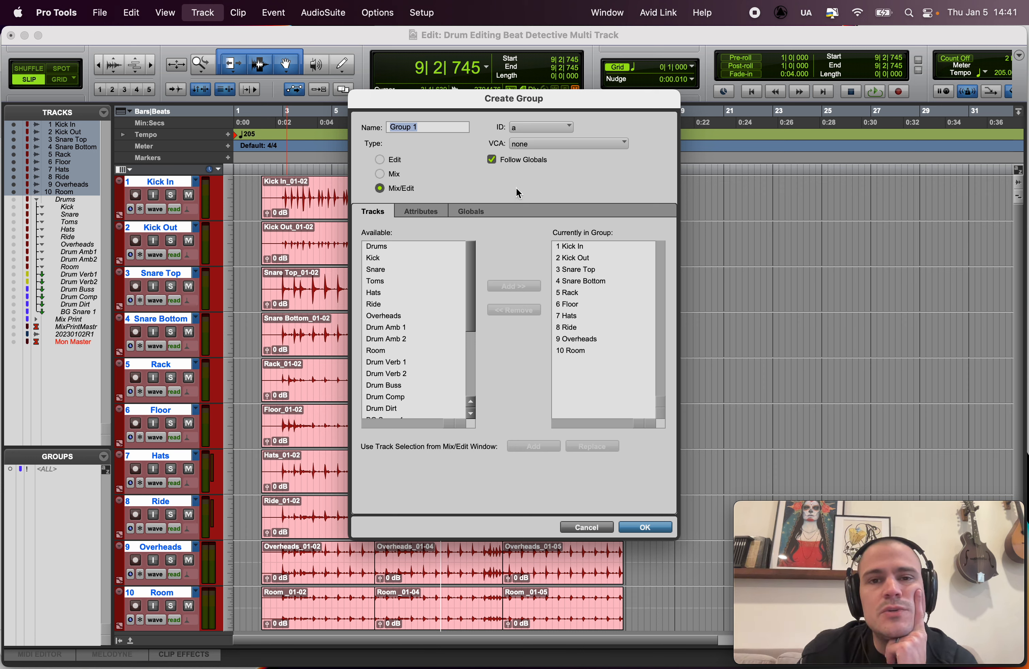
left_click(544, 127)
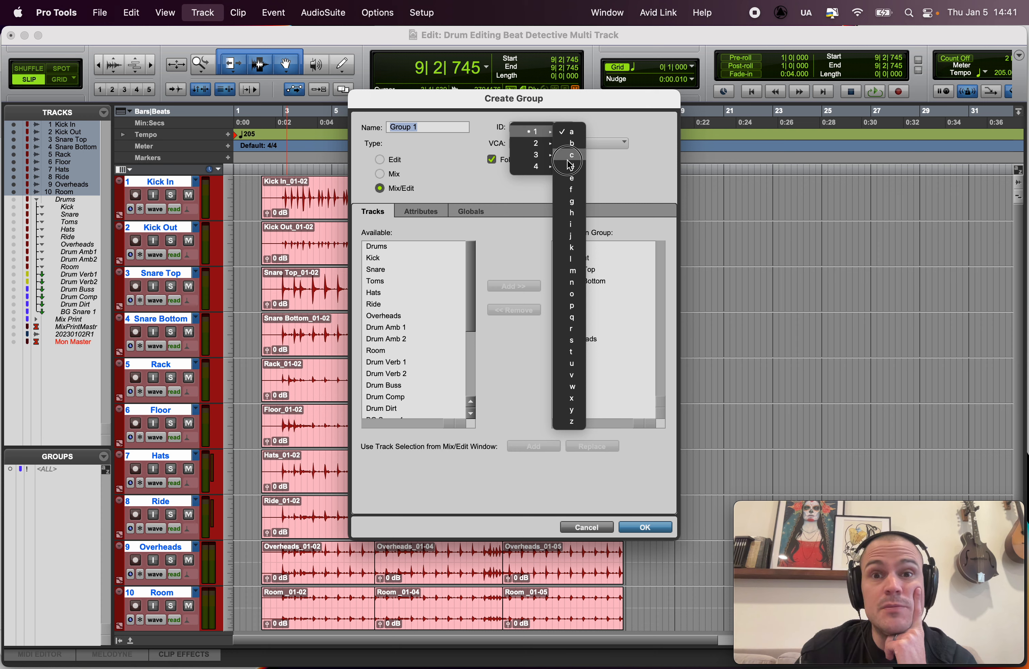
left_click_drag(568, 251, 436, 161)
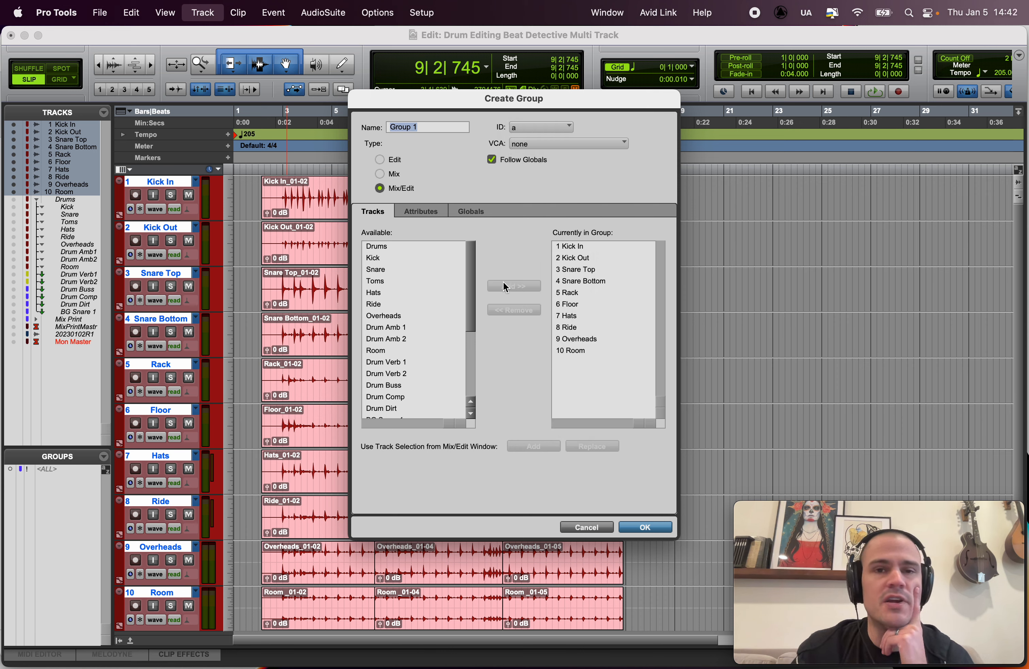
left_click(534, 127)
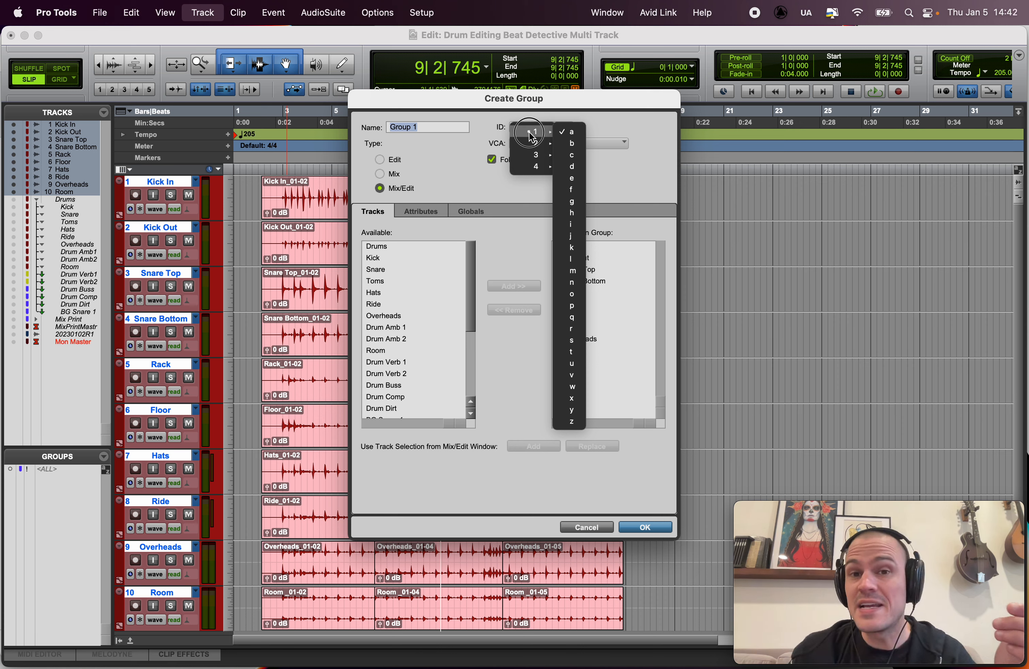
left_click(502, 131)
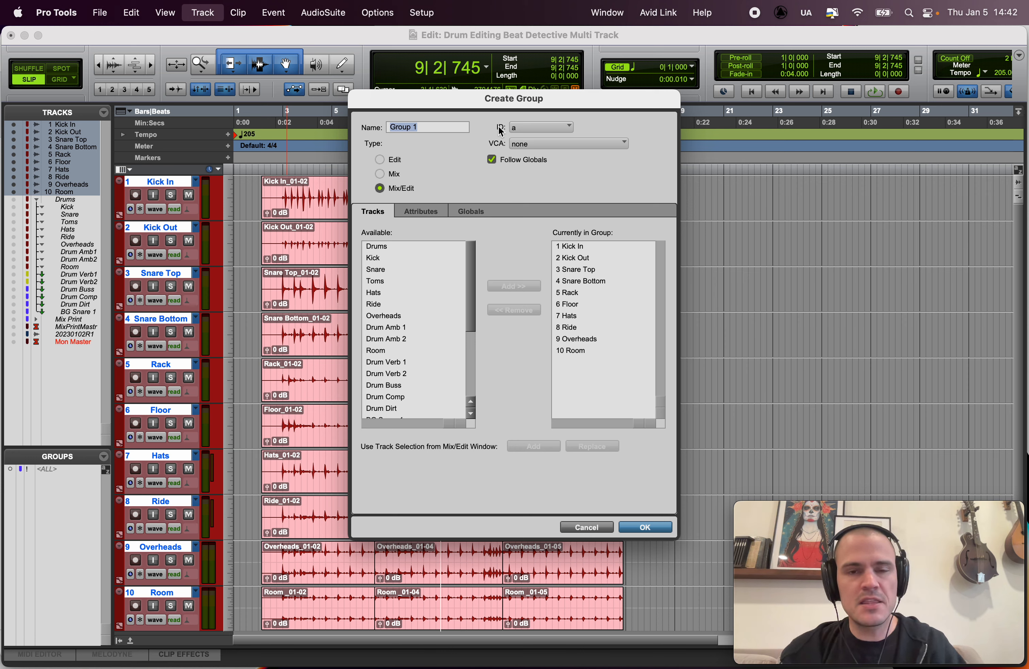
Step: Assign ID d to the new group and name it Drums
left_click(518, 128)
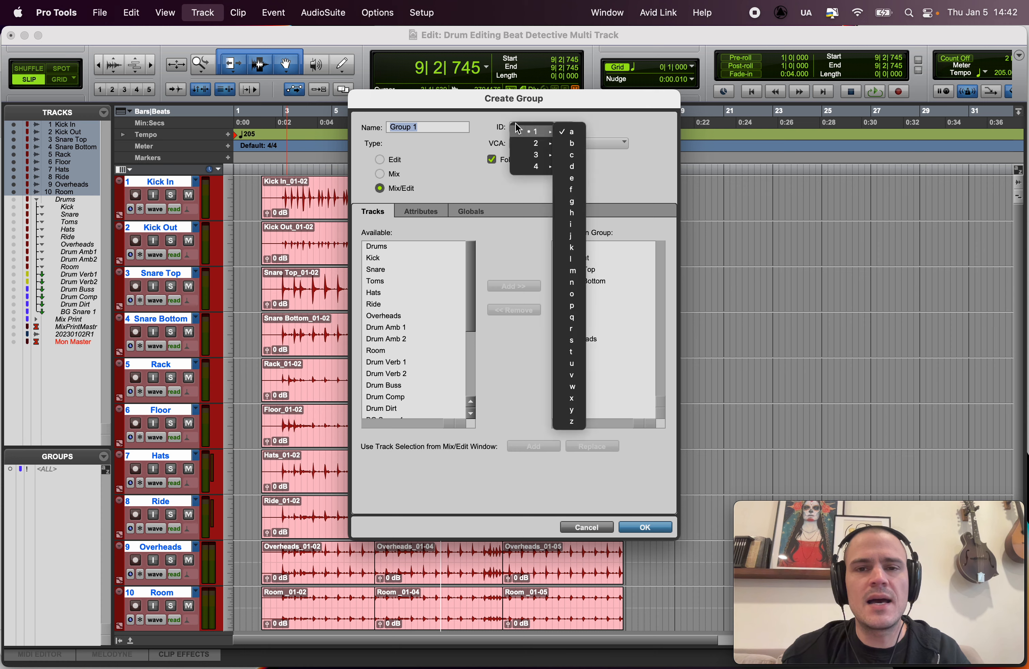
left_click(579, 168)
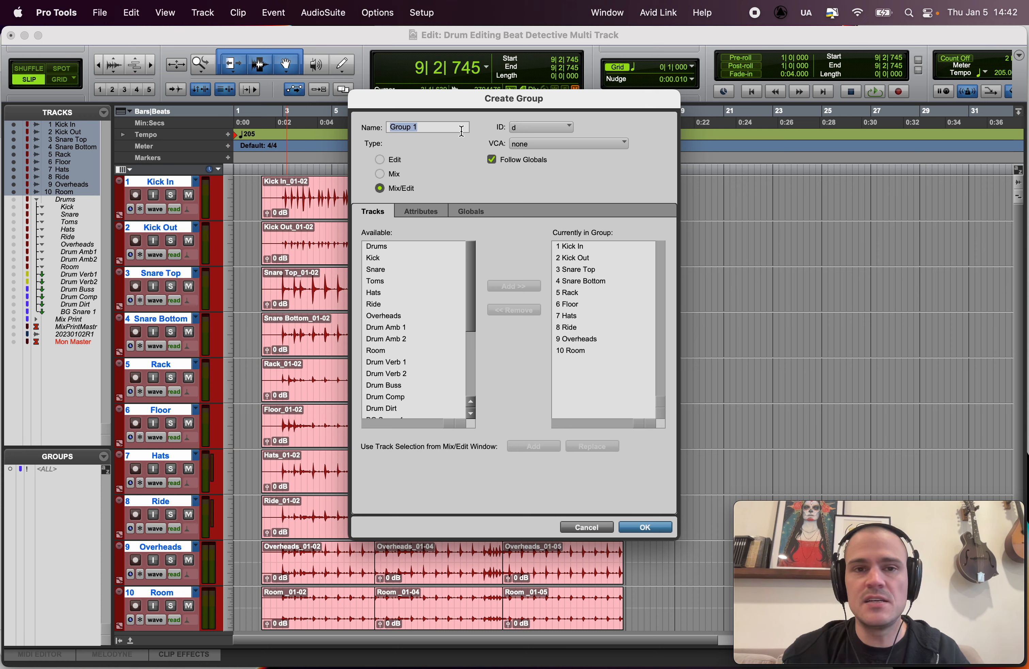
type("Drums")
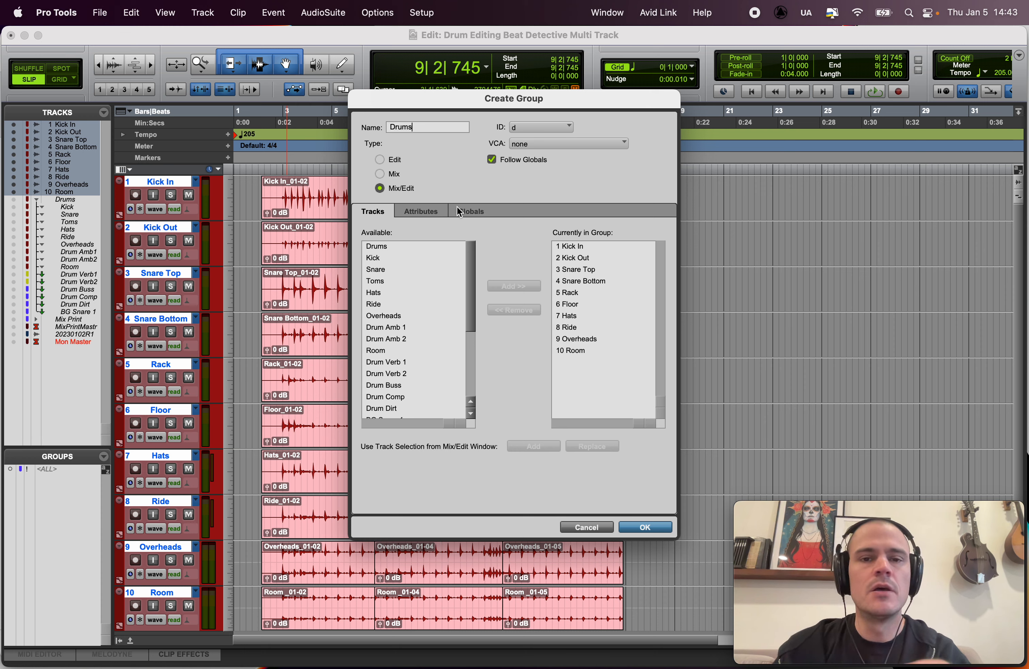
Step: Try the global Record Enable attribute and the Edit group type, restoring Record Enable to off and the type to Mix/Edit
left_click(467, 210)
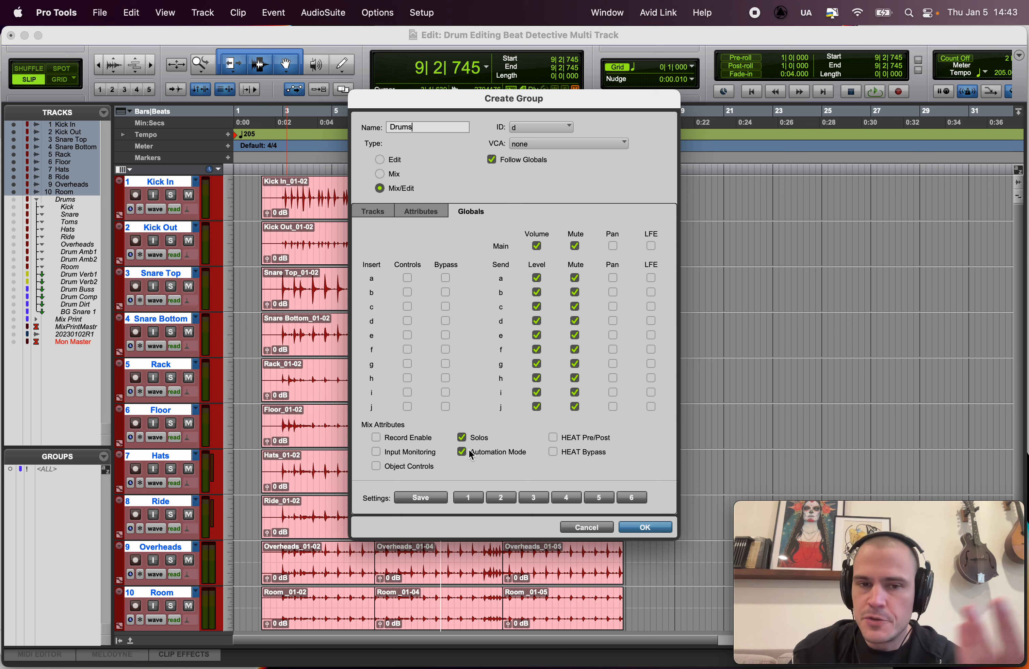
left_click(425, 440)
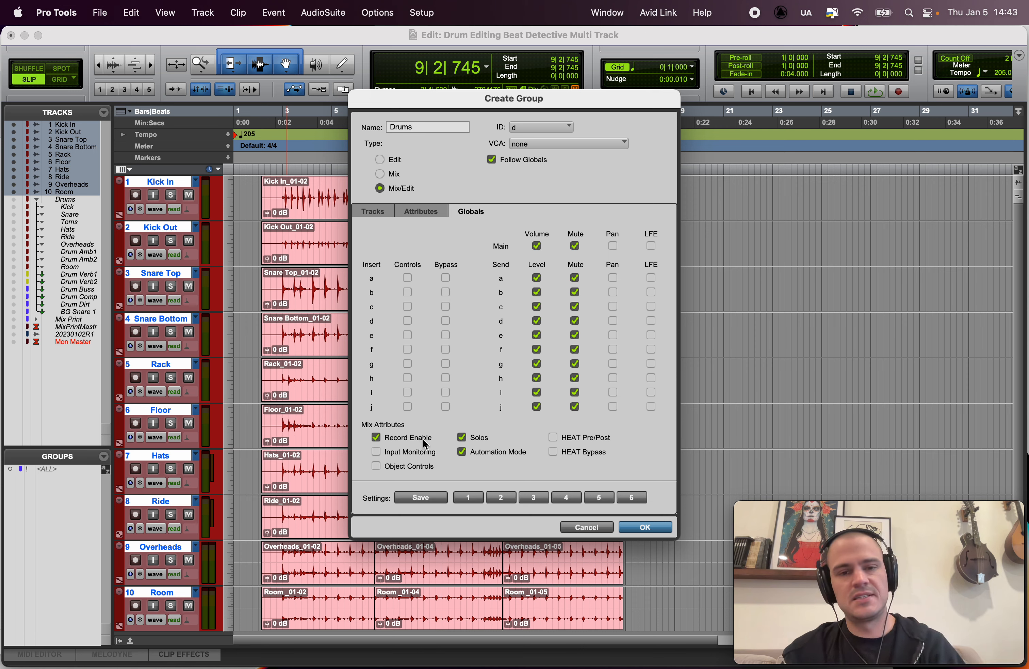
left_click(426, 443)
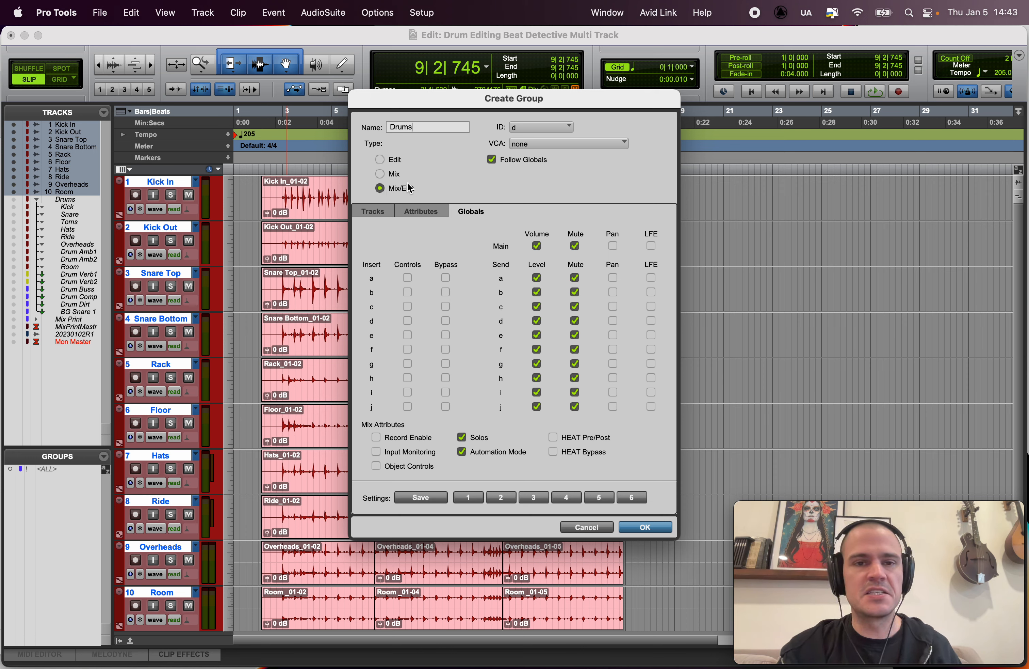
left_click(380, 160)
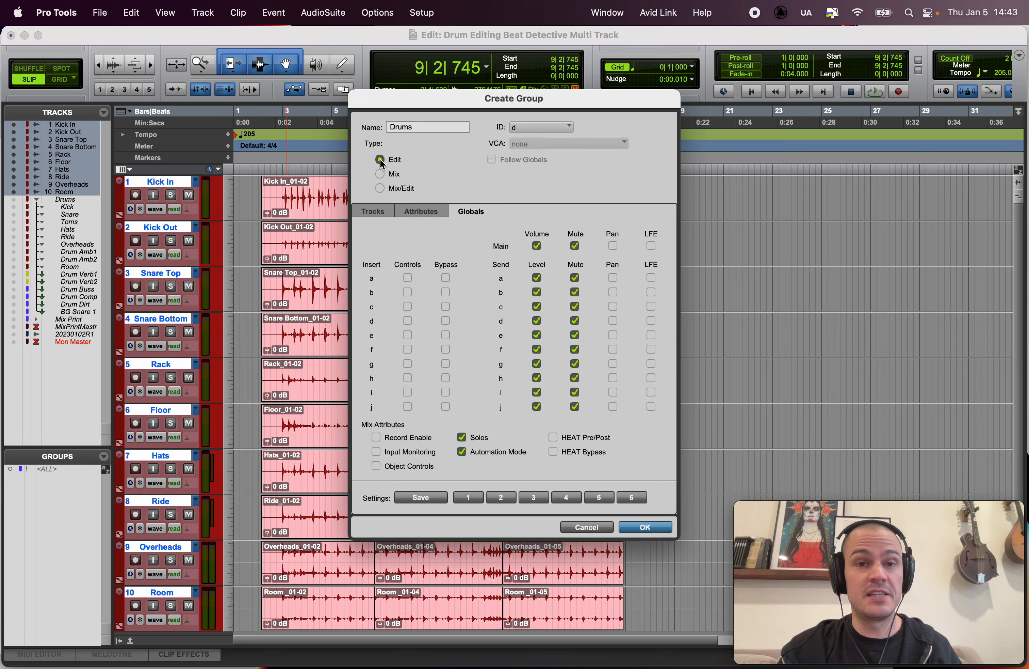
left_click(380, 189)
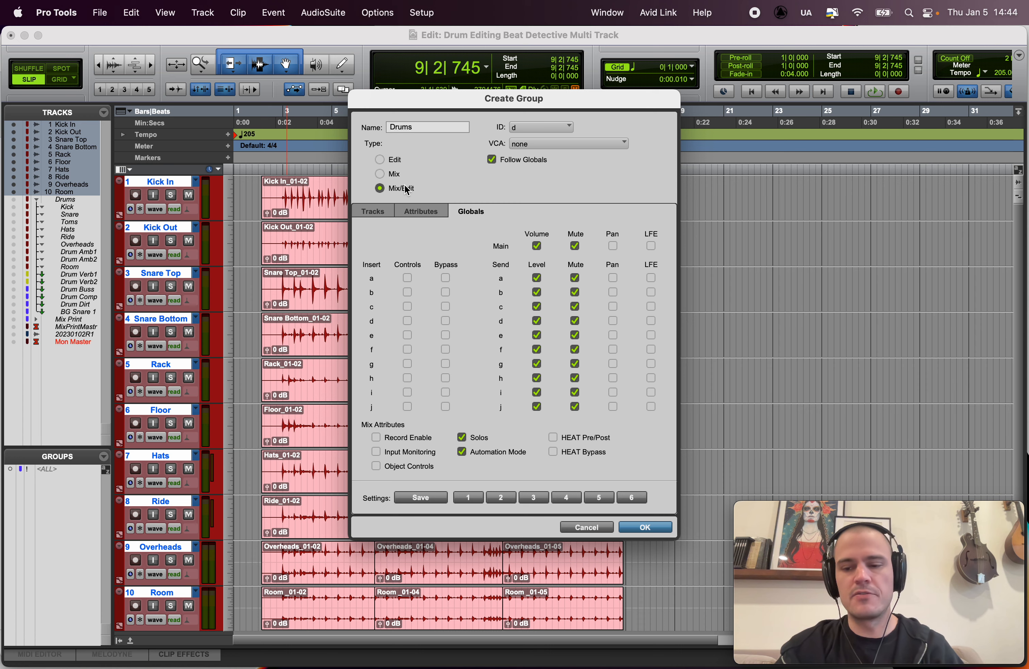
Step: Create the Drums group and select a short range from about 4|4|212 across all its tracks
key("Return")
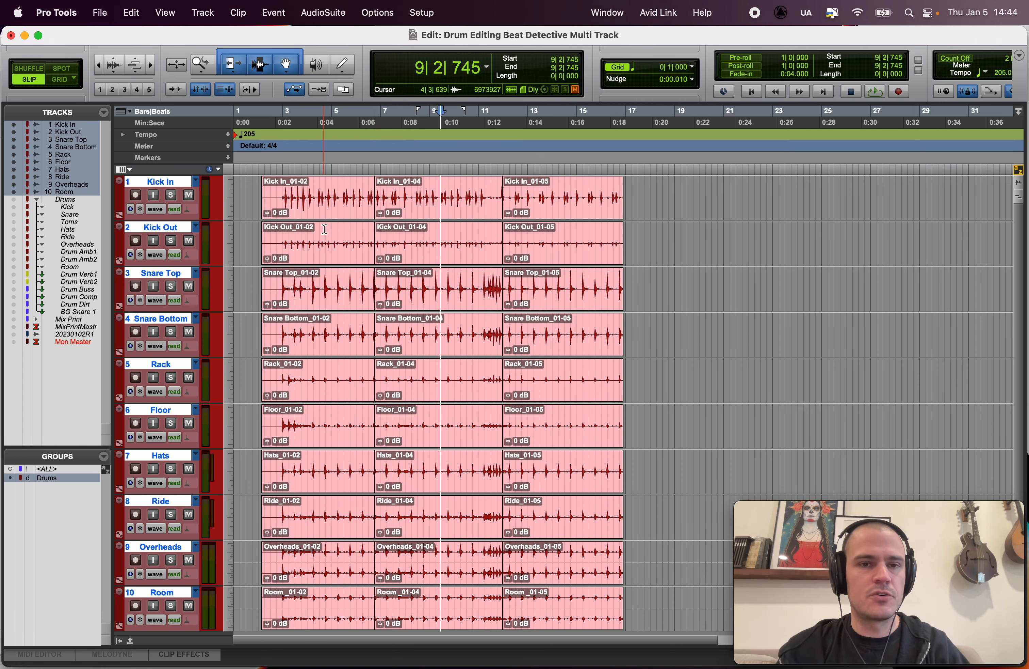
left_click_drag(328, 231, 341, 256)
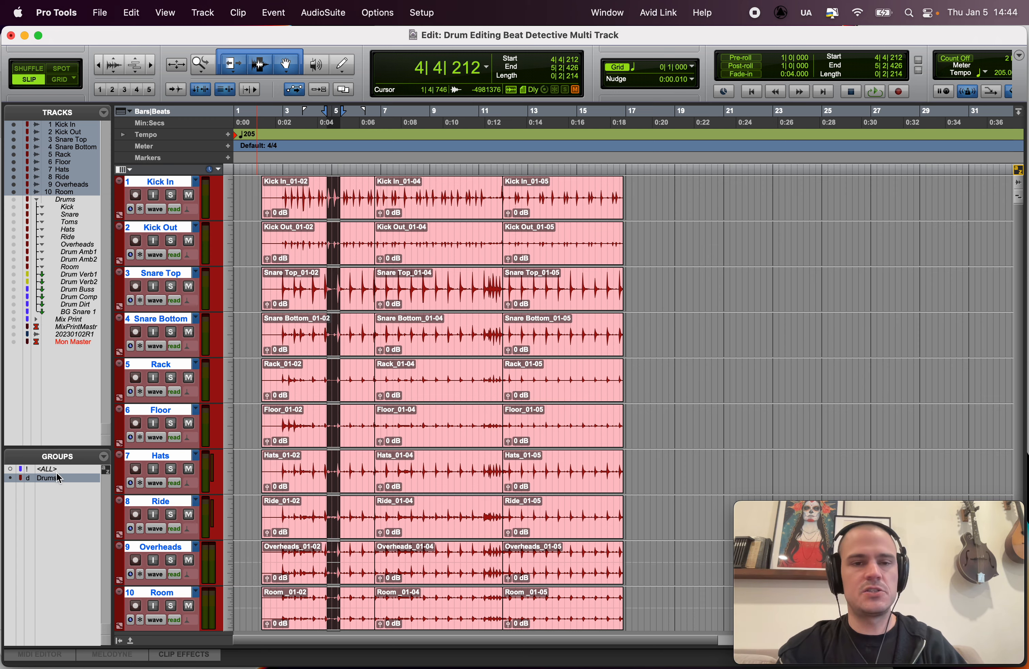
Step: Switch to the Mix window and give keyboard focus to the groups list
key("super+equal")
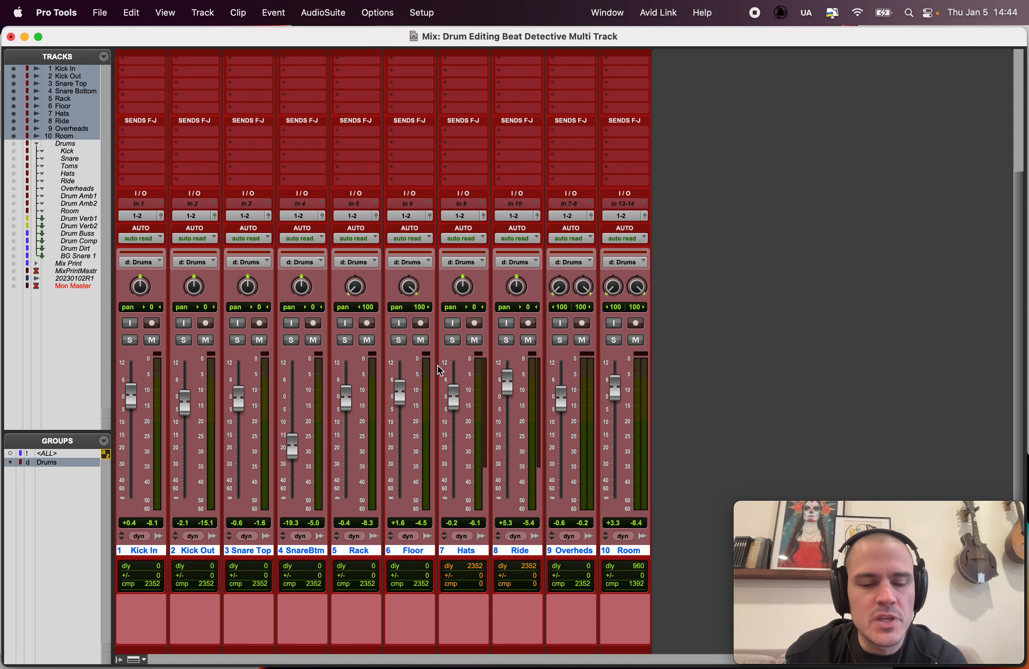
left_click(107, 455)
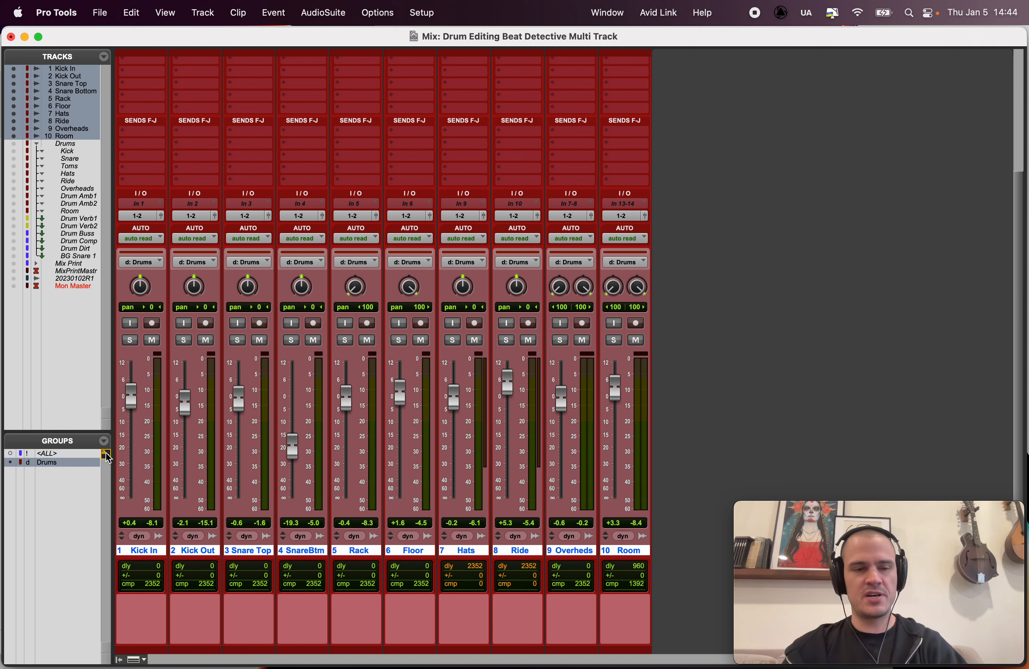
Step: Toggle the Drums group off and on repeatedly, leaving it active
left_click(51, 465)
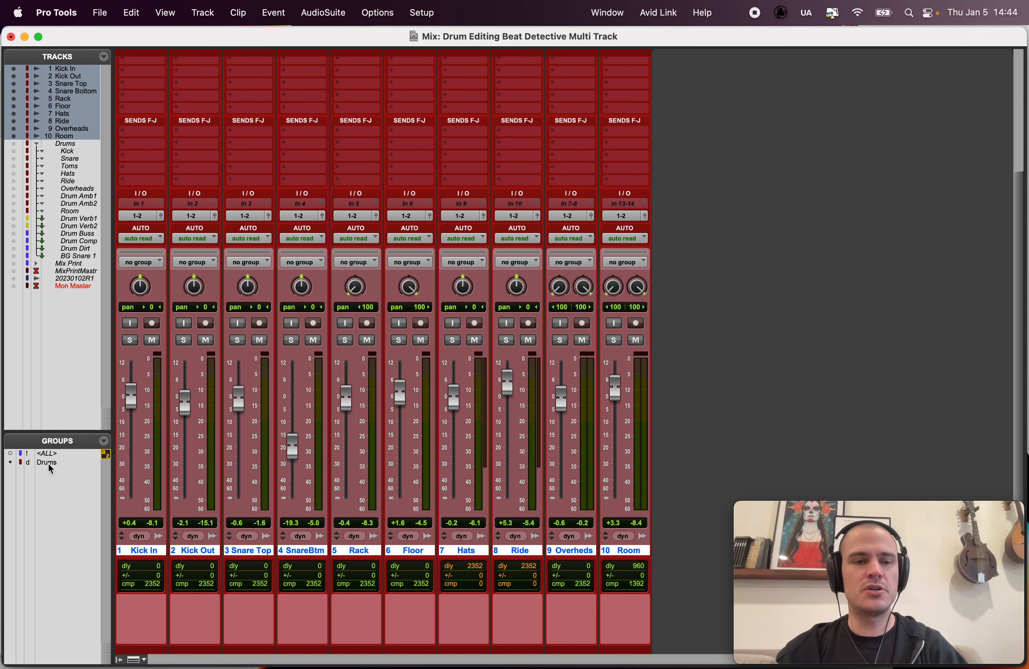
left_click(48, 464)
left_click(48, 464)
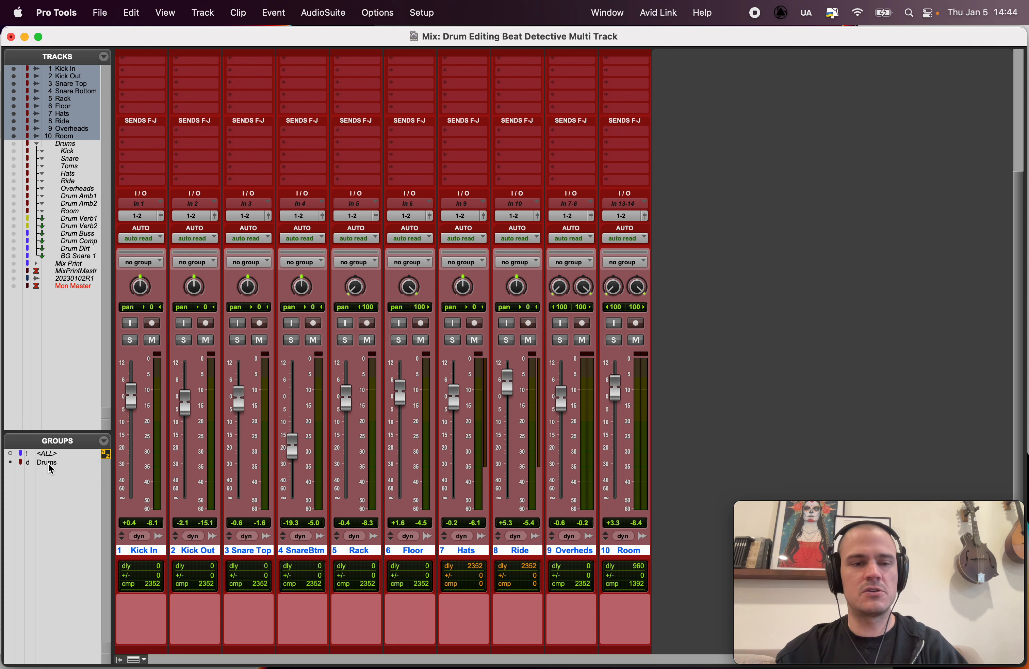
left_click(49, 466)
left_click(49, 465)
left_click(50, 465)
left_click(50, 465)
left_click(50, 465)
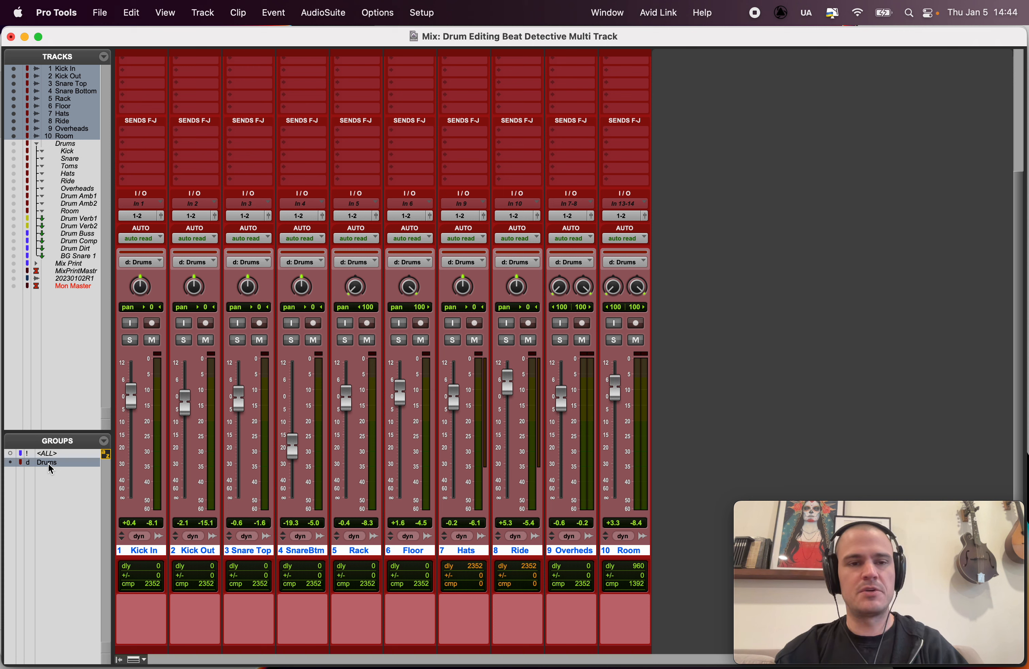
Step: Create a Mix/Edit group named Kick with ID k from the Kick In and Kick Out tracks
left_click(138, 552)
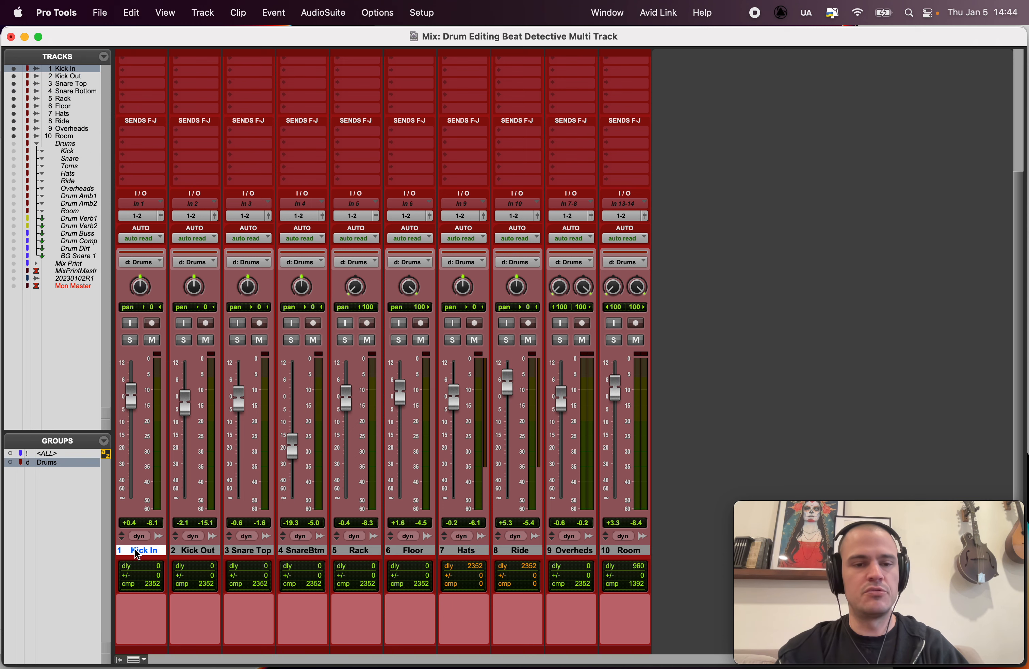
left_click(193, 551, "shift")
key("super+g")
left_click(533, 130)
mouse_move(536, 131)
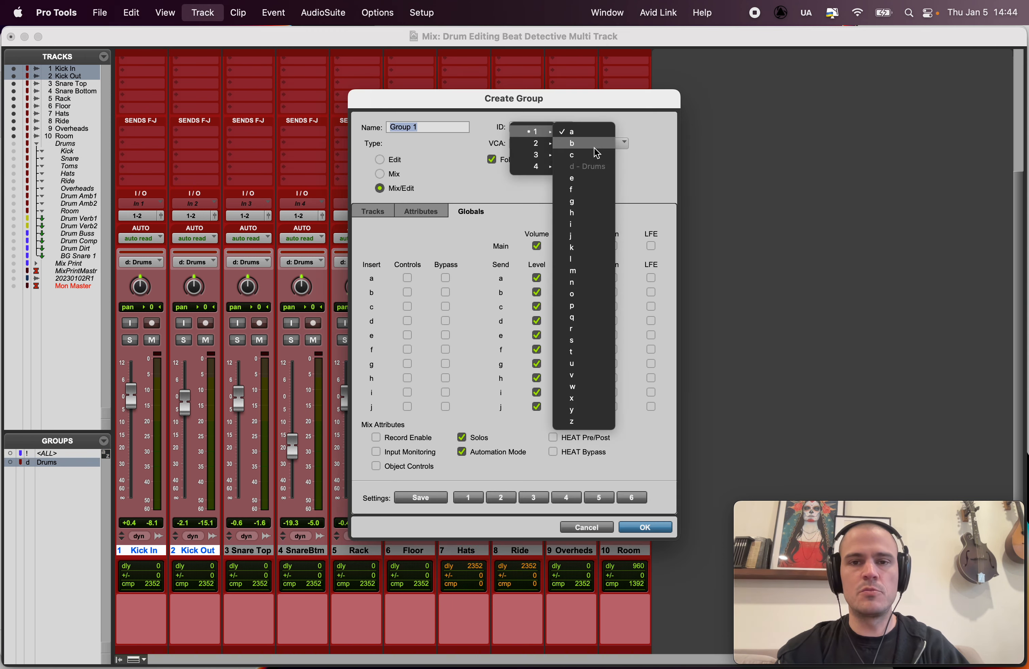
left_click(590, 248)
type("Kic")
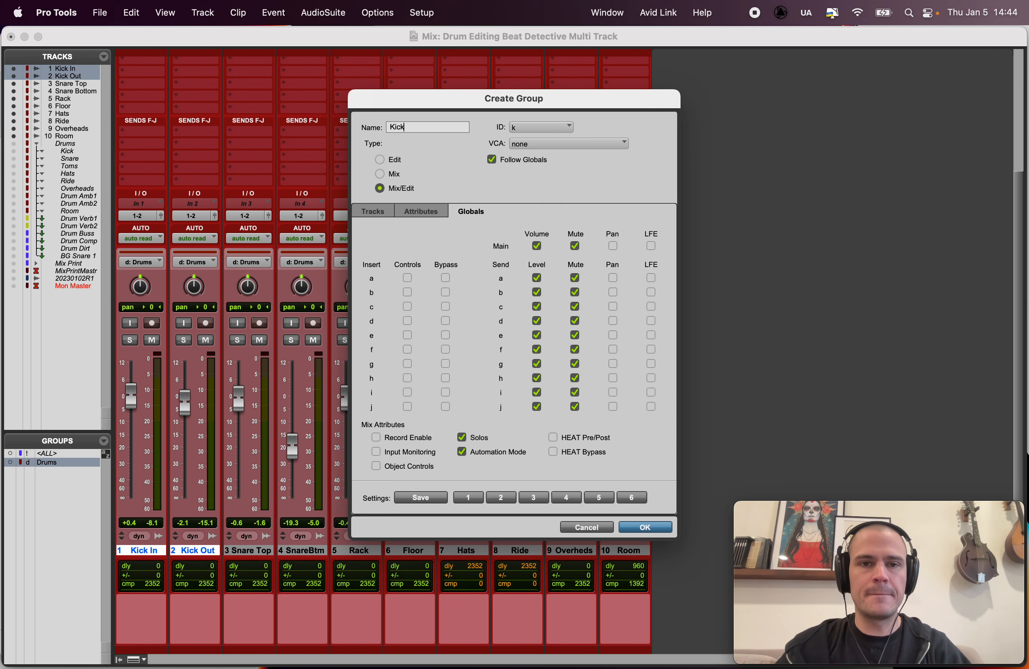
type("k")
key("Return")
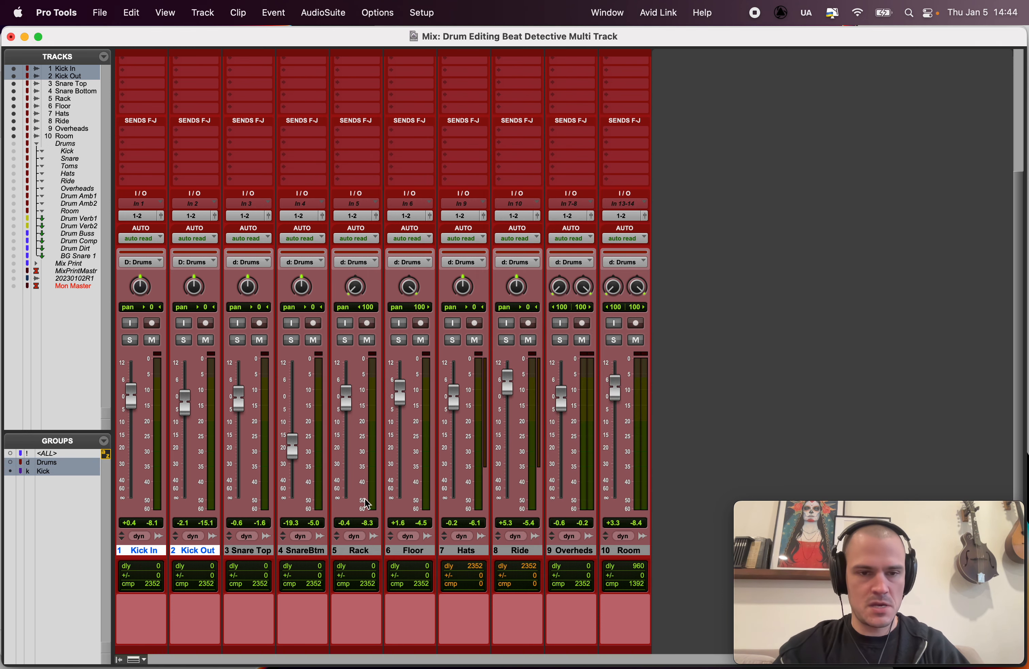
Step: Create a Mix/Edit group named Snare with ID s from the Snare Top and Snare Bottom tracks
left_click(267, 550)
left_click(302, 550, "shift")
key("super+g")
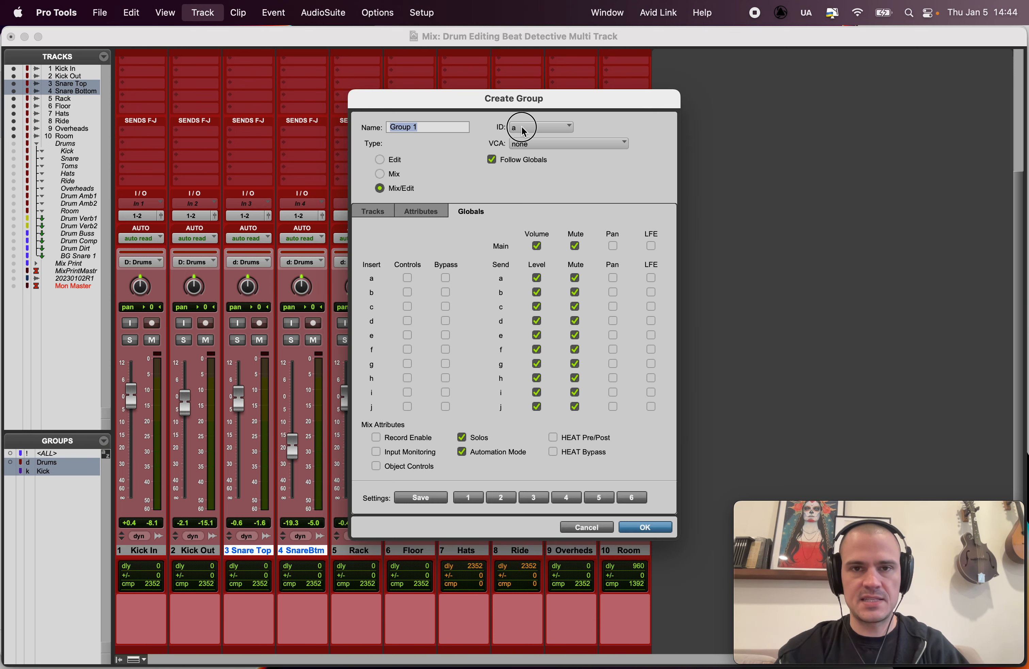
left_click(534, 130)
mouse_move(538, 131)
left_click(589, 341)
type("Snare")
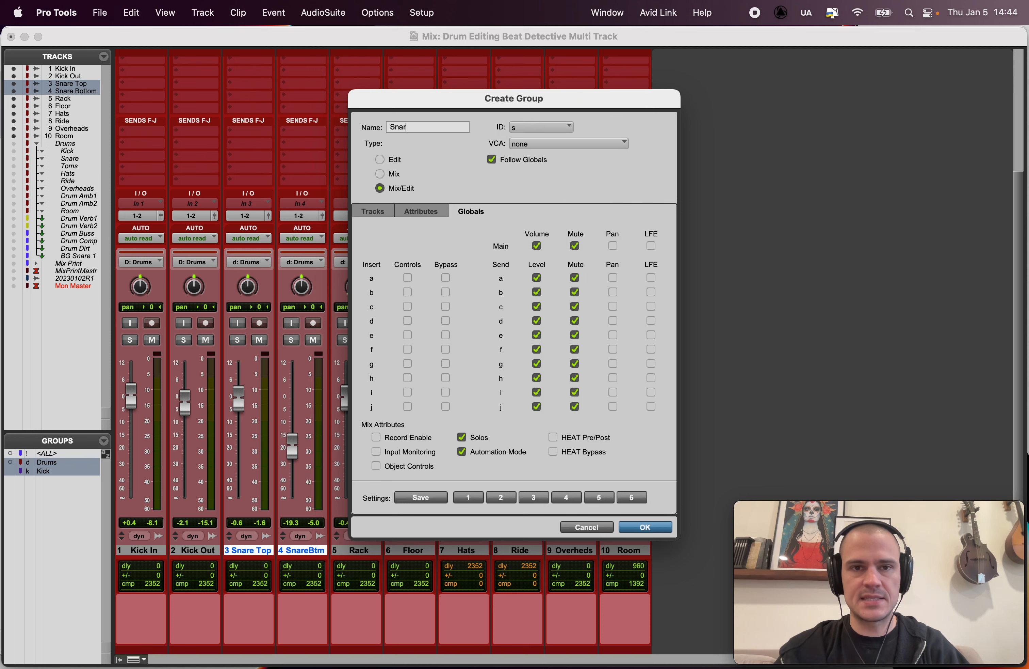
key("Return")
Step: Create a Mix/Edit group named Toms with ID t from the Rack and Floor tracks
left_click(356, 550)
left_click(410, 550, "shift")
key("super+g")
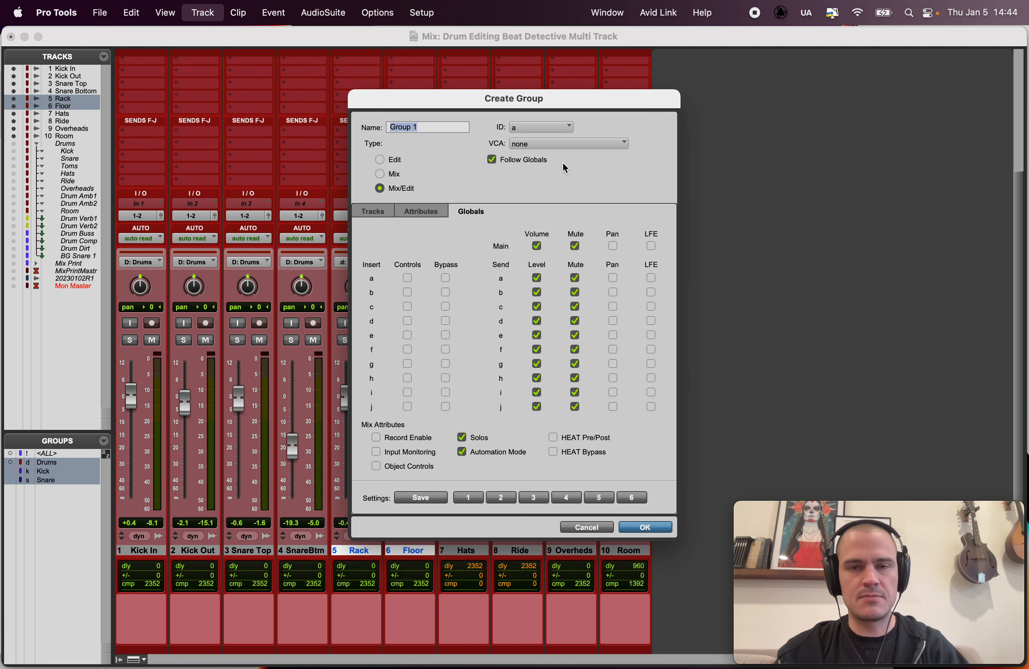
left_click(540, 128)
mouse_move(542, 132)
left_click(589, 354)
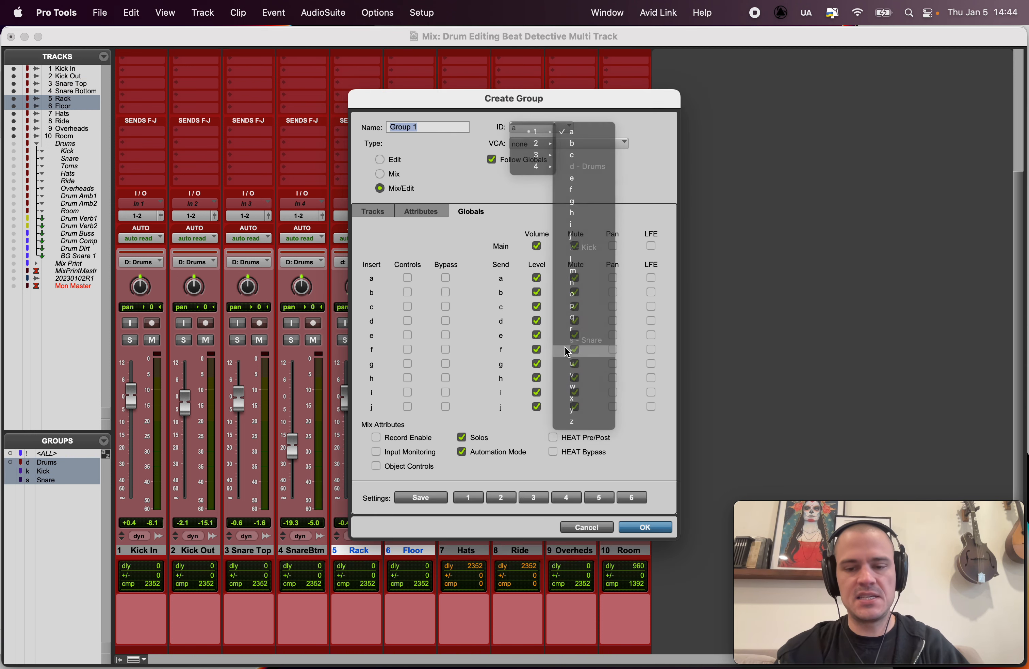
type("Toms")
key("Return")
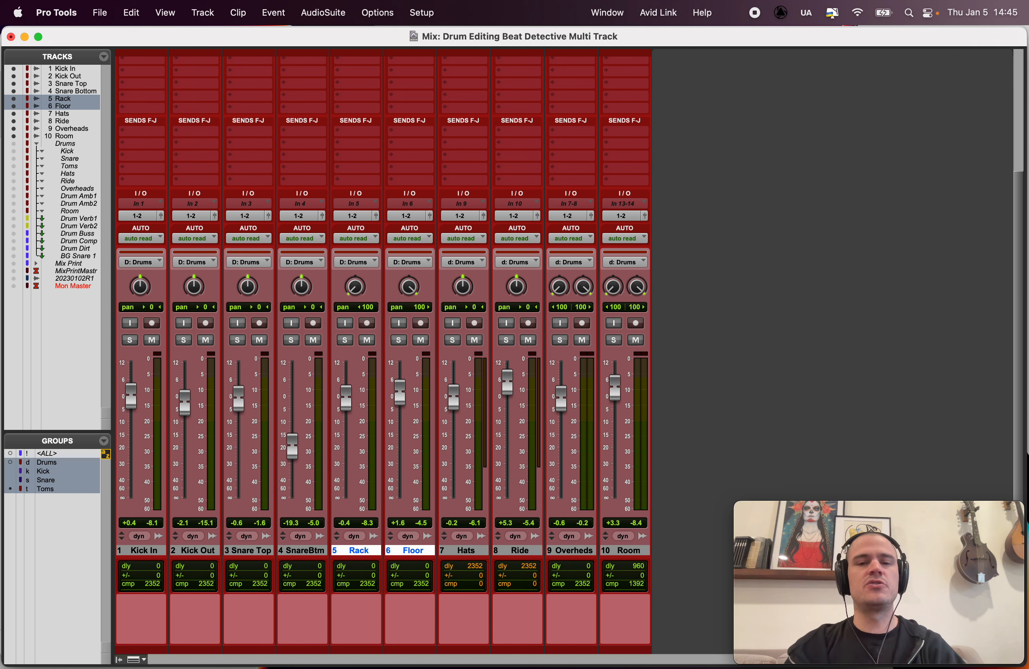
Step: Return to the Edit window and place the edit cursor at about 4|2|319 across all tracks of the Drums group
left_click(60, 462)
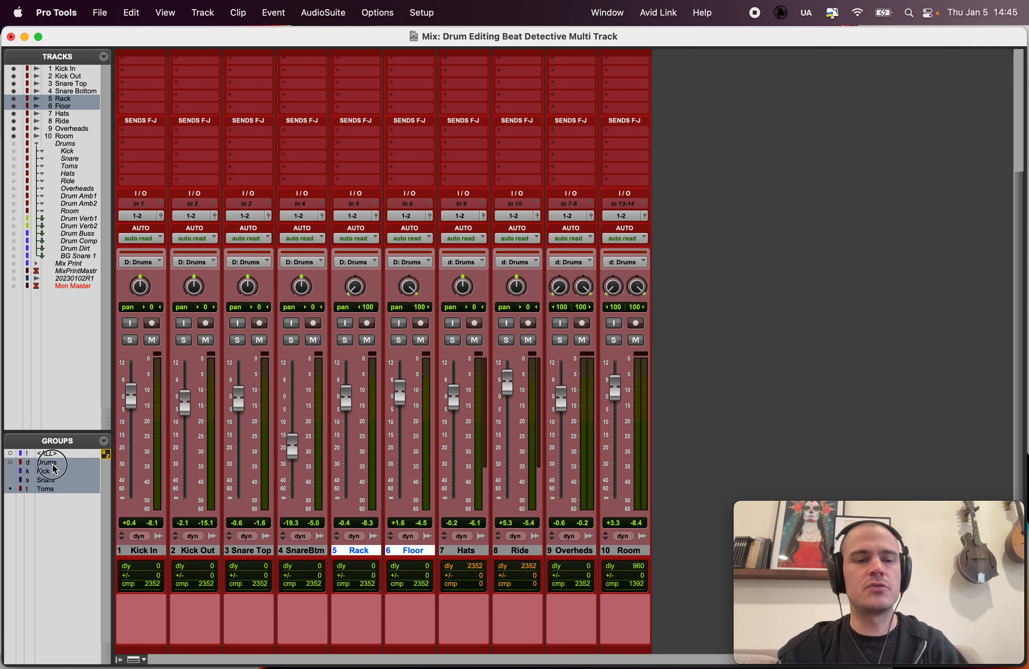
left_click(51, 463)
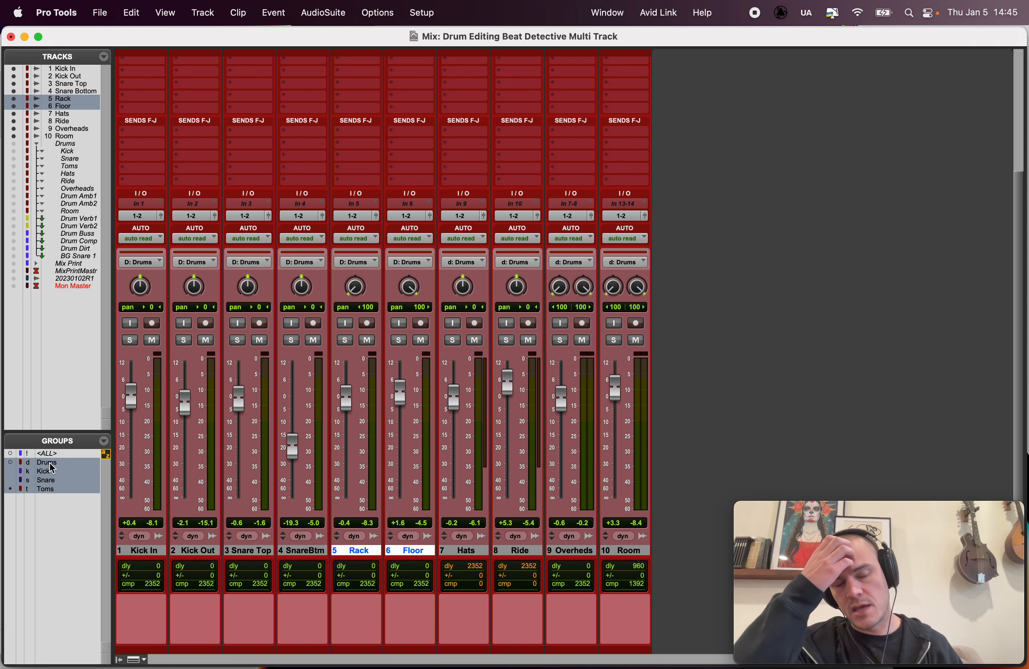
key("super+equal")
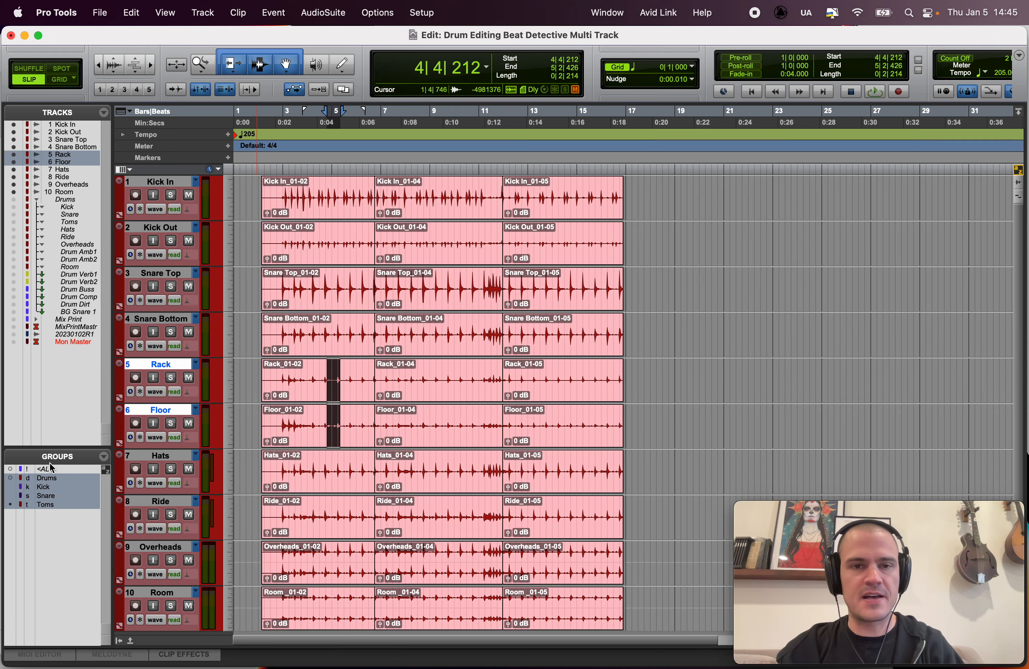
left_click(316, 194)
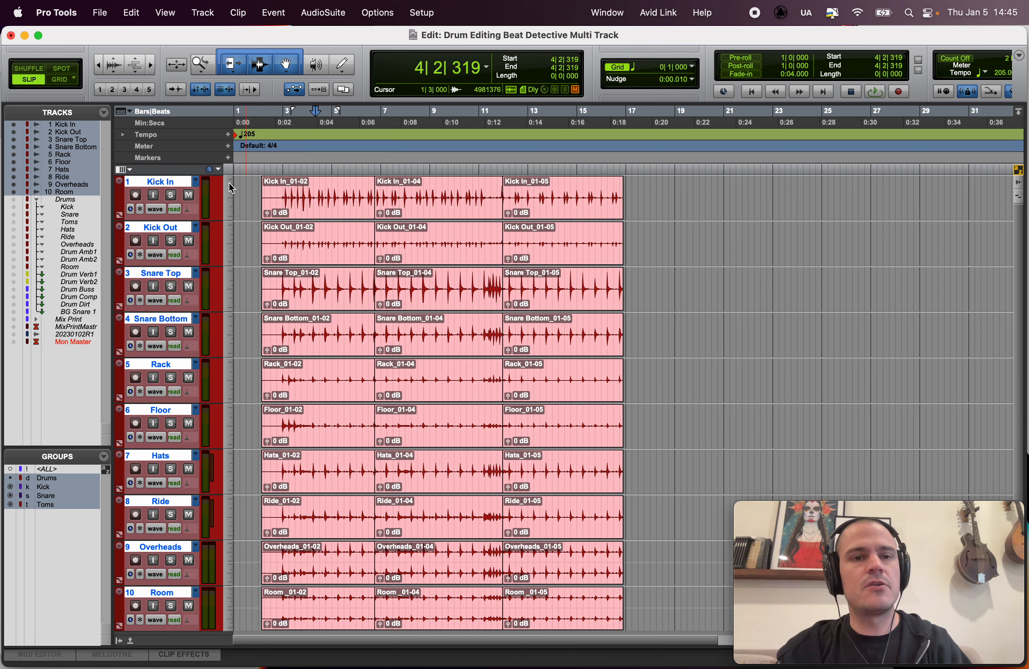
Step: Duplicate the current playlist on all the grouped drum tracks, starting from the Kick In track
left_click(299, 187)
left_click(195, 182)
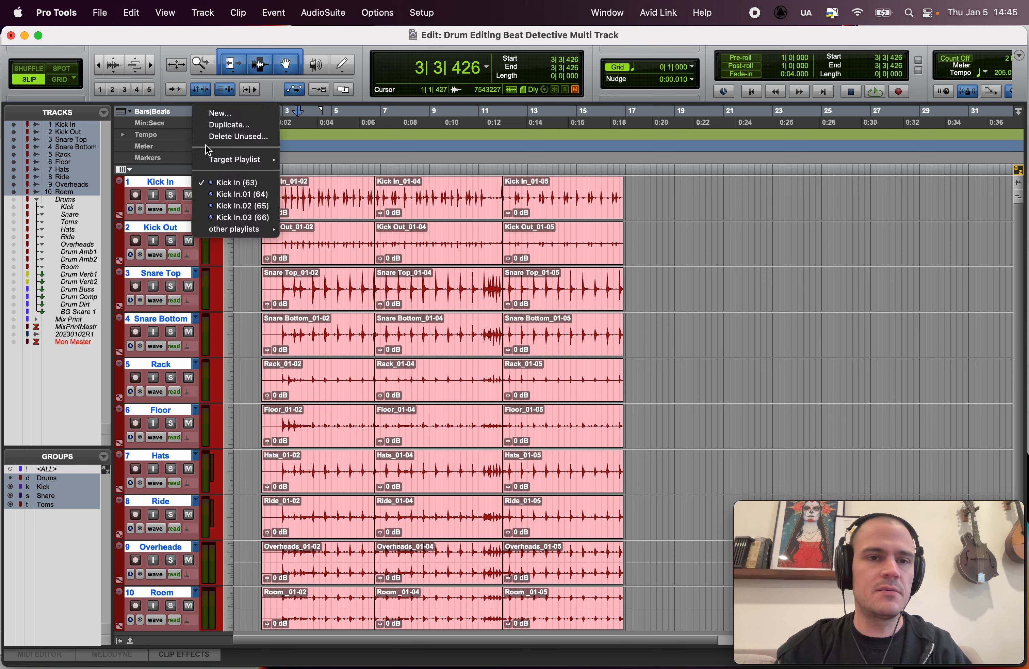
left_click(219, 126)
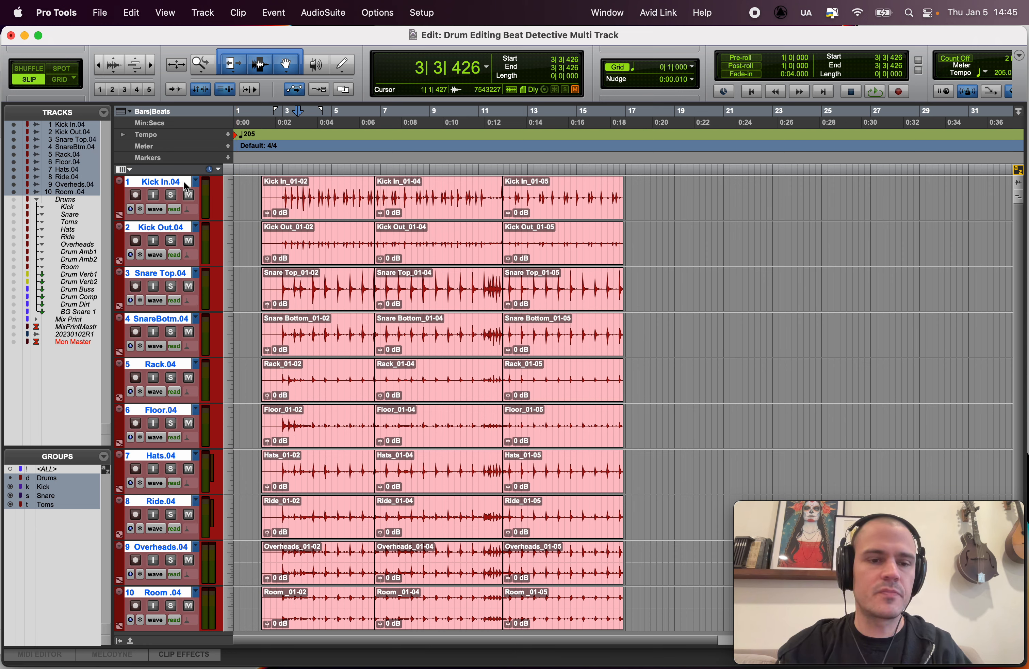
Step: Batch rename the selected drum tracks, replacing 04 with comp in their names
right_click(168, 590)
mouse_move(211, 664)
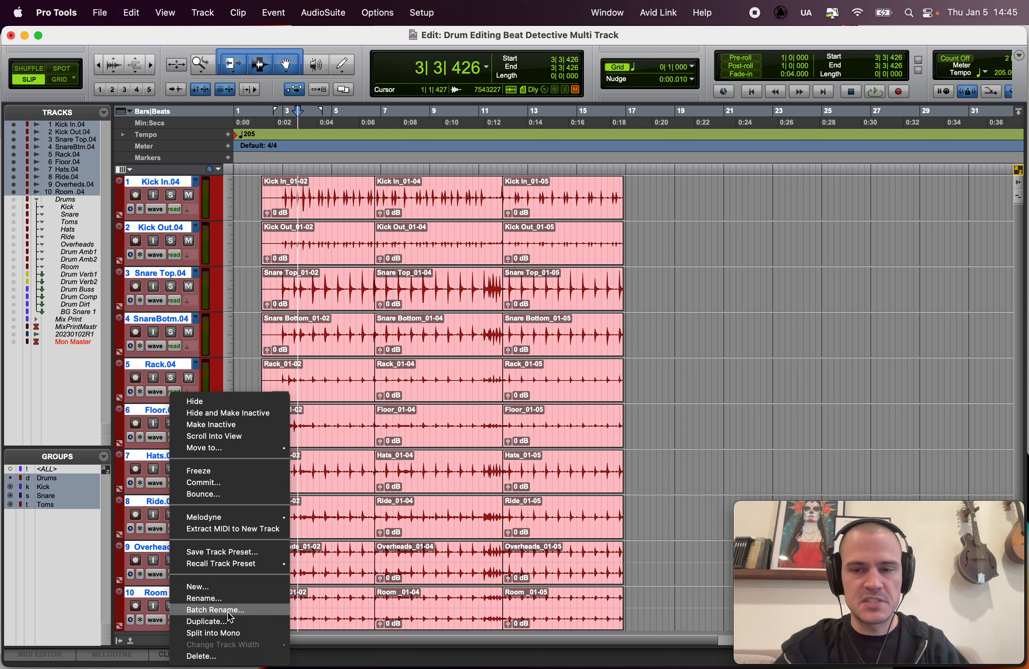
key("Escape")
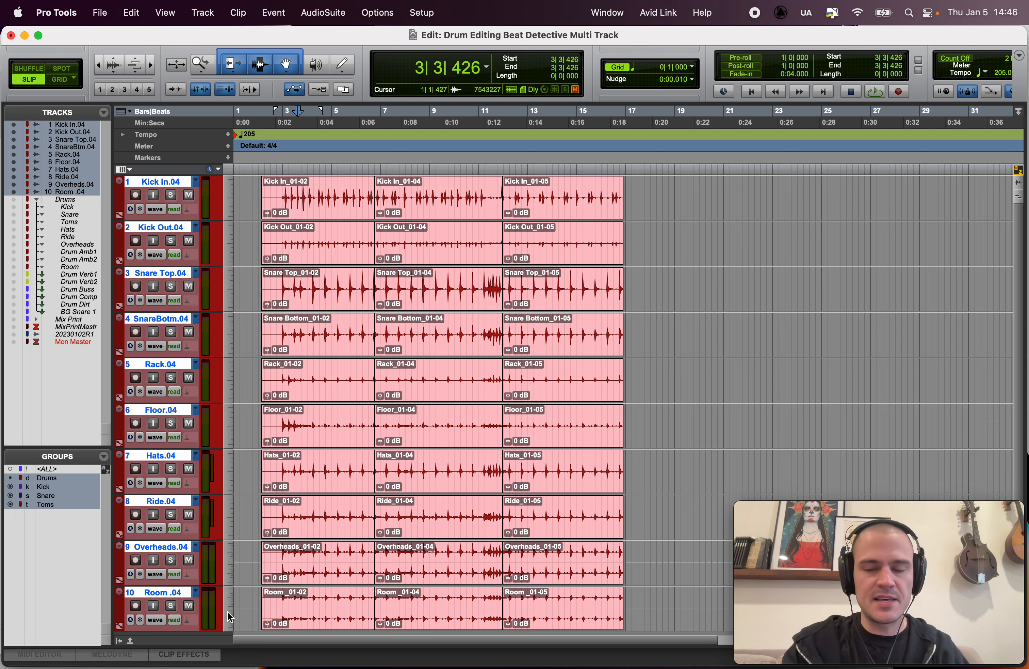
key("alt+shift+r")
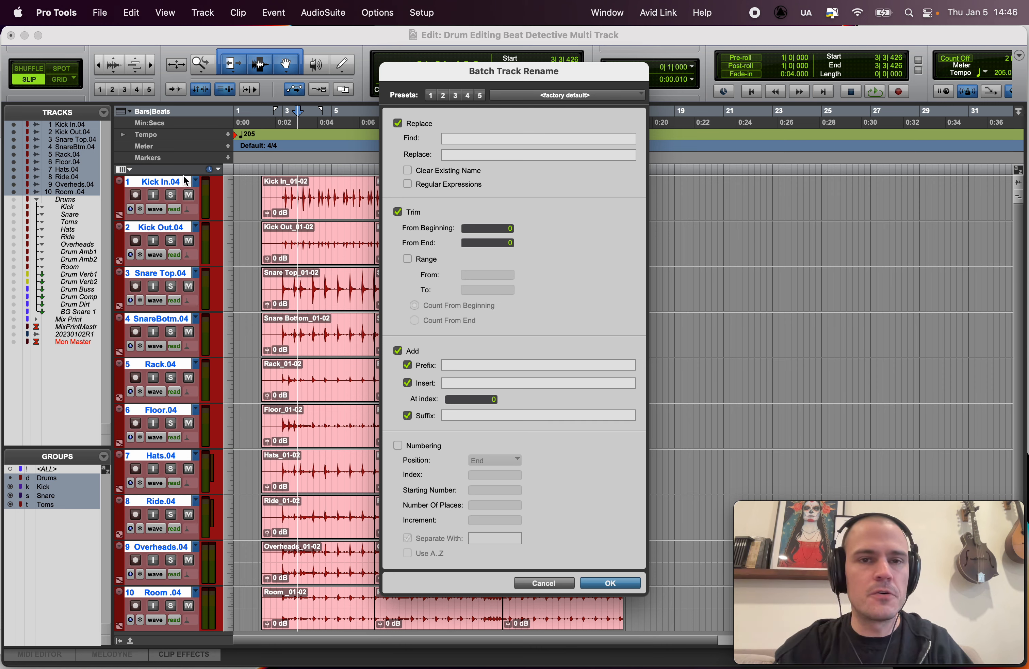
type("04")
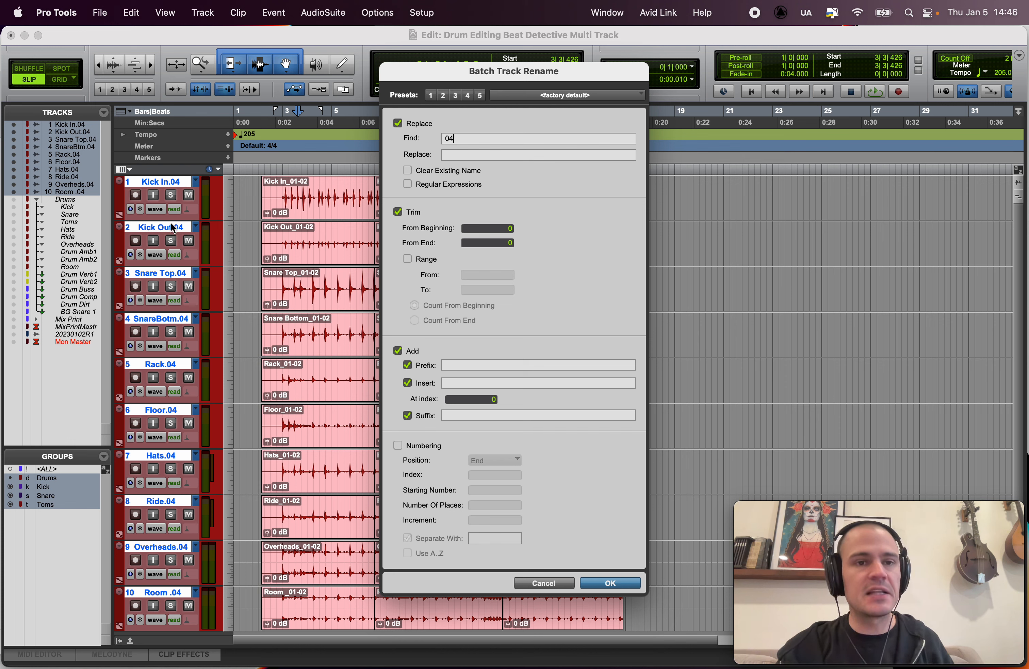
left_click(470, 156)
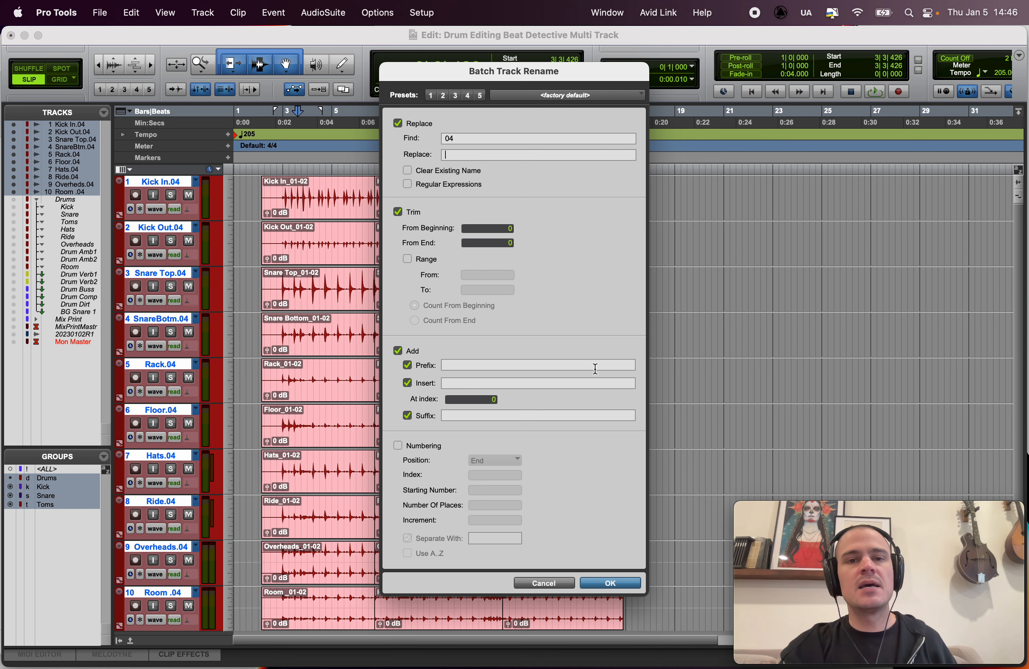
type("comp")
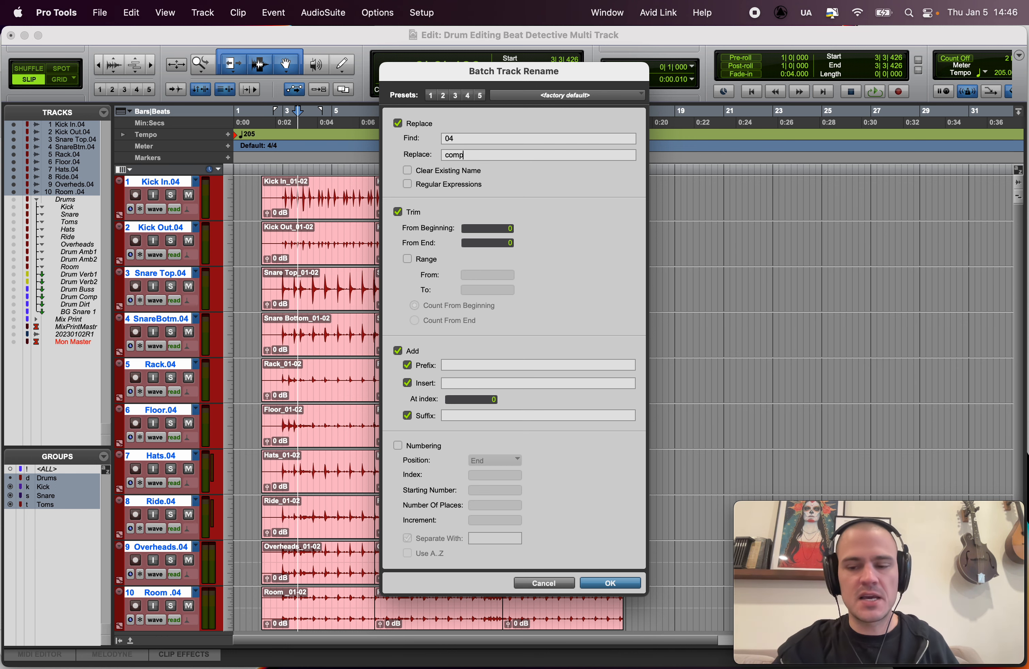
key("Return")
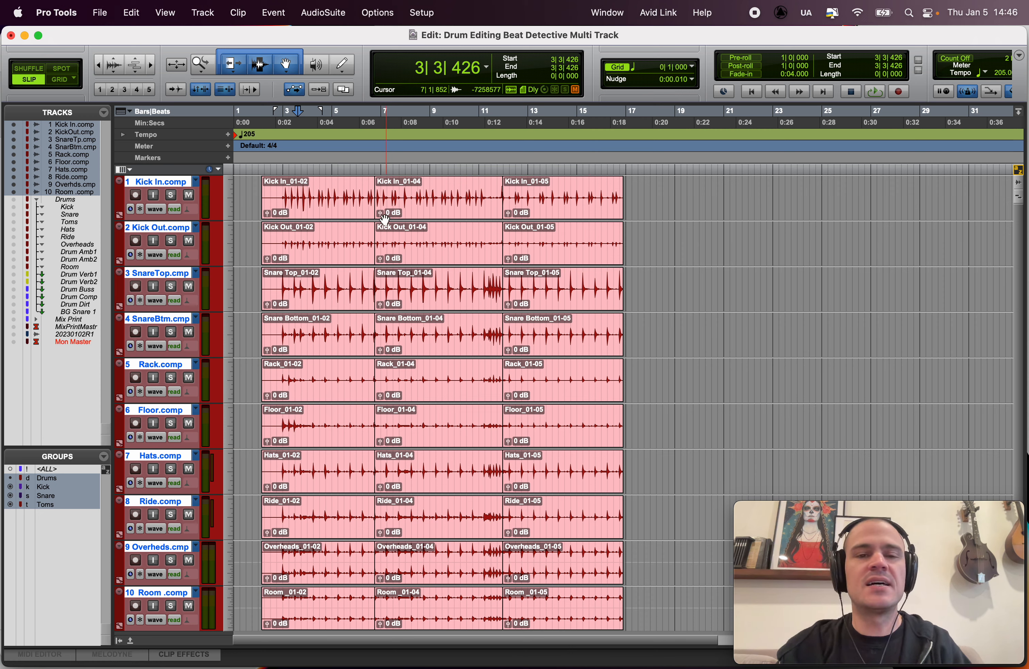
Step: Look through the .01 and .02 take playlists, and set all the drum tracks back to their original playlists
left_click(196, 182)
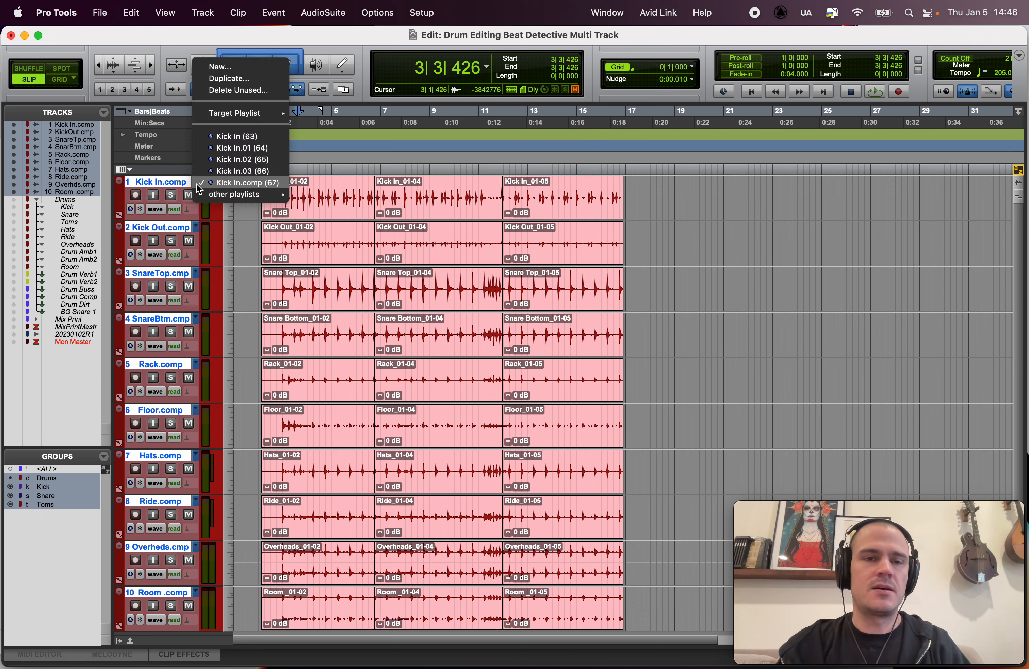
left_click(214, 138)
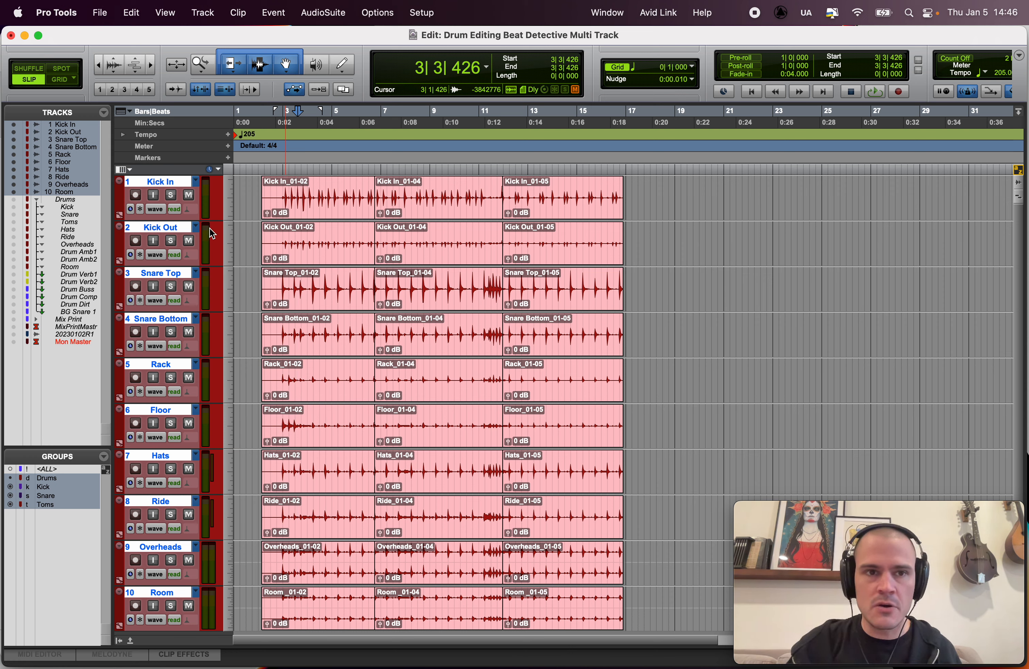
left_click(196, 182)
left_click(204, 193)
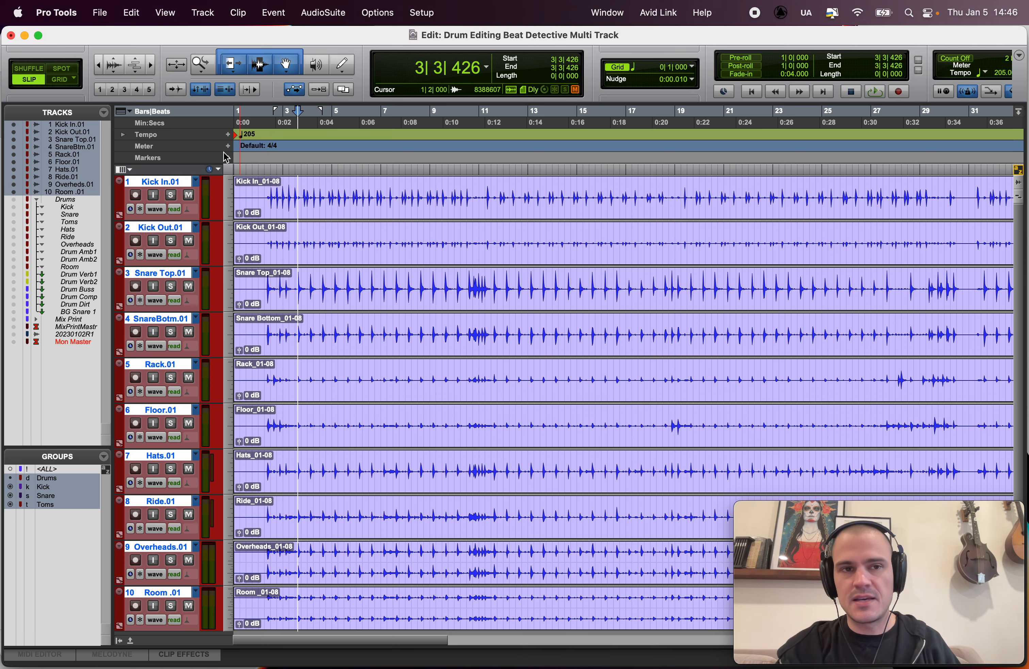
left_click(196, 182)
left_click(241, 194)
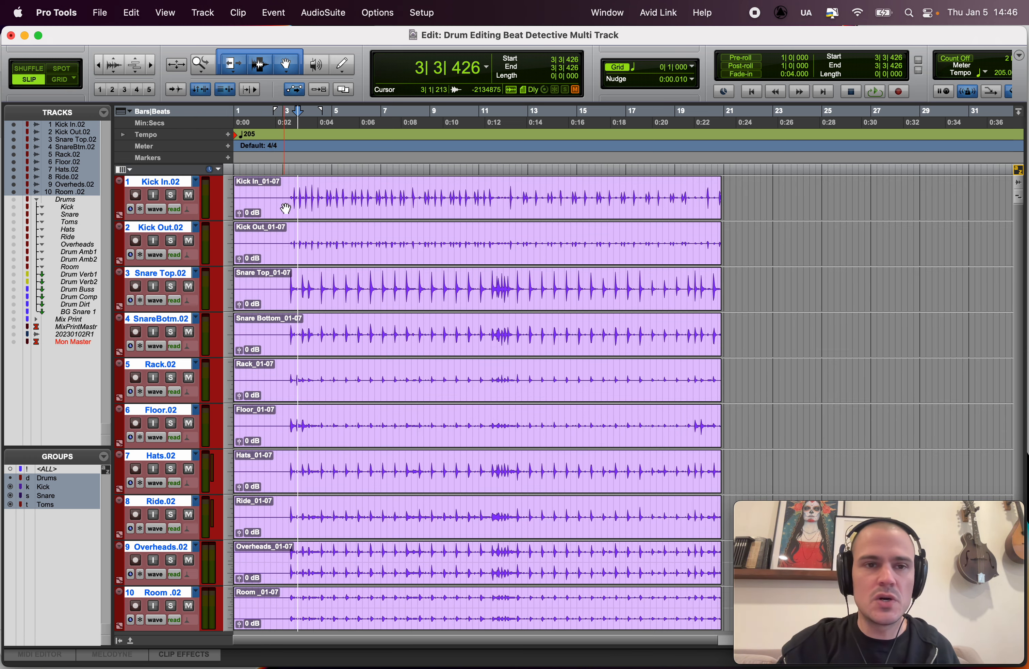
left_click(196, 184)
left_click(236, 159)
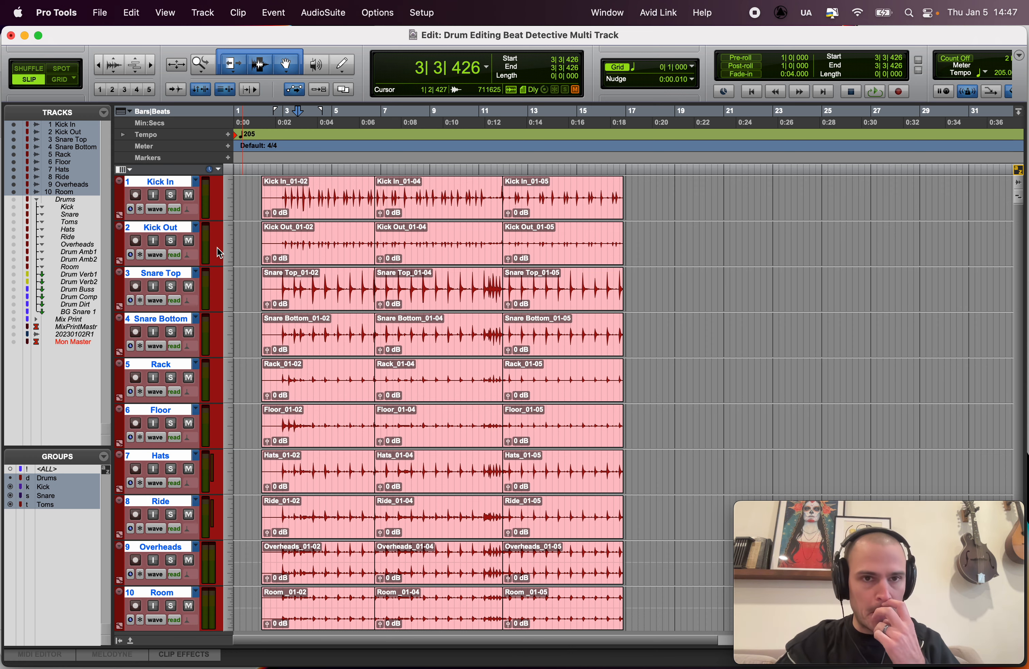
Step: Switch to Grid mode and select the range from 2|1|000 to 17|1|000 across all the drum tracks
key("super+a")
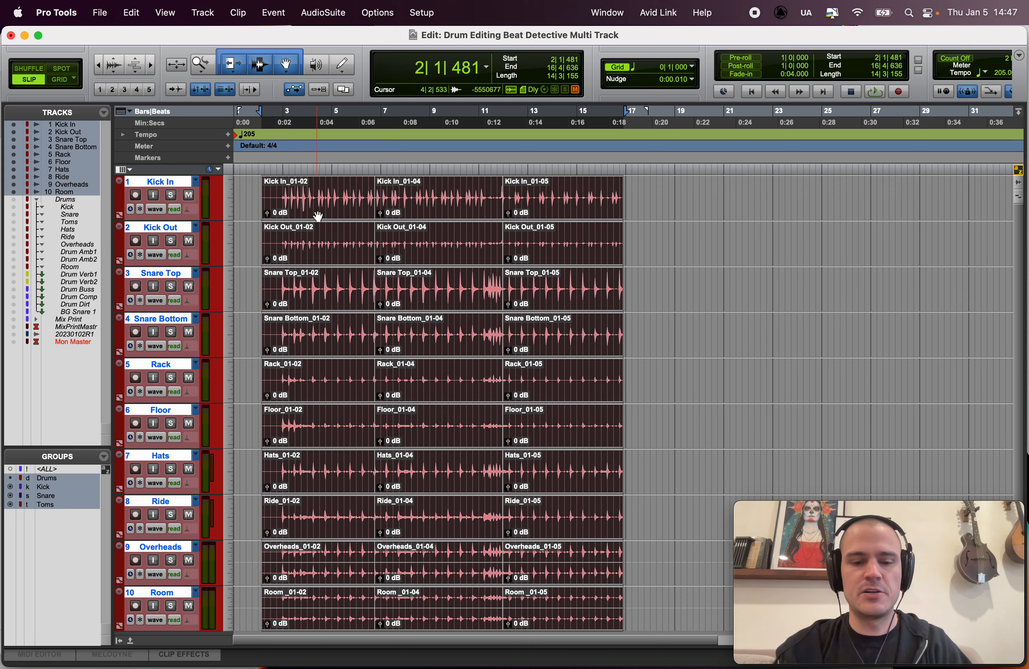
key("F4")
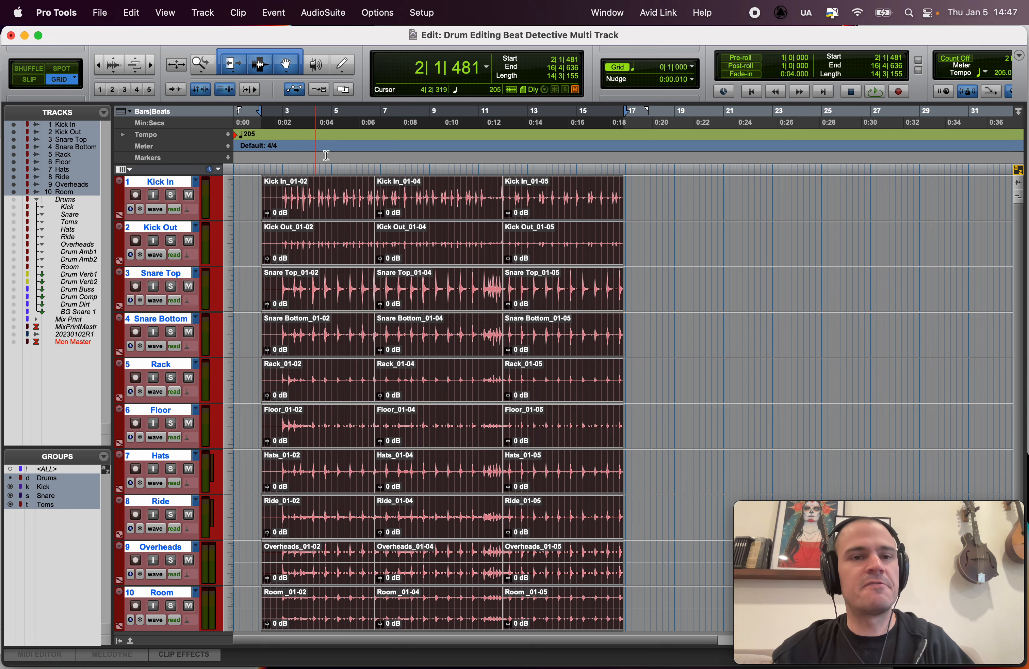
key("t")
key("t")
key("t")
left_click(431, 188)
key("r")
key("r")
key("r")
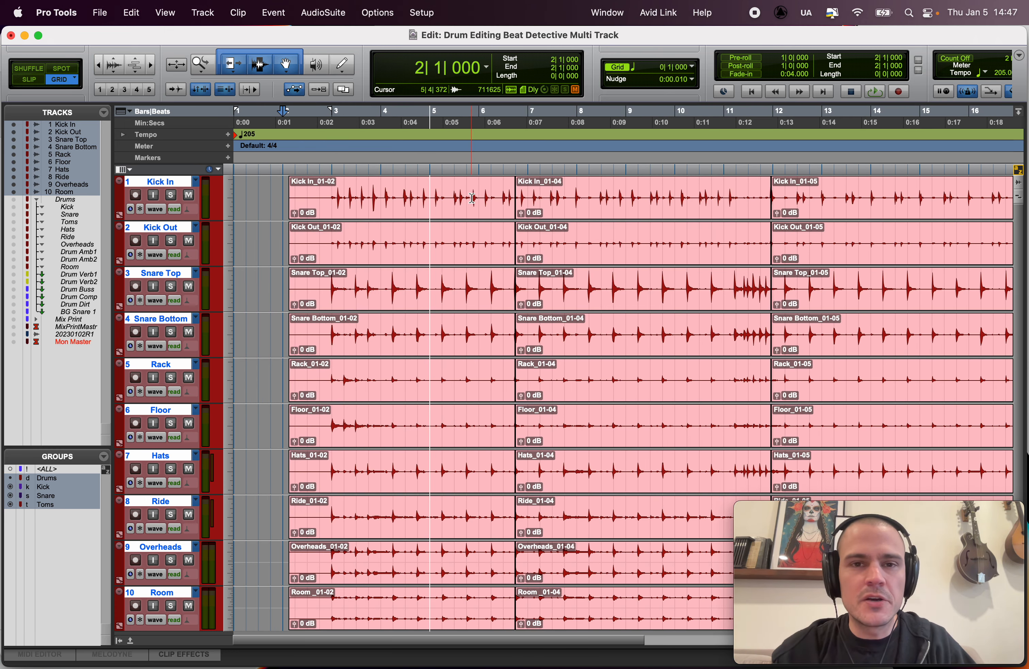
scroll(472, 198, "right", 5)
left_click(516, 186, "shift")
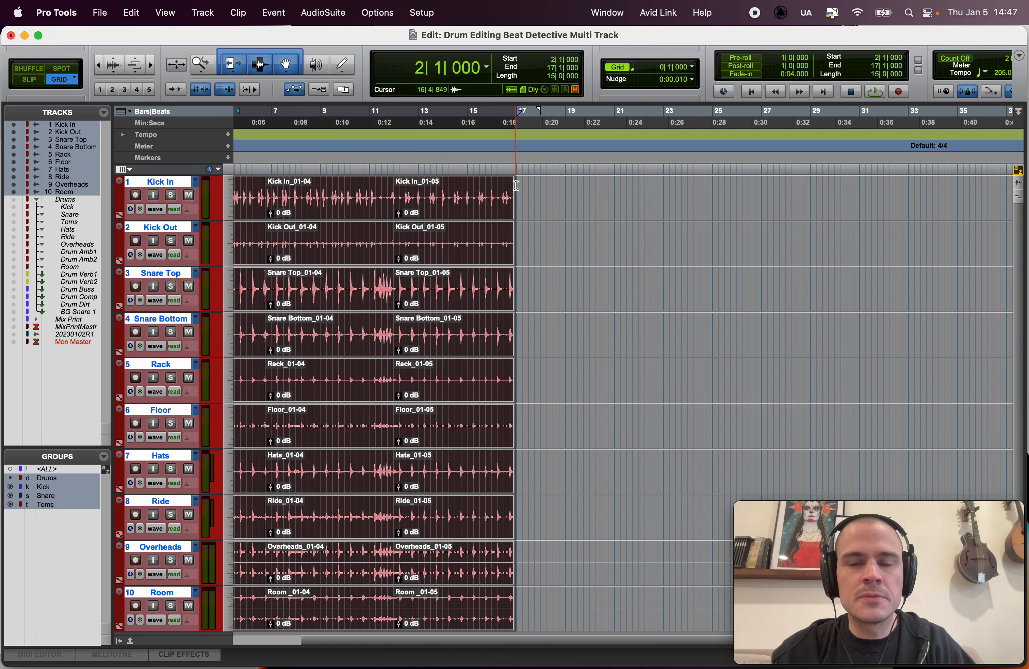
Step: Check both edges of the selection against the bar lines and consolidate it into one continuous clip per drum track
key("t")
key("t")
key("t")
key("t")
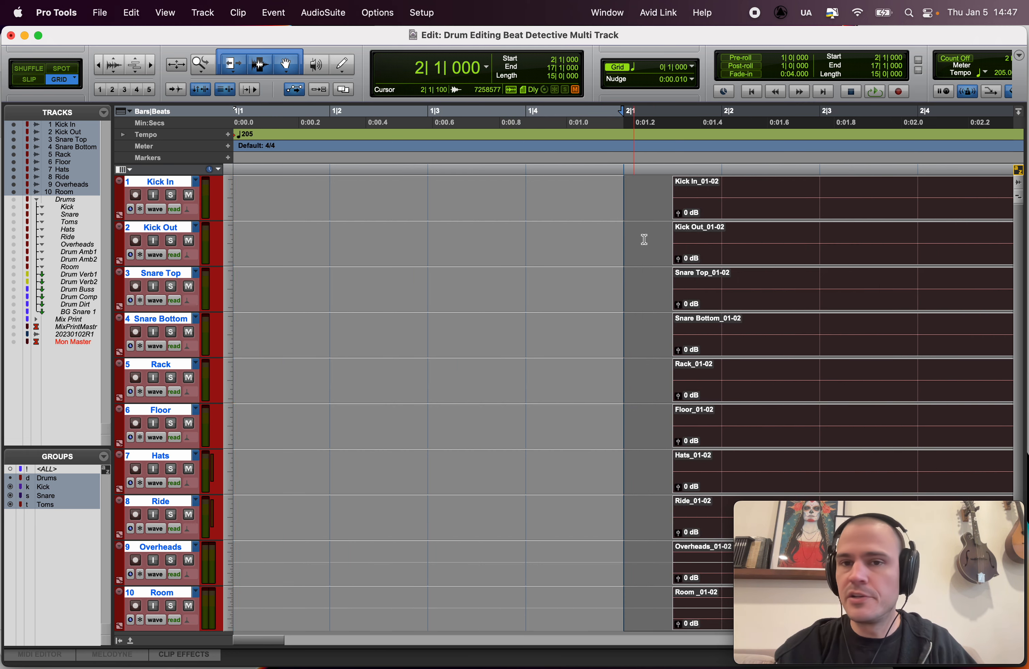
key("Right")
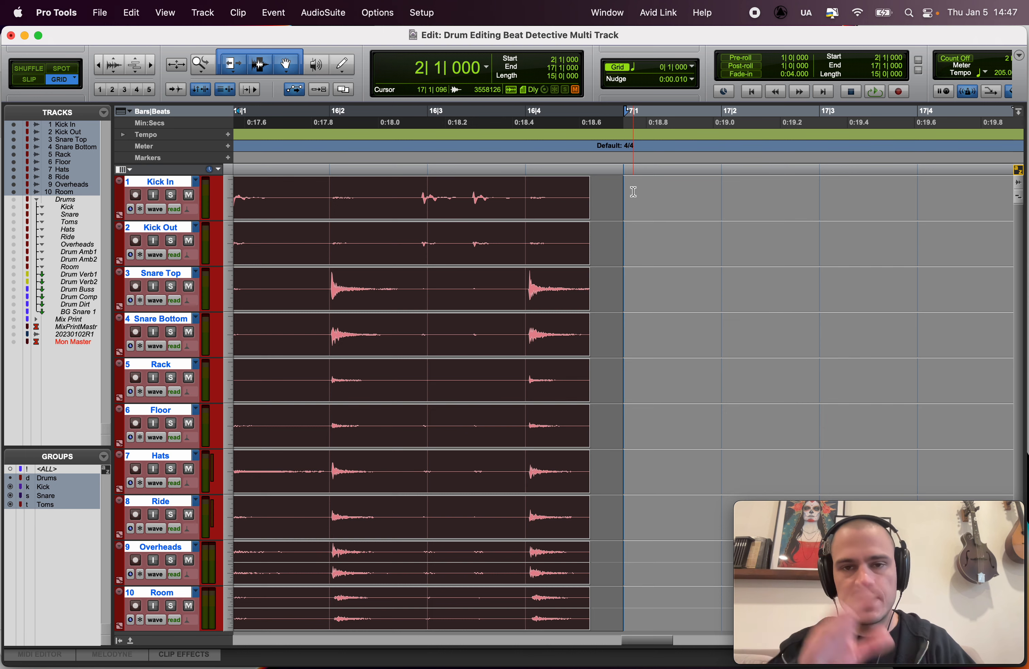
key("r")
key("r")
key("r")
key("r")
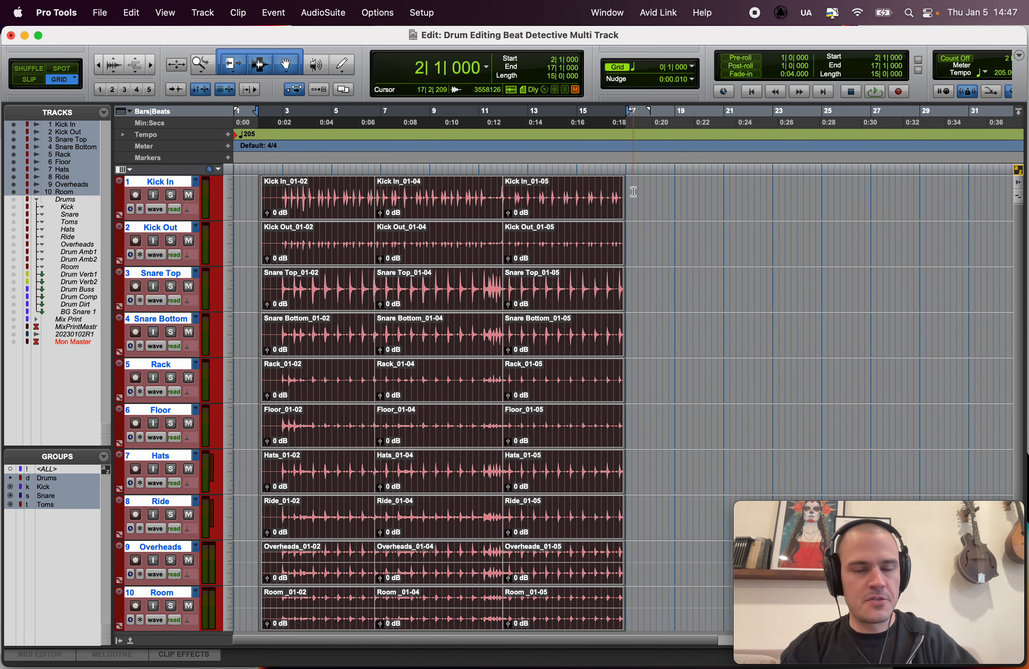
key("alt+shift+3")
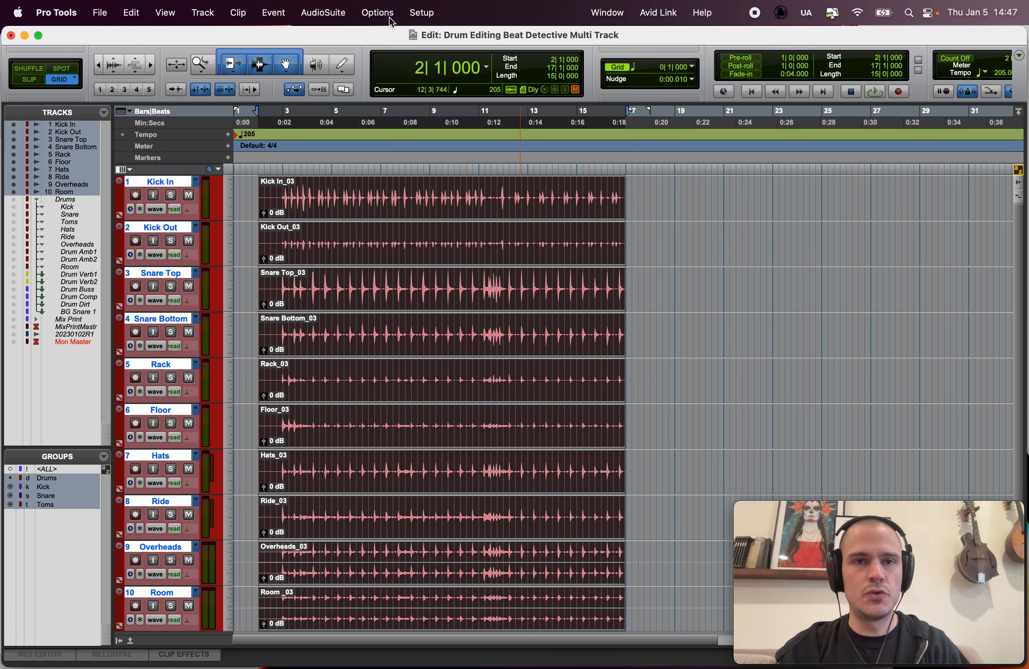
Step: Open Beat Detective for the consolidated drum selection
left_click(267, 5)
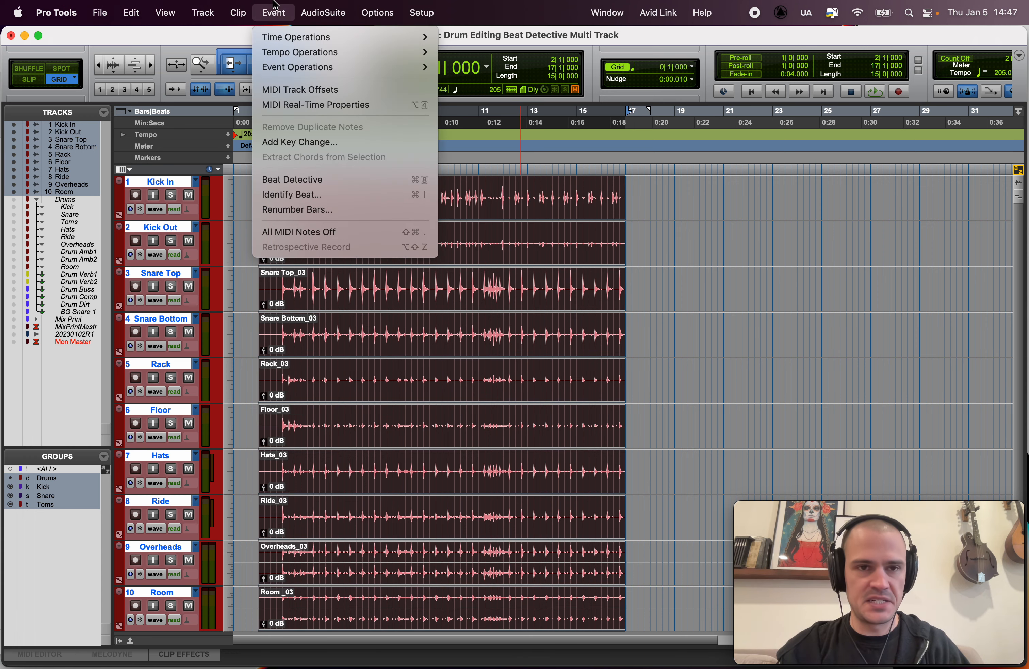
left_click(273, 180)
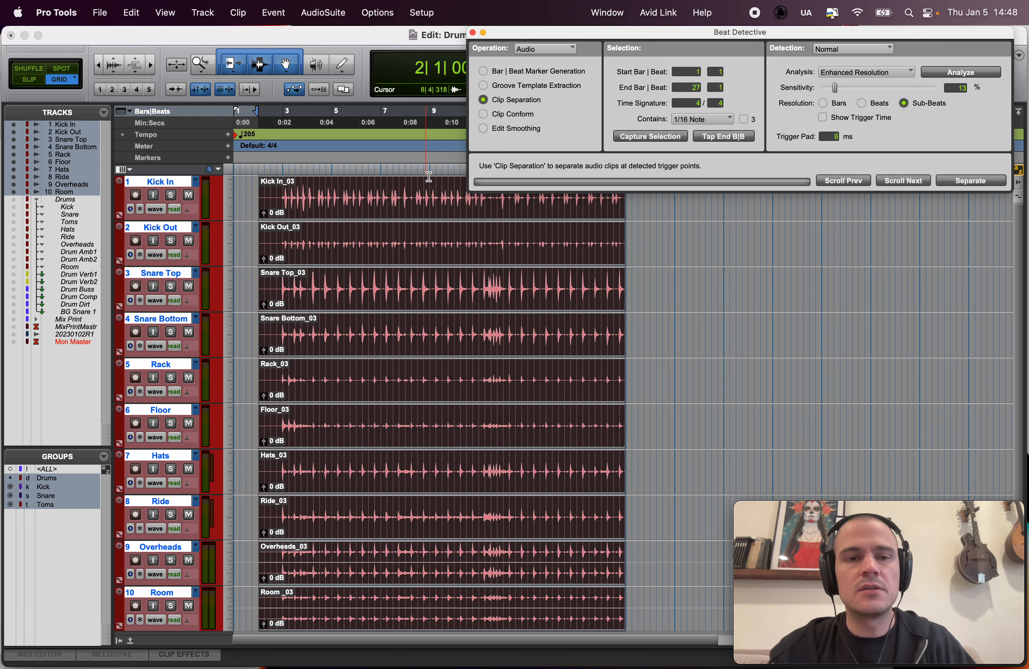
Step: Play the consolidated drums from about one beat before bar 3 to hear the opening hits
left_click(295, 191)
key("t")
key("t")
left_click(422, 191)
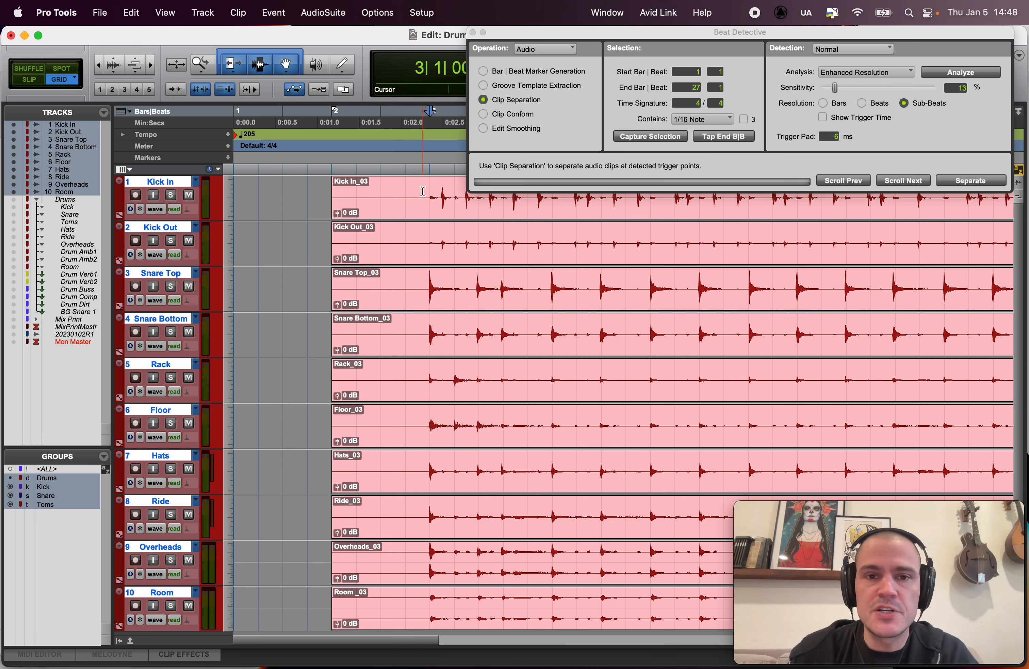
left_click(416, 190)
key("space")
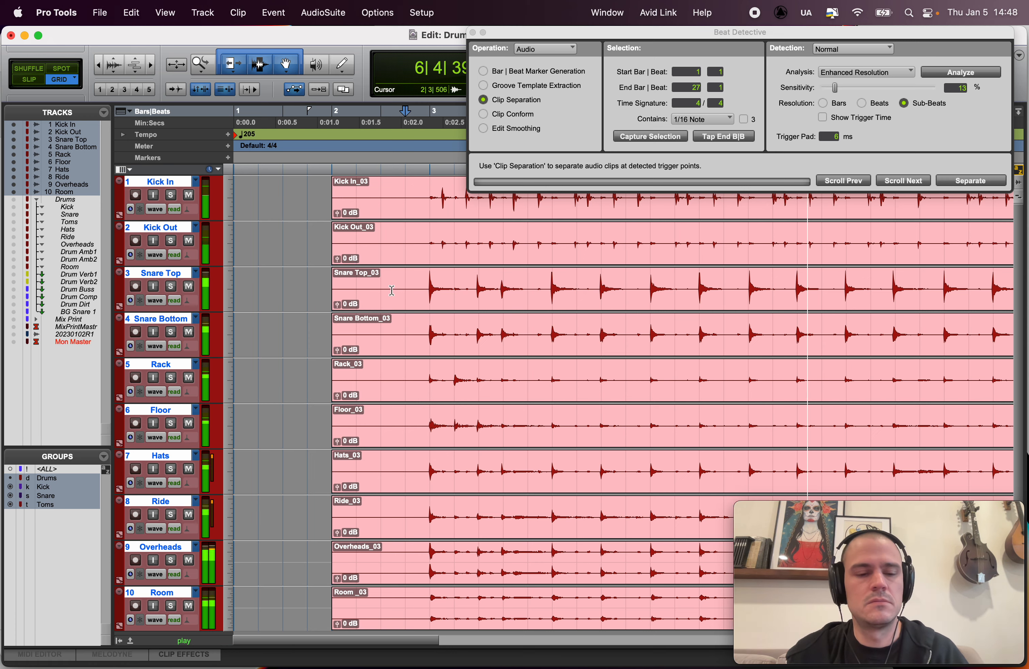
Step: In the Mix window, lower the Overheads fader to about -8.4 dB, the Ride to -5.7 dB and the Room to -3.6 dB
key("super+equal")
left_click_drag(562, 399, 562, 418)
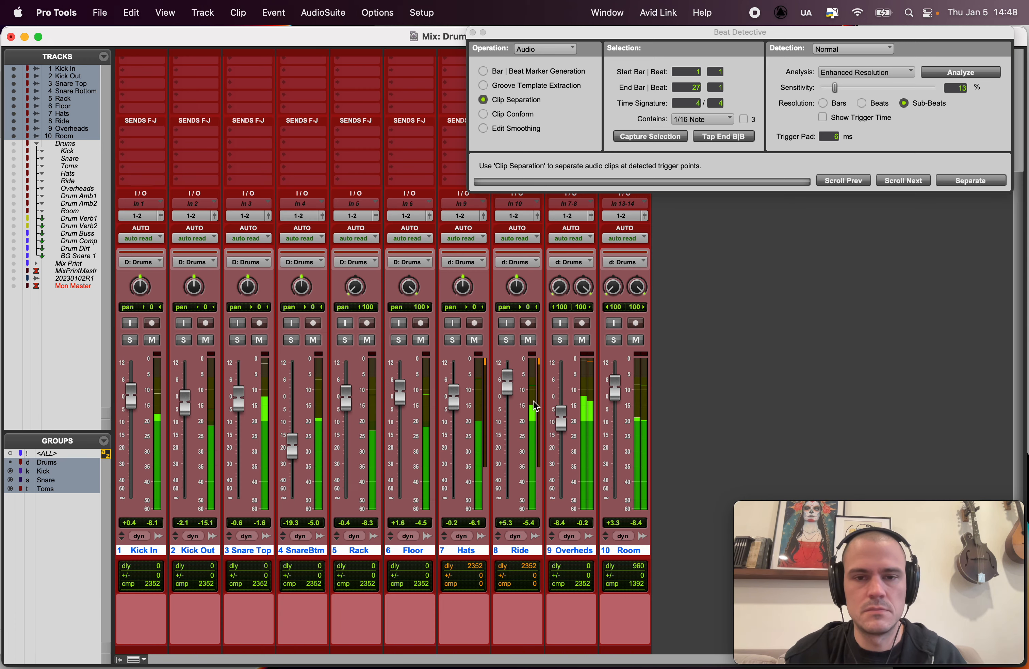
left_click_drag(508, 381, 515, 424)
left_click_drag(616, 395, 615, 413)
Step: Pan the Hats to about 56 left and the Ride towards the right, and return to the Edit window
left_click_drag(456, 294, 457, 323)
left_click(457, 323)
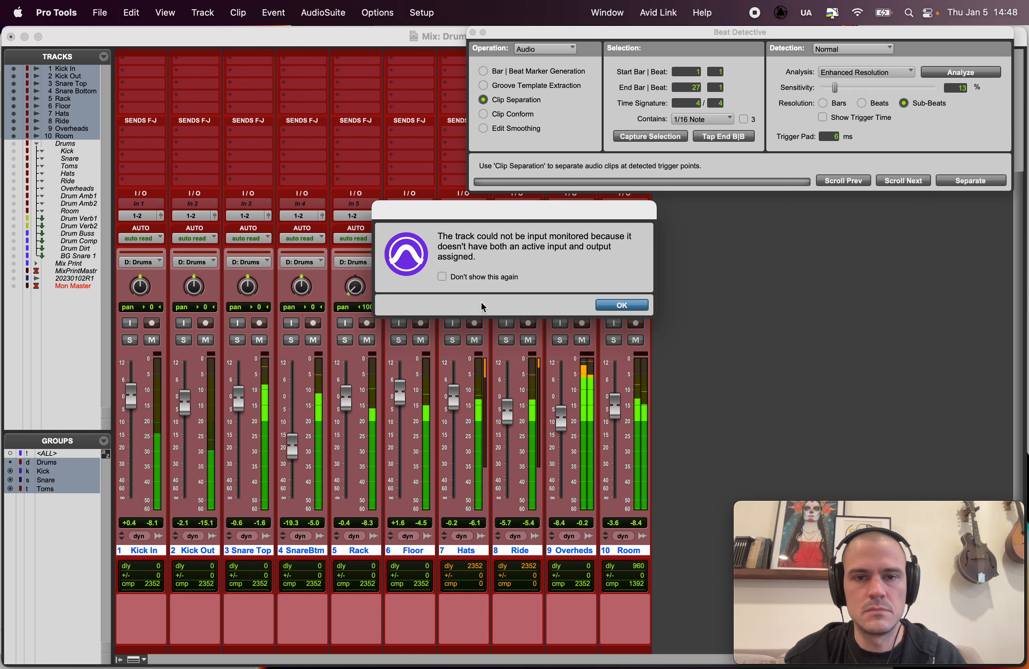
key("Return")
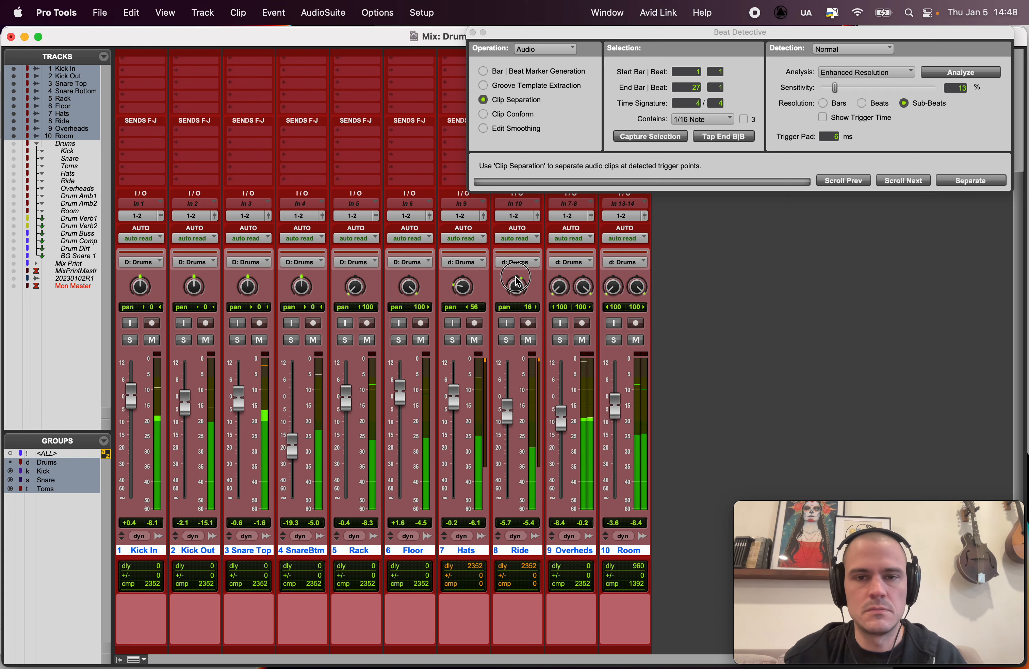
key("super+equal")
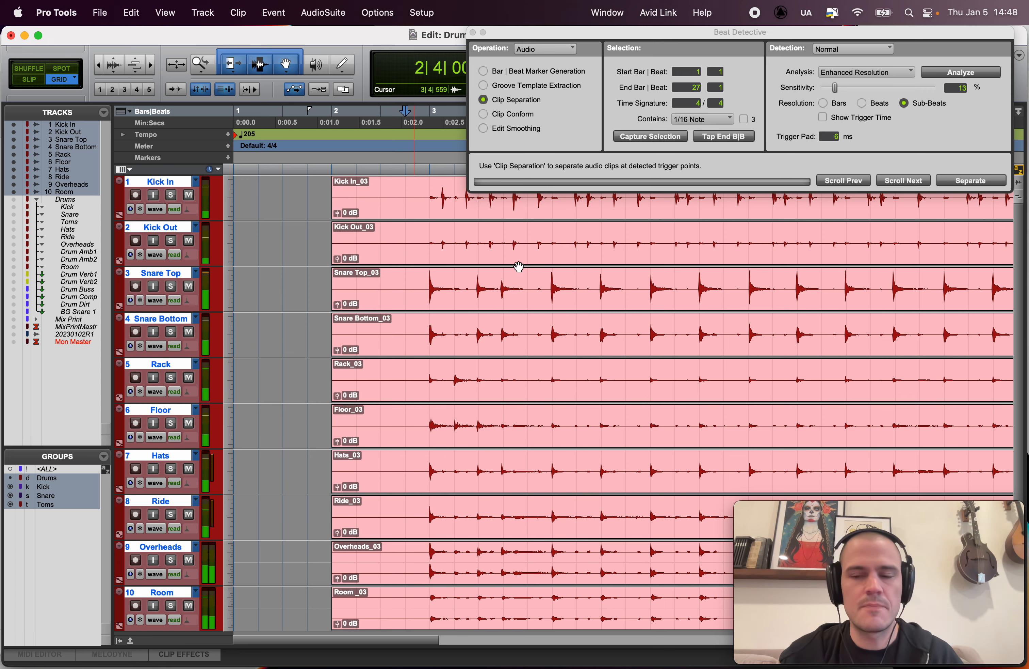
Step: Show the full length of the consolidated clips and review Beat Detective's detection modes, keeping Normal
key("super+bracketleft")
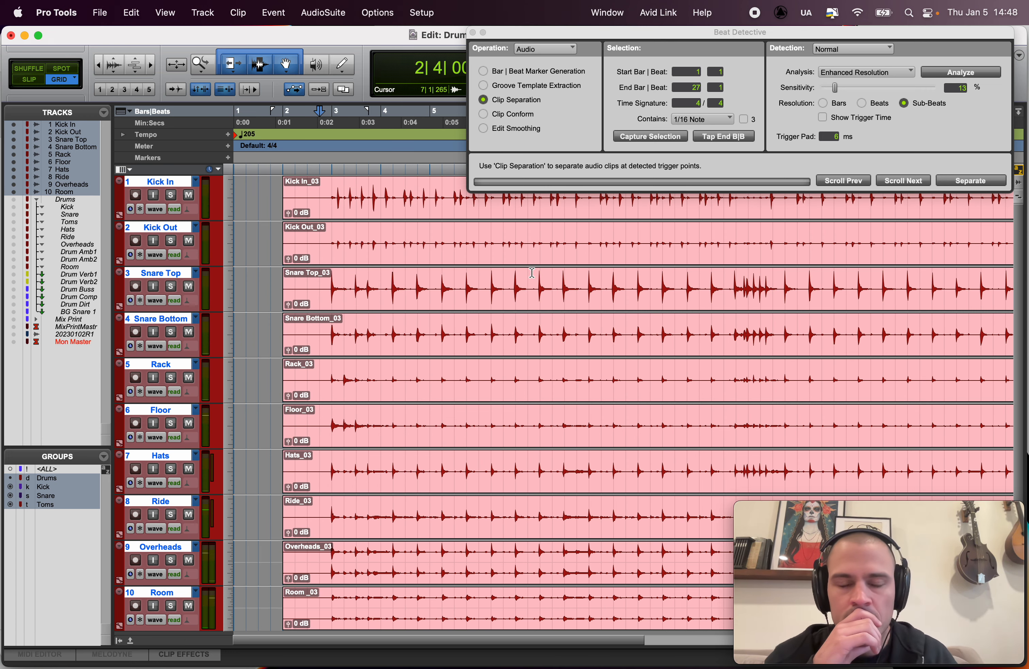
key("super+bracketleft")
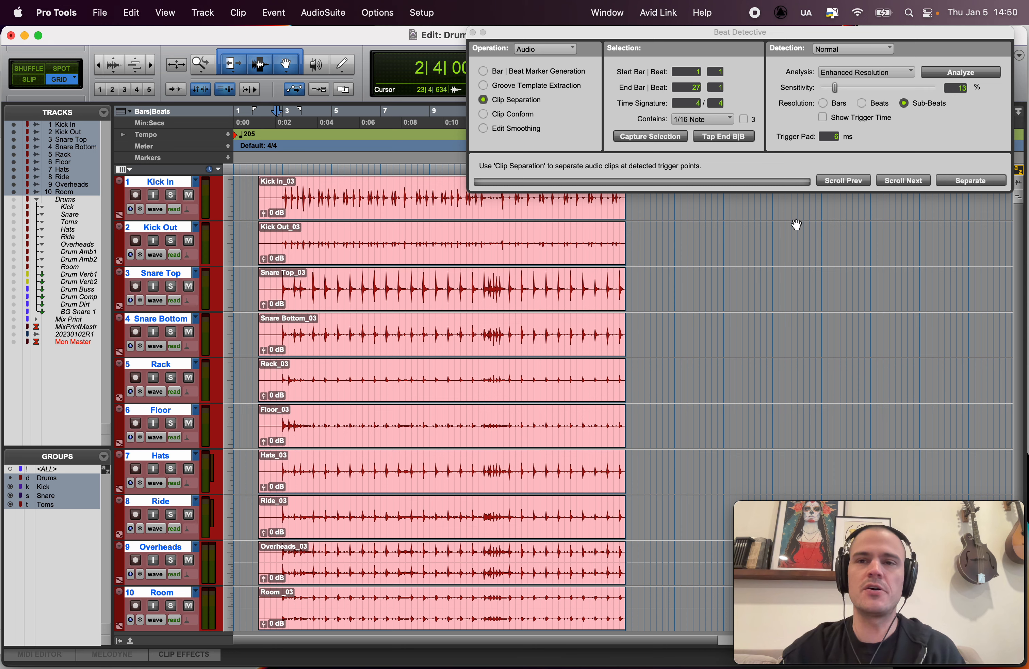
left_click(842, 50)
left_click(842, 51)
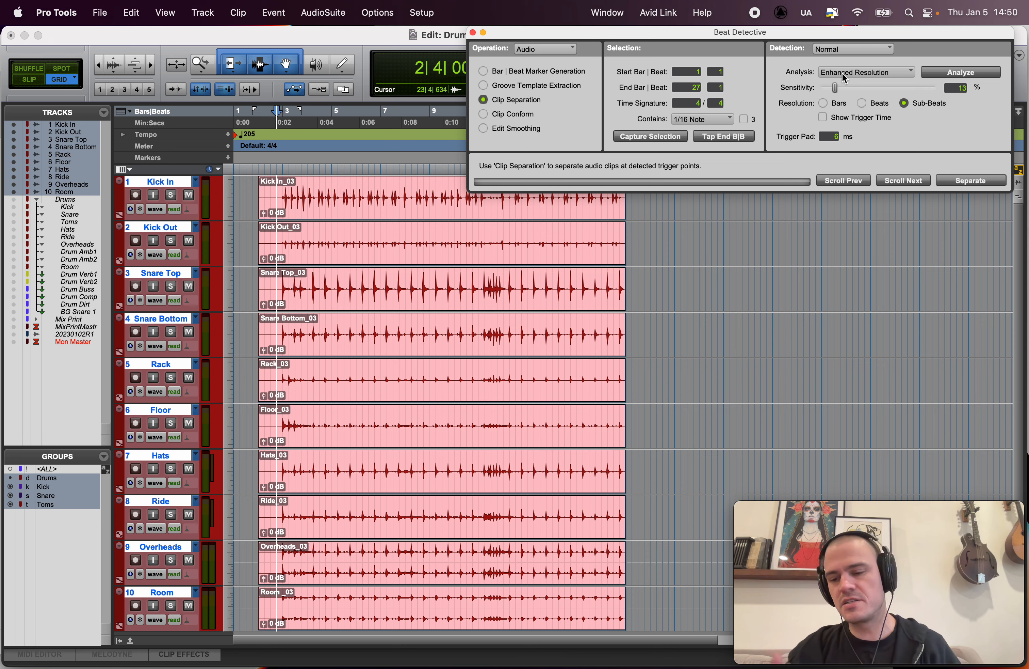
left_click(845, 48)
left_click(827, 93)
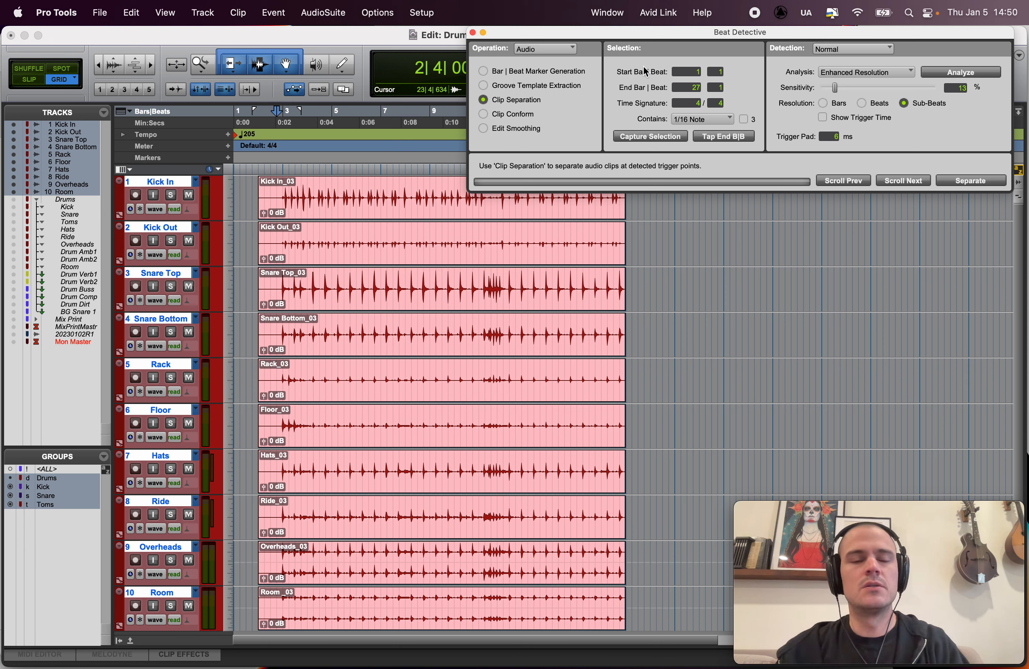
Step: Select the consolidated clips on all drum tracks and capture their range in Beat Detective, with 1/8 Note as the contents
left_click(386, 213)
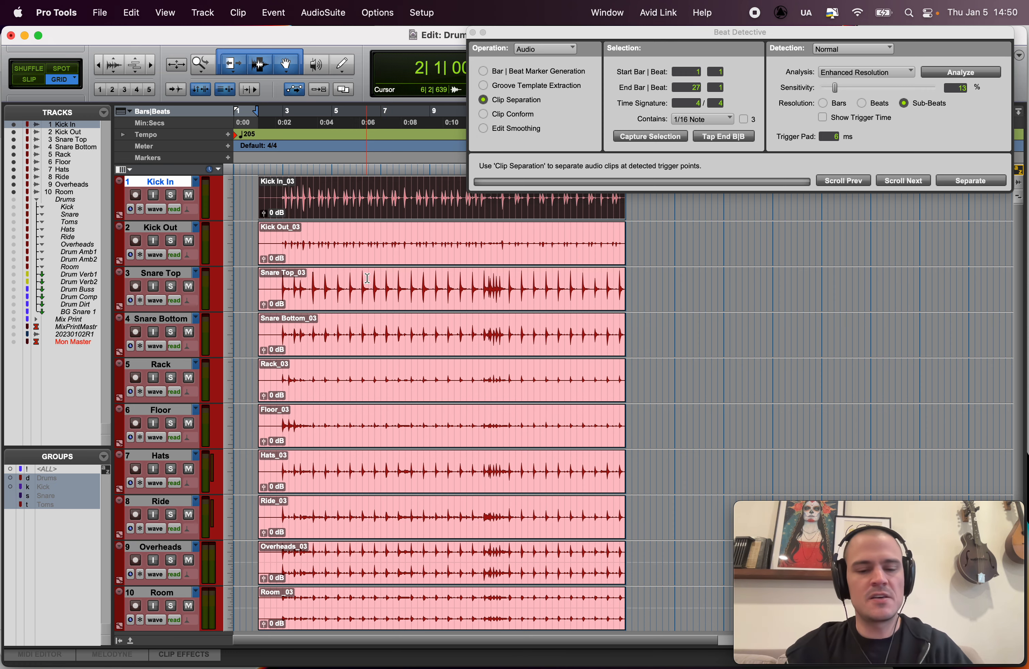
left_click(324, 258)
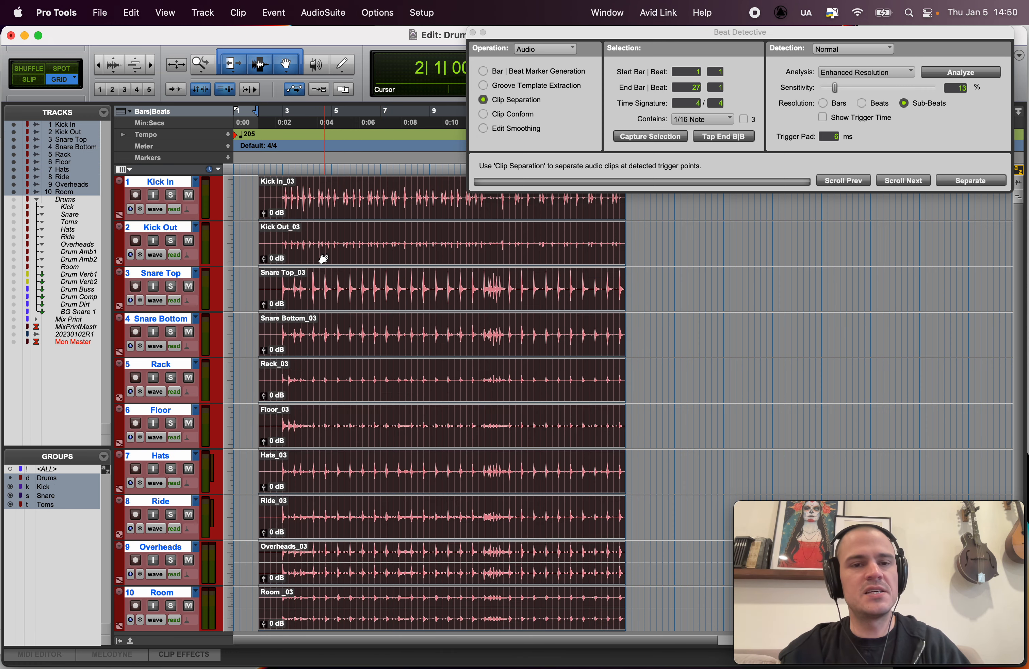
left_click(643, 140)
left_click(703, 119)
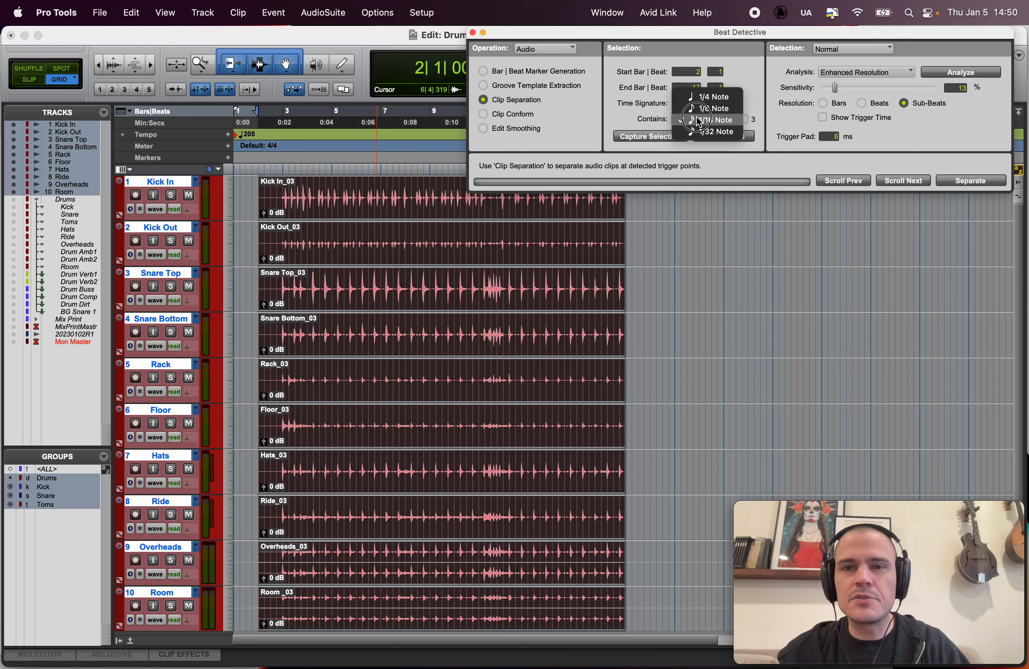
left_click(701, 107)
left_click(662, 138)
Step: Set the analysis to Low Emphasis and analyze the captured drum selection
left_click(826, 78)
left_click(842, 60)
left_click(939, 77)
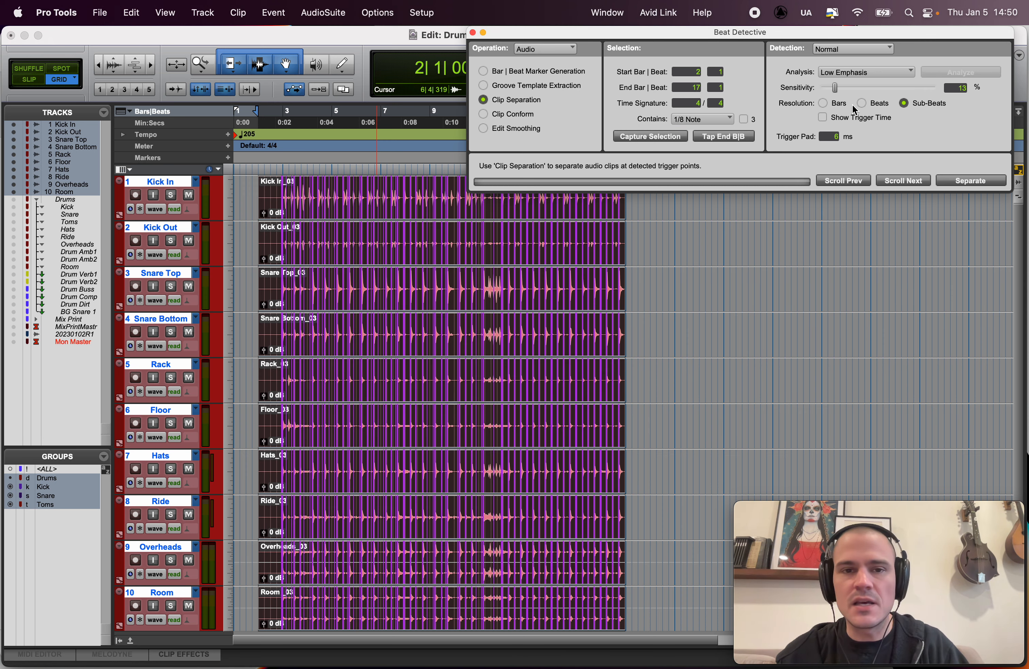
Step: Move the Beat Detective window aside and examine the detected triggers around 6|3 with enlarged waveforms
key("super+]")
key("super+]")
scroll(521, 287, "right", 3)
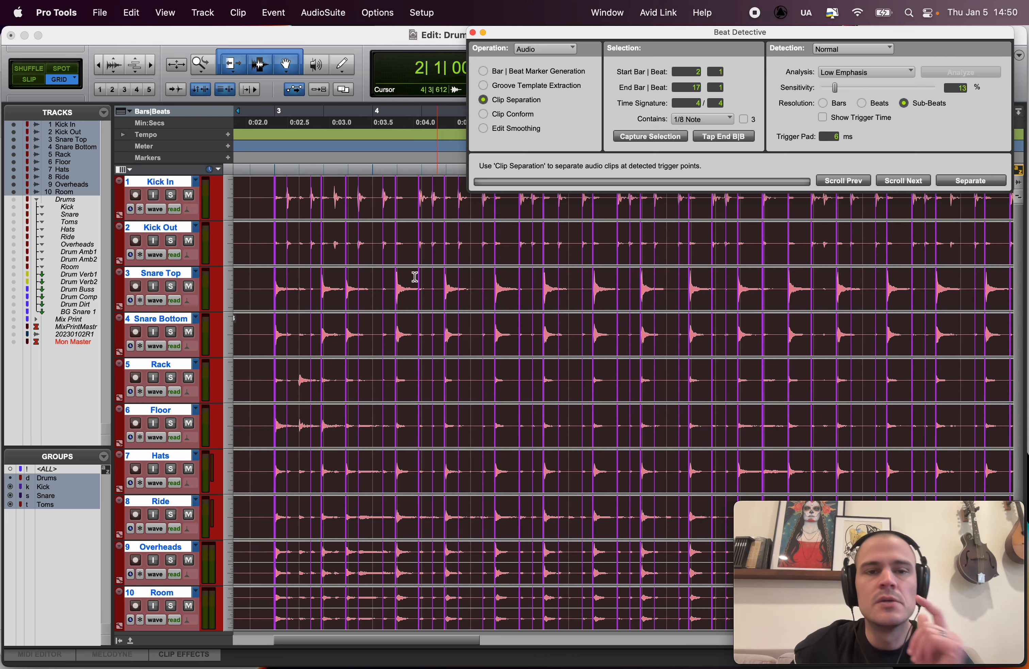
key("super+]")
key("super+]")
key("super+]")
key("super+]")
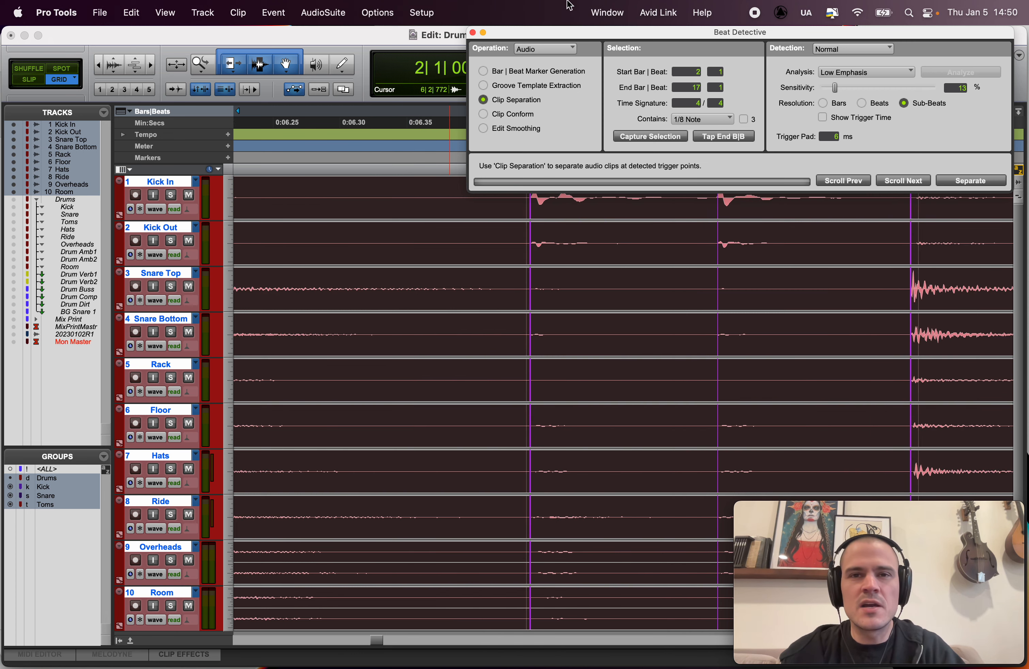
left_click_drag(575, 39, 831, 40)
scroll(511, 226, "right", 1)
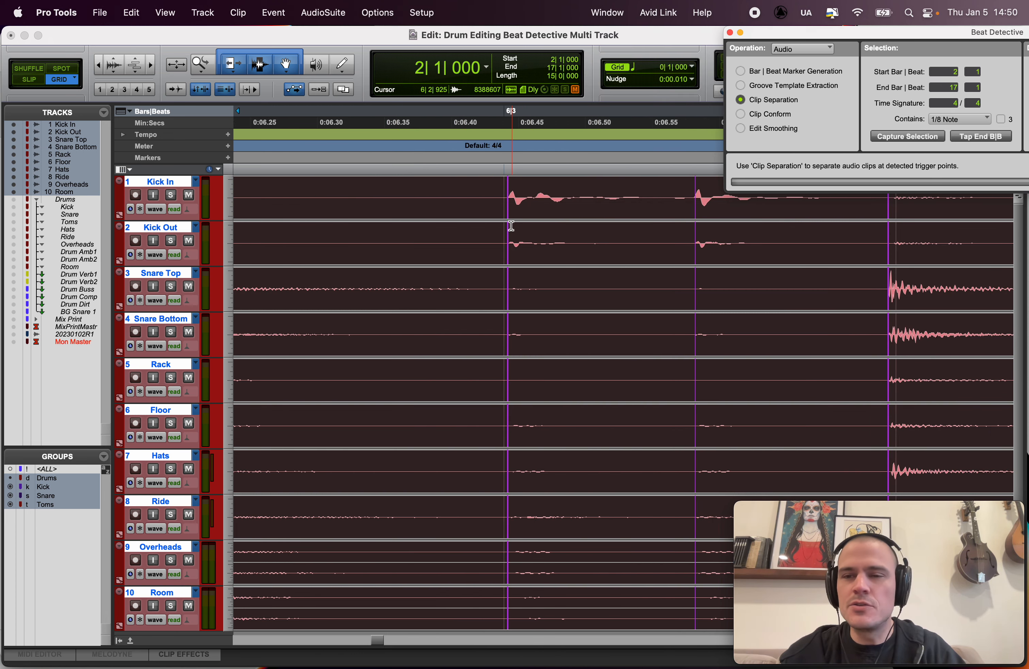
key("super+alt+]")
key("super+alt+]")
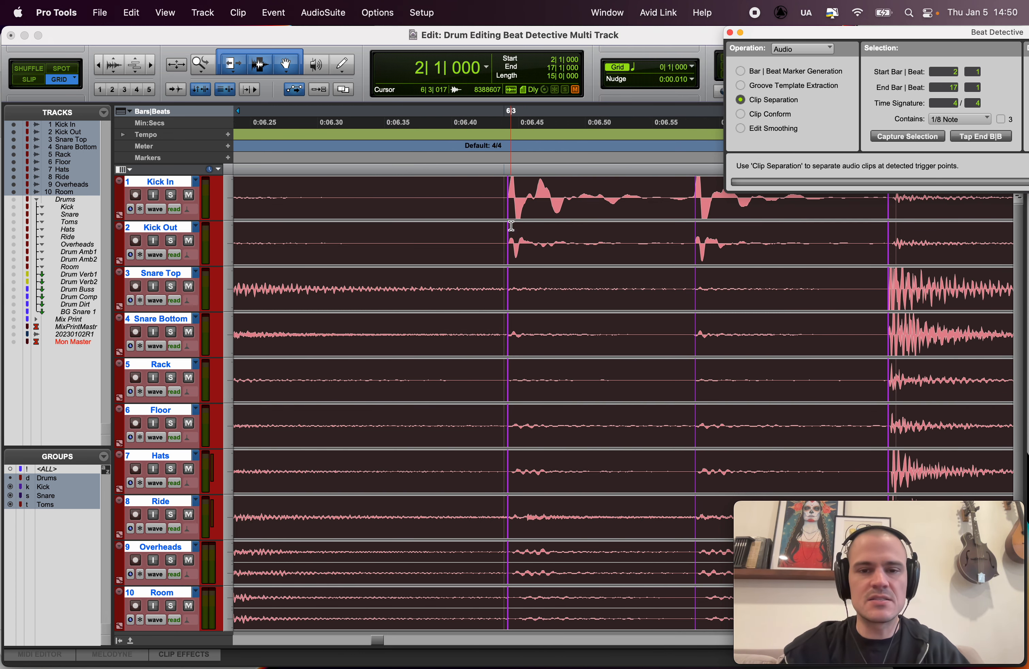
Step: Check up close how the trigger at 6|3 lines up with the start of the Kick In transient
key("super+]")
left_click(399, 187)
key("super+]")
key("super+]")
key("super+[")
key("super+alt+z")
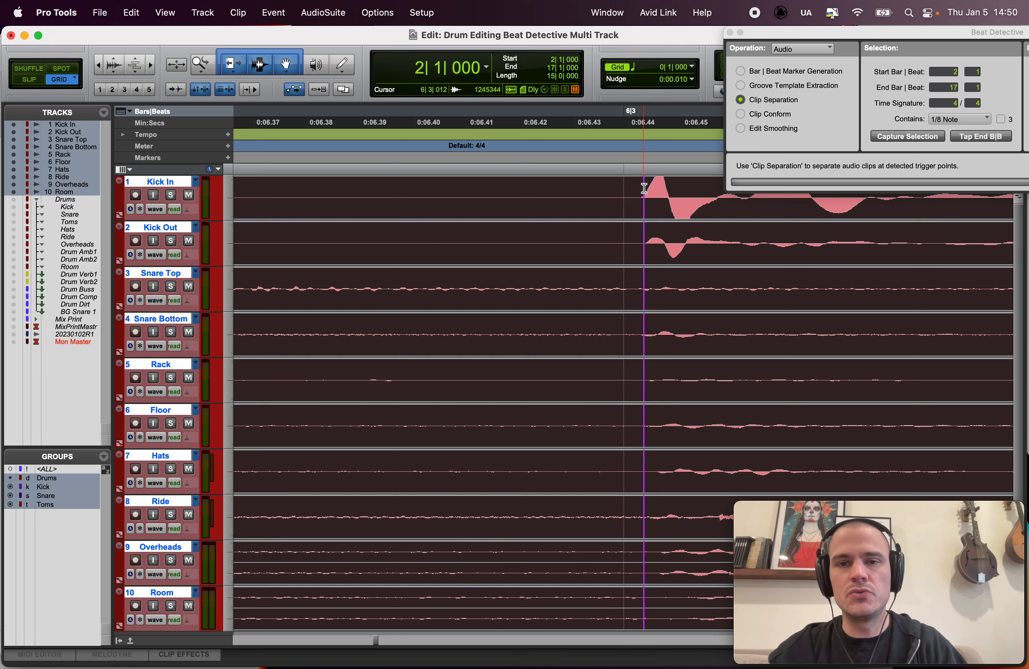
key("super+[")
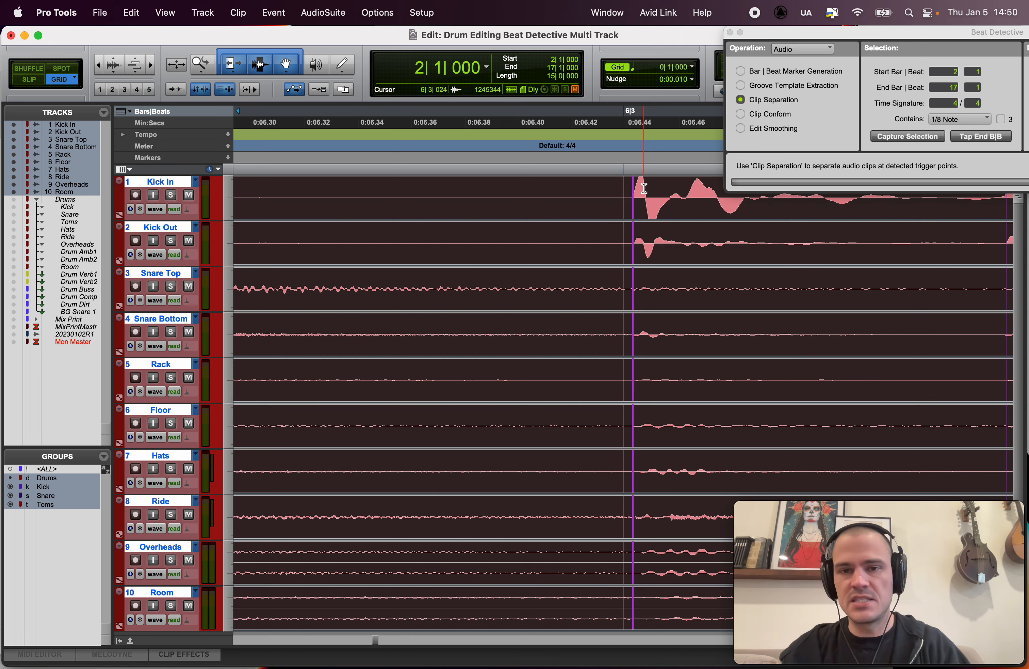
key("super+[")
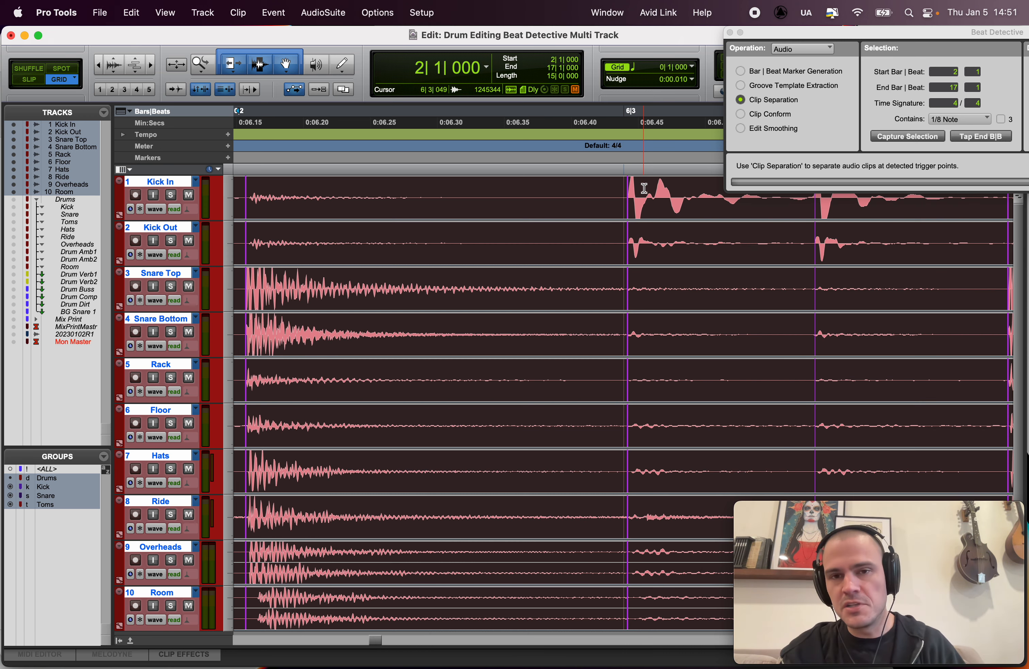
key("super+[")
key("super+[")
key("super+]")
key("super+]")
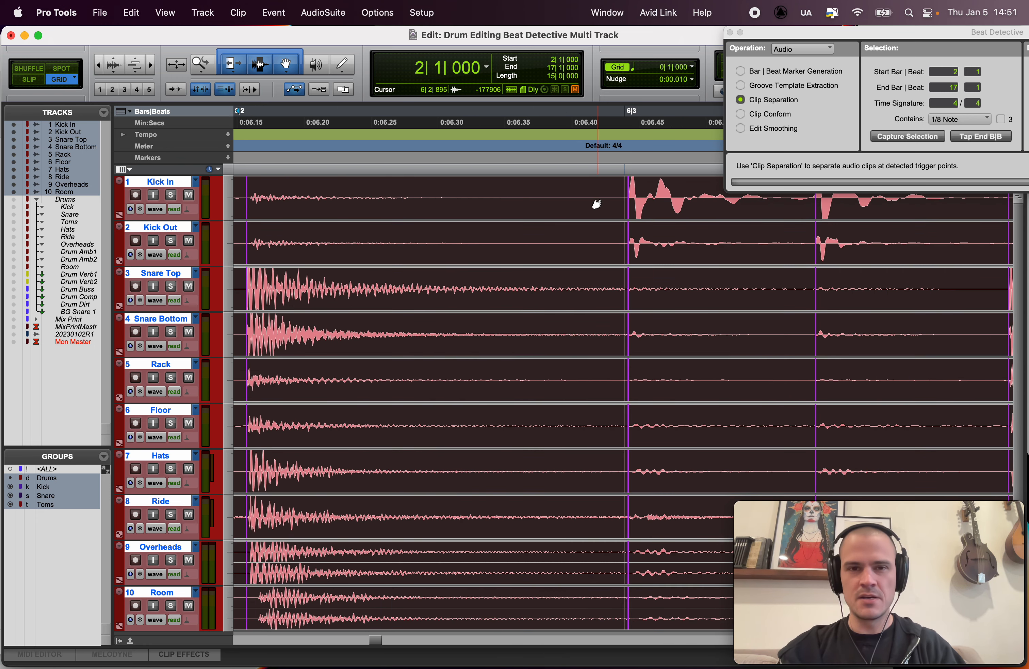
Step: Go back through bars 5 and 4 towards bar 3, comparing the triggers with the kick and snare onsets
scroll(596, 204, "left", 10)
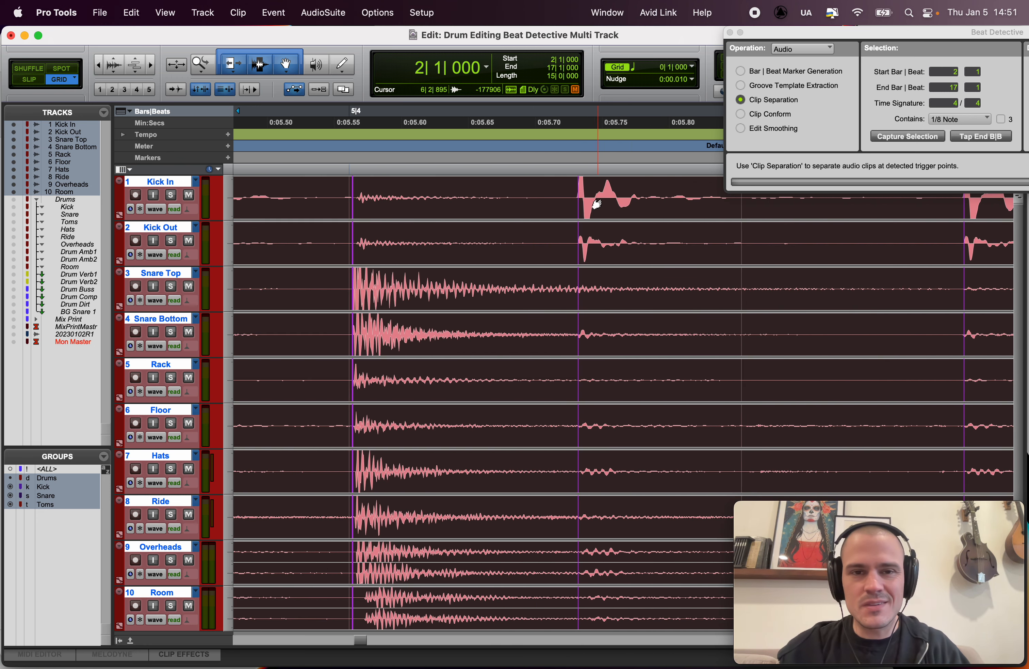
scroll(597, 204, "left", 12)
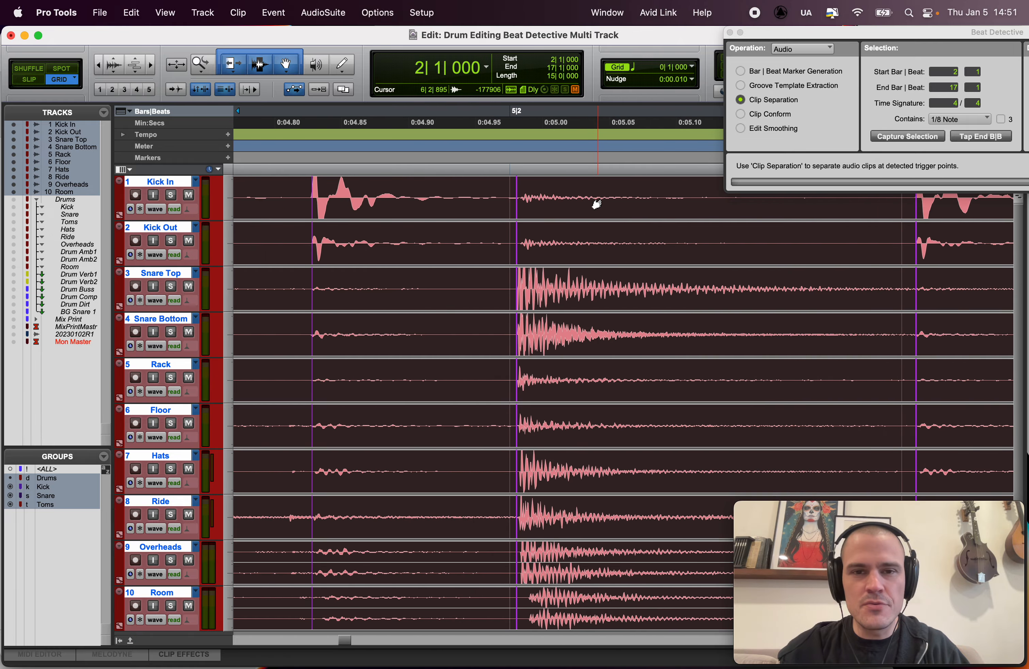
scroll(596, 204, "left", 4)
scroll(597, 204, "left", 14)
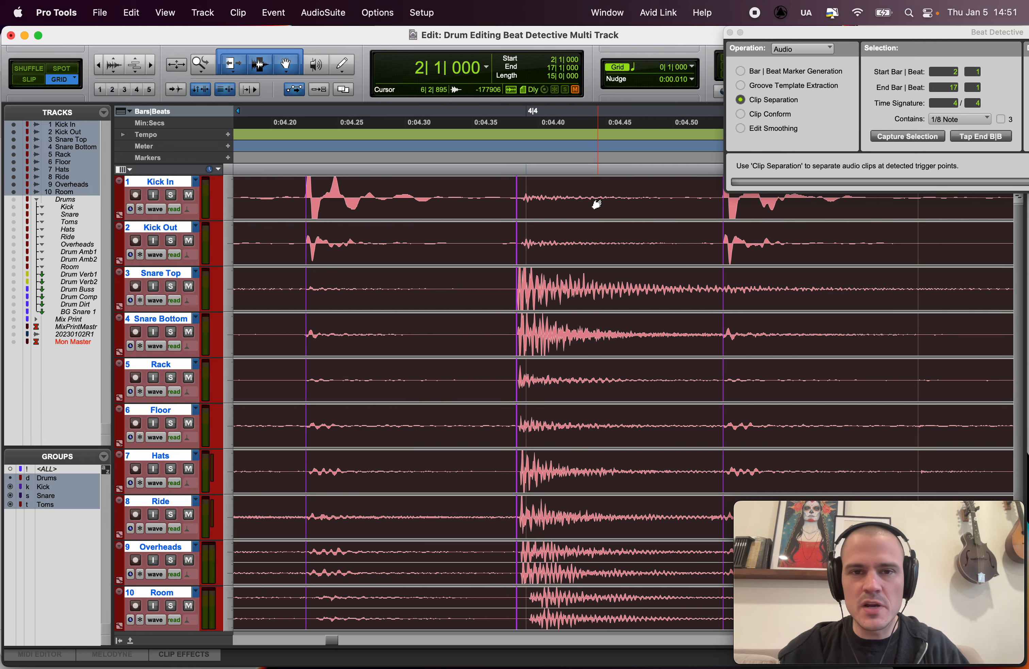
scroll(597, 204, "left", 9)
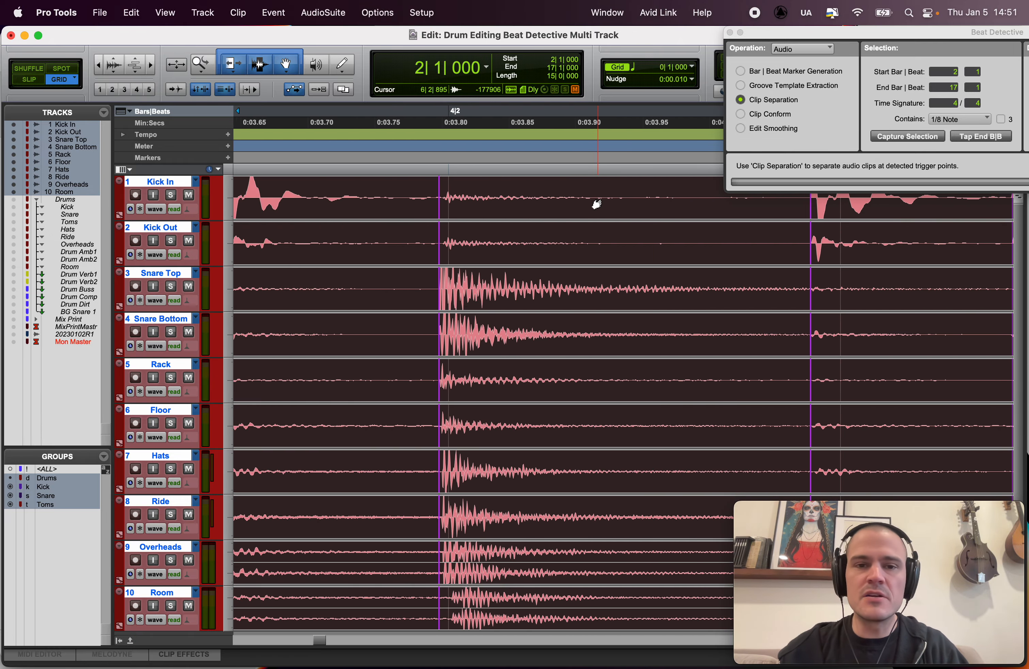
scroll(596, 204, "left", 12)
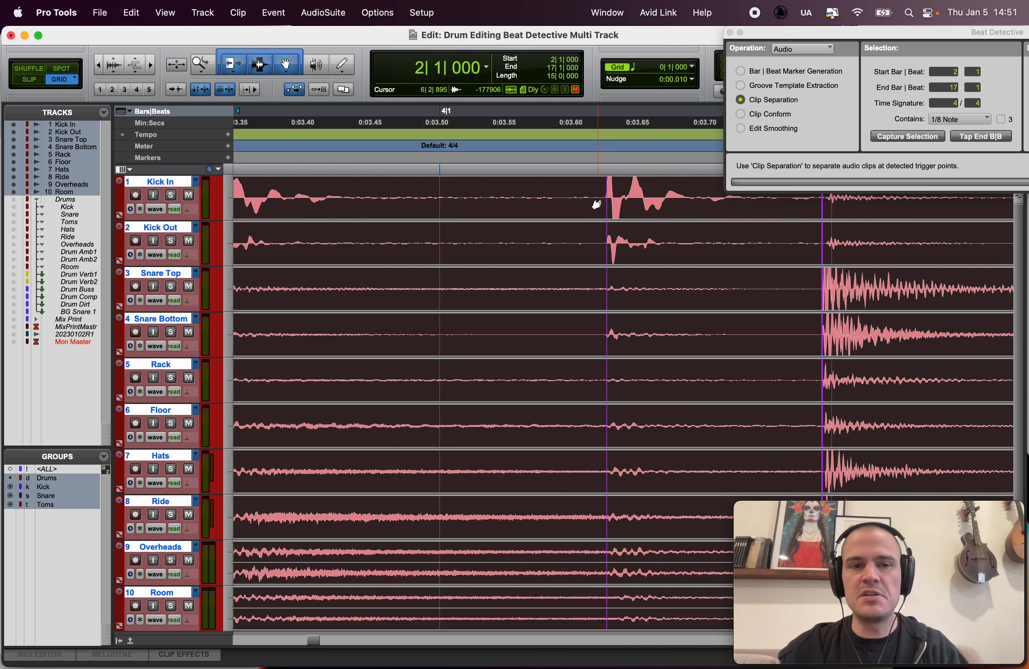
scroll(597, 204, "left", 2)
Step: Examine the trigger just before 3|4 against the onset of the Snare Top hit
key("t")
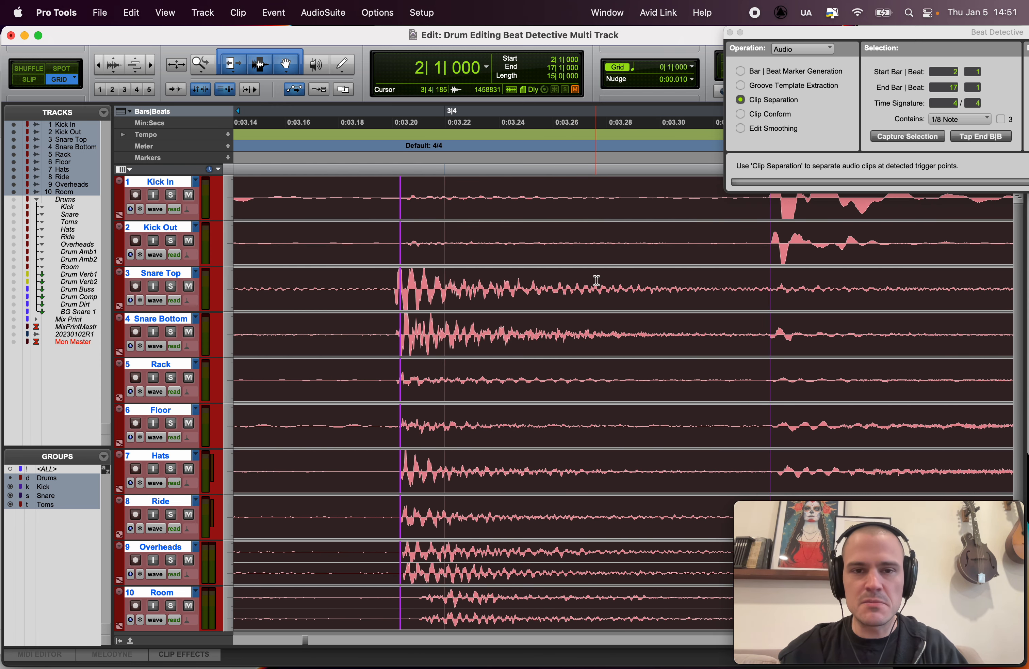
scroll(597, 281, "left", 2)
key("t")
key("t")
scroll(596, 280, "left", 2)
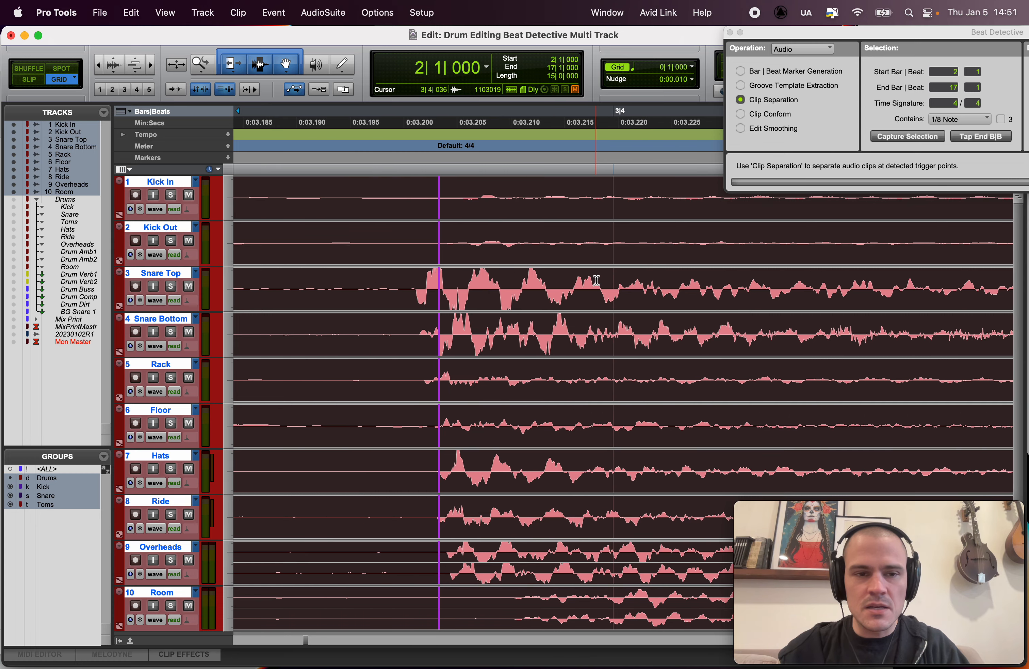
scroll(597, 280, "left", 2)
key("t")
scroll(597, 281, "left", 4)
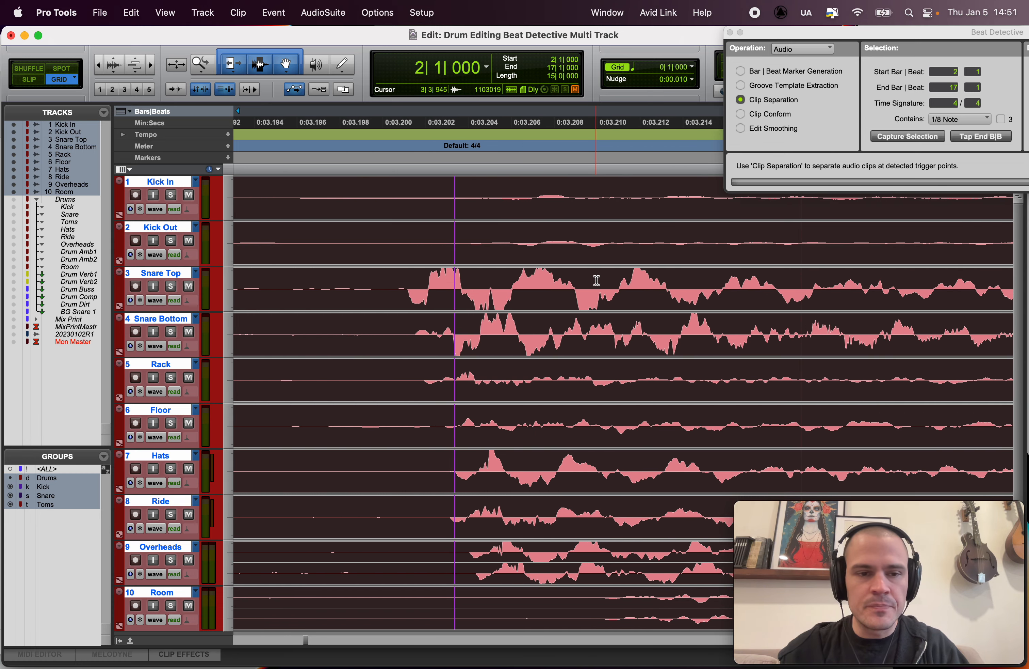
Step: Show all of bar 3 and play the drums briefly from 3|2
key("r")
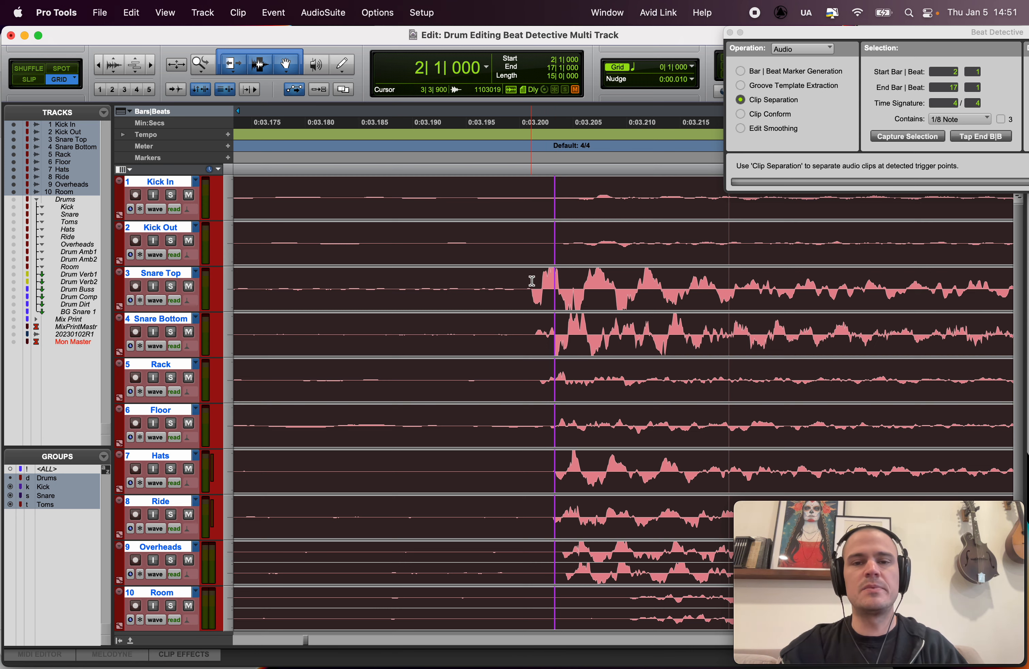
key("r")
key("r")
key("r")
key("r")
key("r")
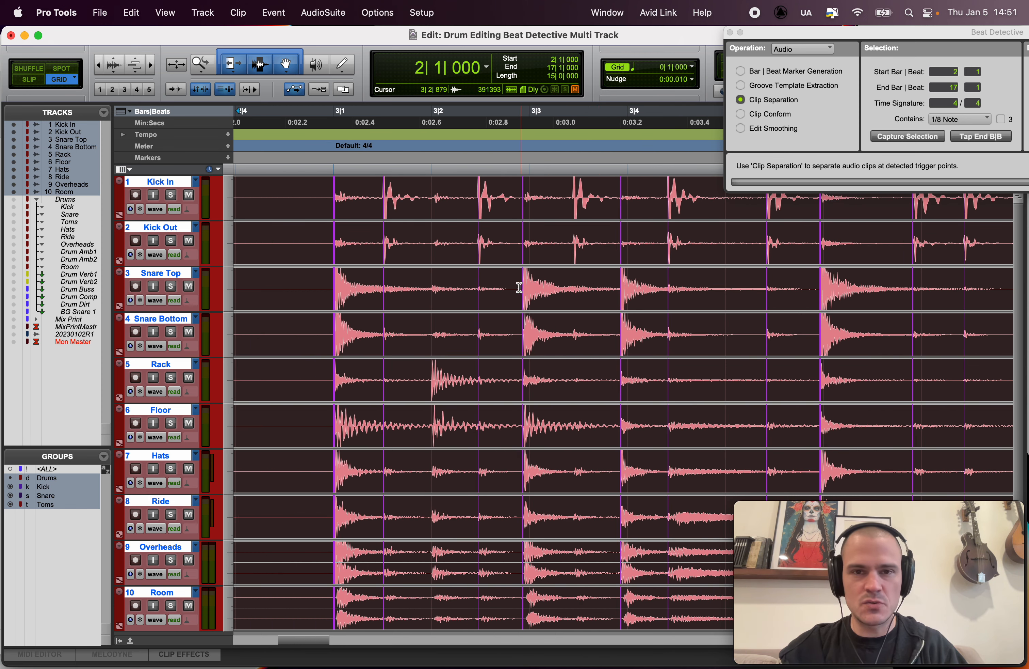
left_click(512, 283)
key("space")
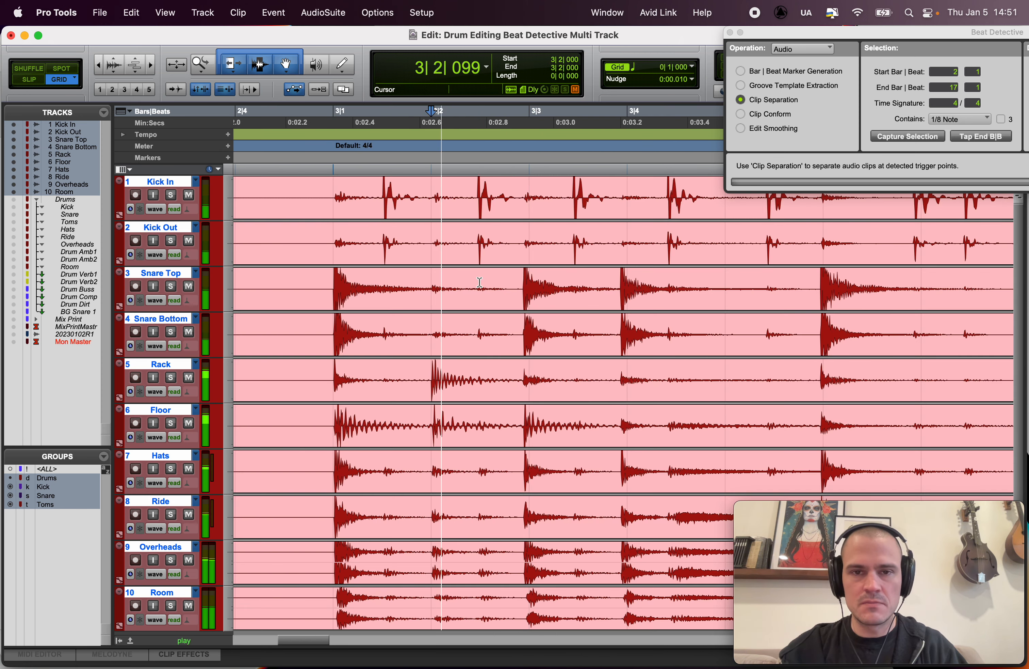
key("space")
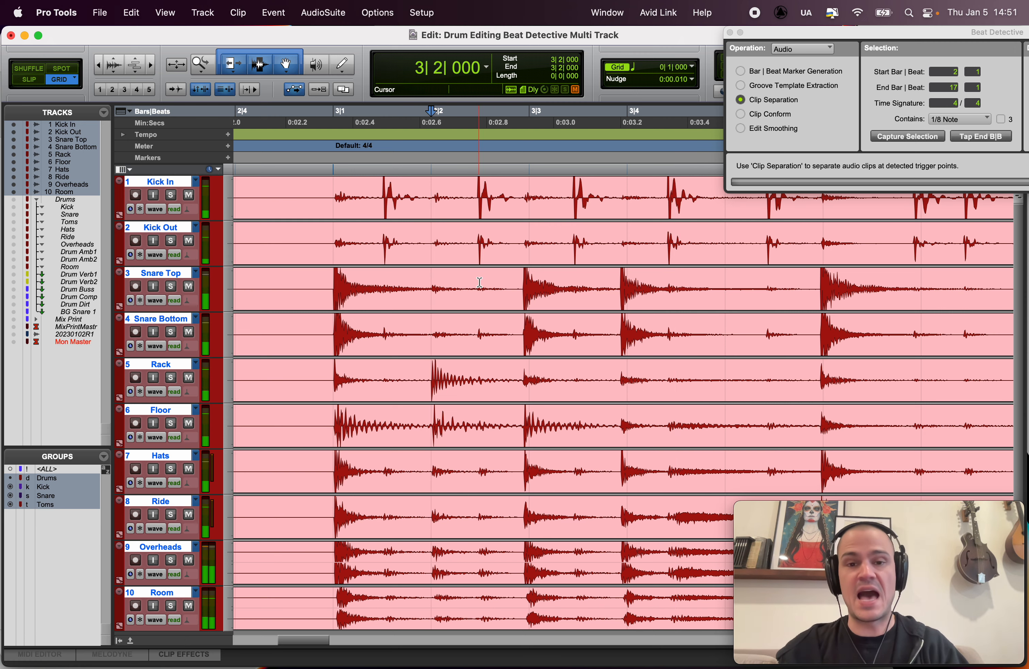
Step: Restore the full drum selection and inspect the Snare Top and Snare Bottom onsets around the trigger before 3|4
left_click(606, 280)
key("t")
key("t")
key("t")
key("super+alt+z")
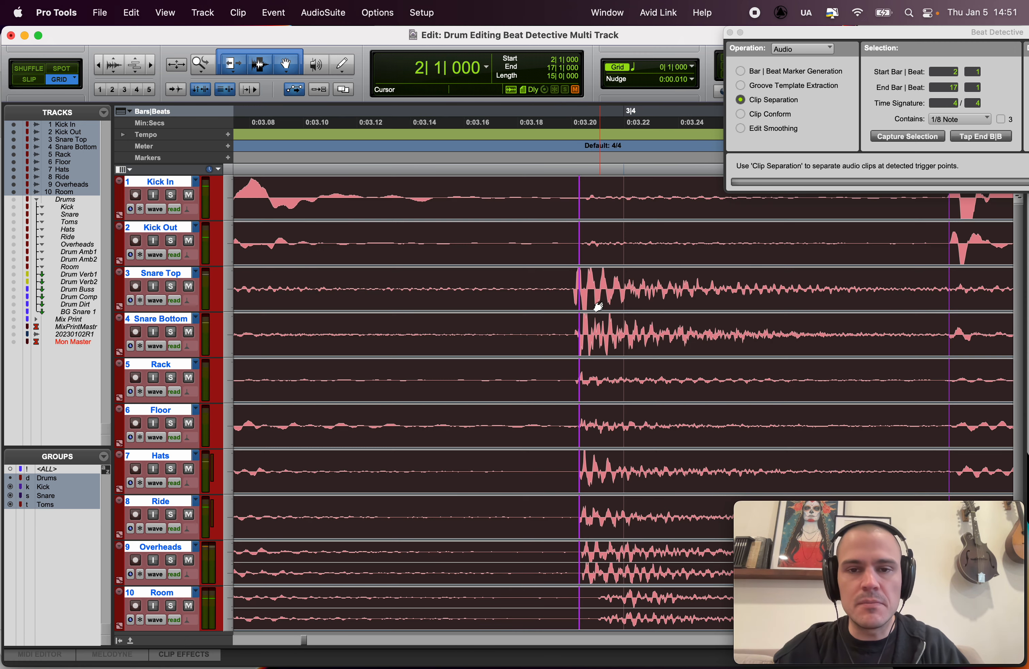
key("t")
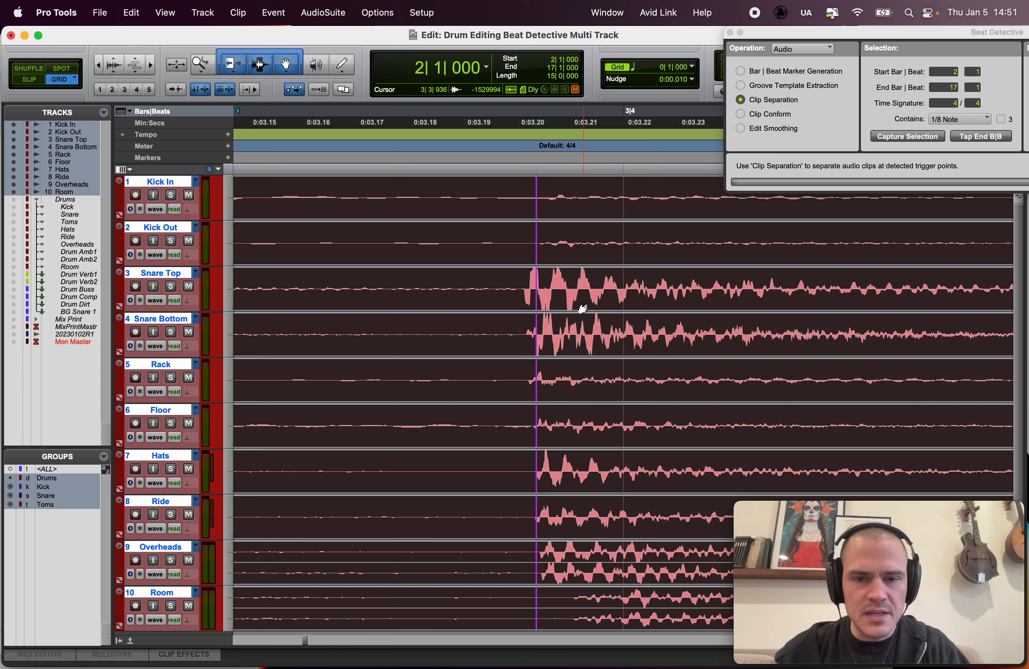
key("t")
key("t")
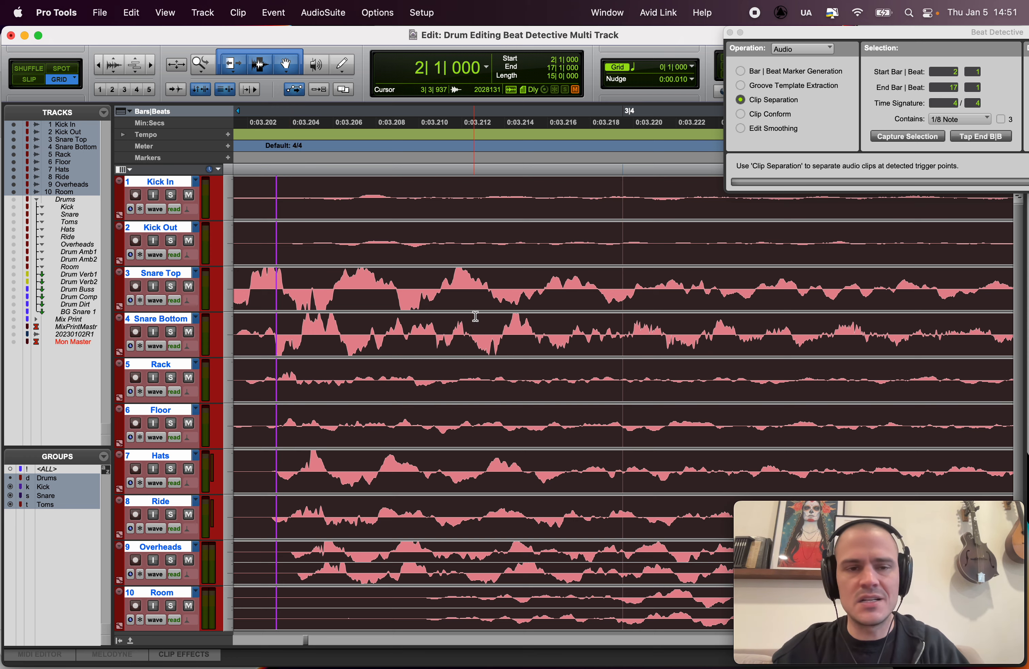
Step: Go back to the hit before 3|3 and compare its trigger with the Snare Top and Snare Bottom onsets
key("r")
key("r")
key("r")
scroll(492, 312, "left", 10)
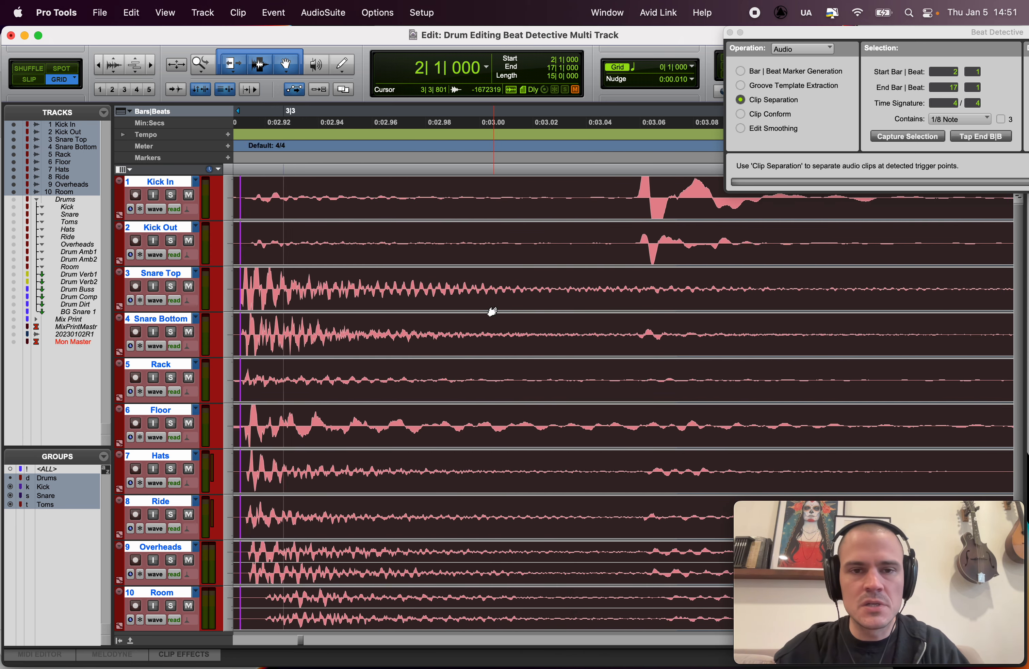
key("t")
scroll(550, 312, "left", 2)
scroll(551, 312, "left", 2)
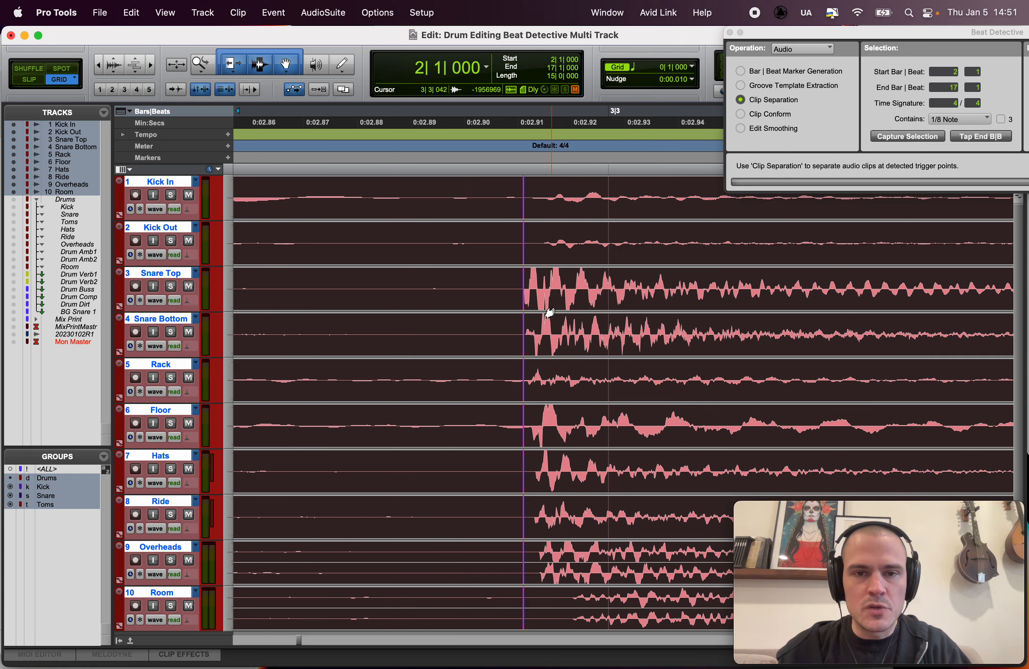
key("t")
scroll(550, 313, "left", 3)
key("r")
key("r")
key("r")
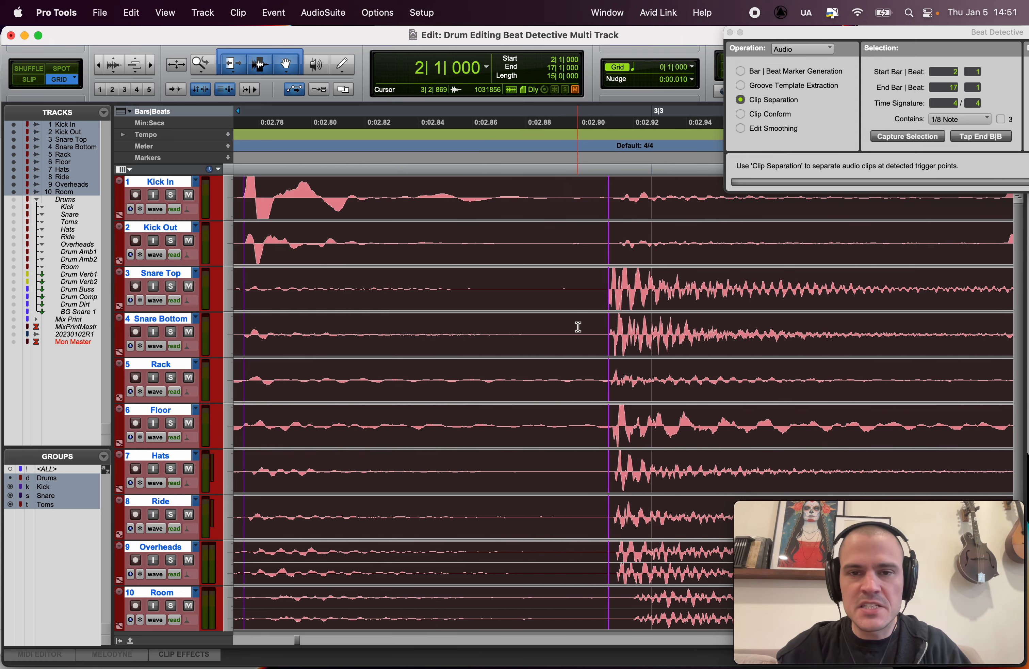
Step: Examine the trigger just after 3|1 closely against the Snare Top and Snare Bottom onsets
scroll(578, 327, "left", 10)
scroll(578, 327, "left", 3)
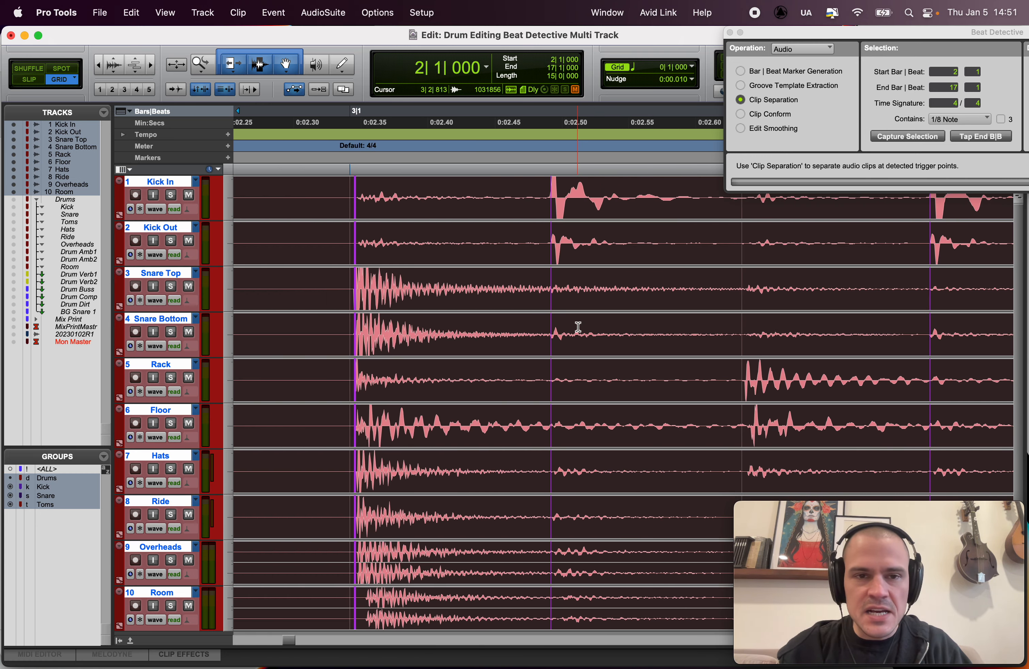
key("t")
scroll(577, 328, "left", 4)
key("t")
scroll(576, 324, "left", 3)
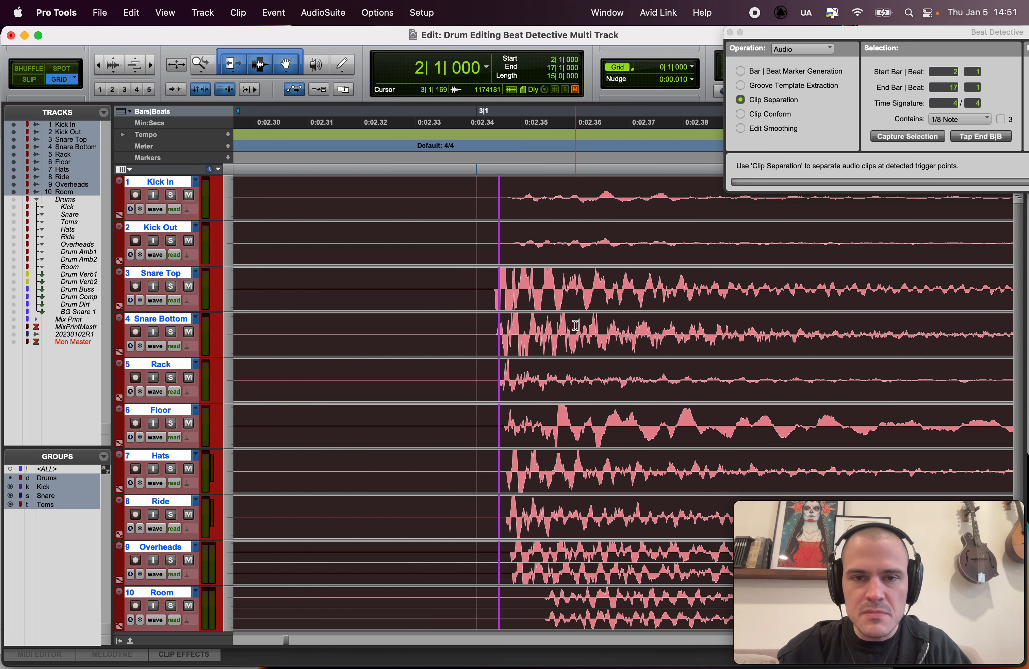
key("t")
scroll(486, 286, "left", 2)
key("t")
key("t")
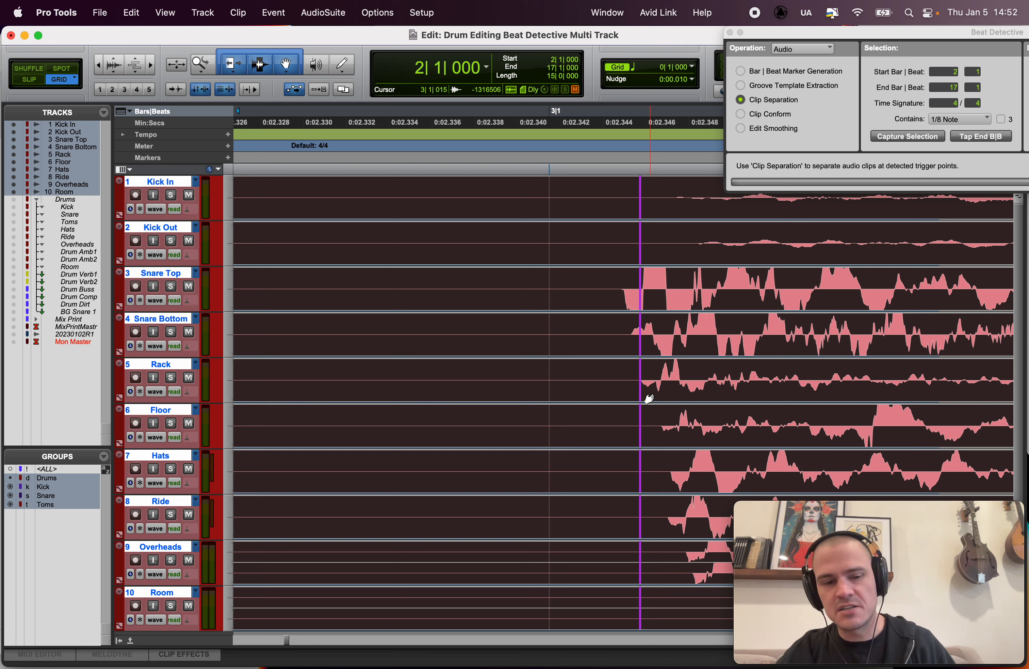
Step: Show the drum clips from bar 1 through bar 5 and beyond to overview the triggers on all tracks
key("r")
key("r")
key("r")
key("r")
key("r")
key("r")
key("r")
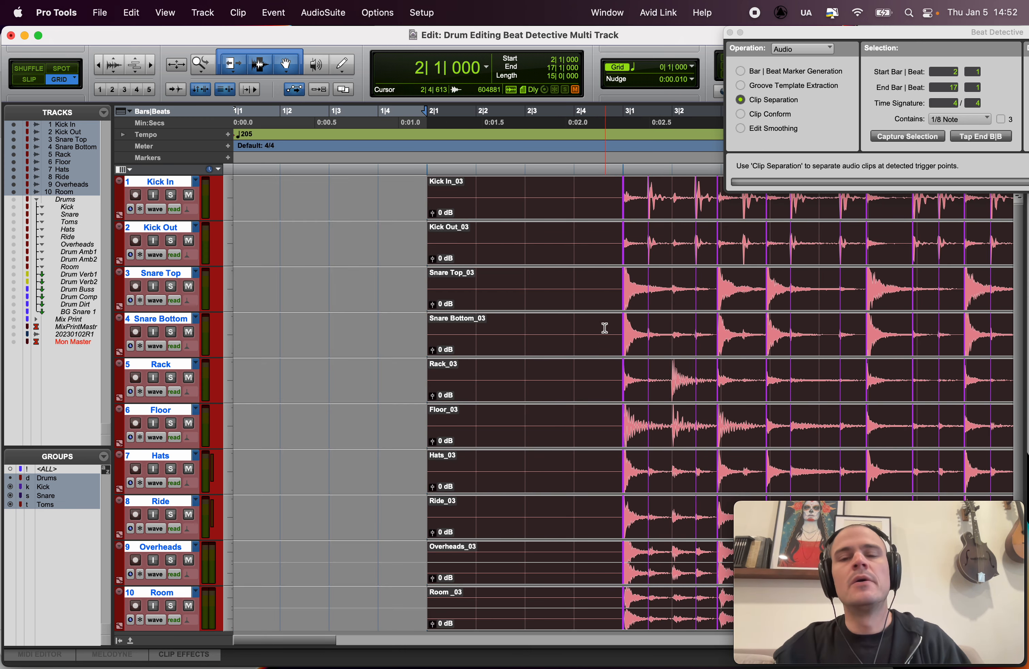
key("r")
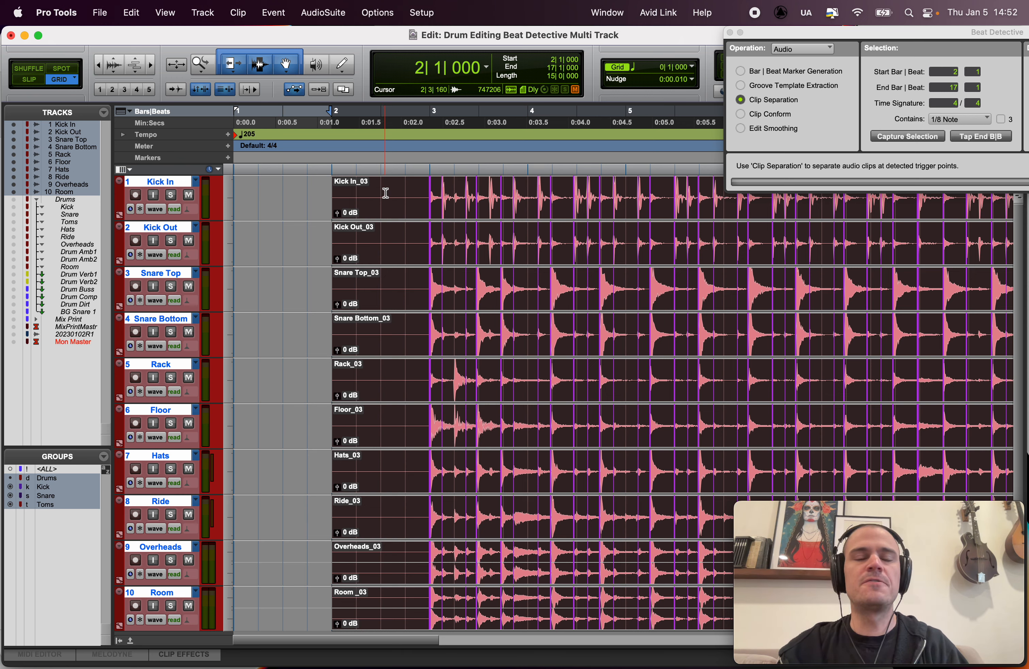
Step: Suspend the track groups and select only the Kick In and Snare Top clips
key("super+shift+g")
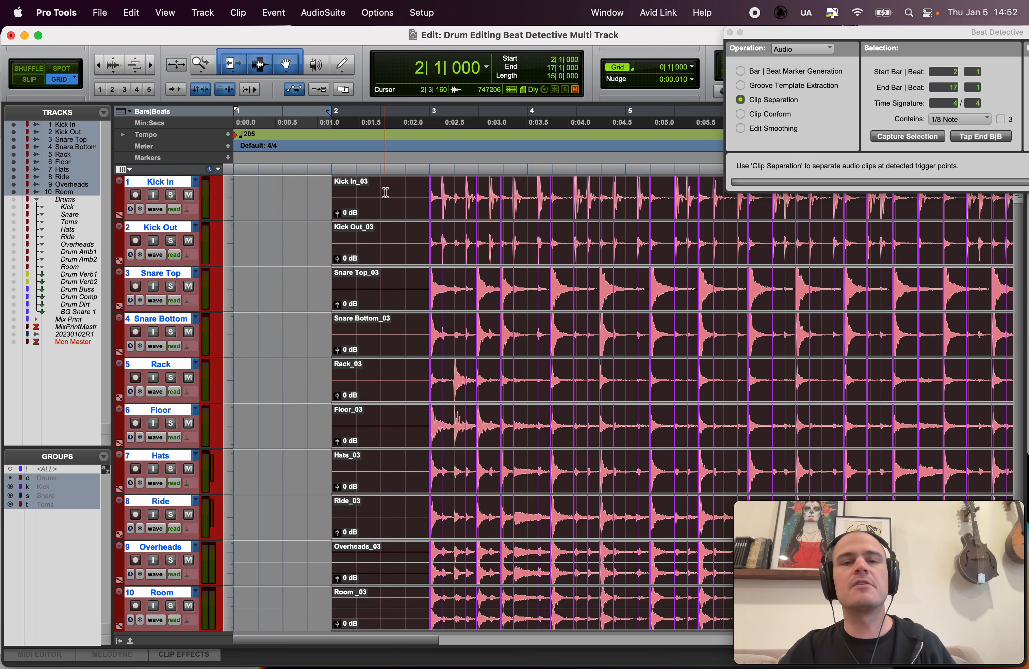
left_click(386, 192)
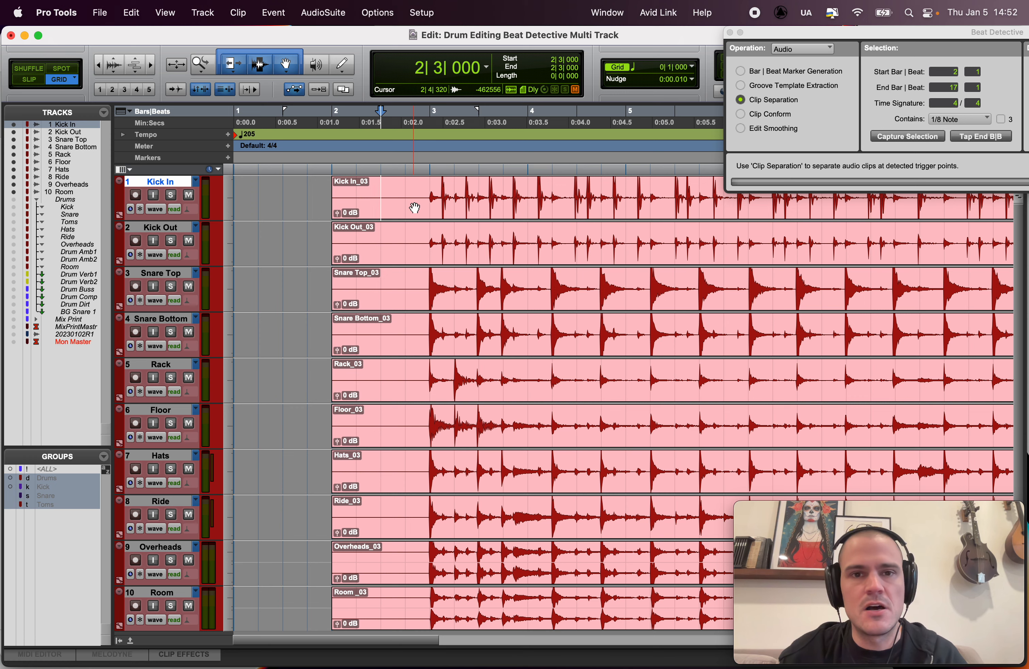
left_click(415, 208)
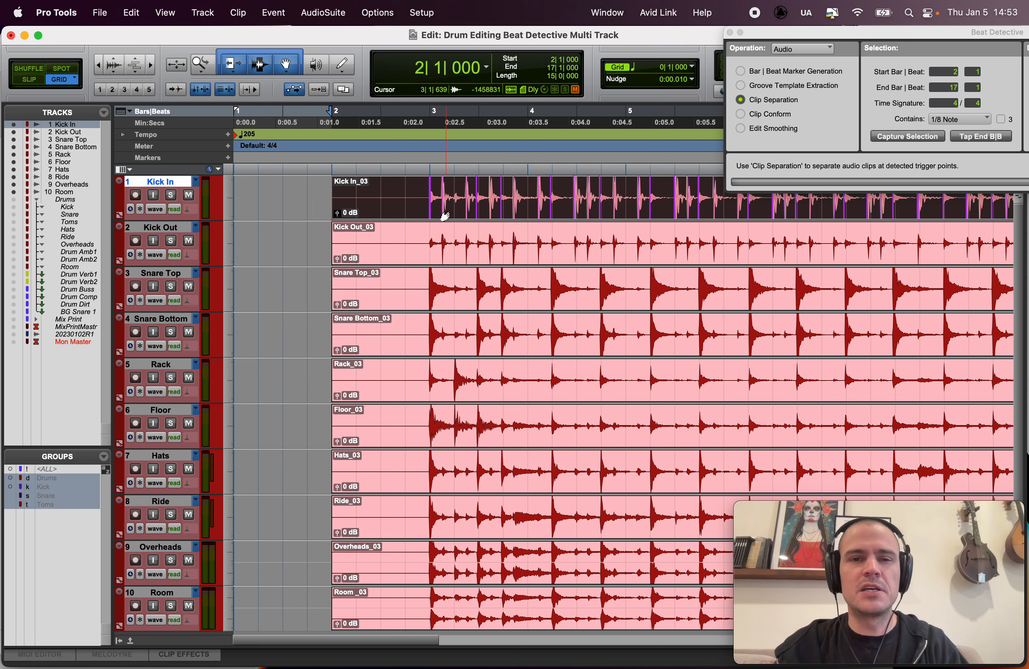
left_click(443, 271)
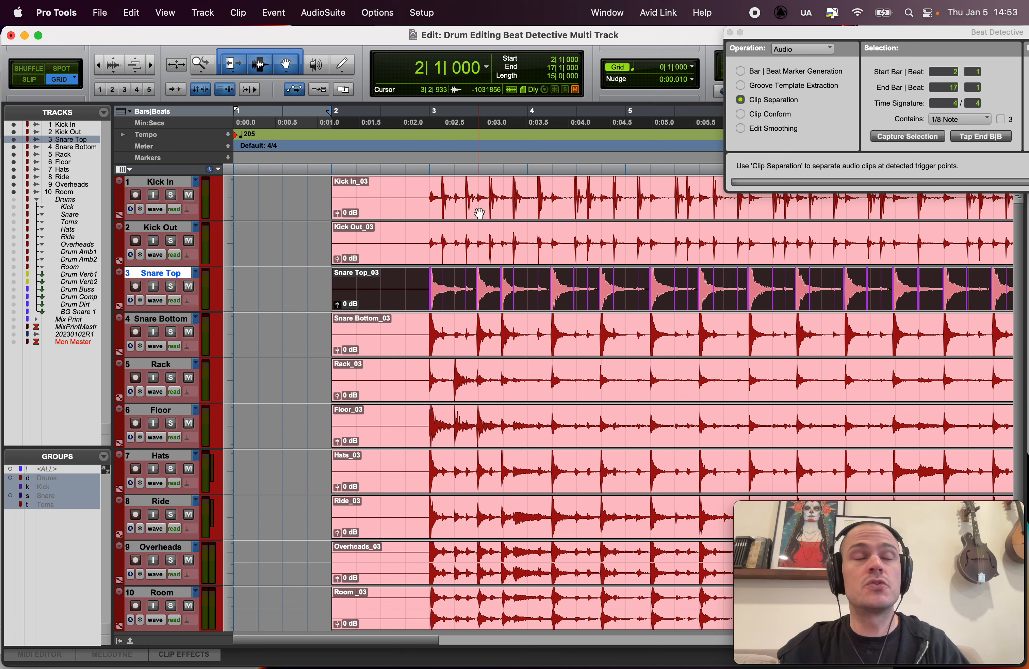
left_click(480, 213, "shift")
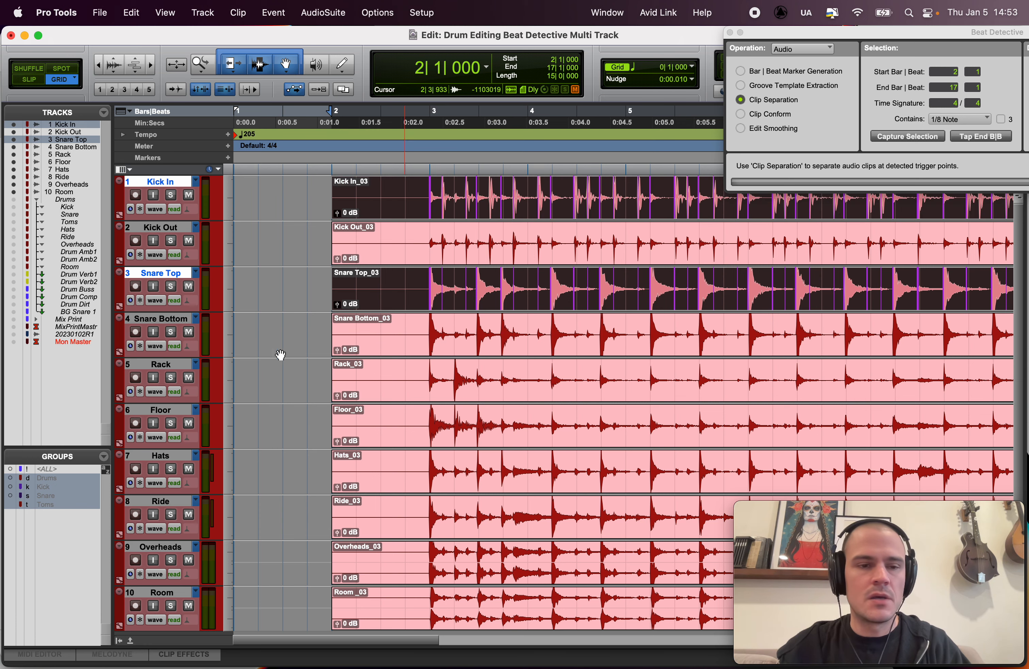
Step: Reactivate the track groups and try grouped selections across all drum tracks, including ranges starting at 2|4
left_click(420, 241)
left_click(419, 259)
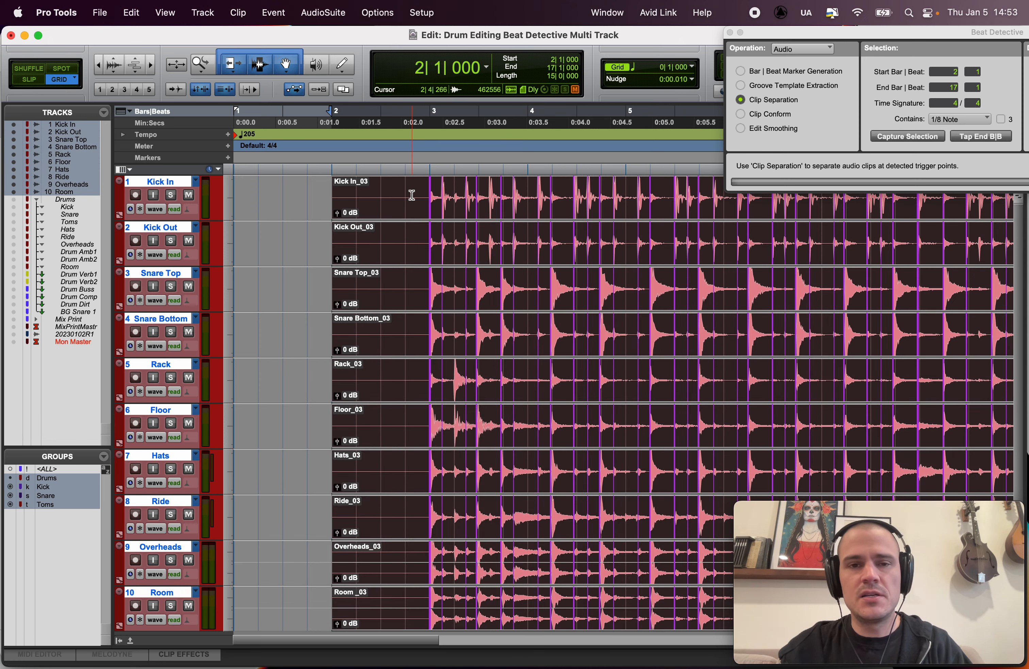
left_click(412, 195)
left_click_drag(413, 195, 538, 260)
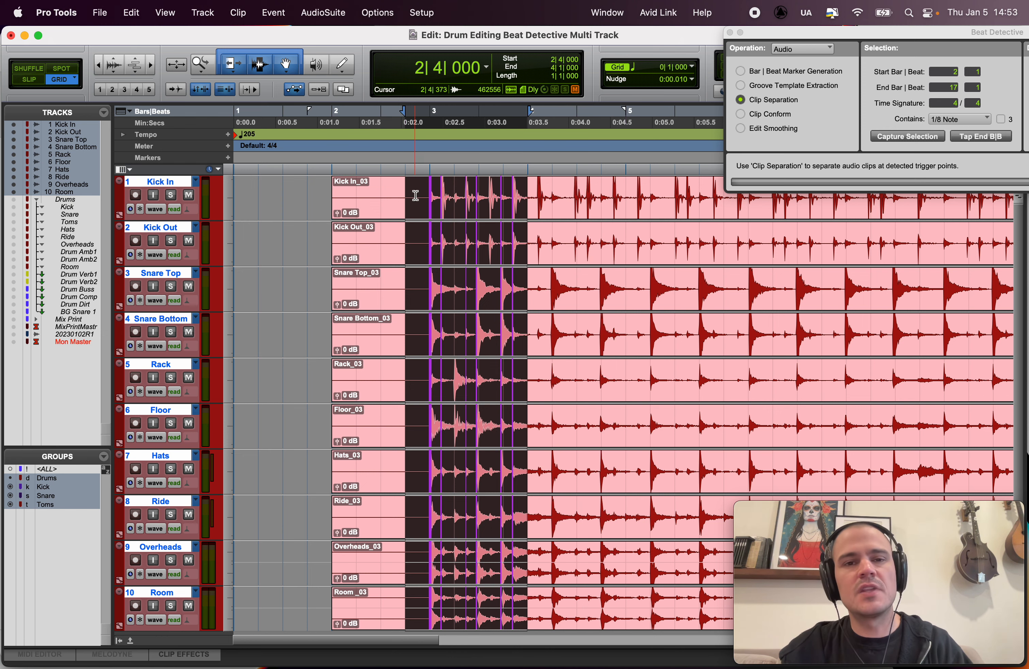
double_click(401, 198)
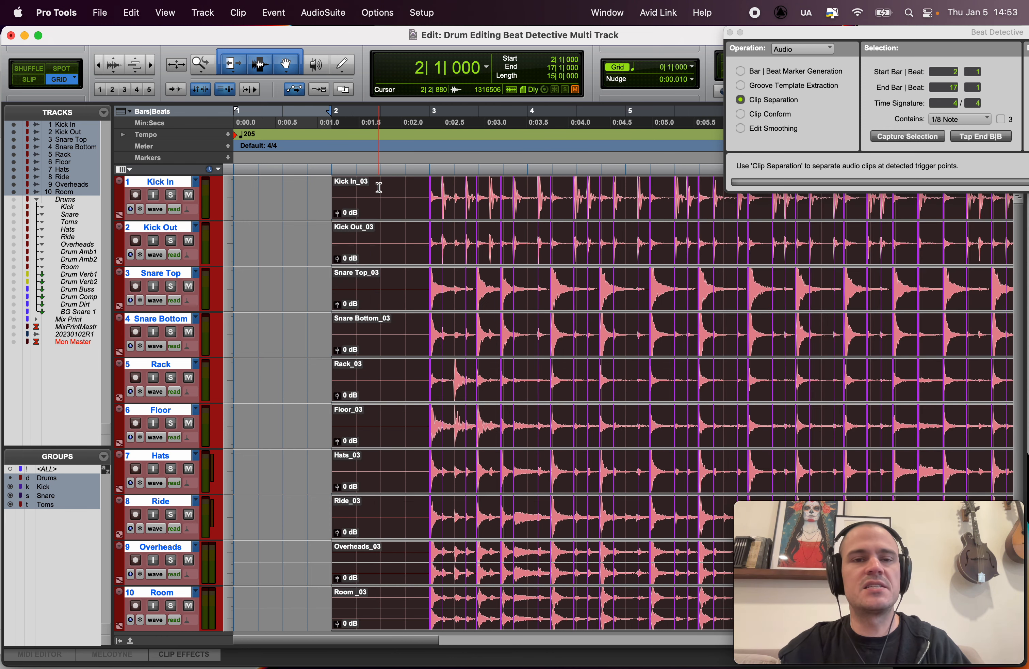
left_click(365, 283)
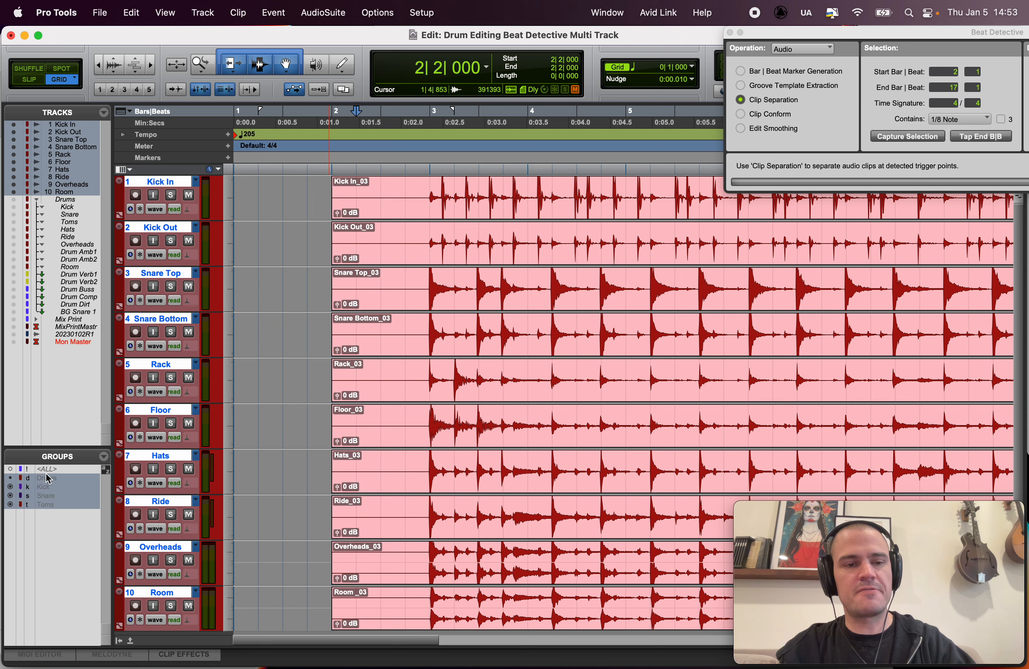
left_click_drag(410, 282, 542, 284)
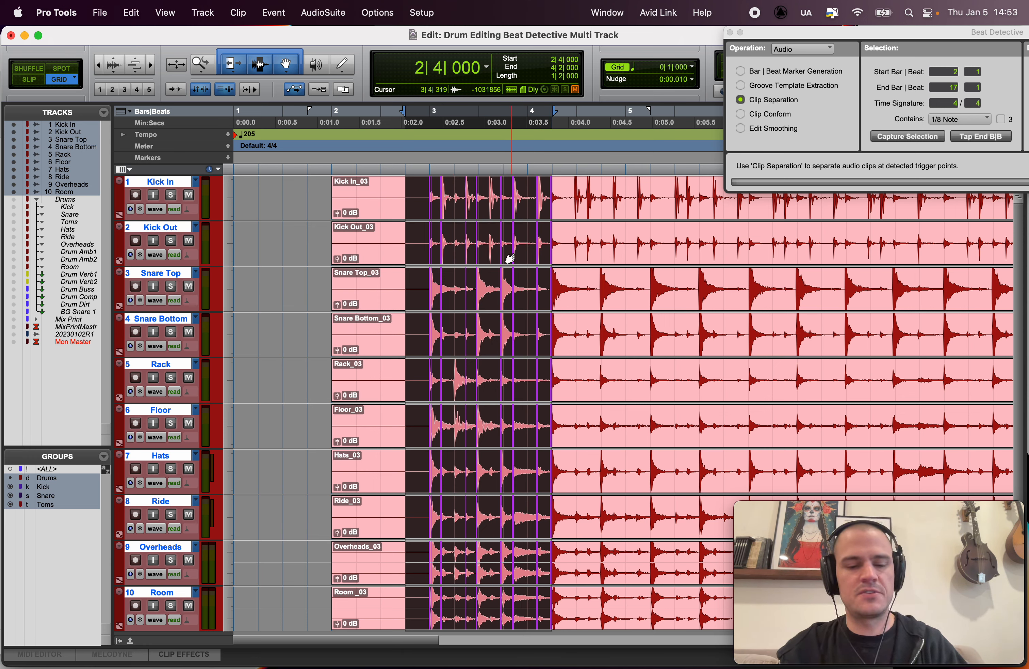
Step: Suspend all track groups again and select the full Kick In and Snare Top clips together
key("super+shift+g")
left_click_drag(412, 197, 592, 191)
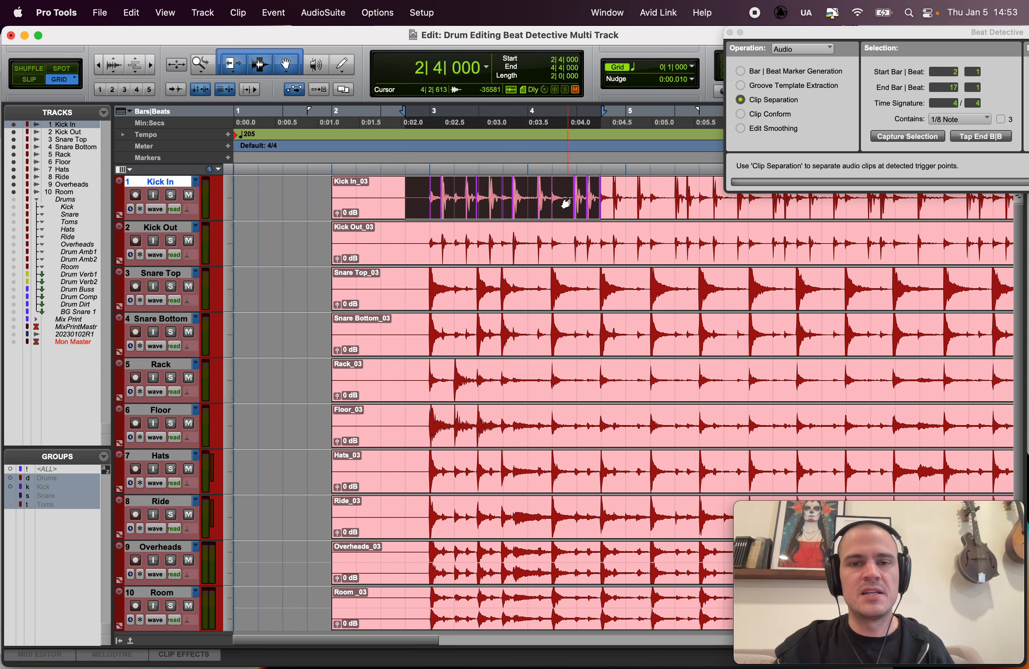
left_click(393, 210)
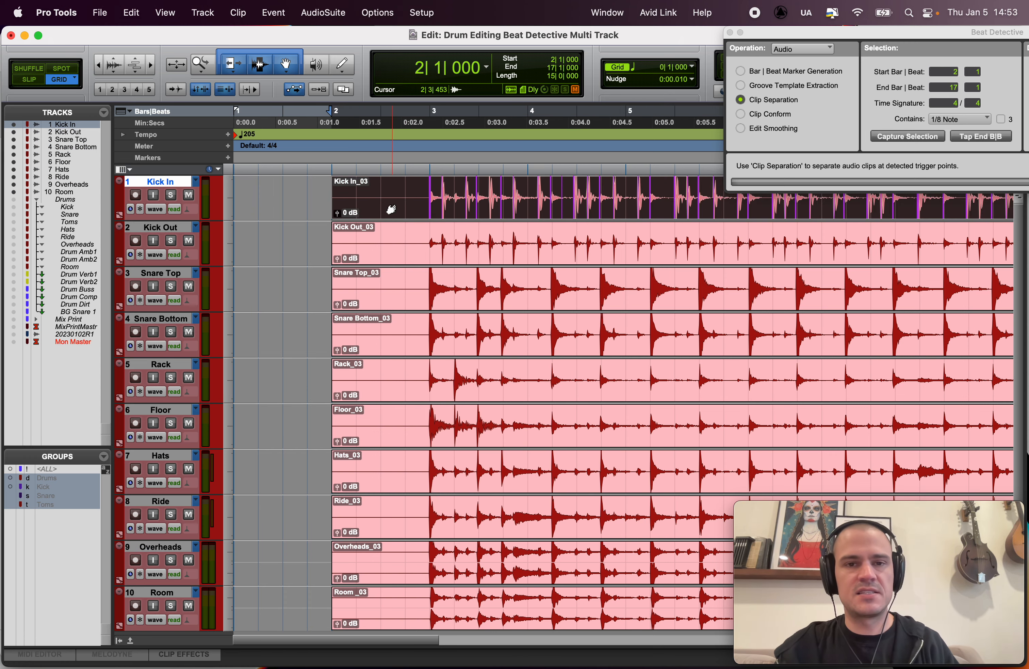
left_click(383, 304, "shift")
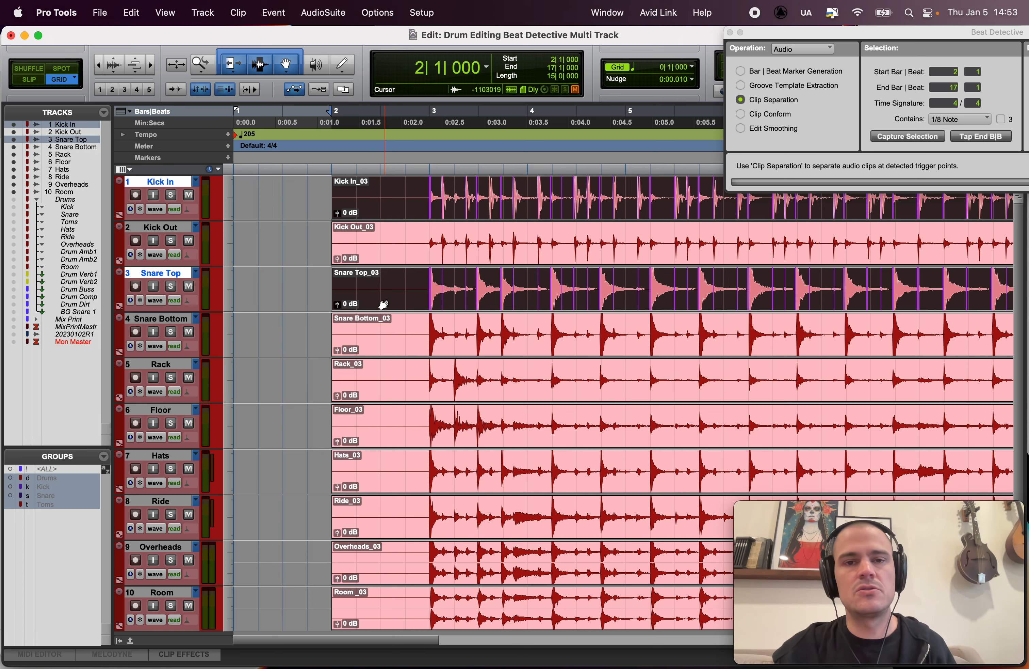
Step: Analyze the Kick In and Snare Top selection in Beat Detective with Low Emphasis, moving its window clear of the waveforms
left_click_drag(897, 33, 387, 17)
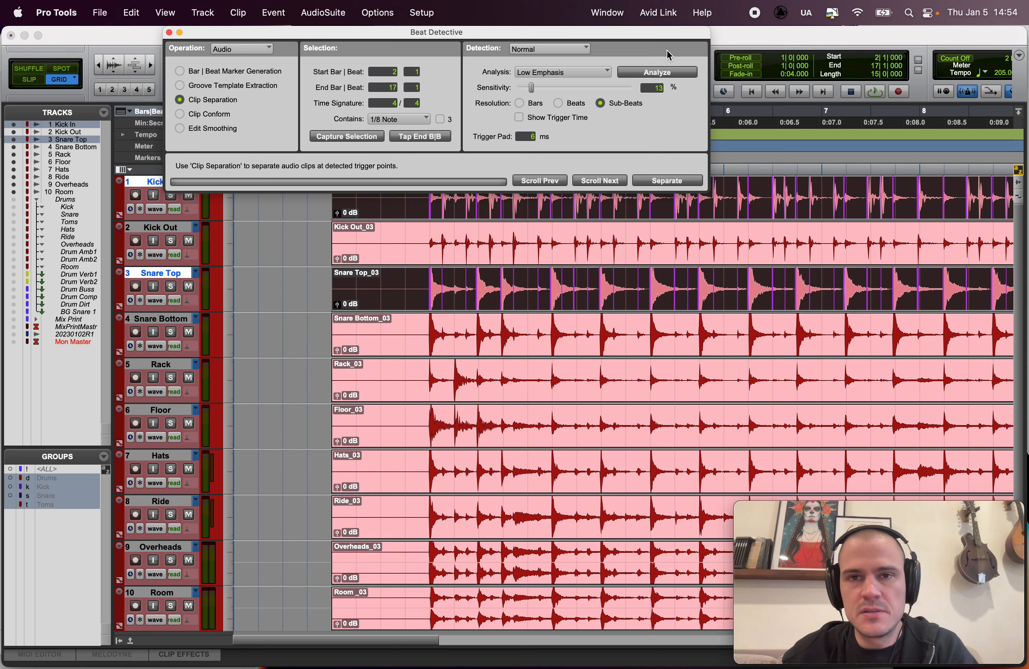
left_click(657, 71)
left_click_drag(637, 28, 413, 23)
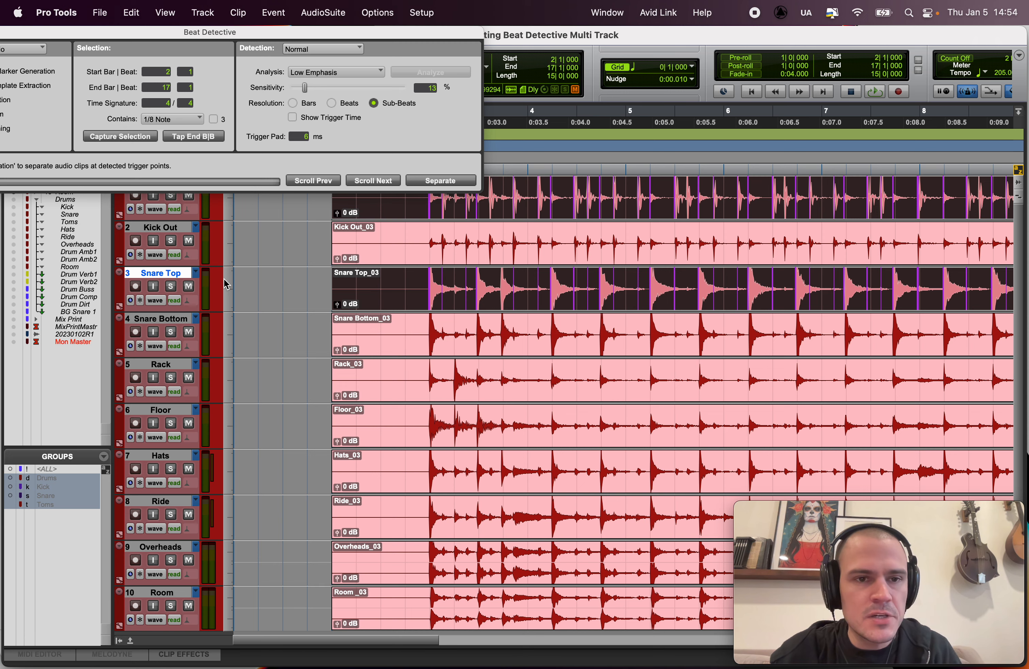
Step: Enlarge the Kick In and Snare Top tracks and reduce the waveform display height
left_click(232, 290)
left_click(251, 309)
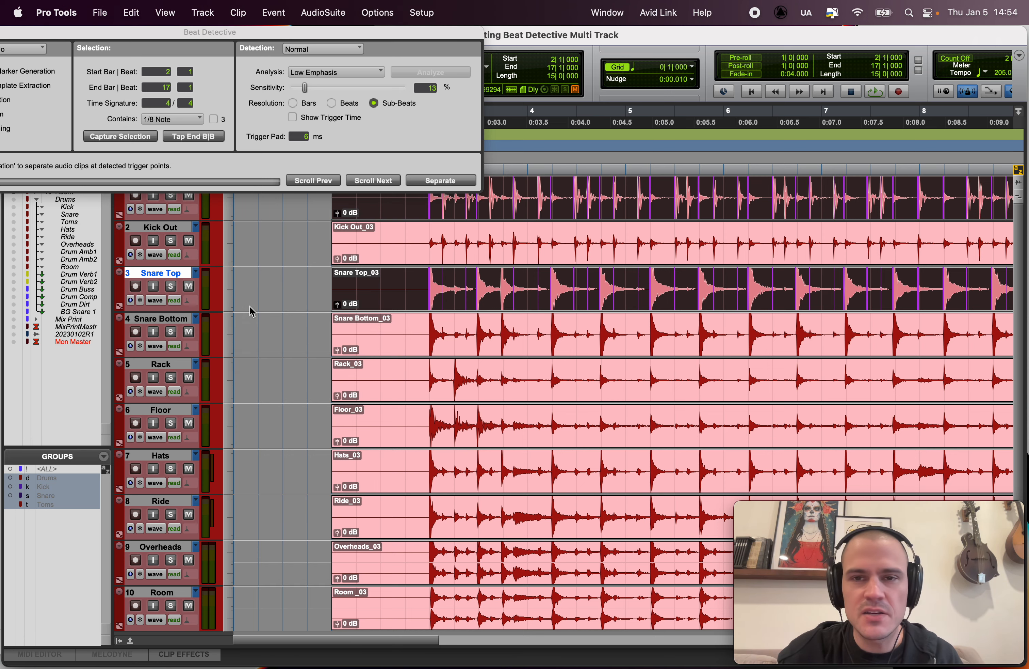
key("super+alt+bracketleft")
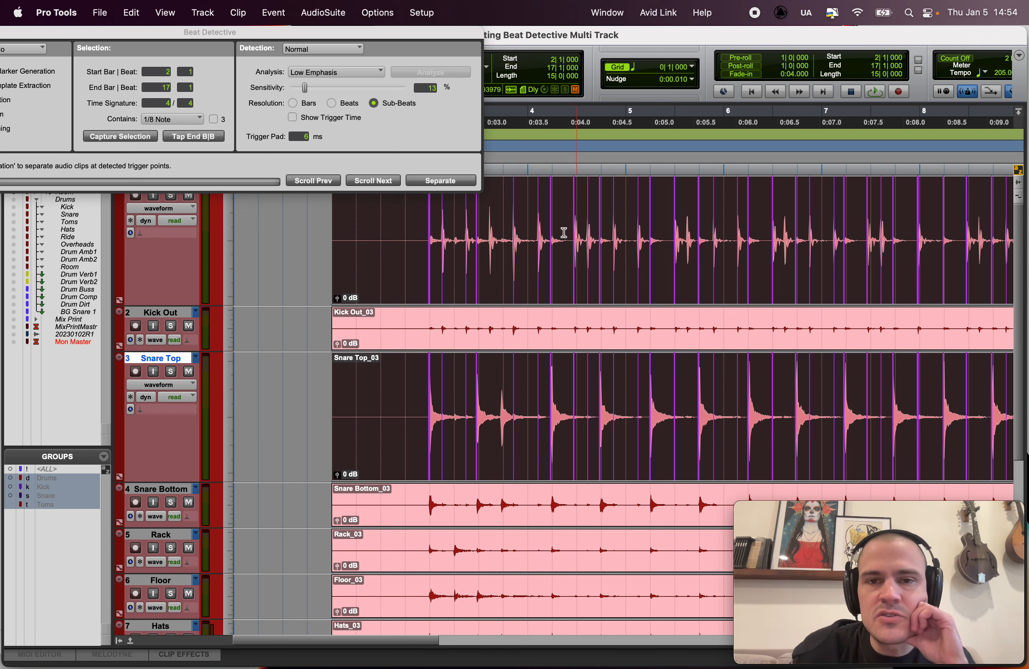
Step: Raise the detection sensitivity to 19% and on to 22%, checking the triggers across bars 9 to 14
left_click_drag(305, 88, 314, 93)
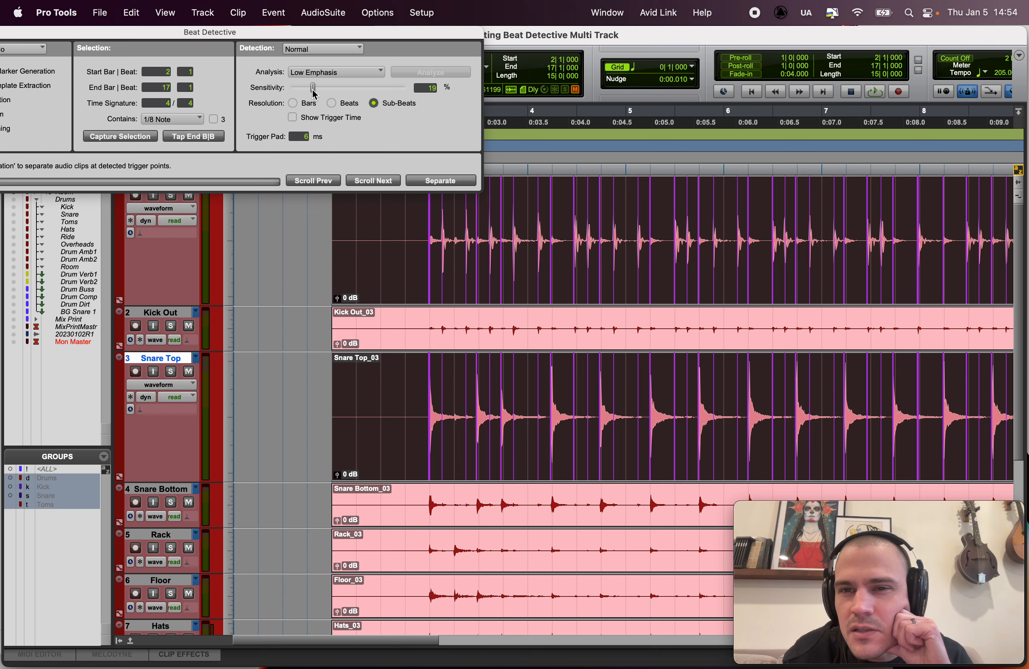
scroll(517, 280, "right", 10)
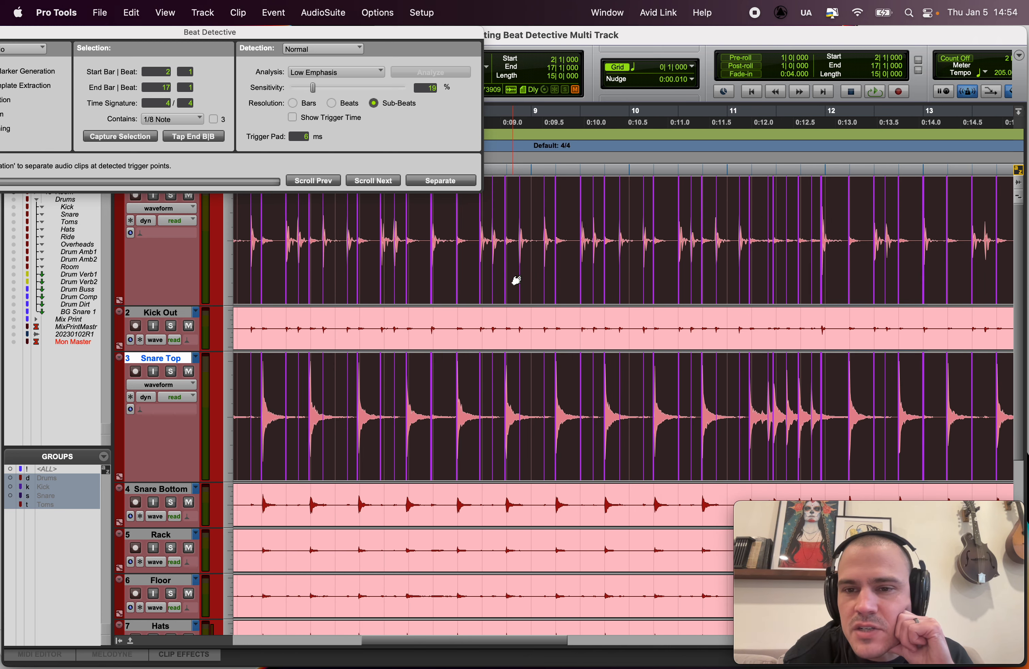
scroll(516, 280, "right", 2)
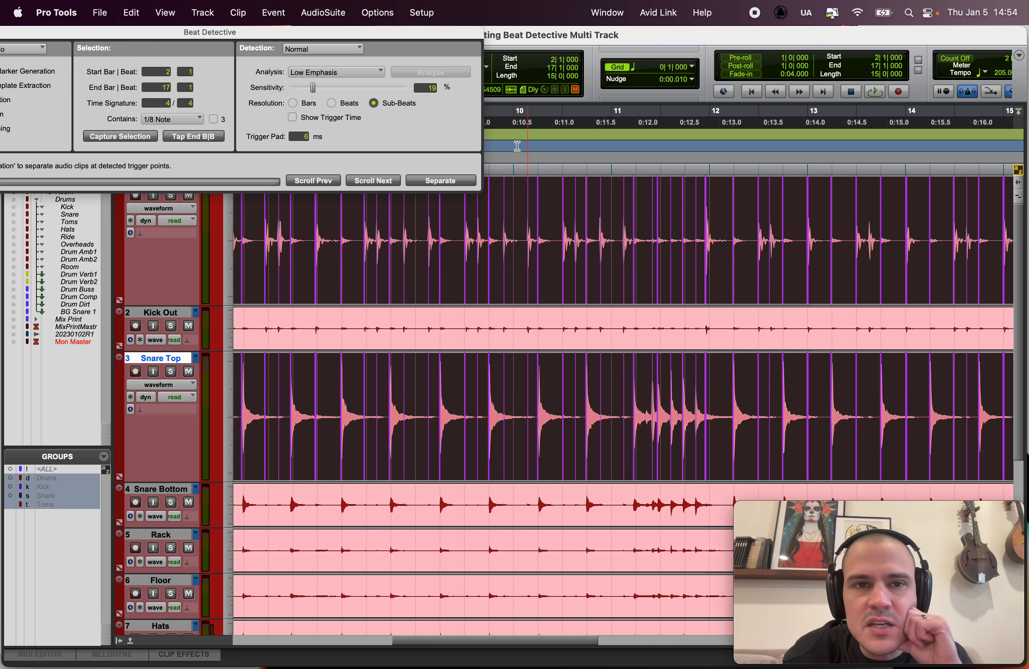
left_click_drag(313, 87, 316, 87)
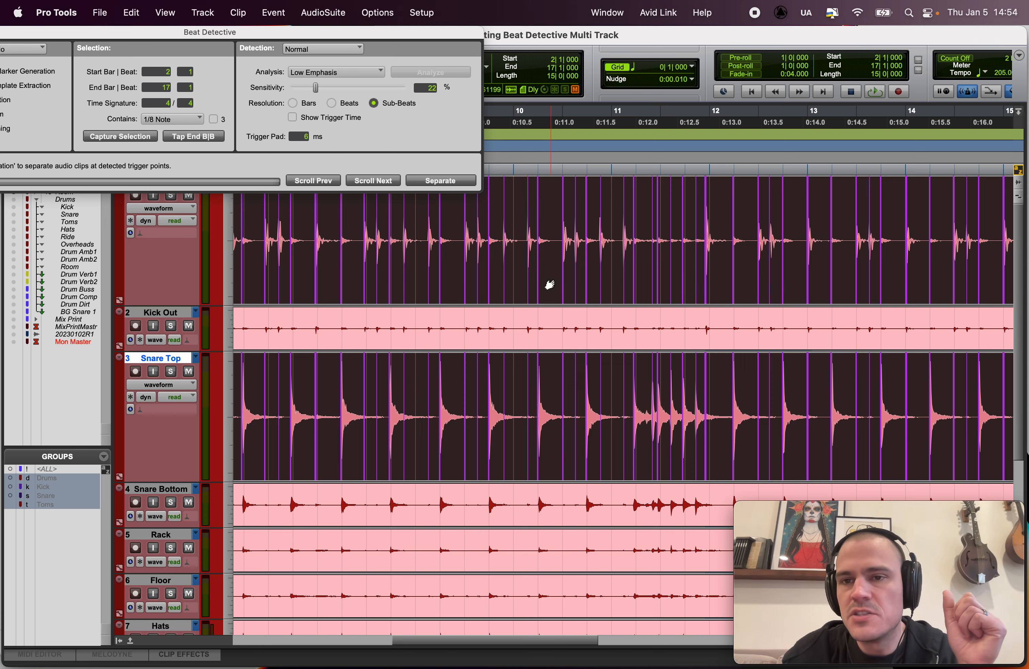
Step: Examine the detected triggers along the Kick In and Snare Top clips, looking closely at bars 10 and 11
scroll(550, 284, "right", 8)
scroll(550, 284, "left", 15)
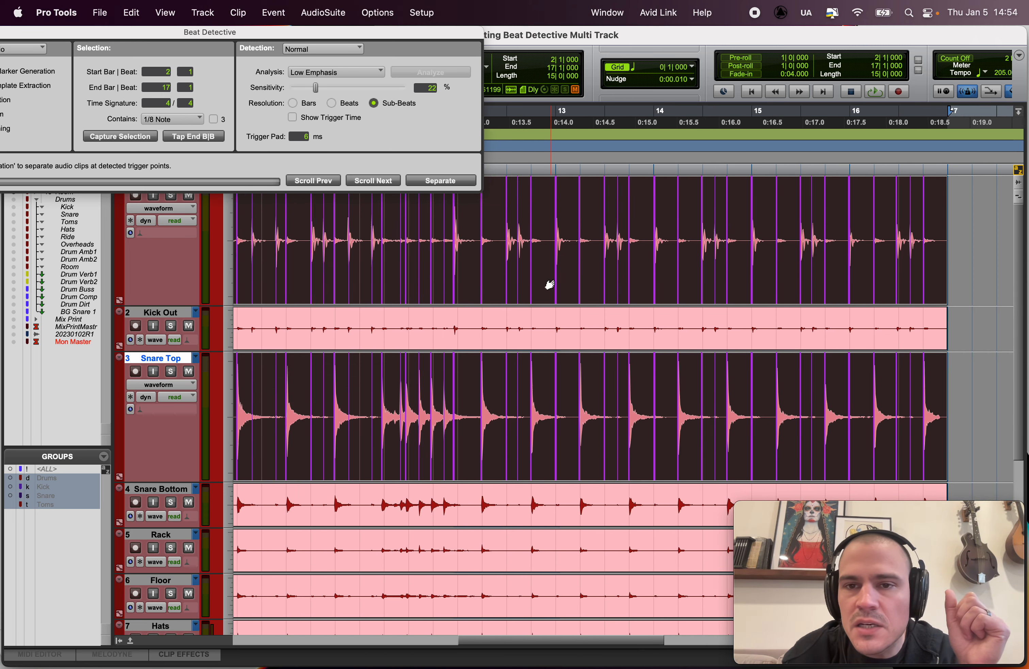
scroll(550, 284, "left", 10)
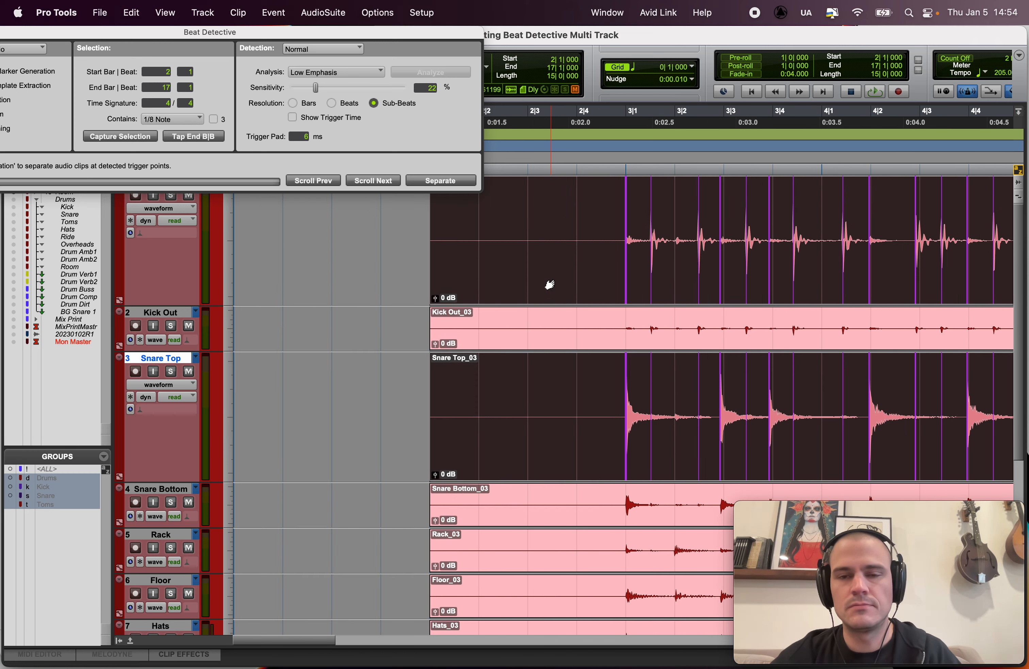
scroll(550, 284, "right", 6)
scroll(550, 285, "right", 8)
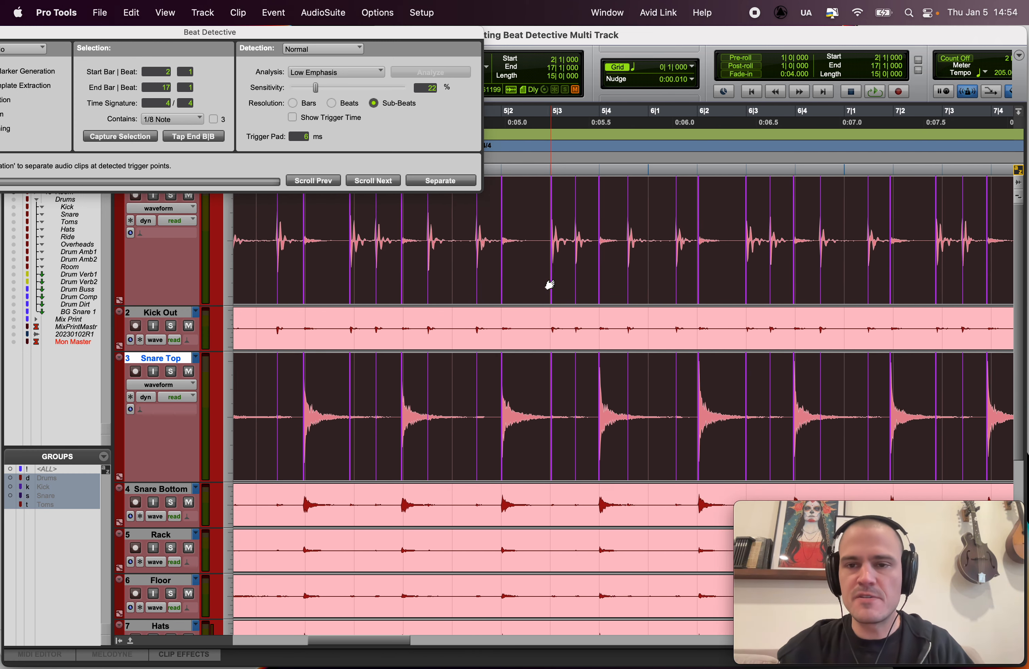
scroll(550, 284, "right", 8)
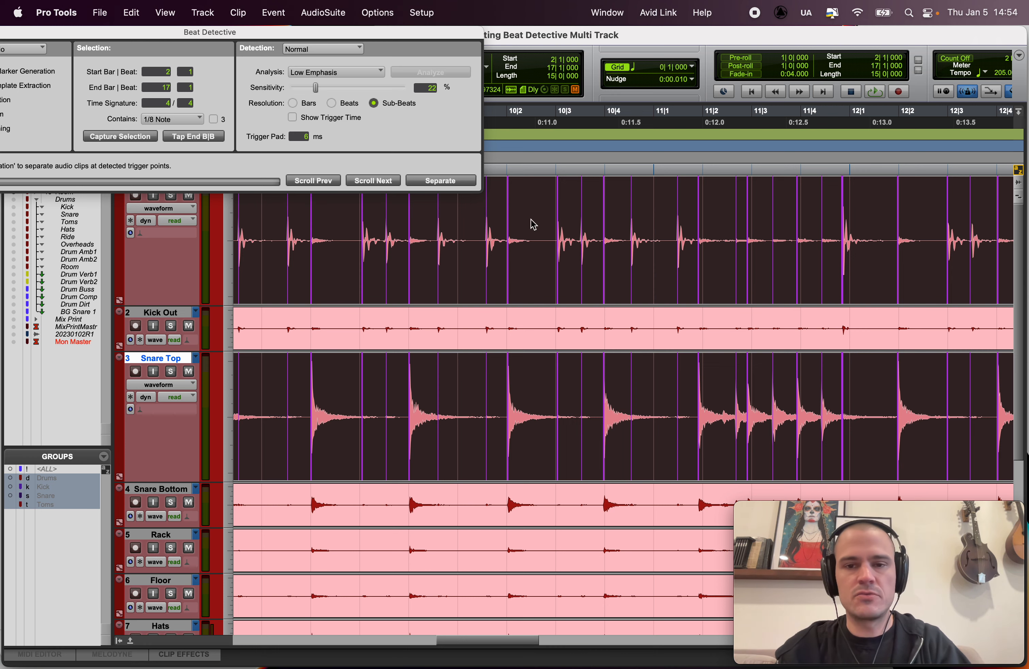
key("t")
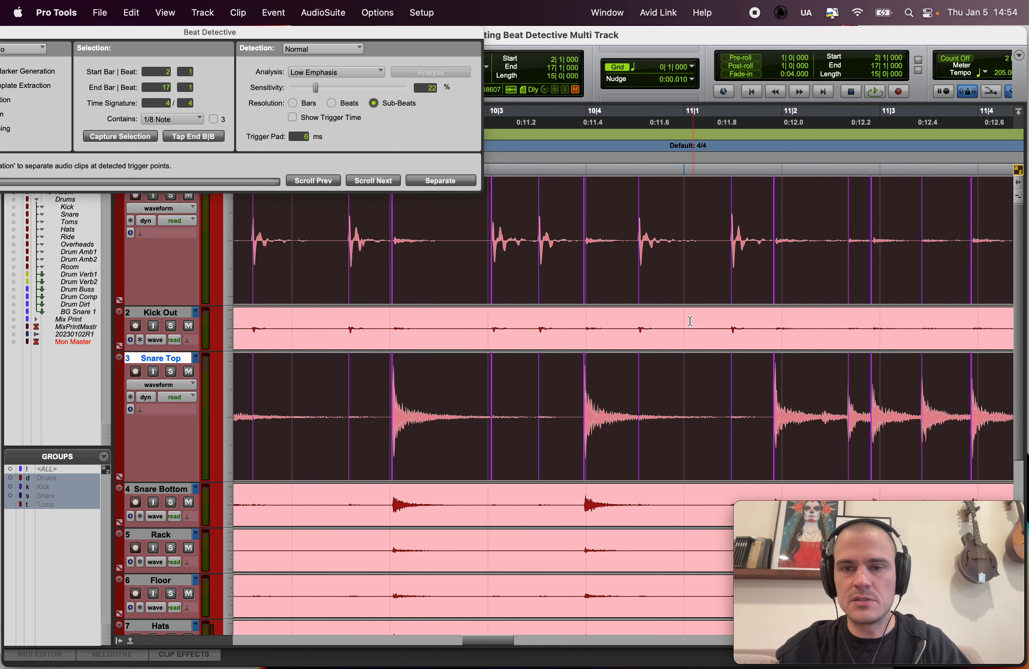
scroll(690, 321, "right", 2)
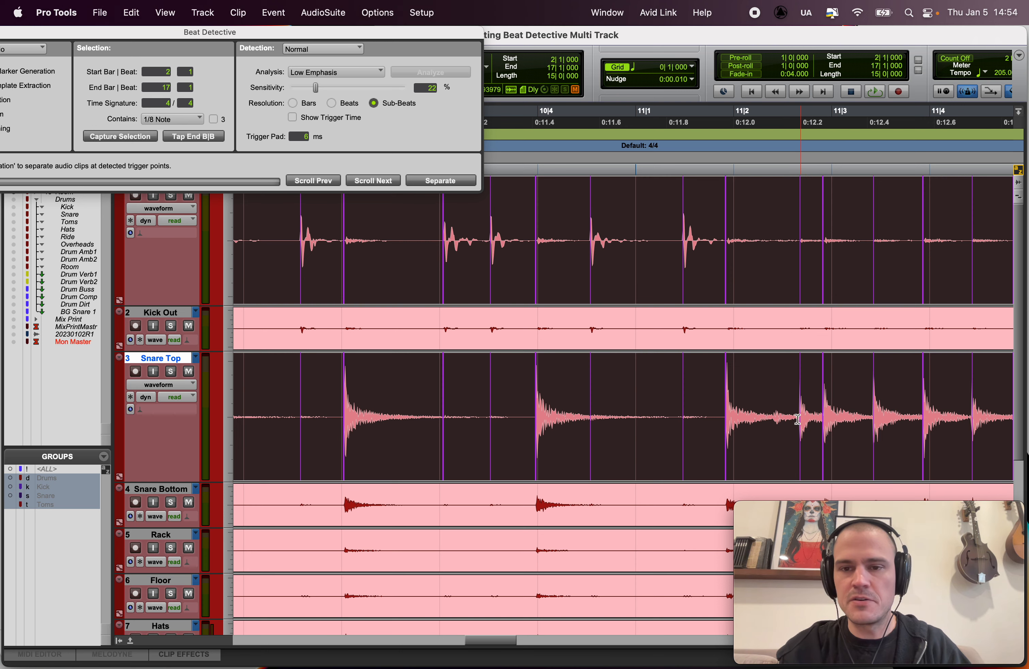
key("t")
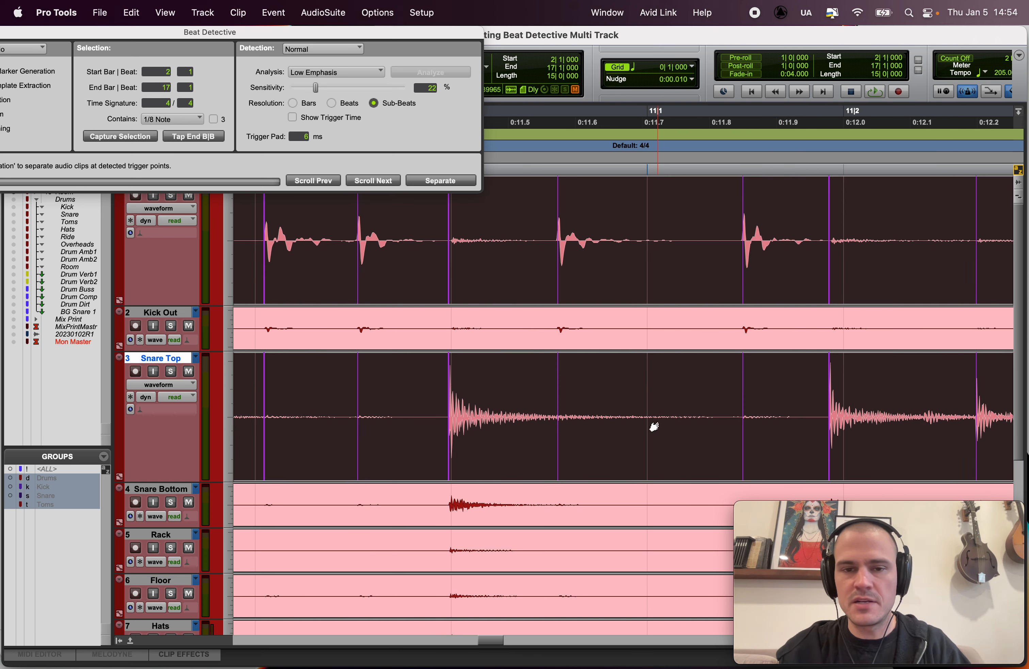
Step: Turn on the trigger time display and inspect the bar and beat positions assigned around bar 11
left_click(294, 118)
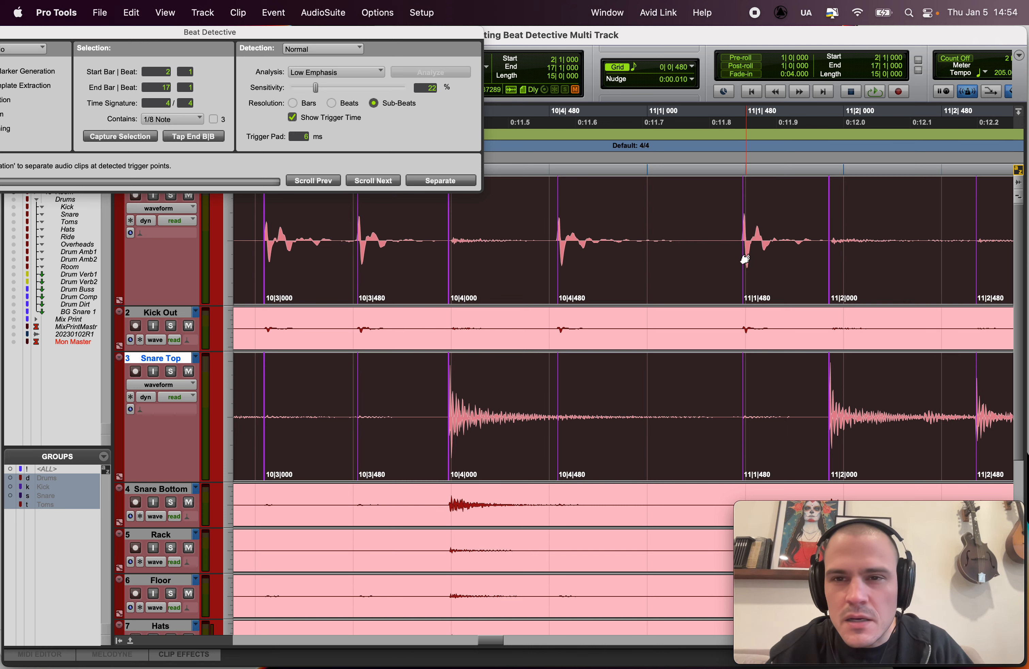
key("r")
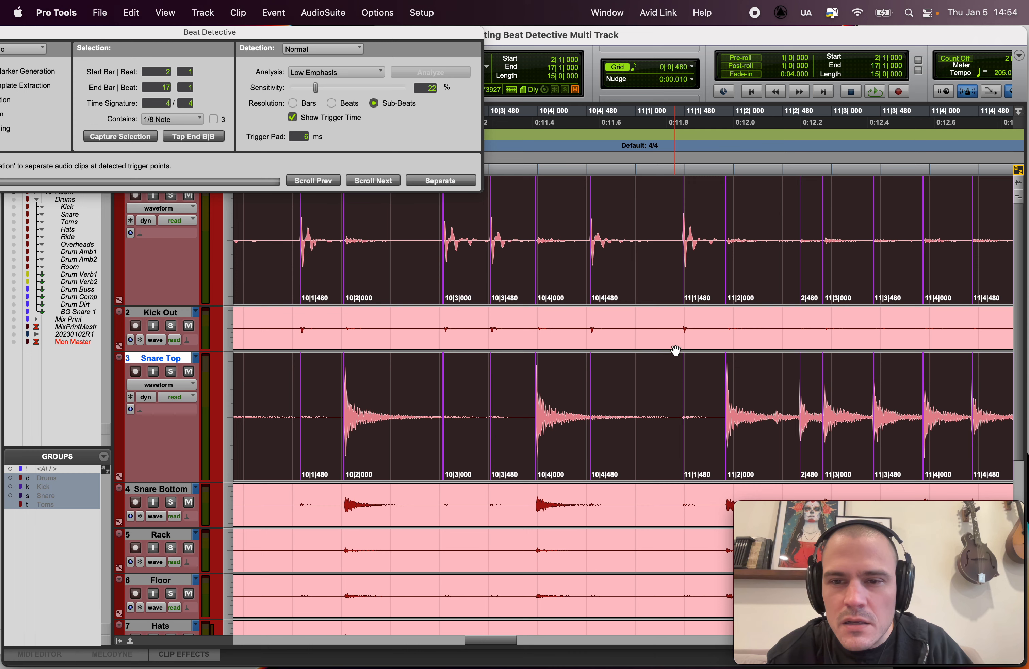
scroll(676, 350, "right", 5)
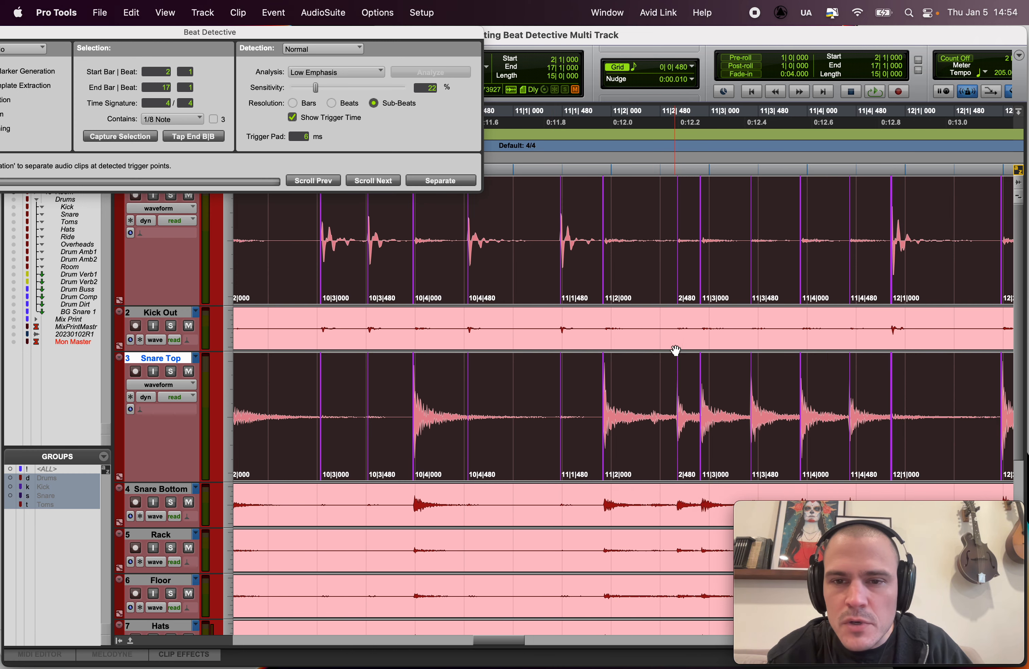
Step: Delete the 11|2|480 trigger and add a new trigger on the quieter snare hit just before it
key("t")
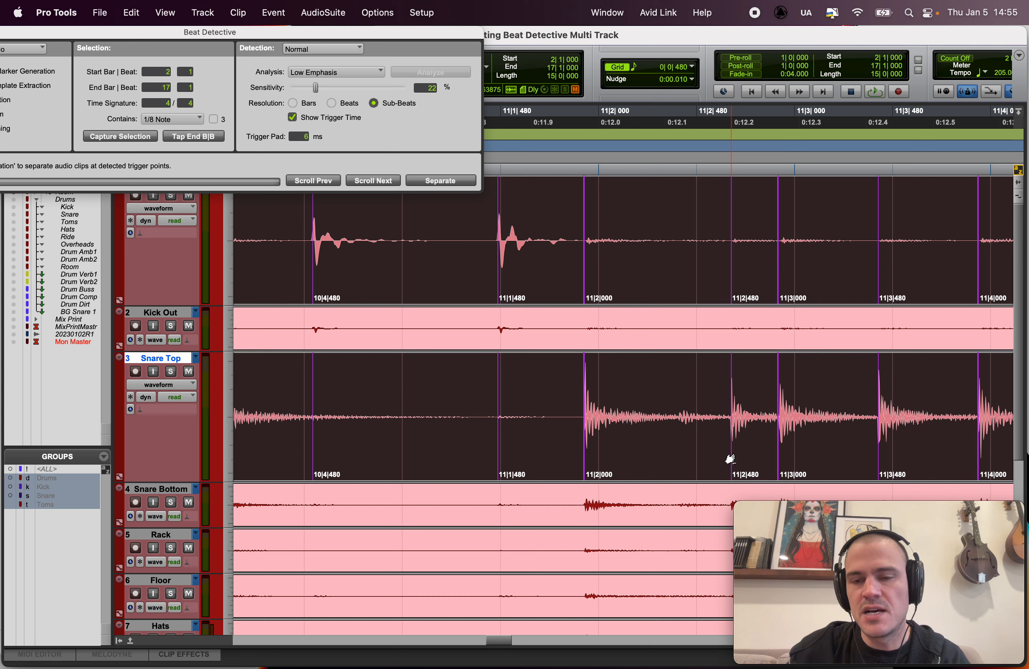
left_click(731, 459, "alt")
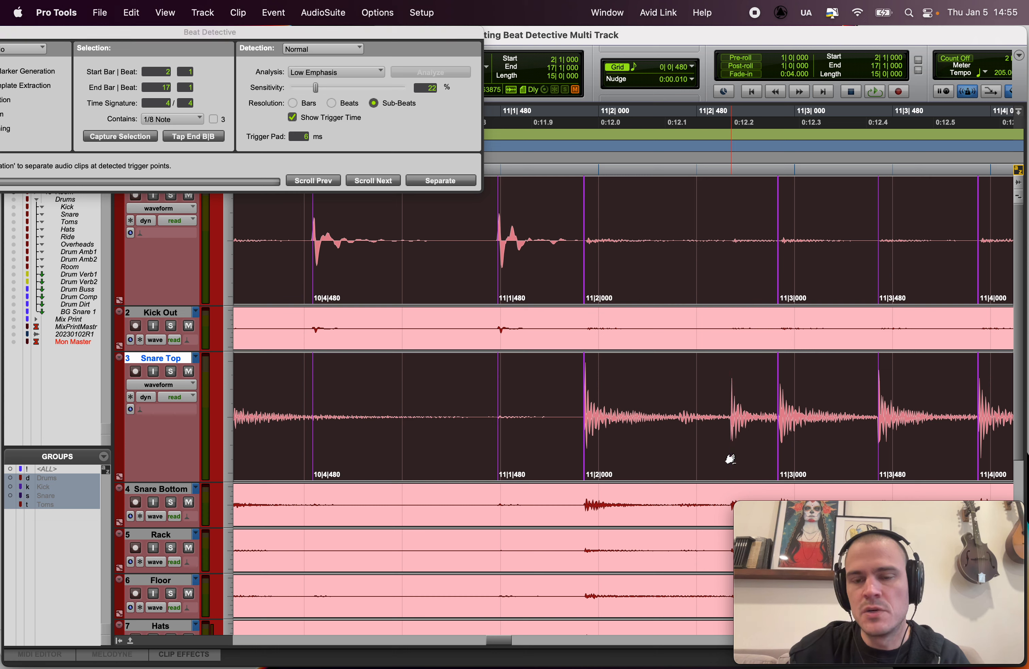
left_click(677, 452)
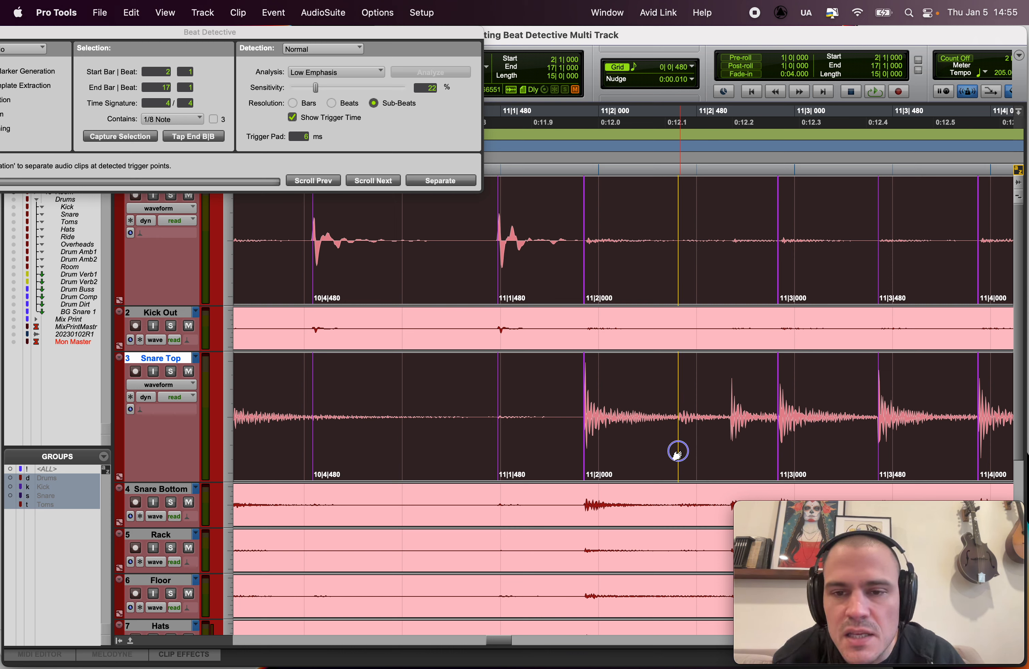
left_click(678, 451)
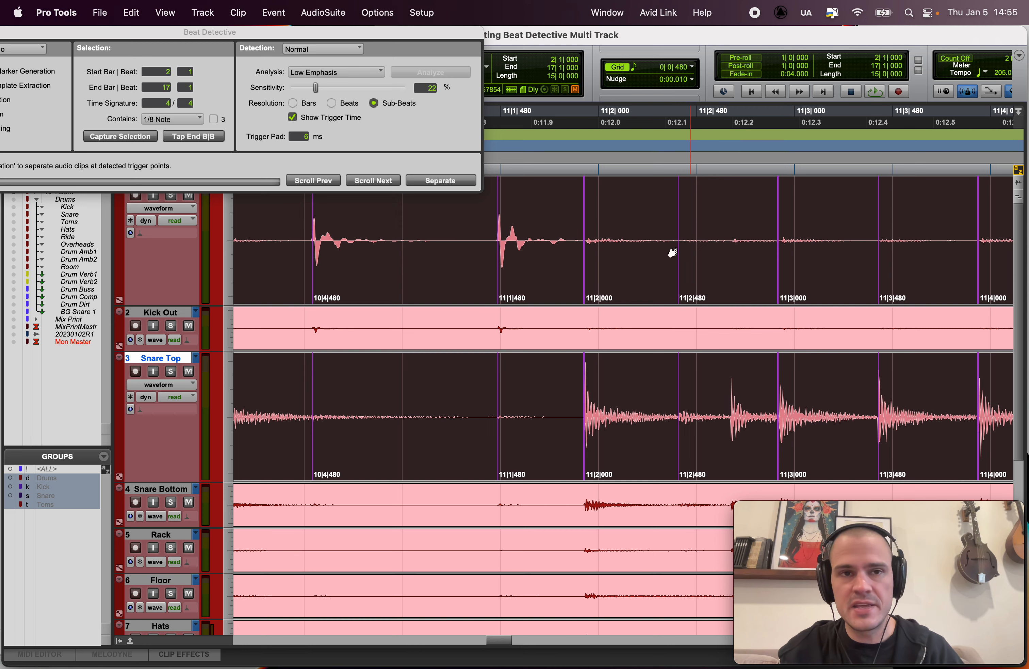
Step: Try moving the 16|2|000 trigger slightly ahead of its snare hit, and undo the move
scroll(664, 308, "right", 5)
scroll(662, 310, "right", 10)
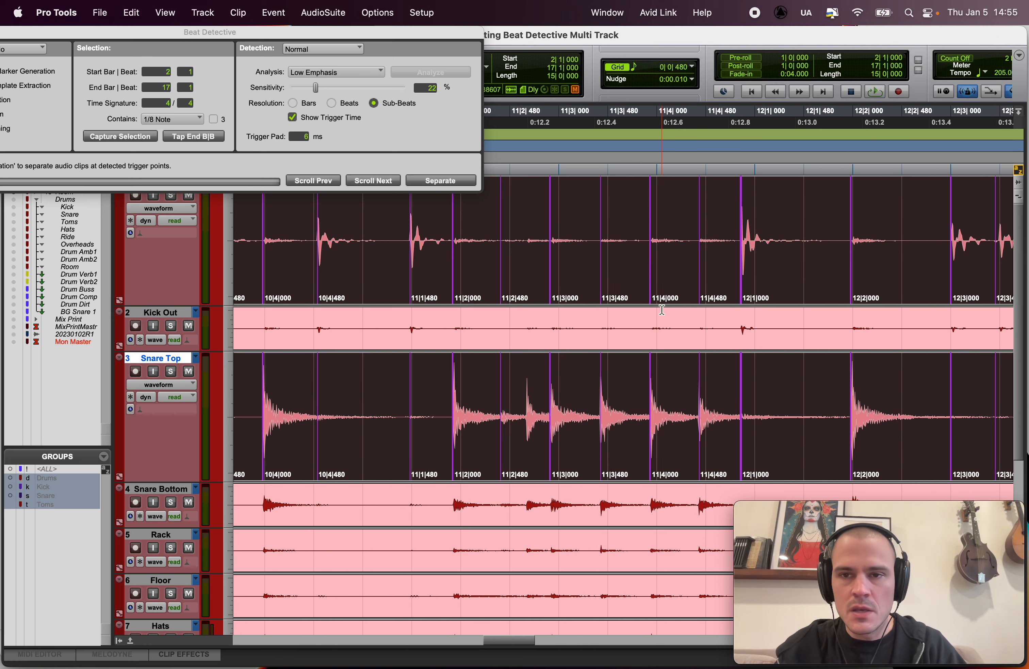
scroll(662, 310, "right", 10)
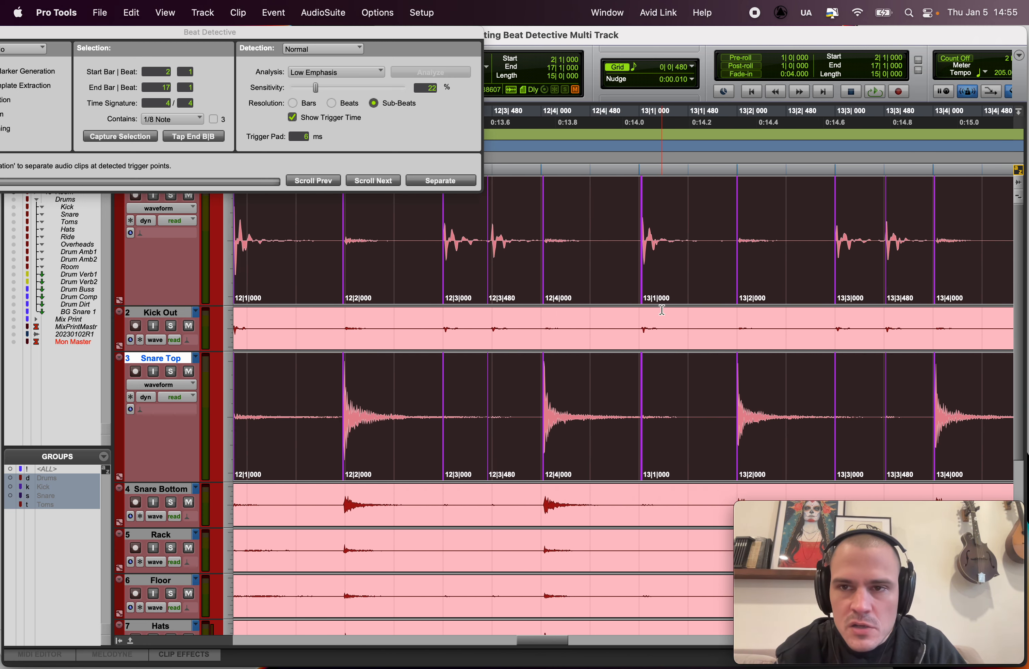
scroll(662, 310, "right", 10)
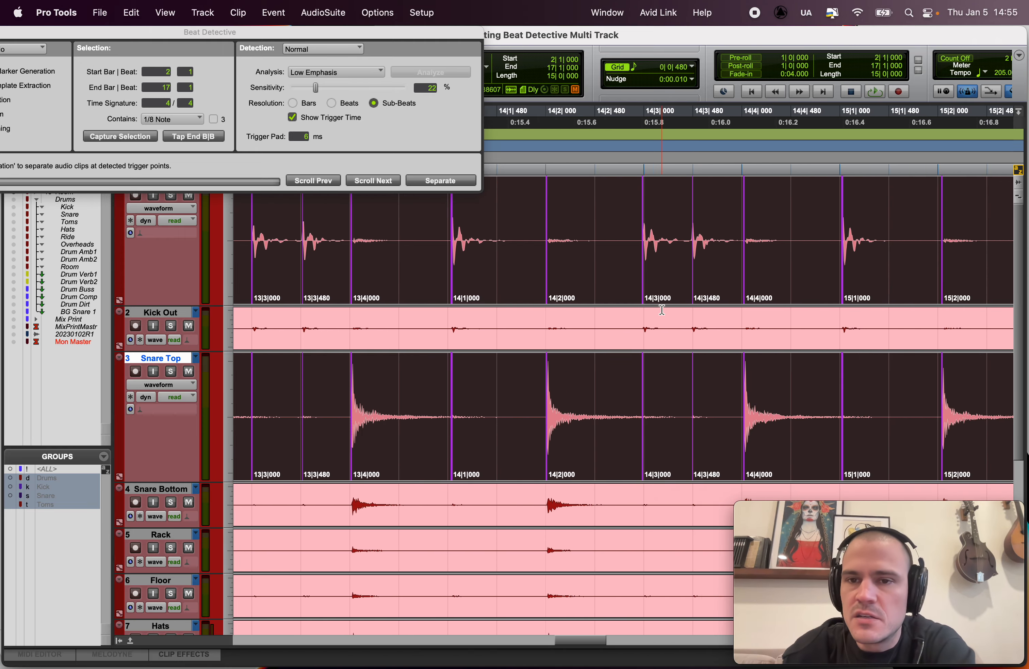
scroll(662, 310, "right", 3)
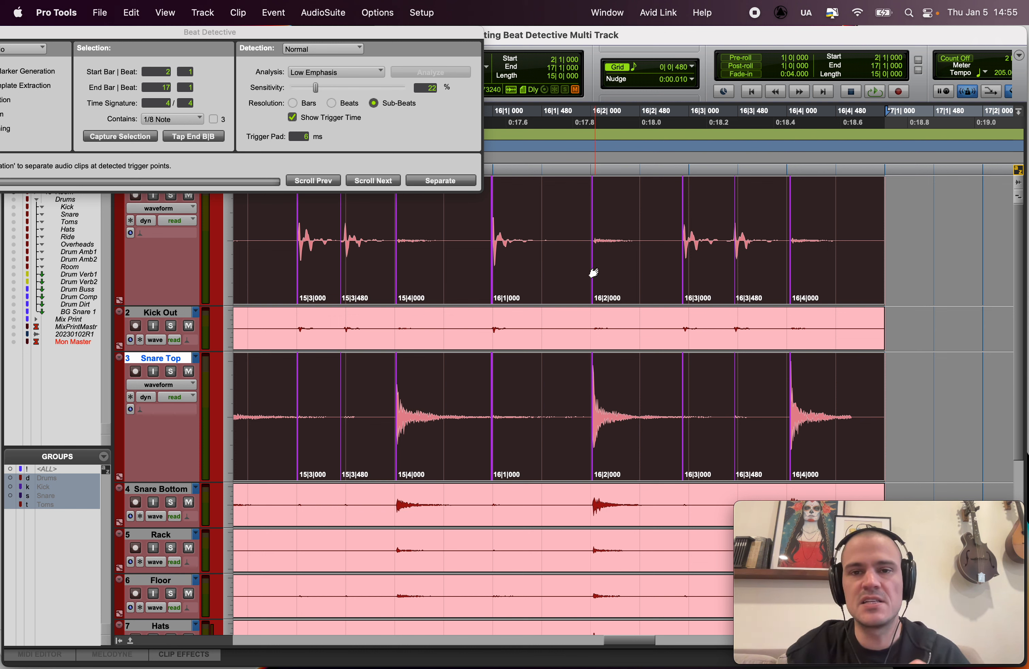
left_click_drag(592, 271, 575, 273)
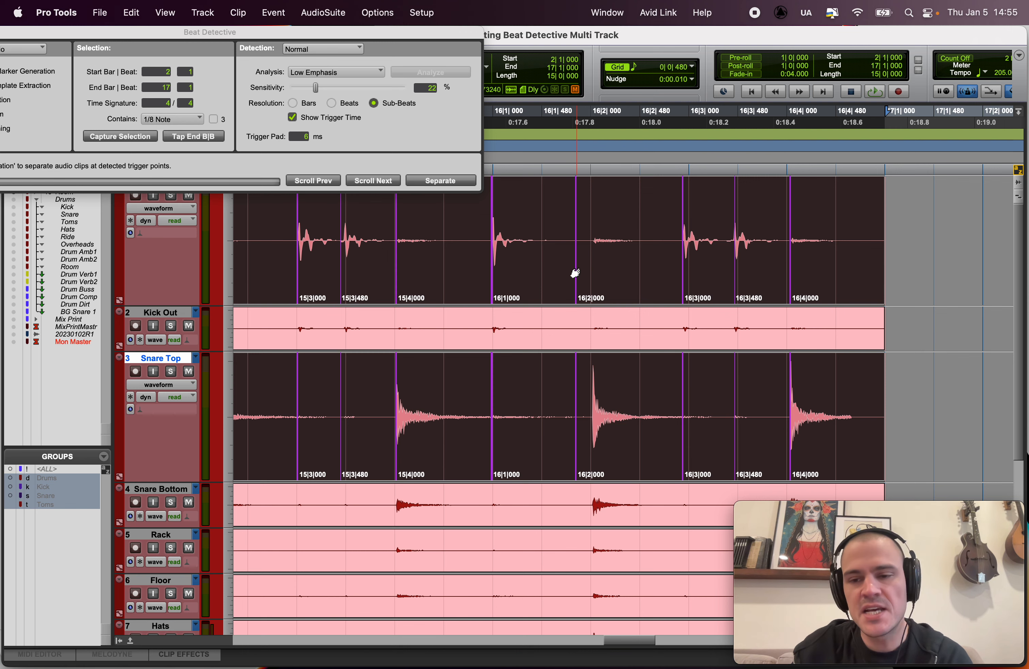
key("super+z")
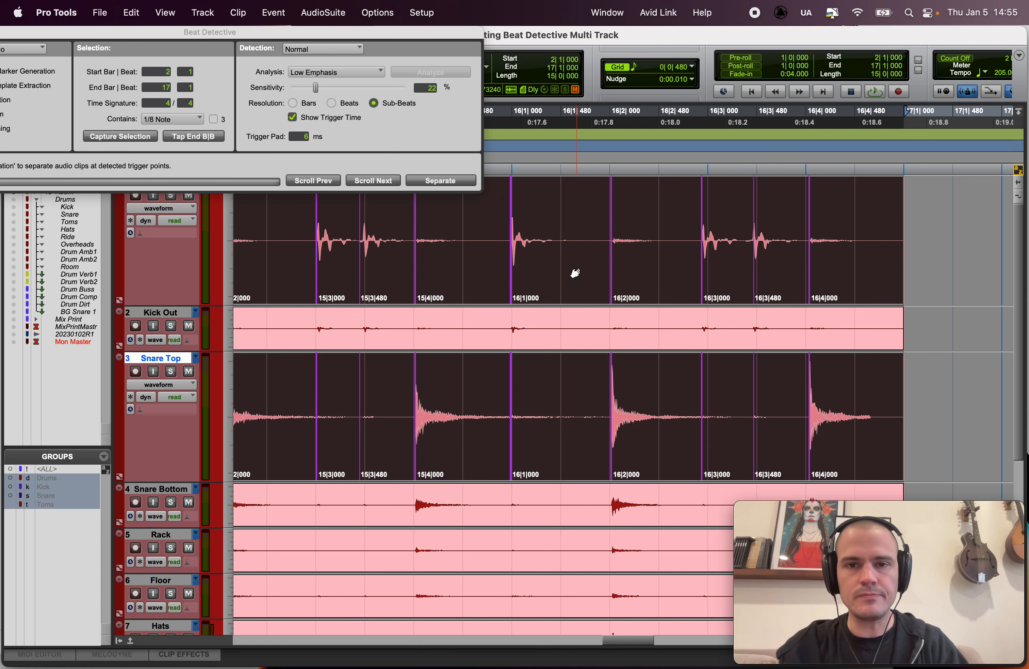
Step: Return to the start of the selection and inspect the first trigger at 3|1|000 in close-up against the snare transient
key("Return")
key("t")
key("t")
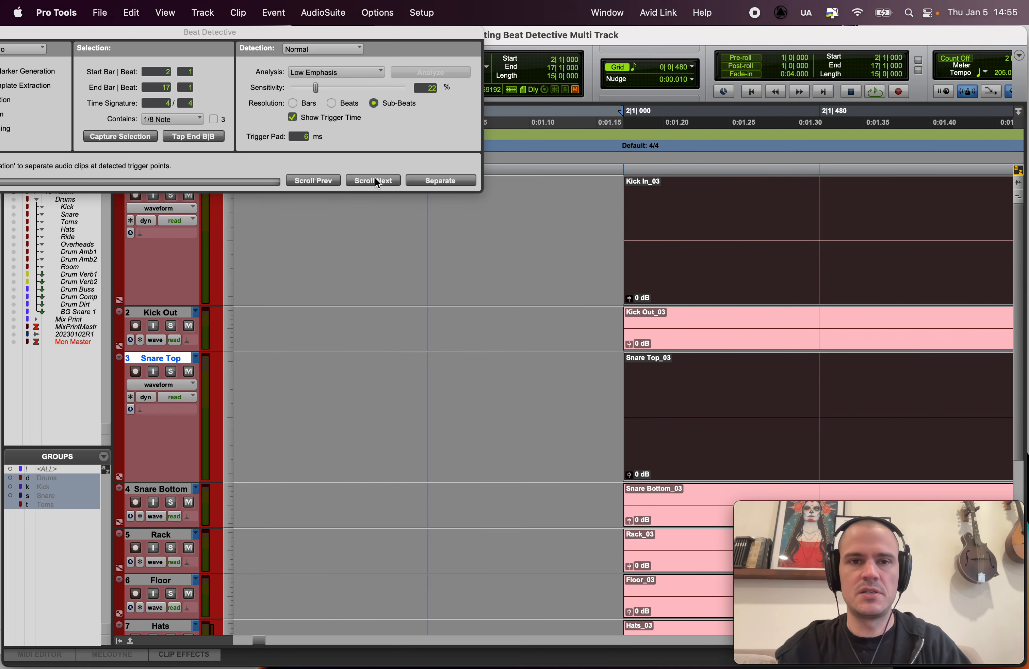
left_click(375, 179)
key("t")
key("t")
key("t")
key("t")
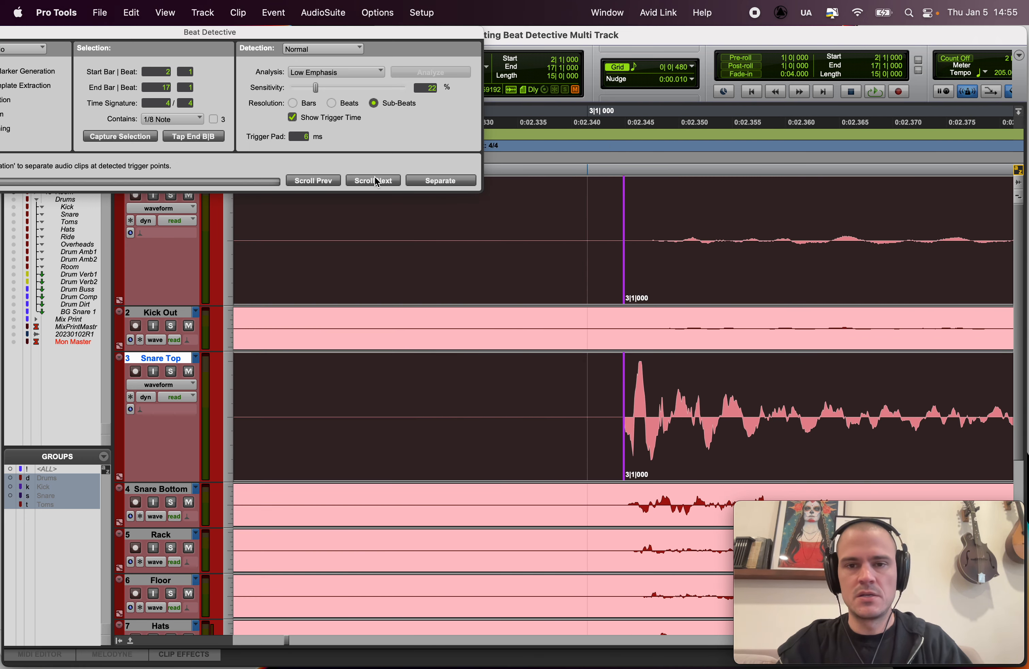
key("t")
key("r")
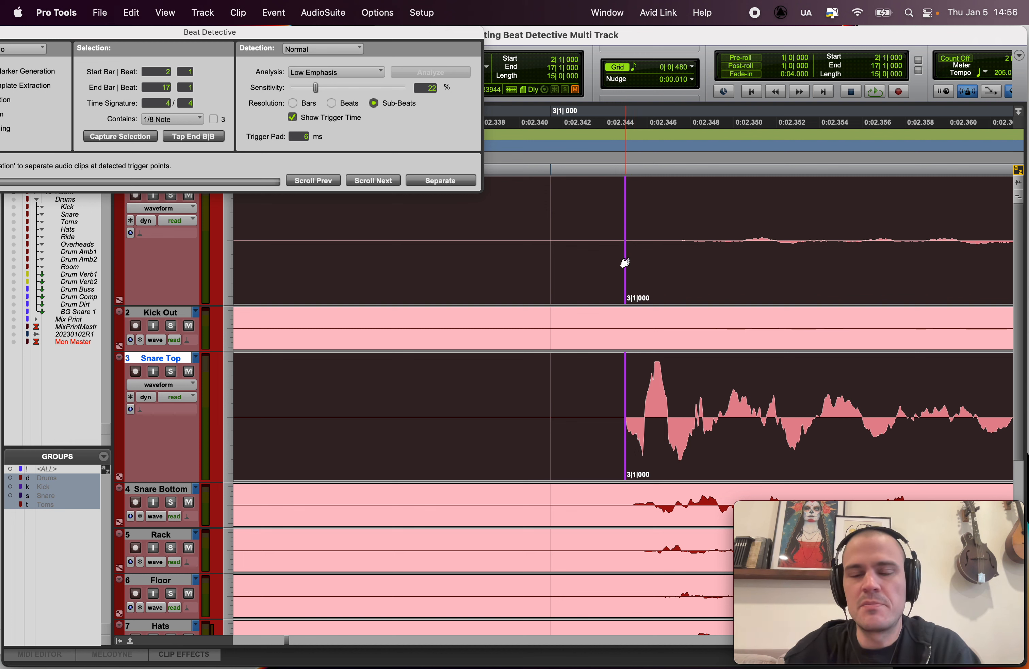
Step: Step through the triggers one by one from bar 3 to bar 12, checking each against its kick or snare transient
left_click(382, 179)
left_click(382, 180)
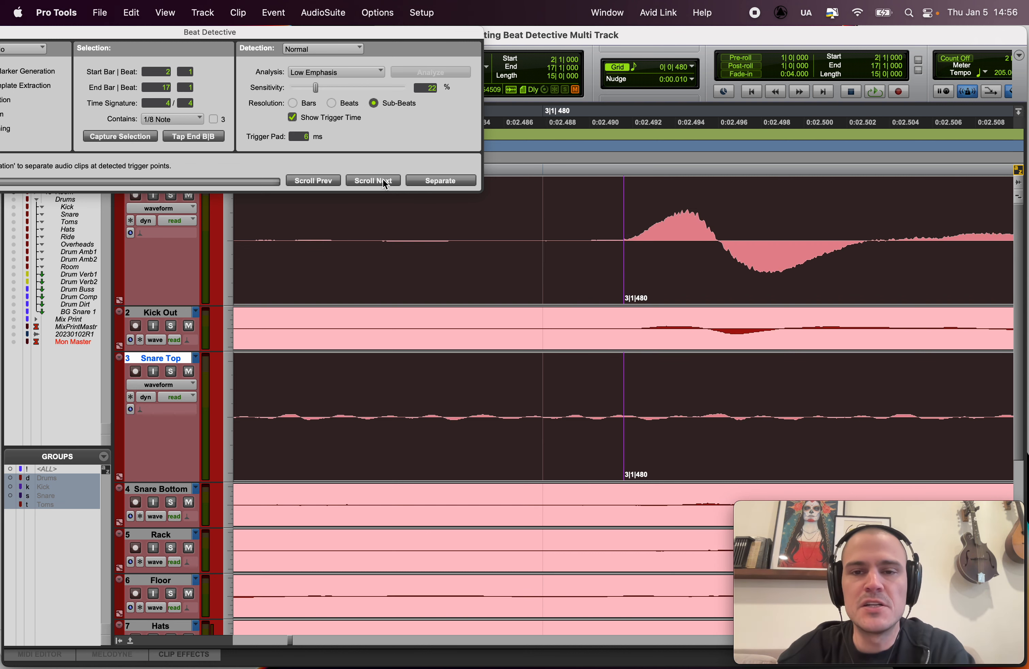
key("r")
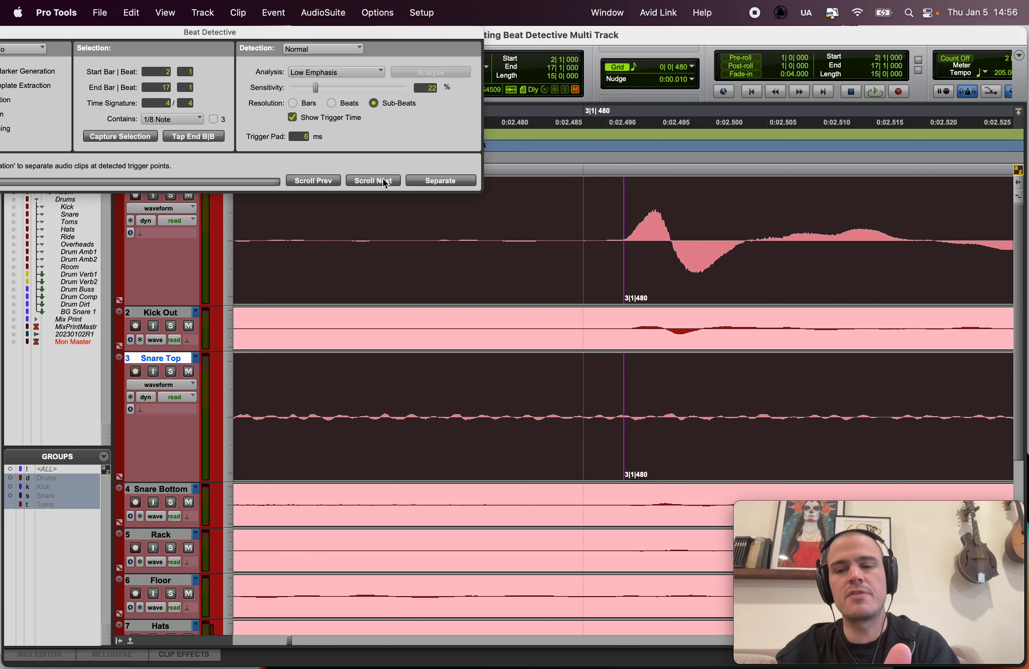
left_click(382, 179)
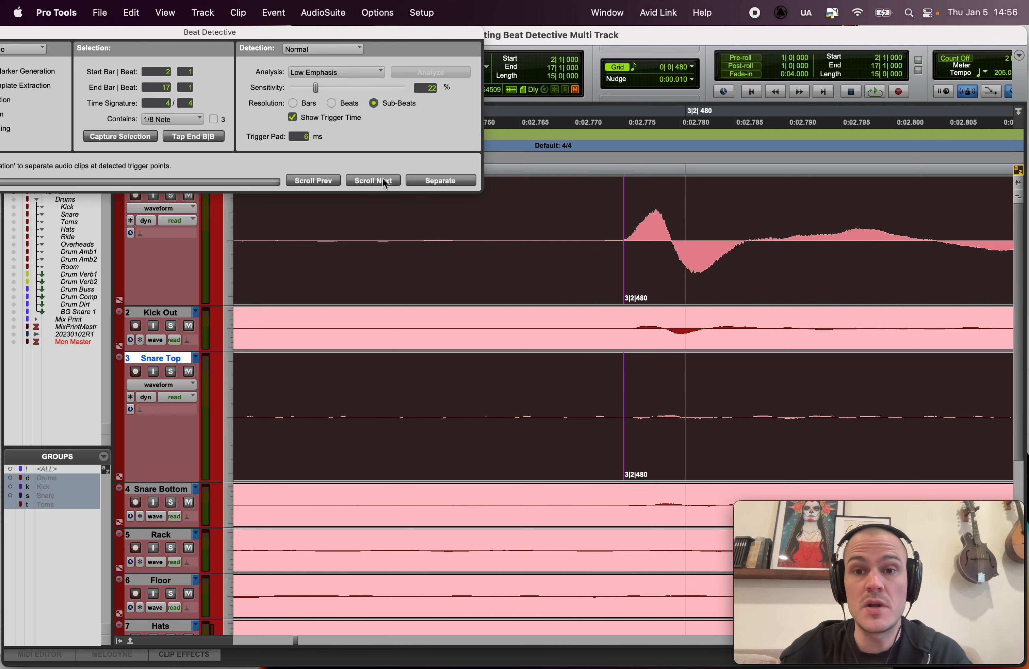
left_click(382, 179)
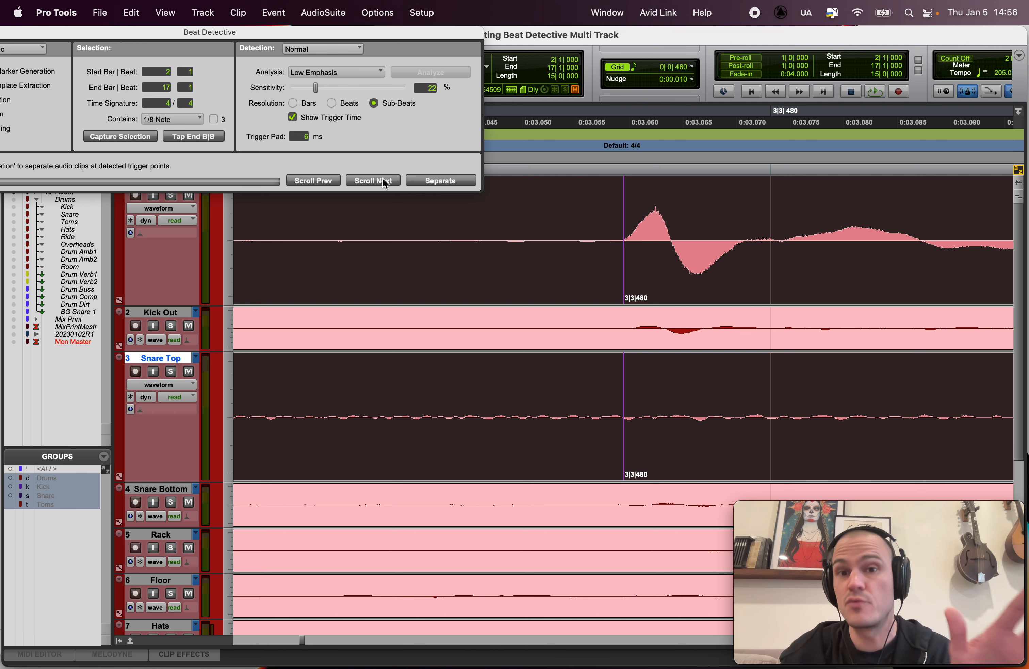
left_click(382, 180)
left_click(383, 179)
left_click(383, 179)
left_click(382, 179)
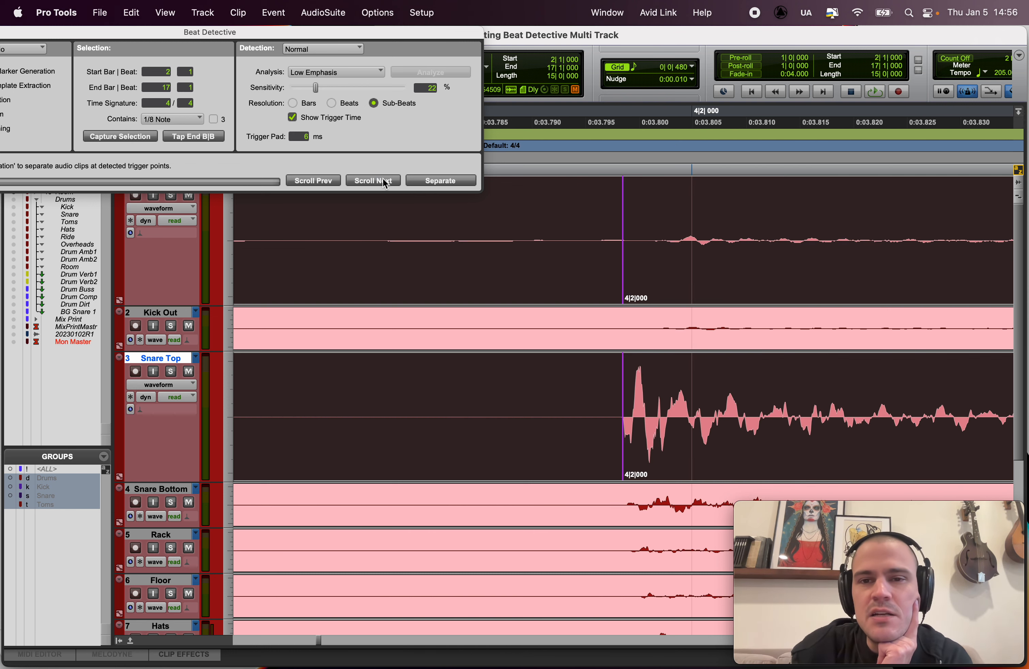
left_click(383, 179)
left_click(382, 179)
left_click(383, 179)
left_click(383, 179)
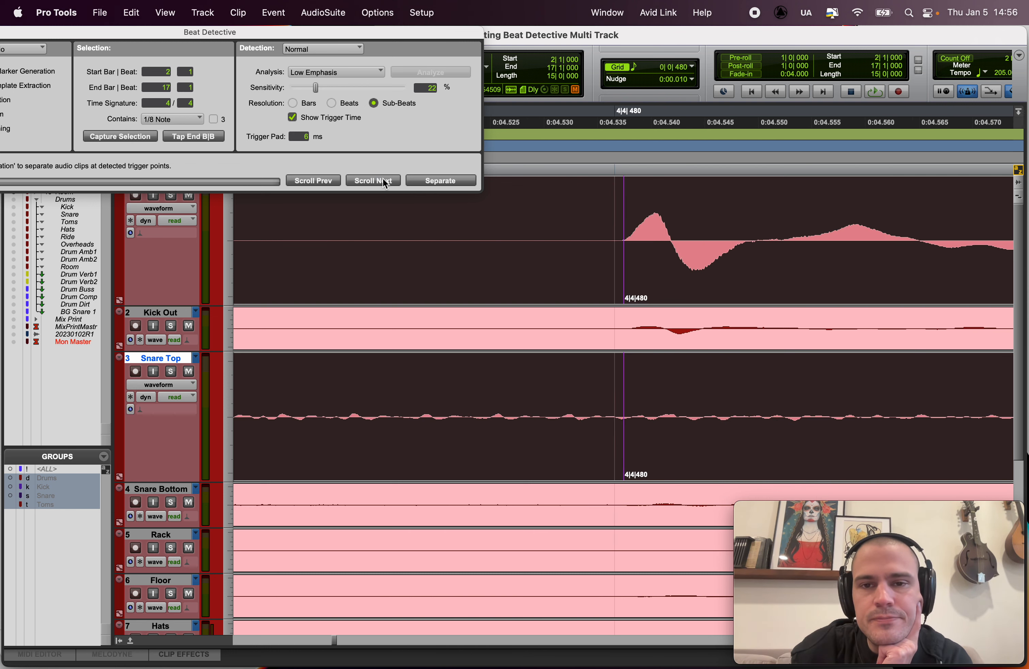
left_click(383, 180)
left_click(382, 180)
left_click(382, 180)
left_click(383, 179)
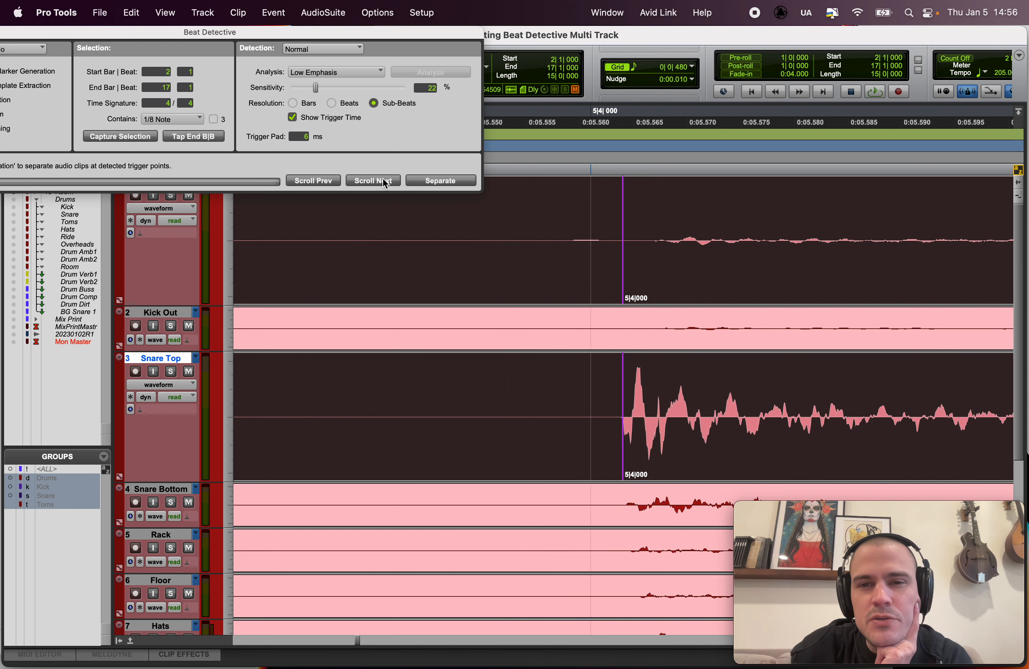
left_click(382, 179)
left_click(383, 180)
left_click(382, 180)
left_click(382, 179)
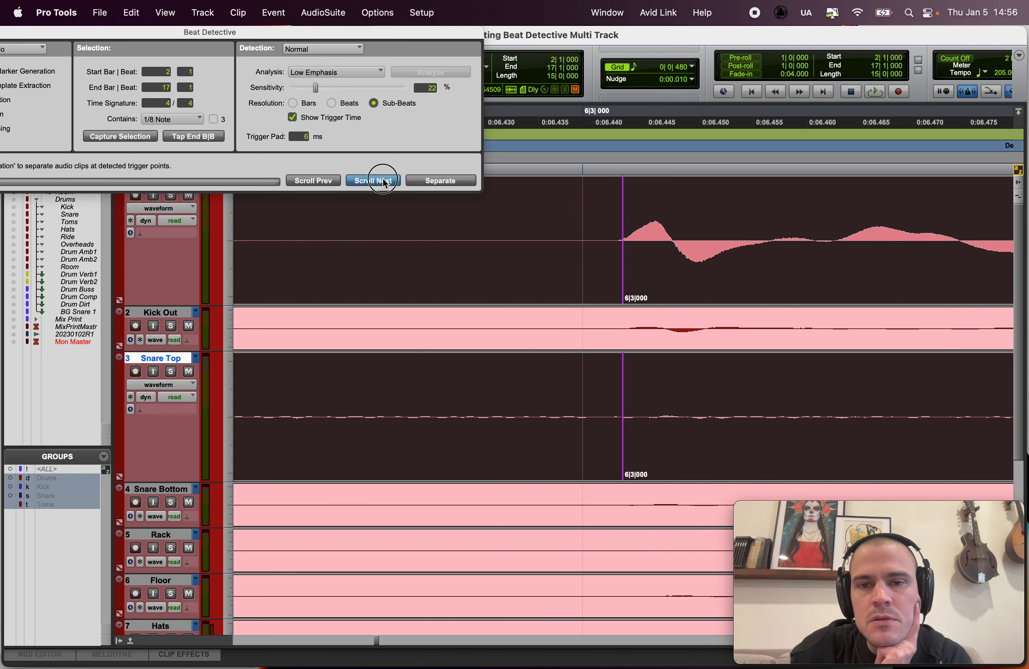
left_click(382, 180)
left_click(383, 180)
left_click(382, 179)
left_click(382, 179)
left_click(383, 180)
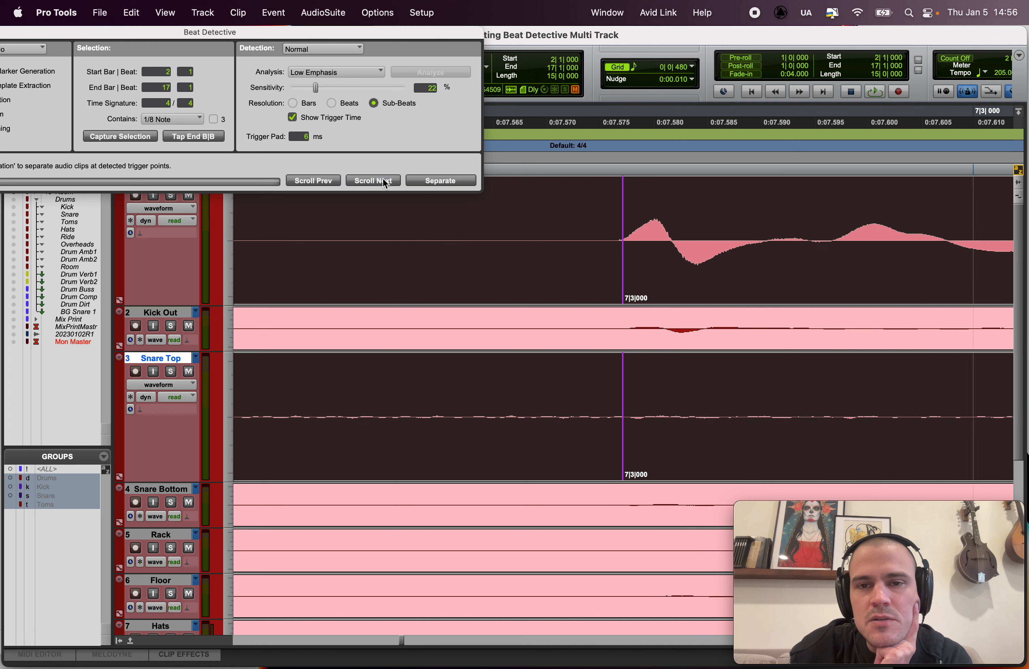
left_click(383, 180)
left_click(382, 179)
left_click(383, 180)
left_click(382, 180)
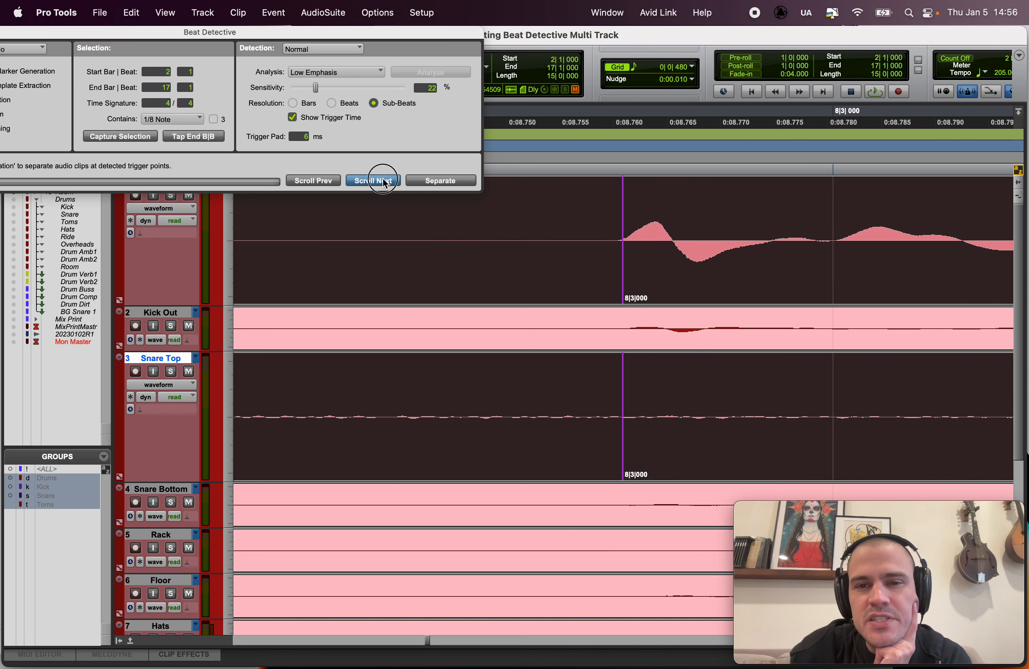
left_click(382, 179)
left_click(382, 179)
left_click(383, 179)
left_click(382, 180)
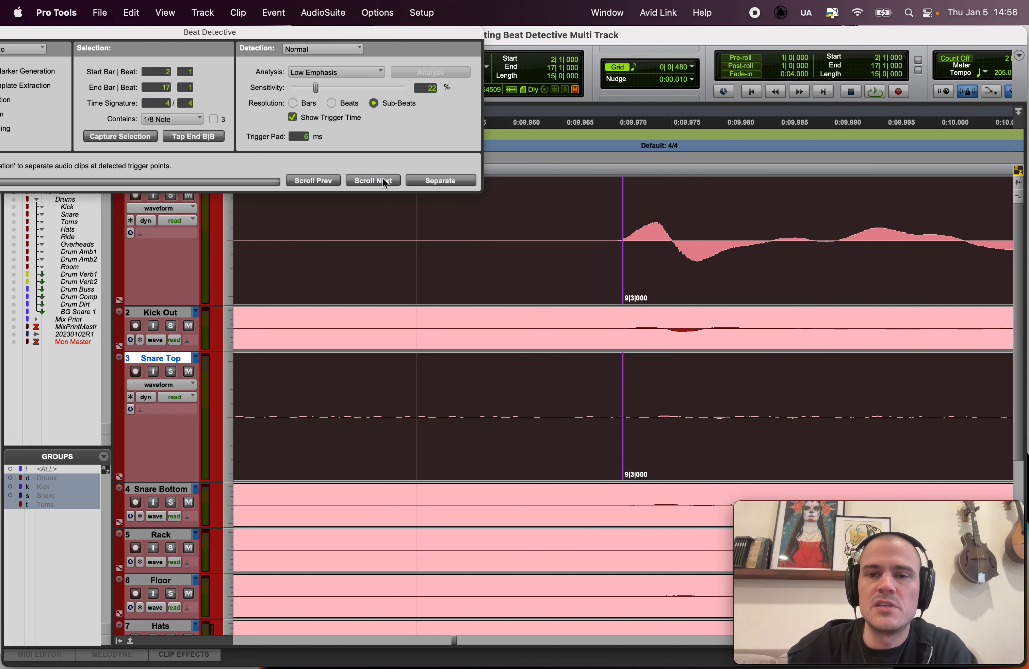
left_click(382, 179)
left_click(382, 180)
left_click(382, 179)
left_click(383, 179)
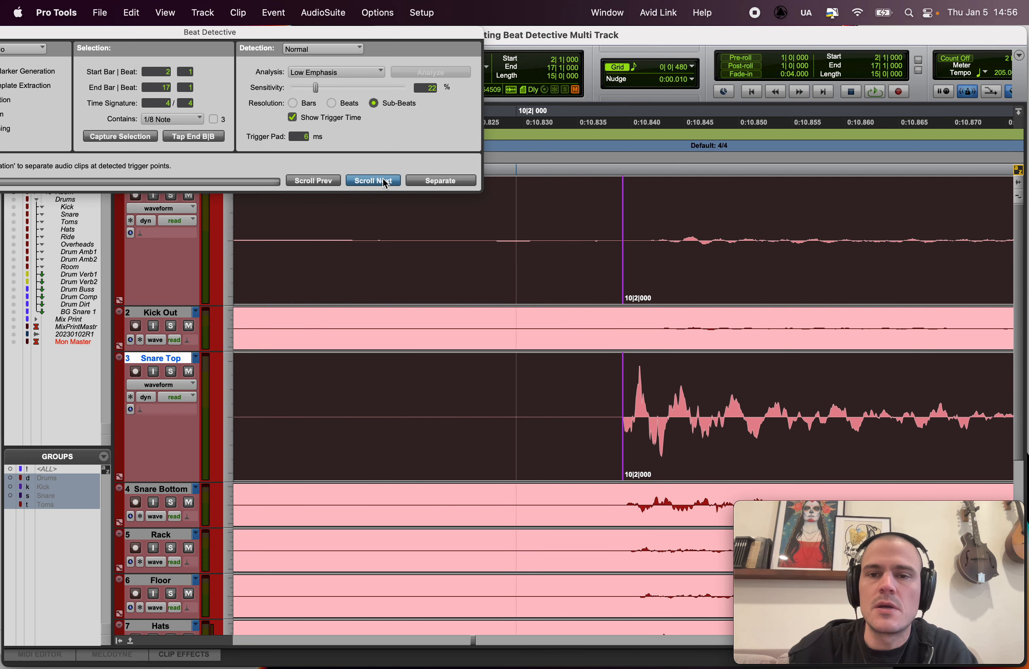
left_click(383, 179)
left_click(382, 179)
left_click(382, 179)
left_click(382, 179)
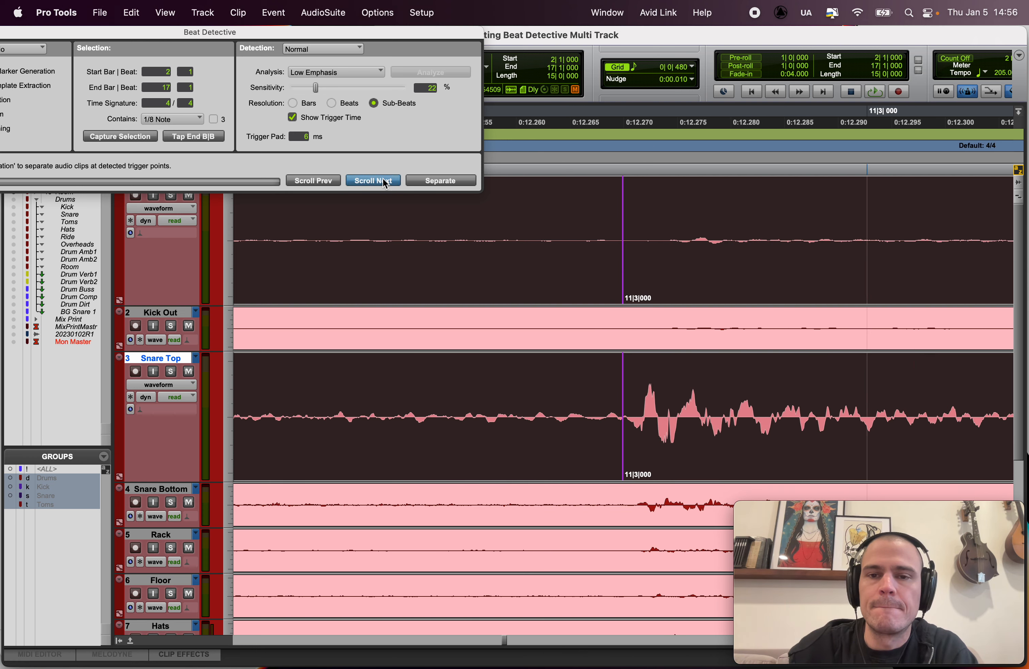
left_click(383, 180)
left_click(383, 179)
left_click(382, 179)
Step: Move the 12|3|480 trigger later so it sits at the start of the kick transient
left_click(382, 180)
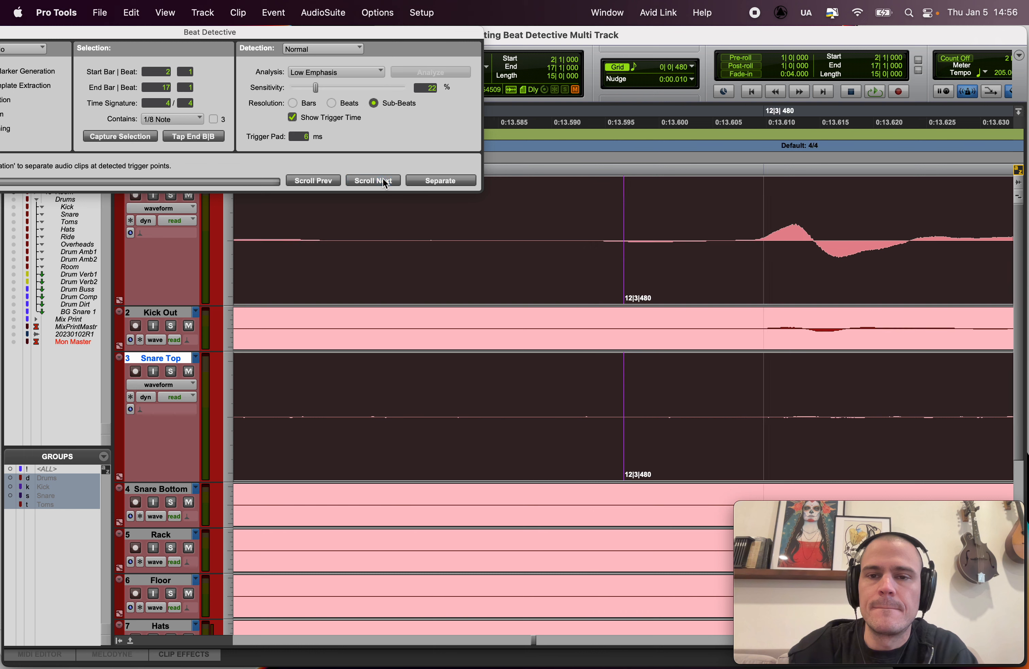
left_click(383, 179)
left_click(320, 180)
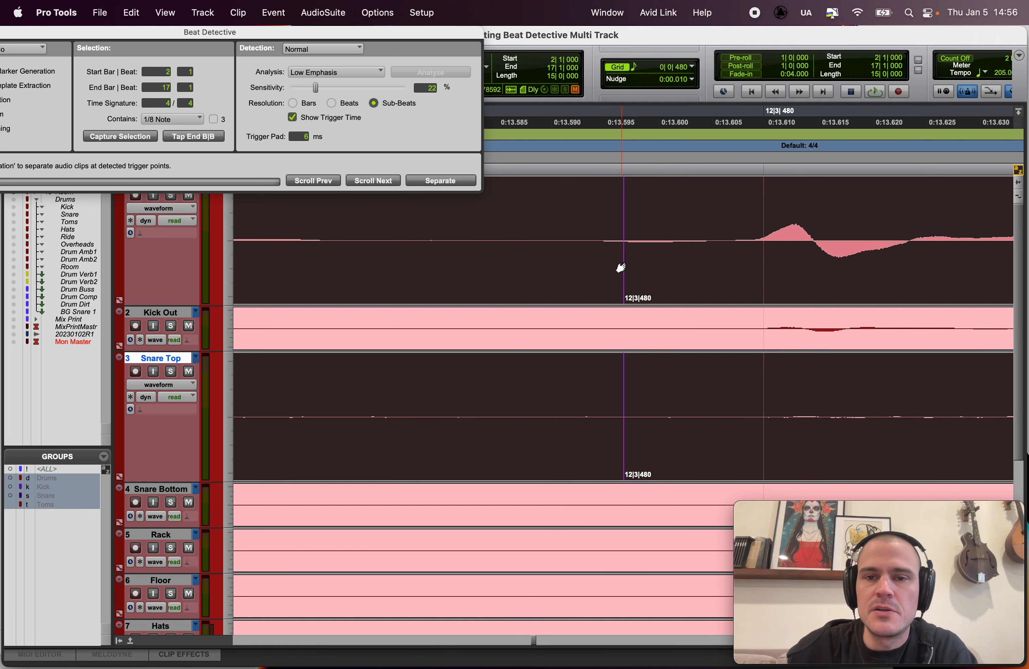
left_click_drag(624, 265, 750, 266)
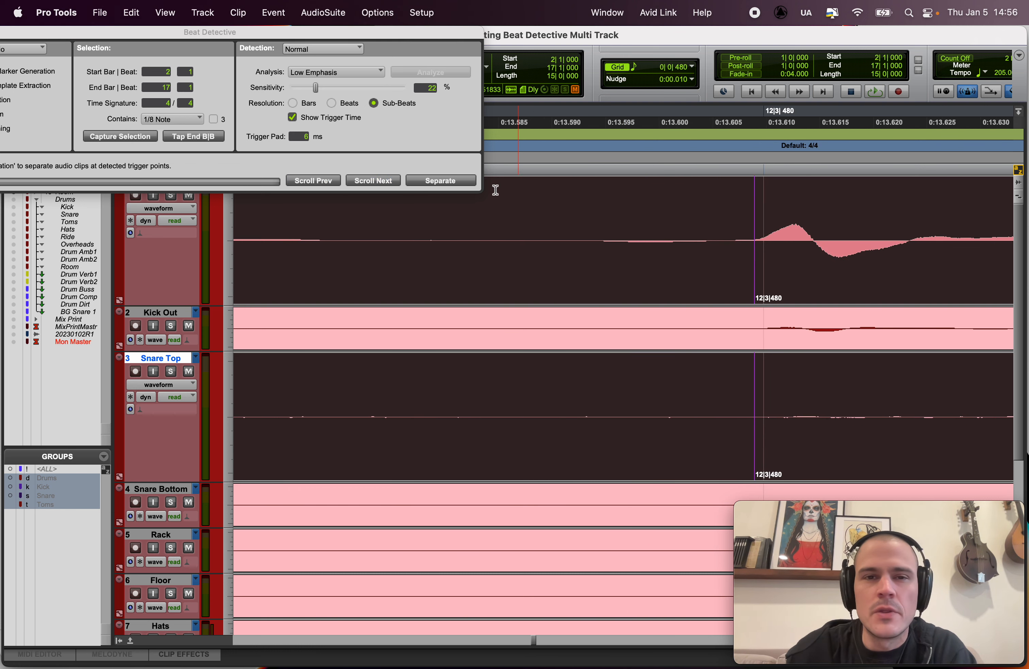
Step: Step through the following triggers up to 15|2|000, checking each against its kick or snare transient
left_click(379, 179)
left_click(378, 180)
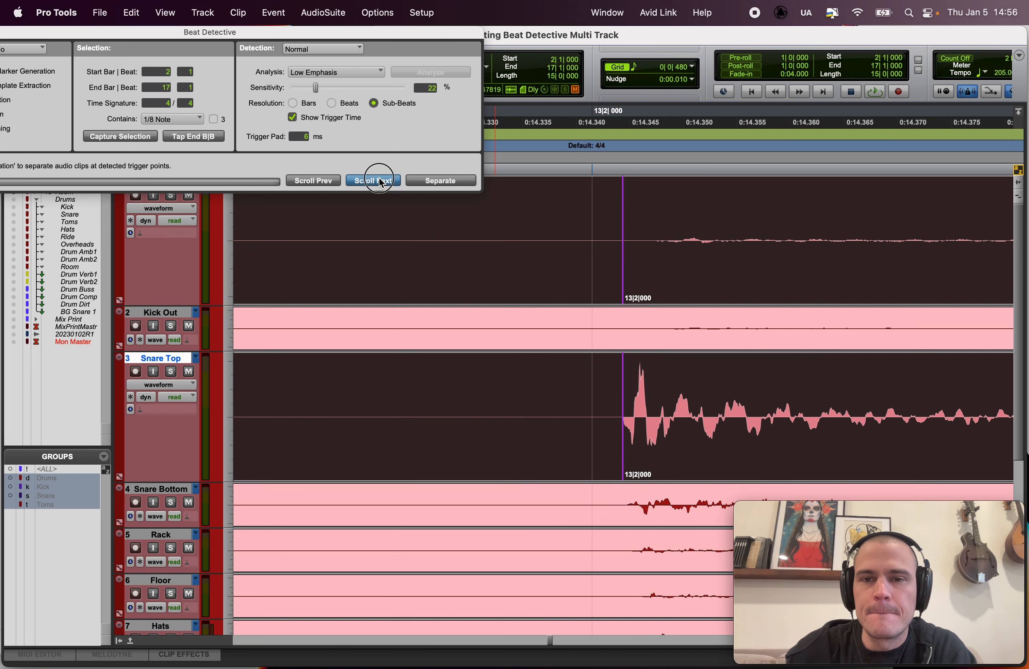
left_click(379, 179)
left_click(379, 179)
left_click(379, 179)
left_click(379, 180)
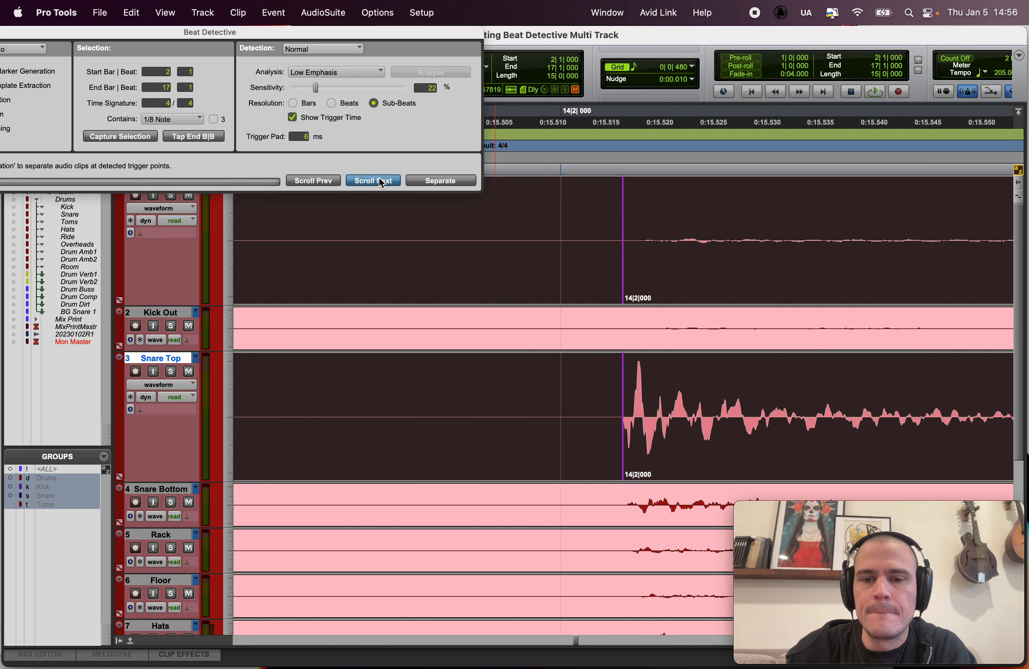
left_click(379, 179)
left_click(379, 179)
left_click(379, 179)
left_click(379, 180)
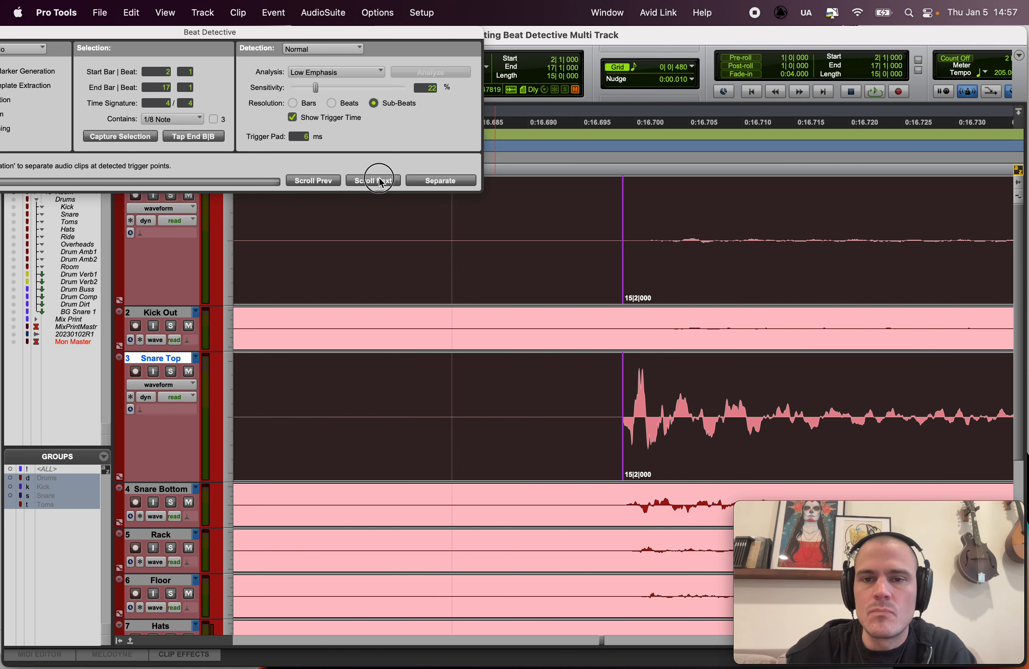
Step: Move the 15|3|480 trigger later so it sits at the start of its kick transient
left_click(379, 179)
left_click(379, 180)
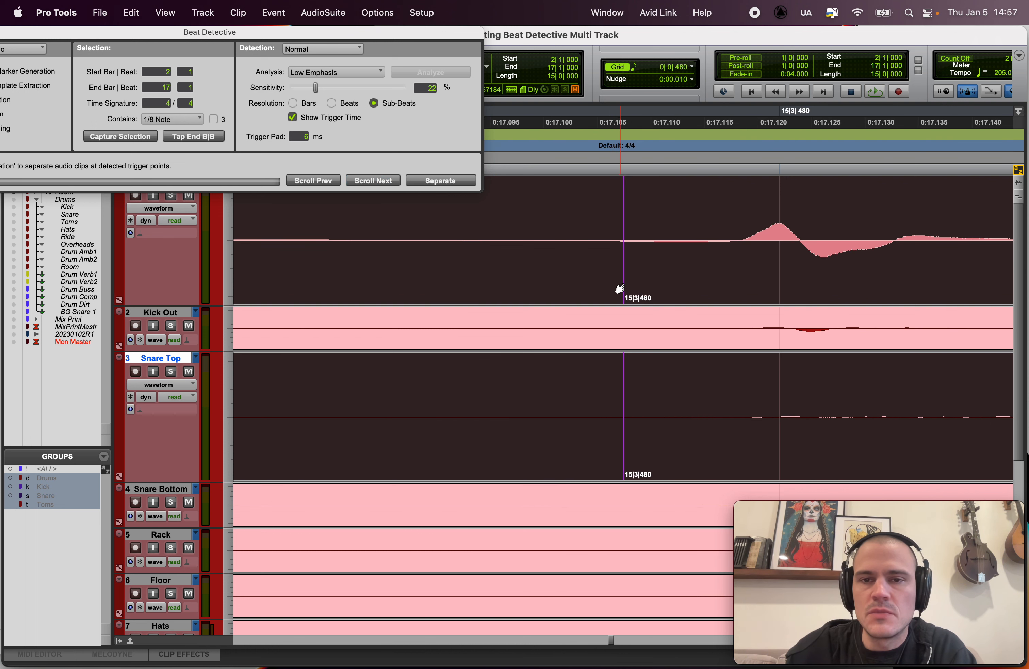
left_click_drag(638, 287, 738, 288)
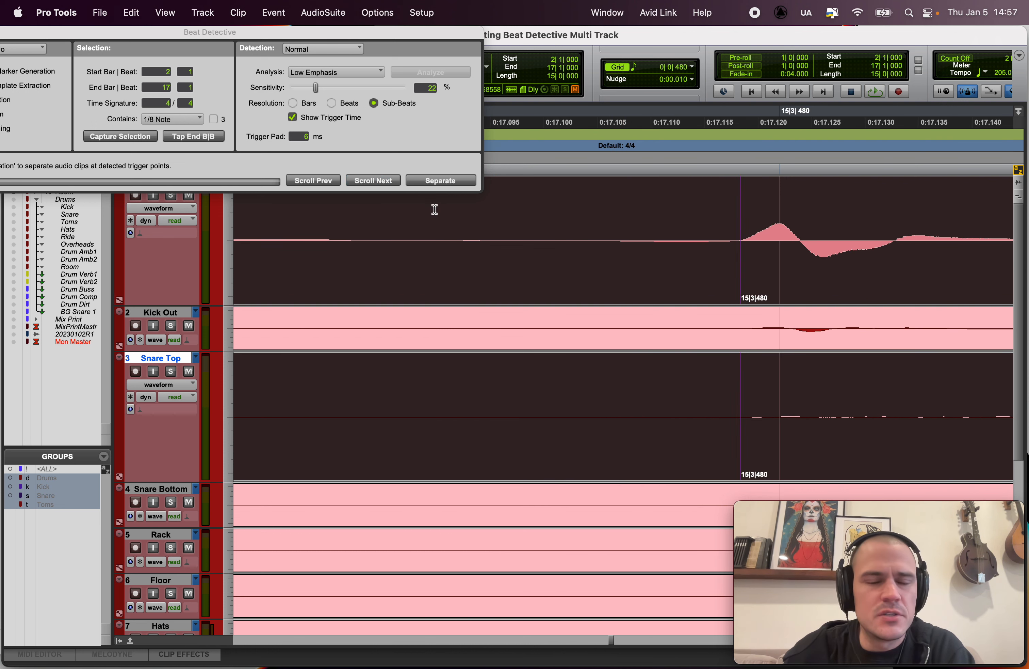
Step: Check the remaining triggers from 15|4|000 through bar 16 until the check wraps around to the start of the selection
left_click(385, 180)
left_click(385, 179)
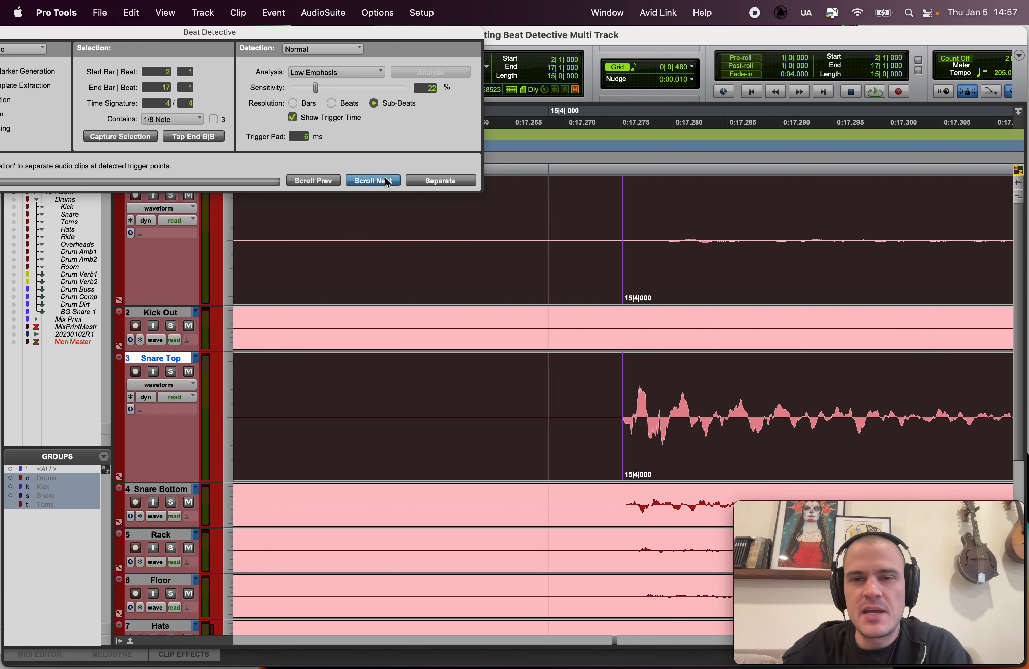
left_click(385, 180)
left_click(385, 179)
left_click(385, 179)
left_click(384, 179)
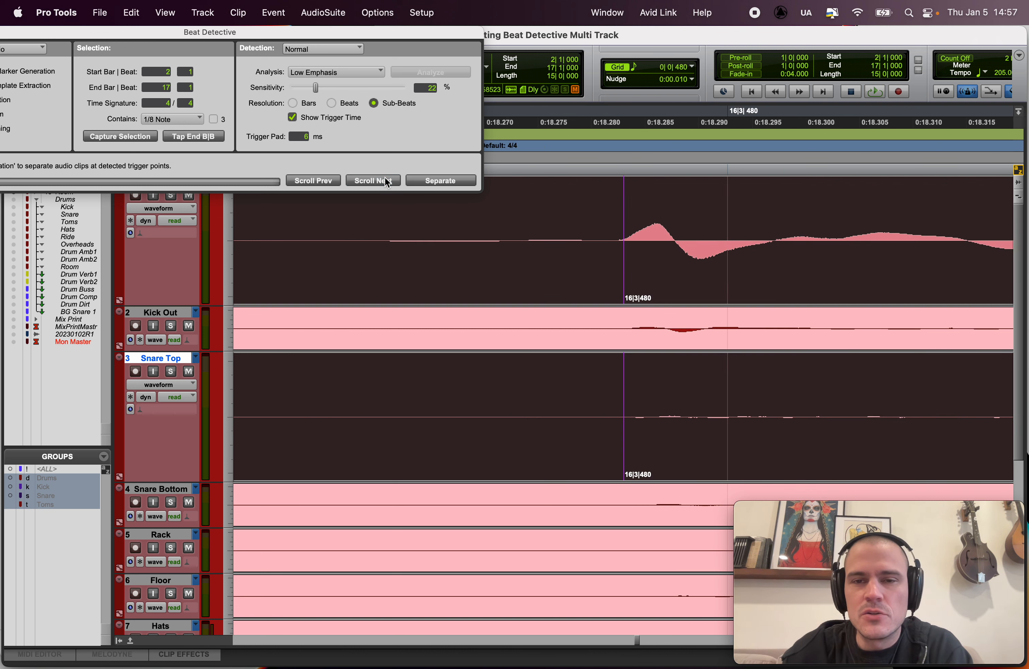
left_click(384, 180)
left_click(385, 179)
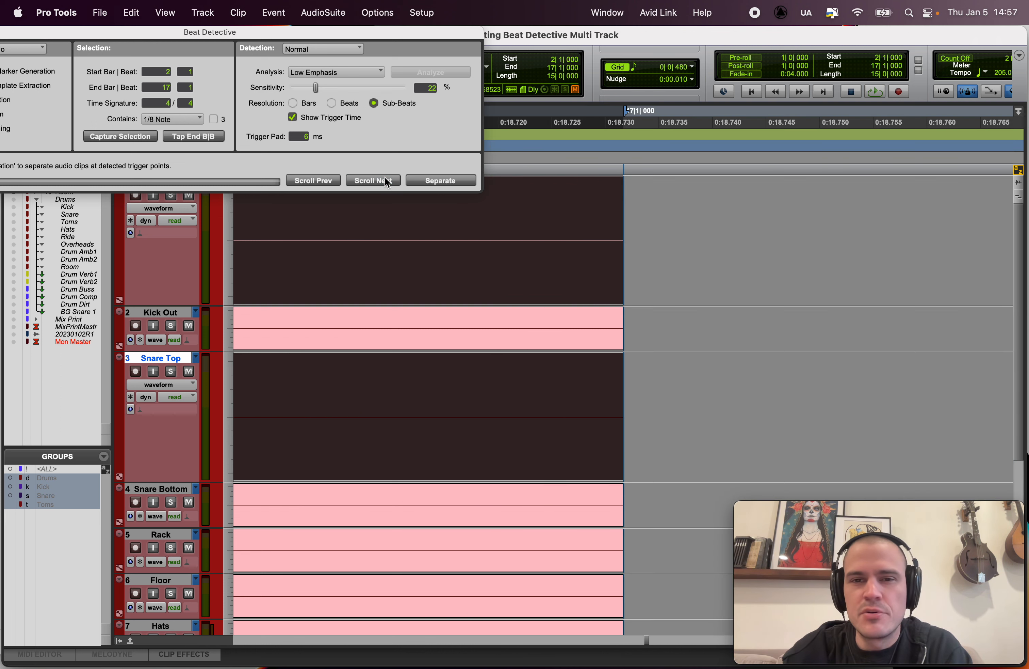
left_click(385, 179)
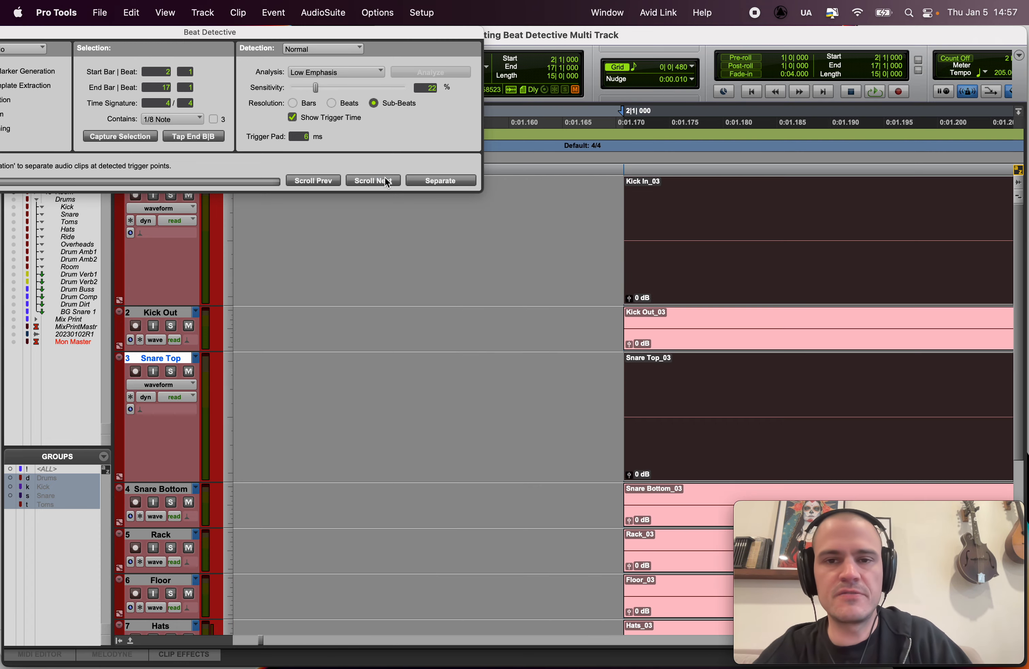
Step: Review the trigger pattern on Kick In and Snare Top across the whole selection from bar 2 to bar 17
key("r")
key("r")
key("r")
key("r")
key("r")
key("r")
key("r")
key("r")
key("r")
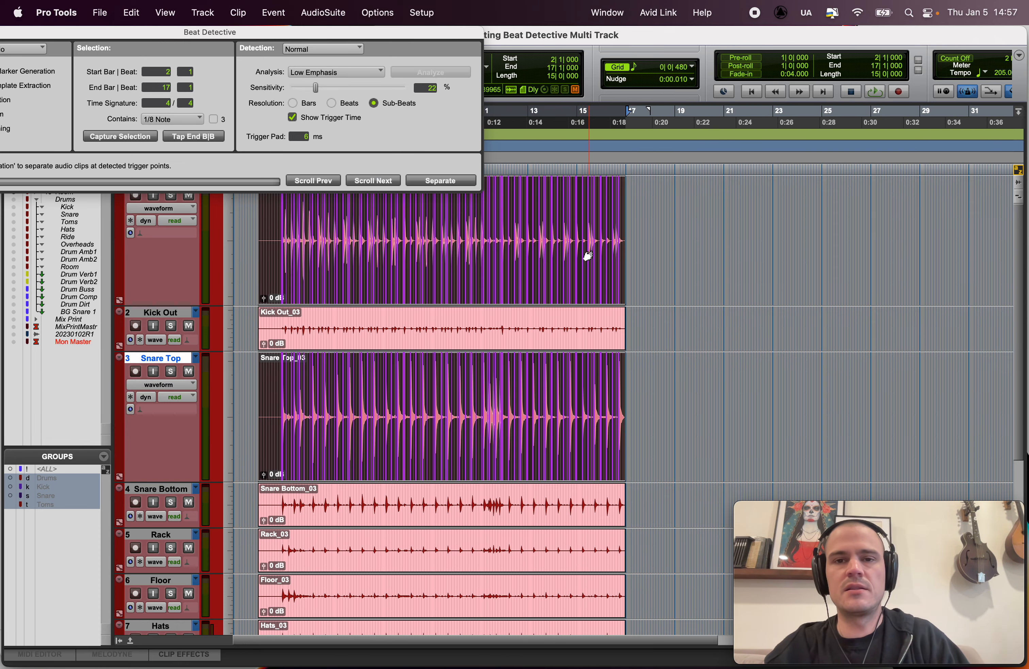
key("t")
key("r")
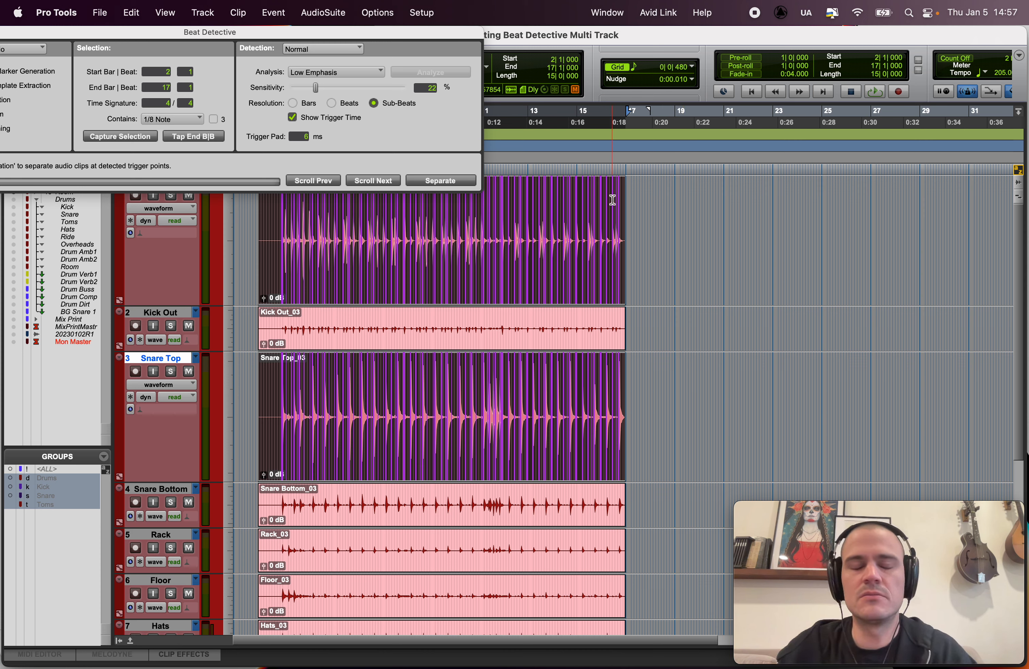
left_click(555, 240)
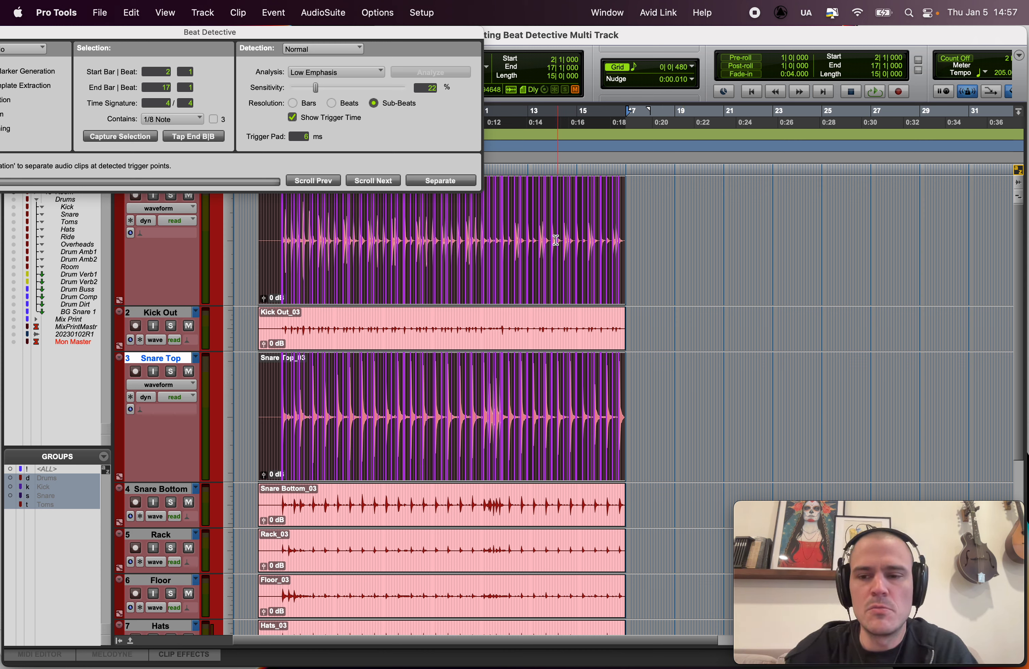
left_click(515, 184)
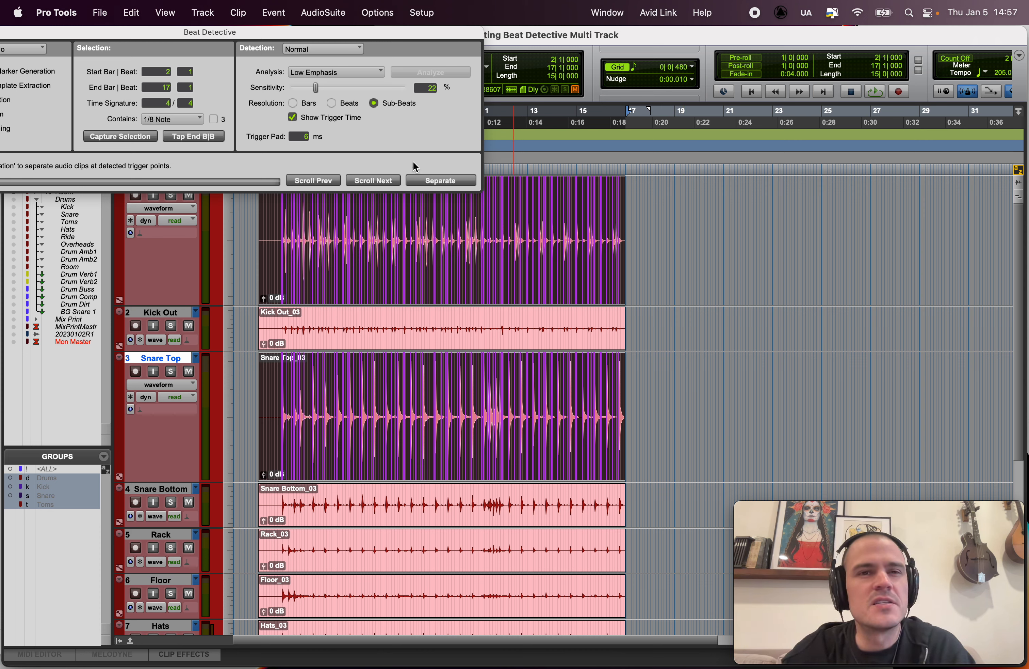
Step: Extend the selection to all the grouped drum tracks and separate their clips at the detected triggers with a 6 ms trigger pad
left_click_drag(359, 29, 439, 20)
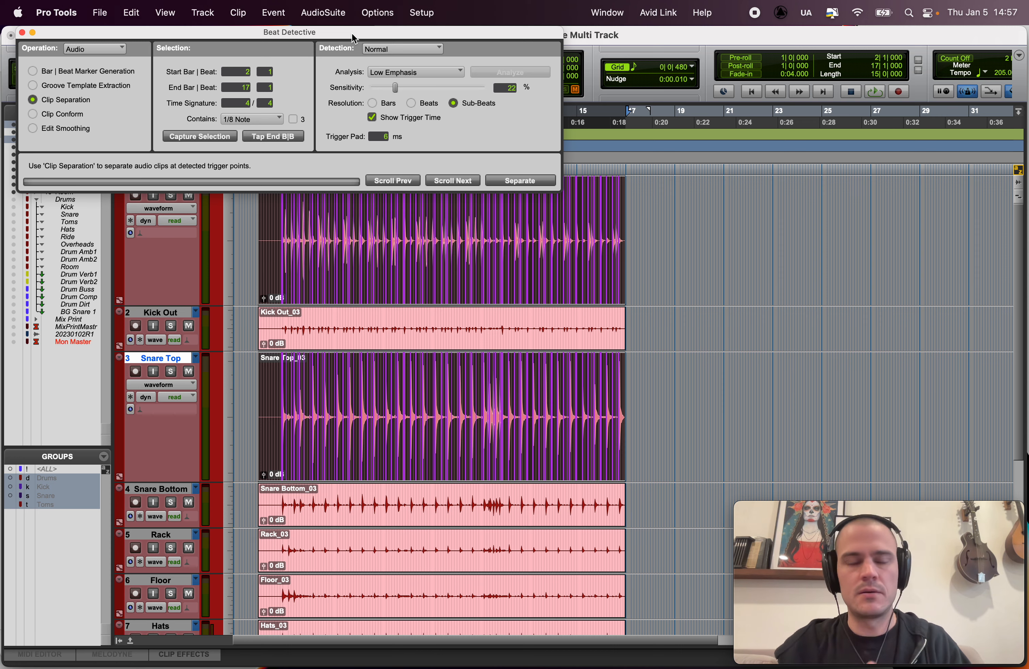
key("t")
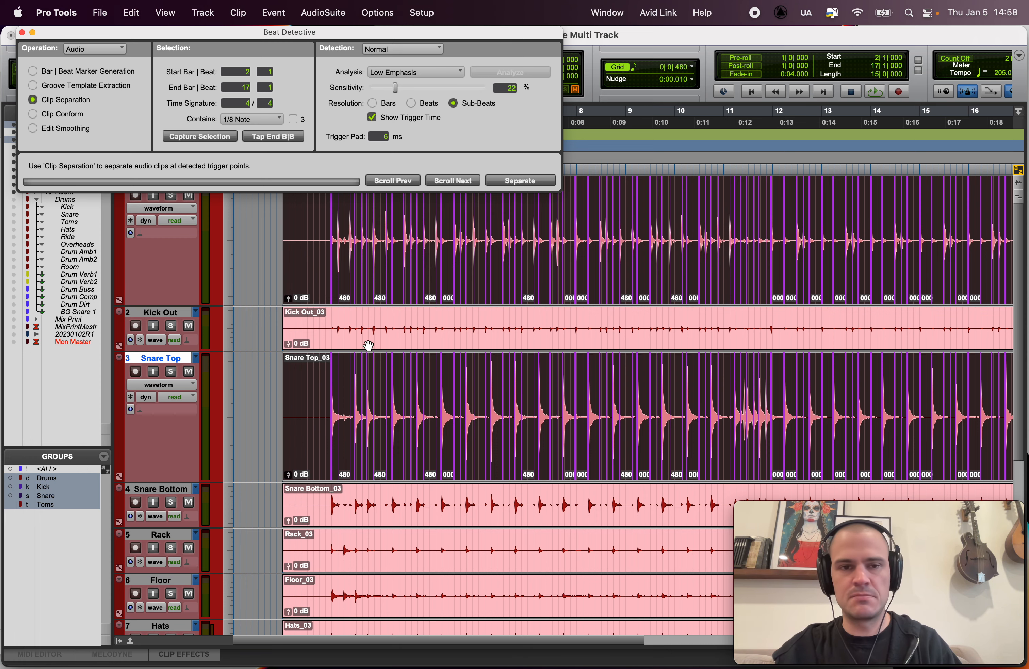
left_click(369, 345)
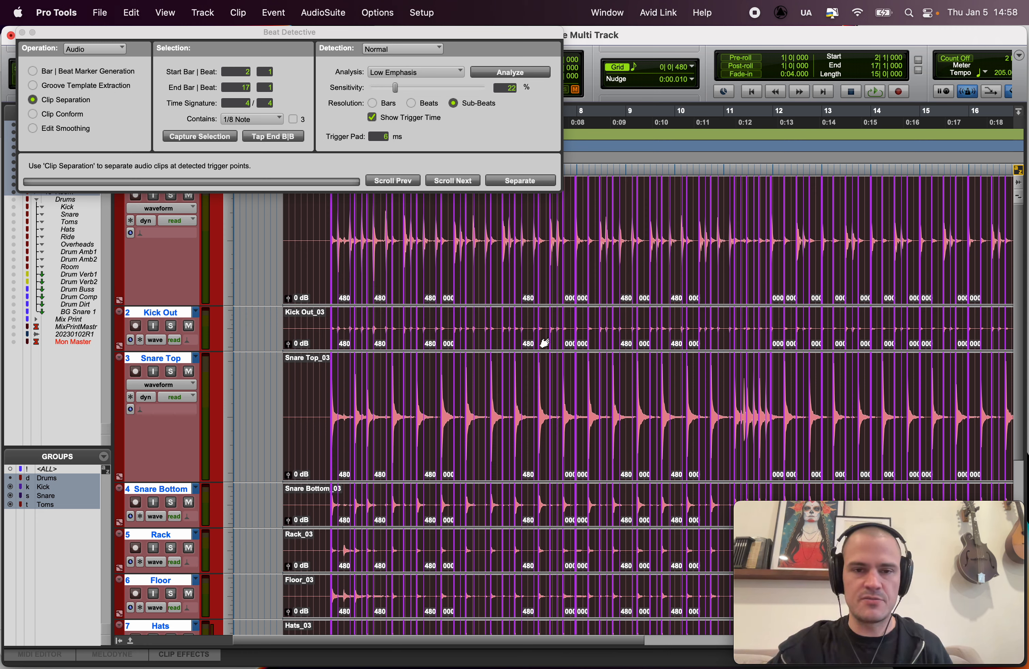
left_click(519, 181)
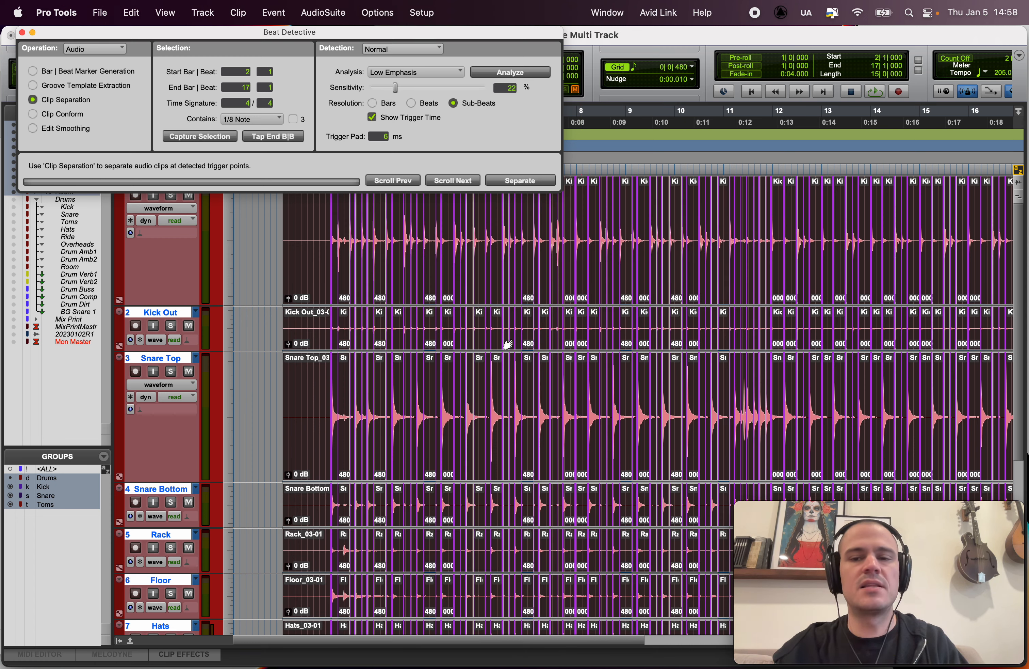
Step: Clear the full selection to inspect the cuts on the drum tracks, and select all the separated clips again
left_click(313, 223)
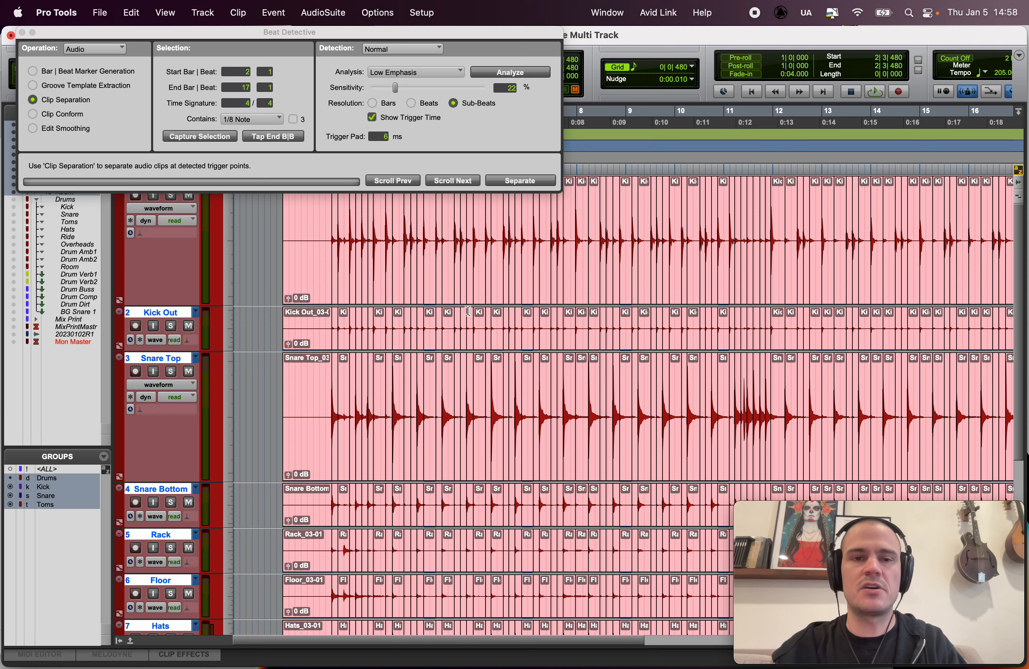
key("super+a")
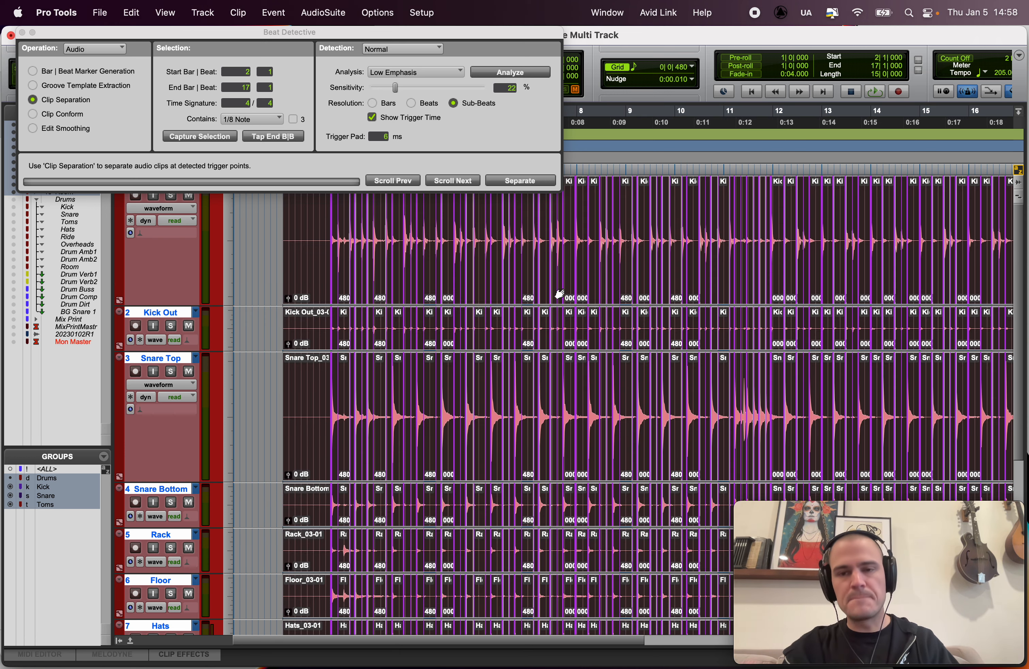
Step: Switch Beat Detective to Clip Conform in Standard mode and enable Strength at 50%
left_click(67, 115)
key("t")
key("t")
key("t")
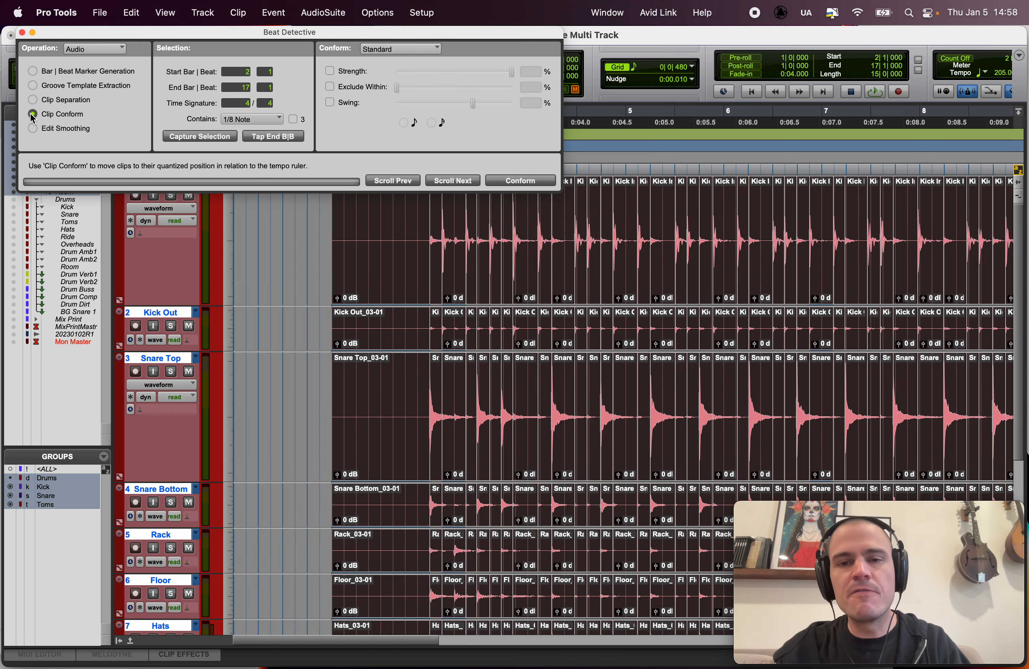
scroll(525, 221, "right", 10)
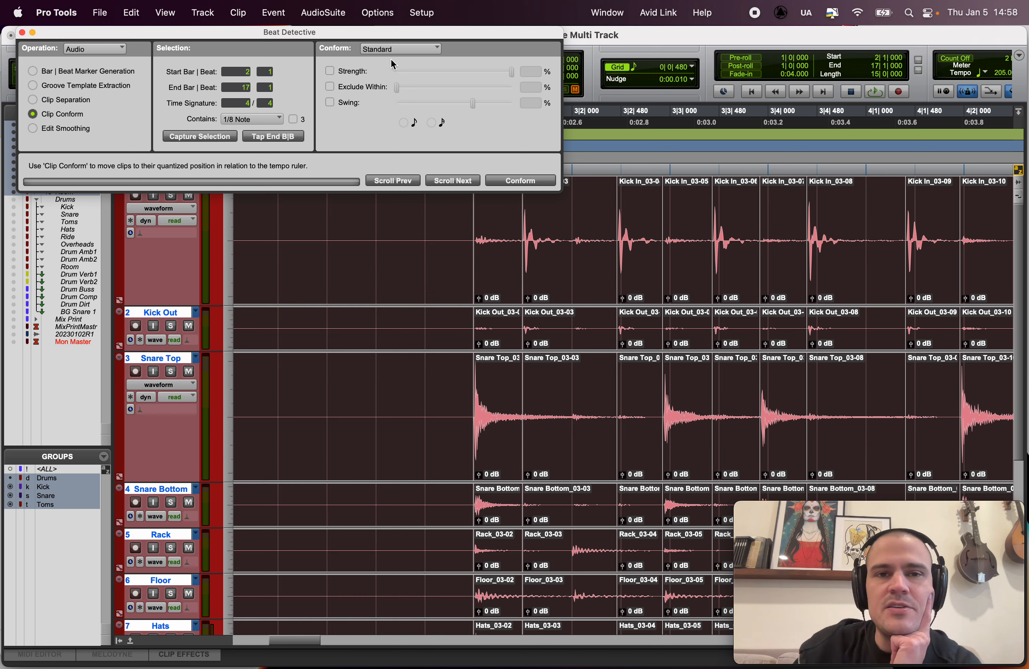
left_click(329, 71)
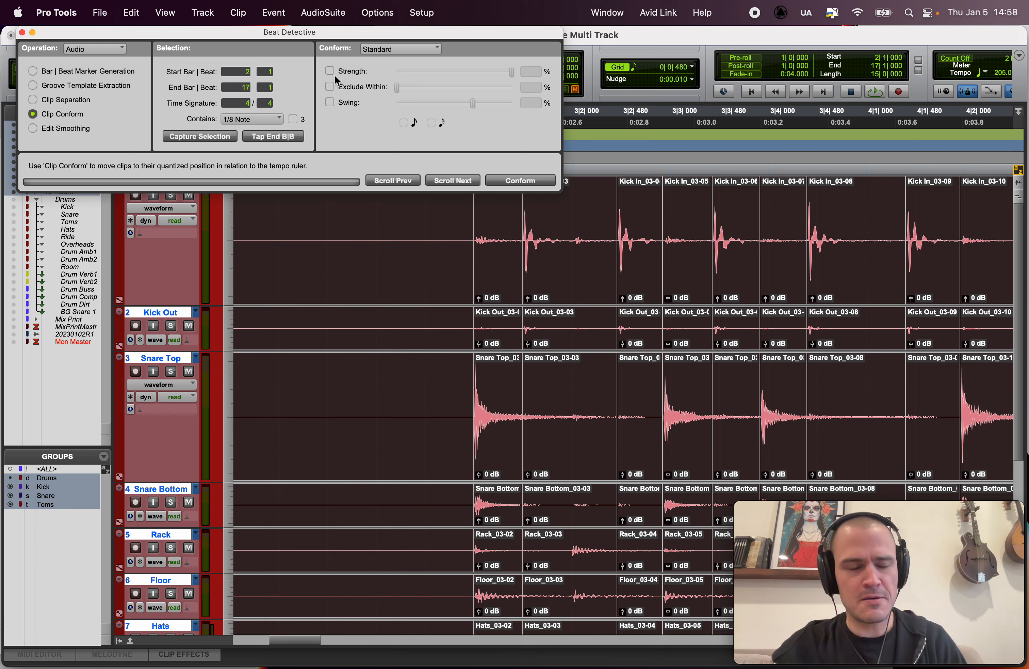
left_click(335, 77)
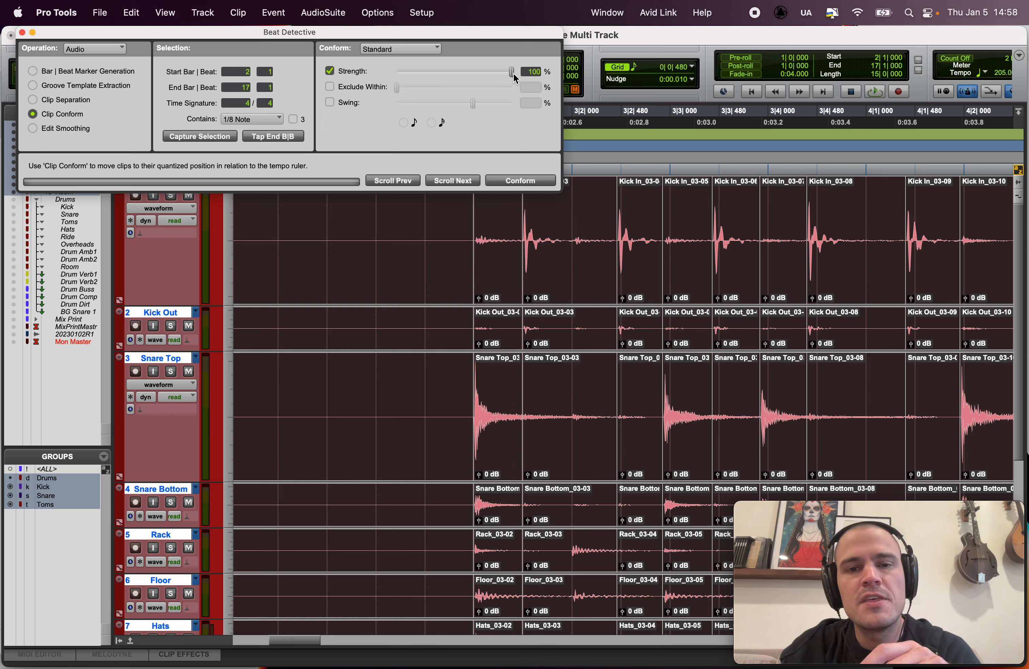
left_click_drag(514, 79, 454, 81)
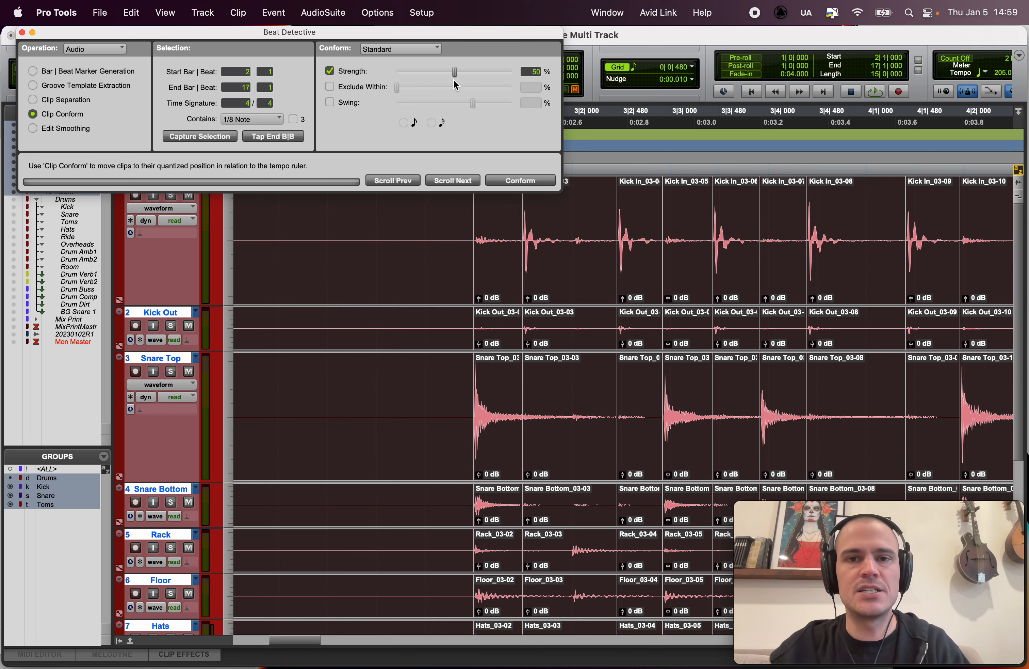
Step: Compare the snare hit near 3|3|000 with the grid and try conforming all selected clips at 50% strength
scroll(627, 202, "up", 3)
scroll(612, 247, "right", 5)
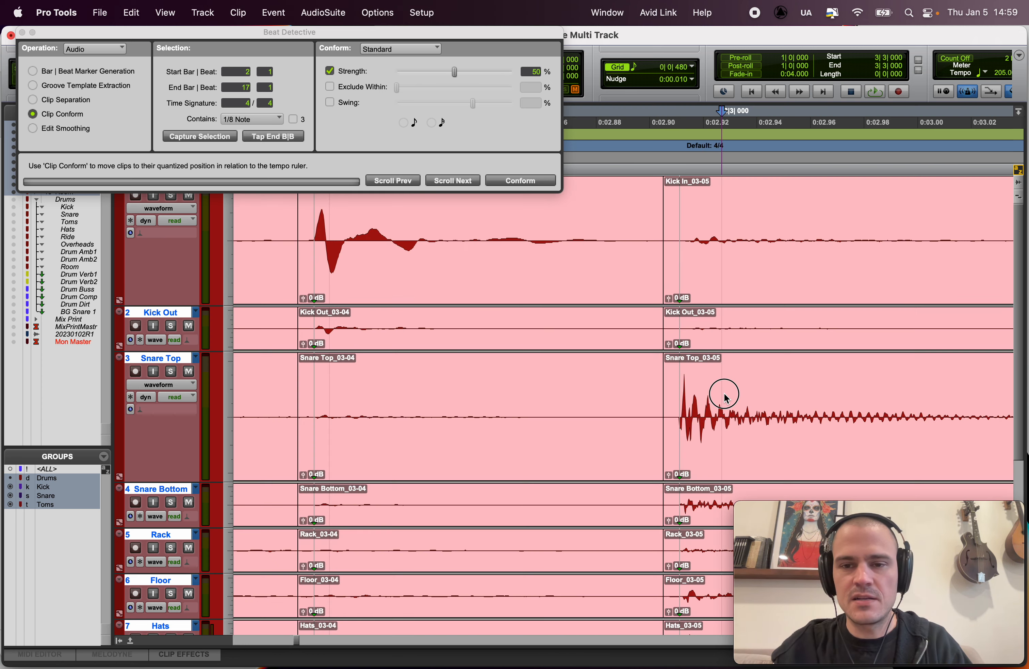
left_click(727, 395)
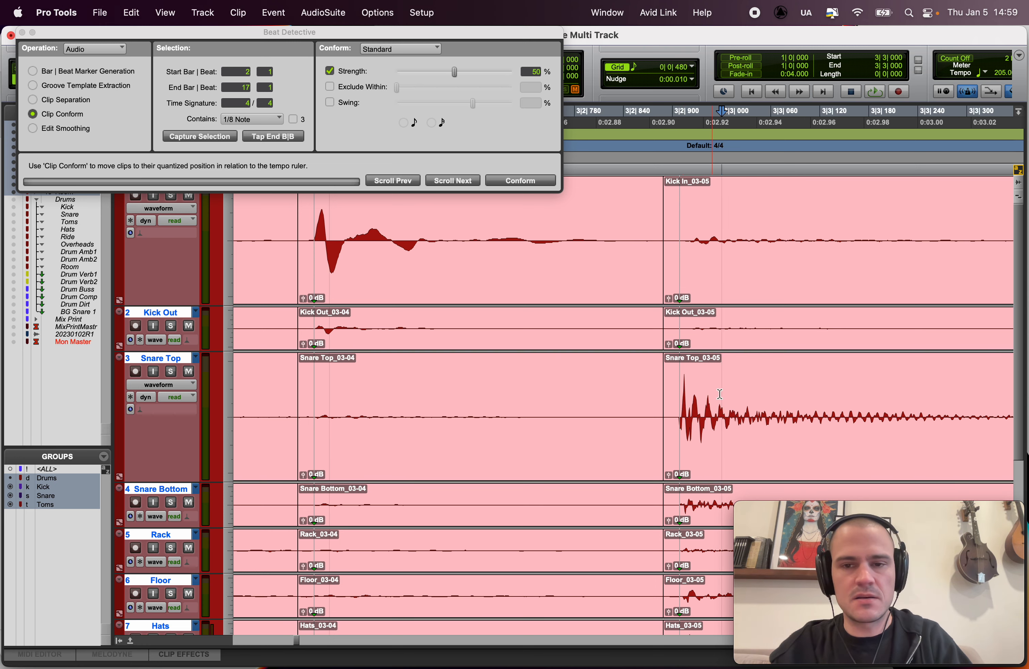
left_click_drag(722, 396, 681, 383)
key("alt+super+z")
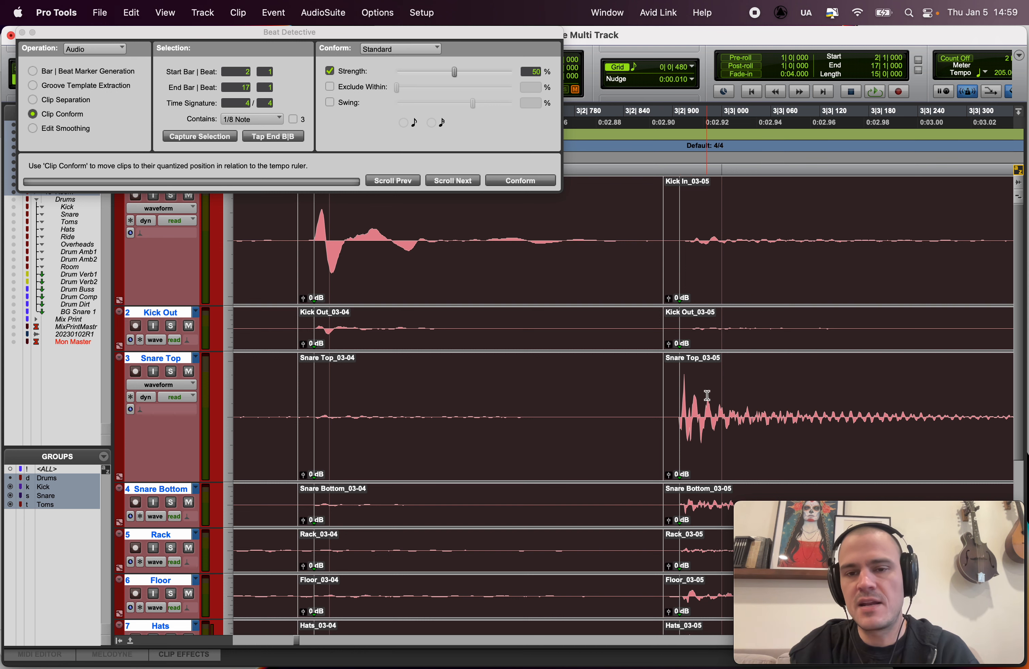
left_click(512, 178)
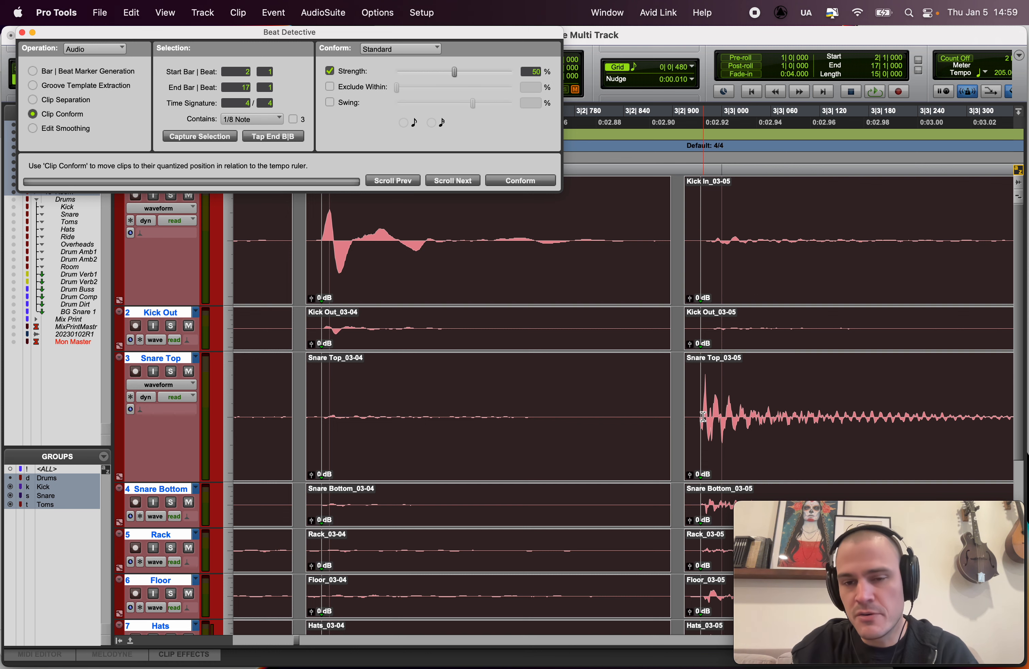
left_click(517, 181)
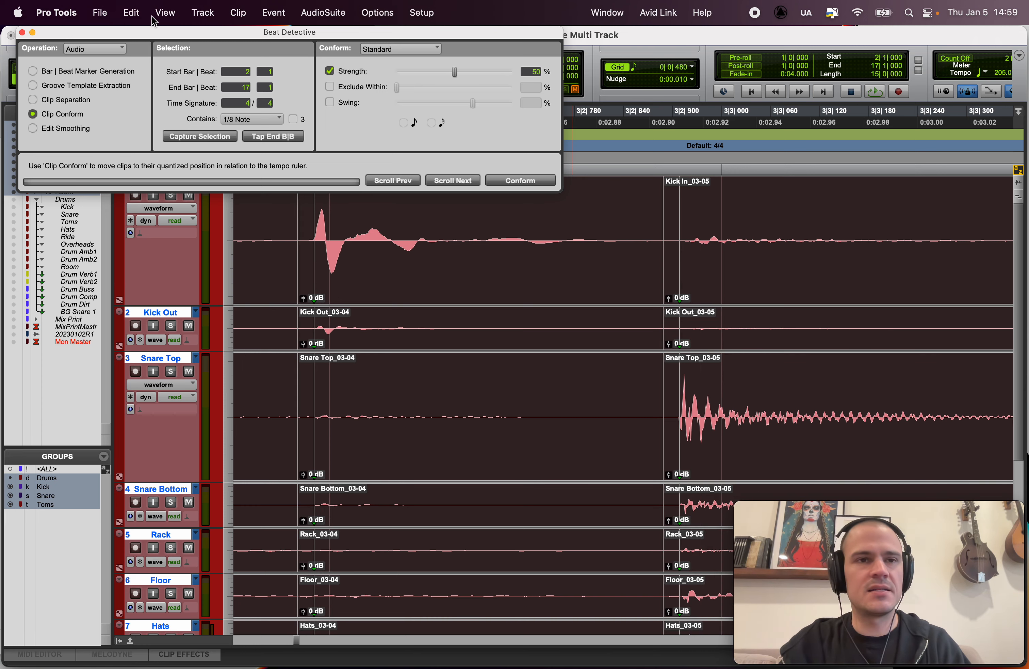
Step: Create a click track and route its output to the stereo 1-2 pair
left_click(165, 13)
mouse_move(203, 13)
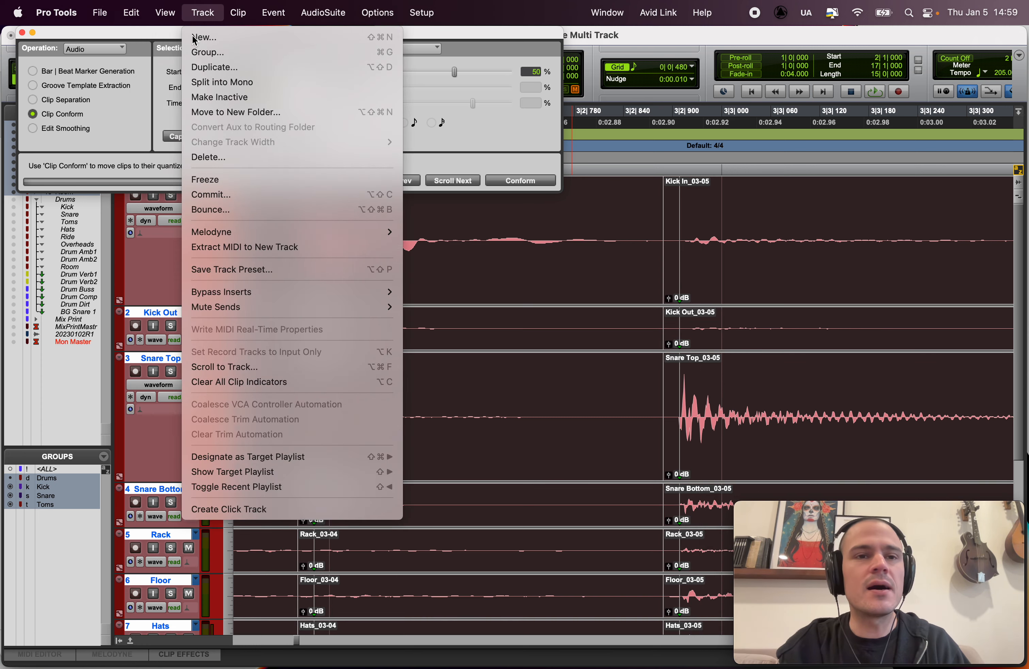
left_click(230, 509)
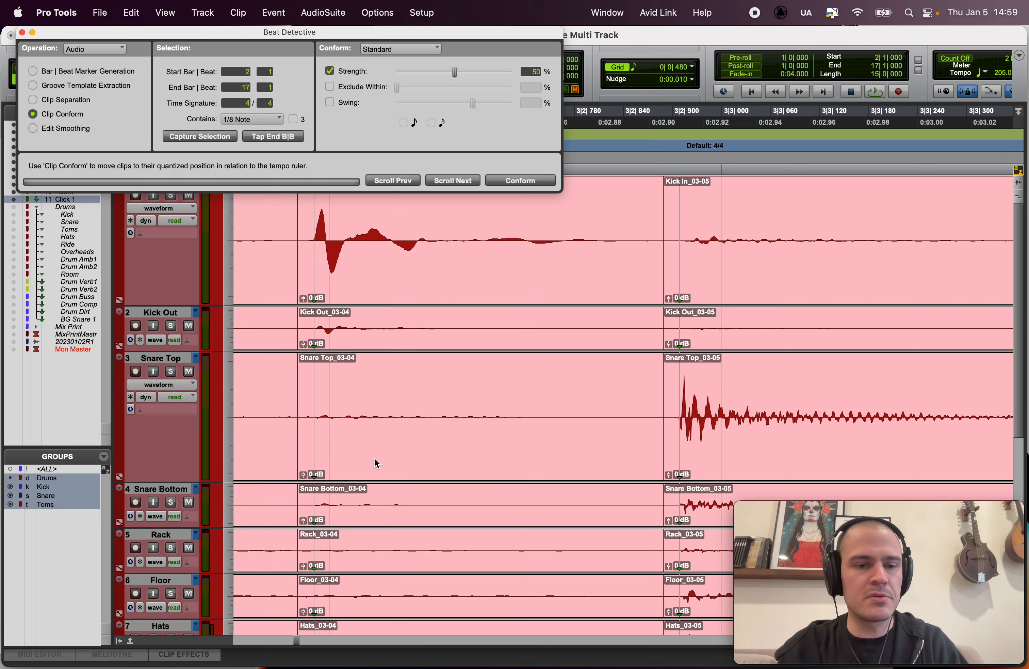
key("super+equal")
left_click(683, 216)
mouse_move(691, 218)
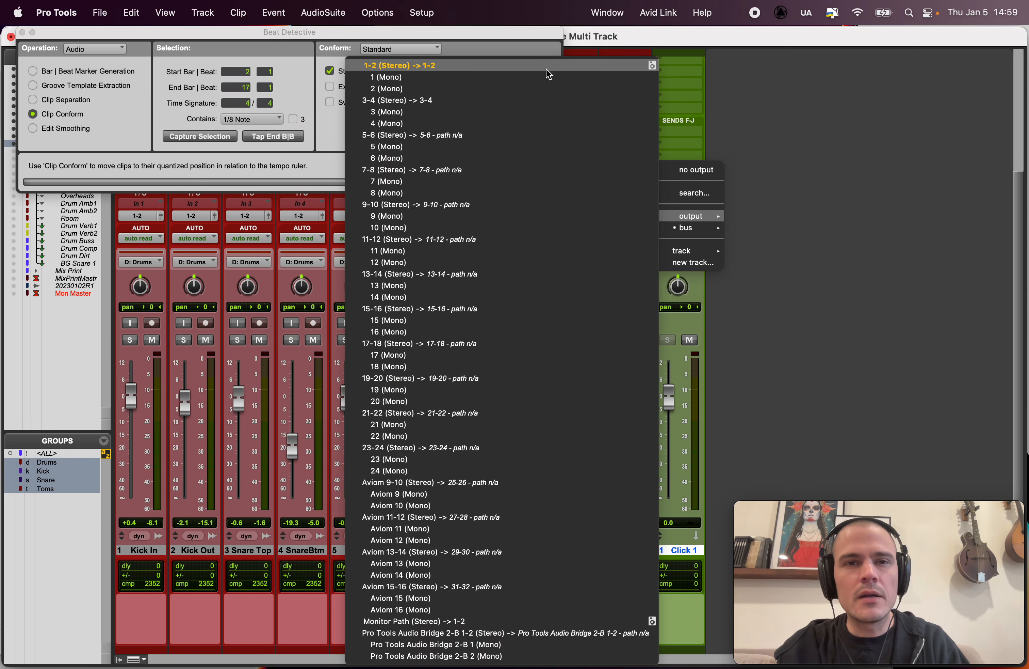
left_click(548, 71)
key("super+equal")
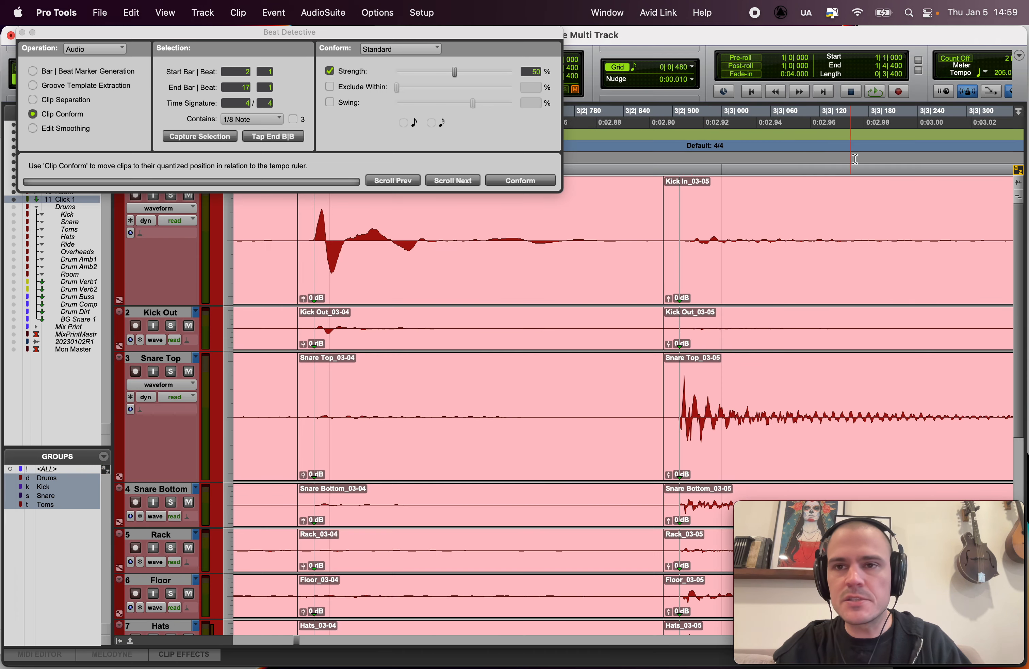
Step: Reselect the drum clips and play them against the click, lowering the click track's volume to about -3 dB
left_click(625, 221)
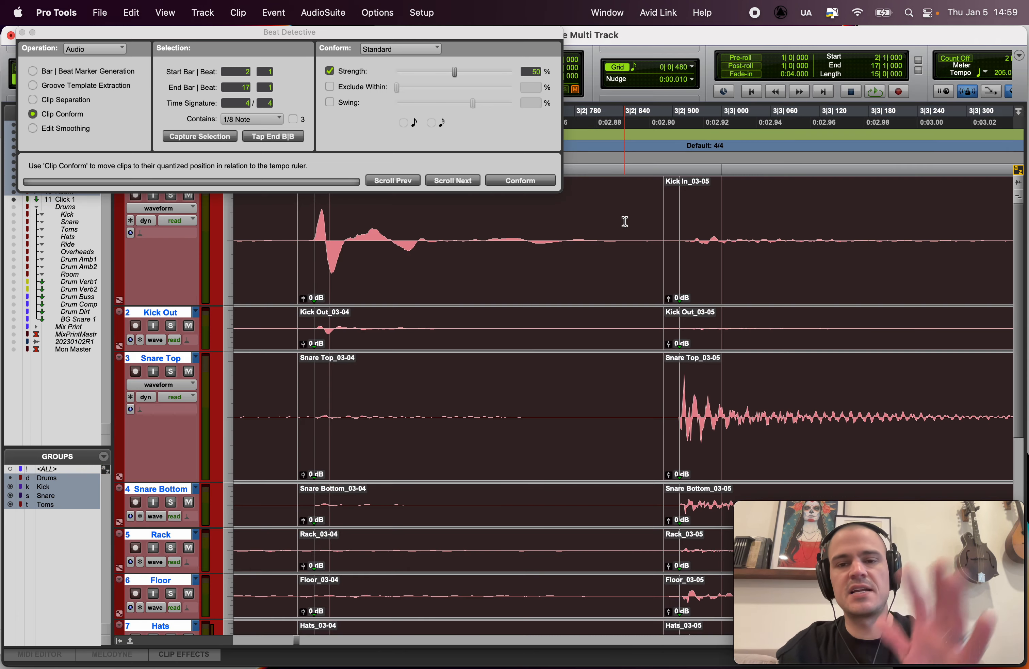
key("space")
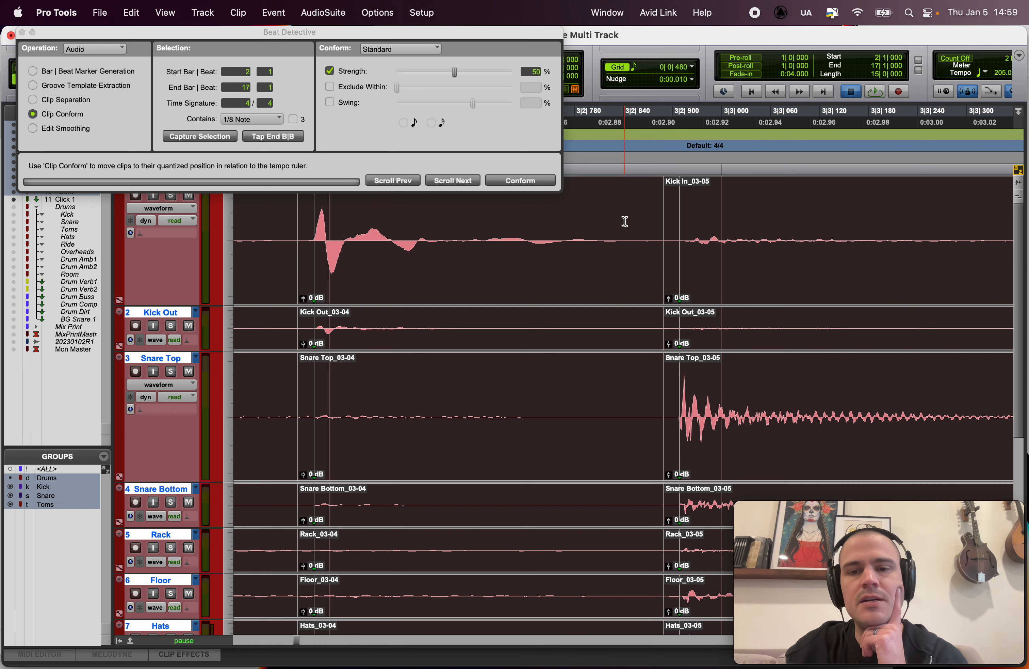
key("super+equal")
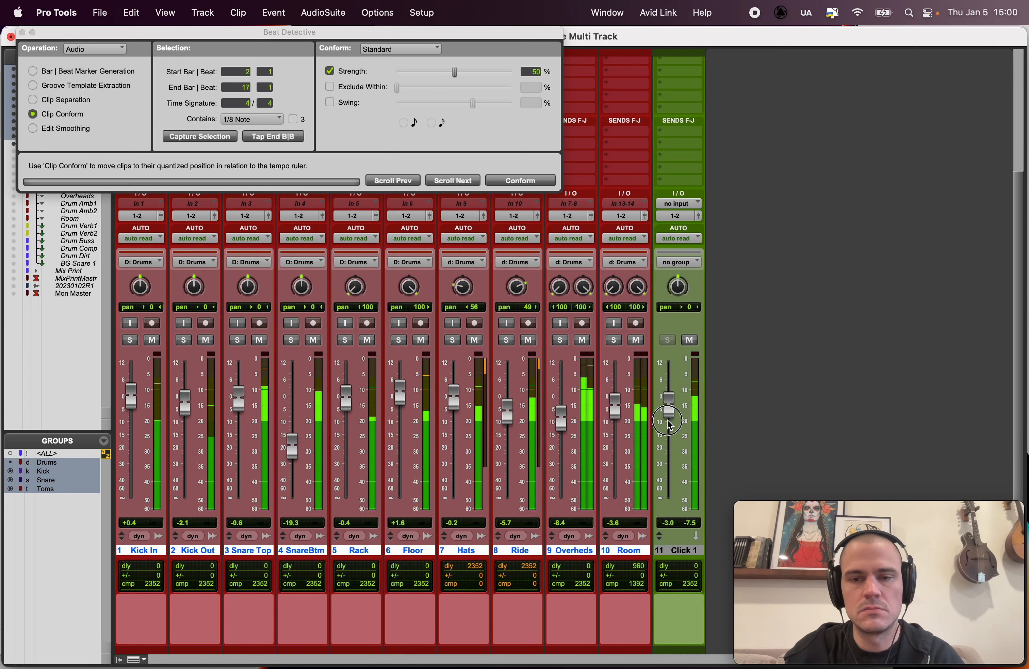
key("super+equal")
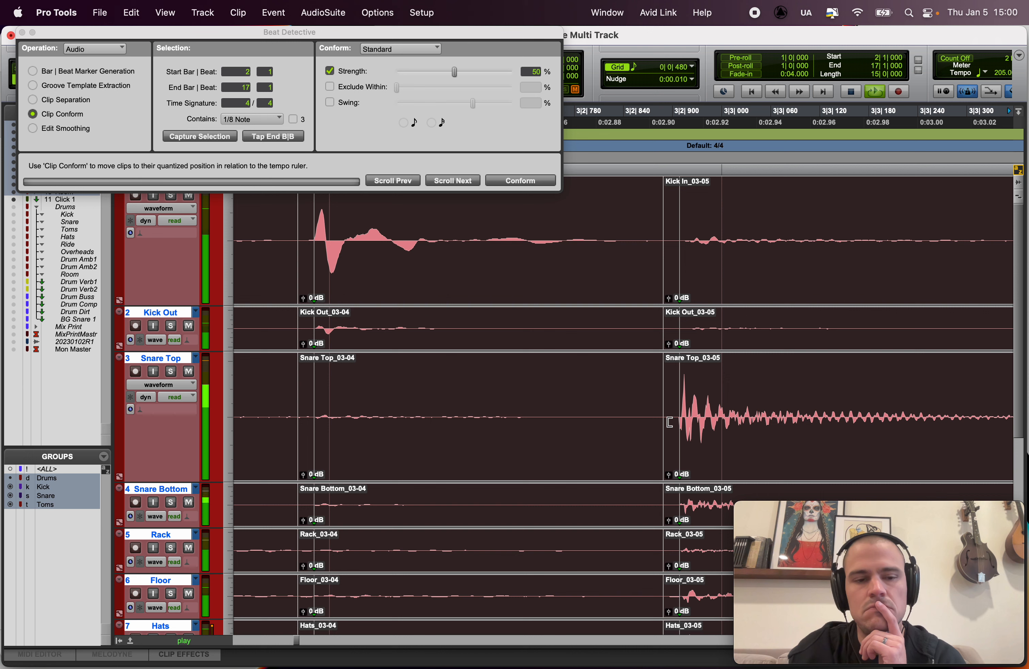
key("space")
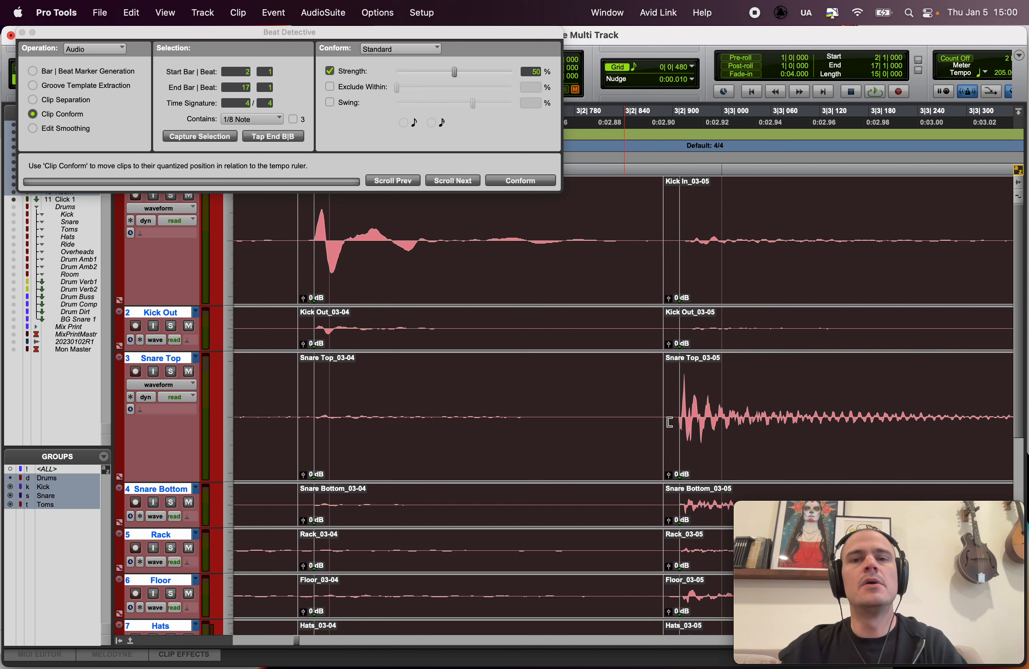
Step: Conform all selected drum clips at 50% strength and listen to them against the click
left_click(329, 71)
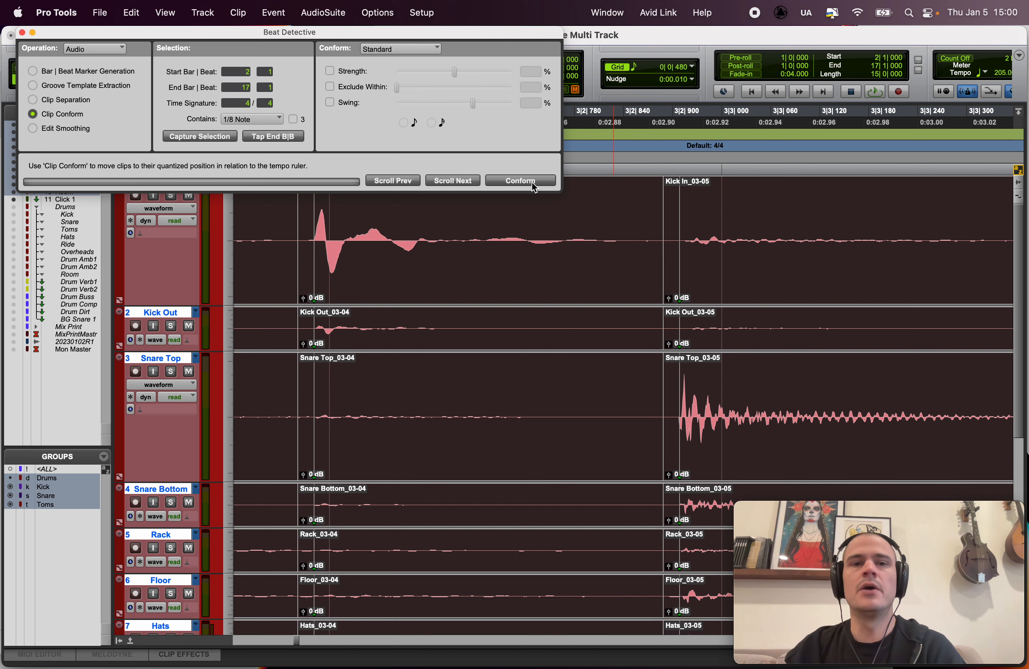
left_click(330, 71)
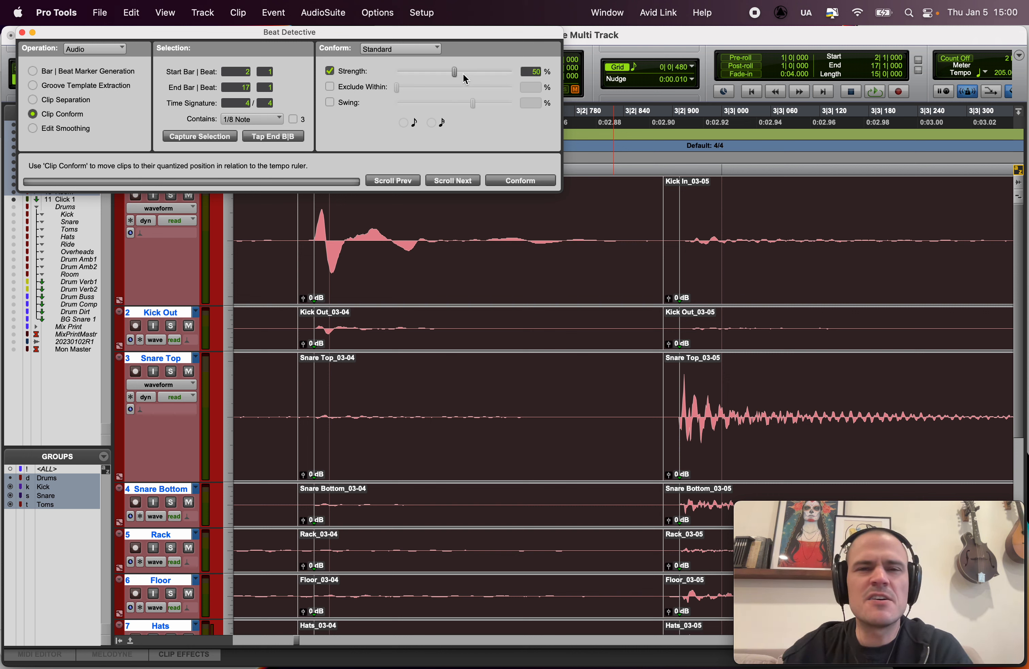
left_click(518, 182)
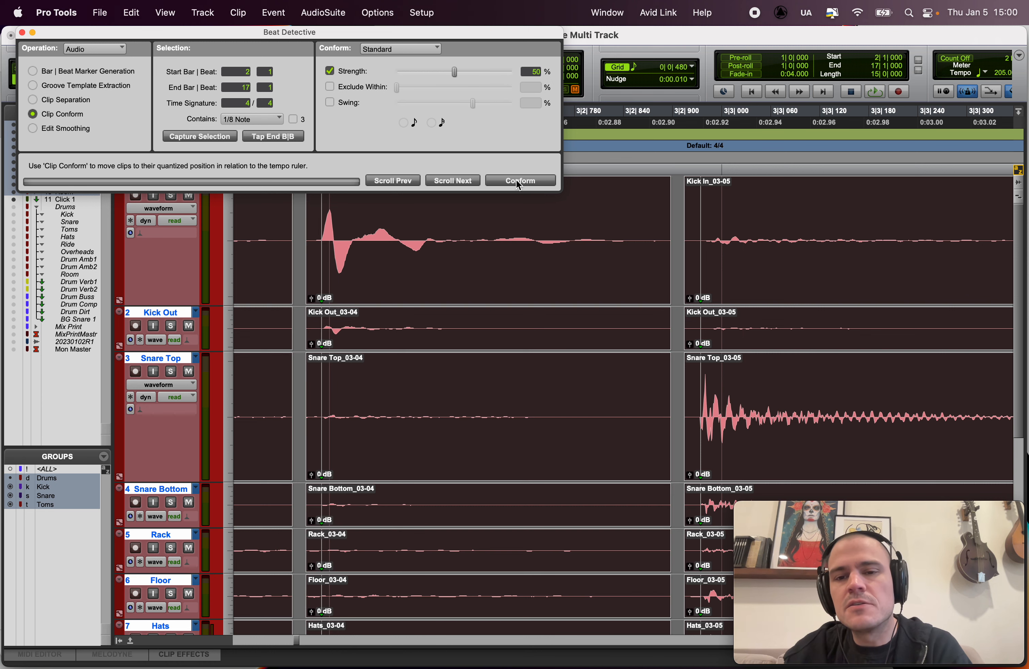
key("space")
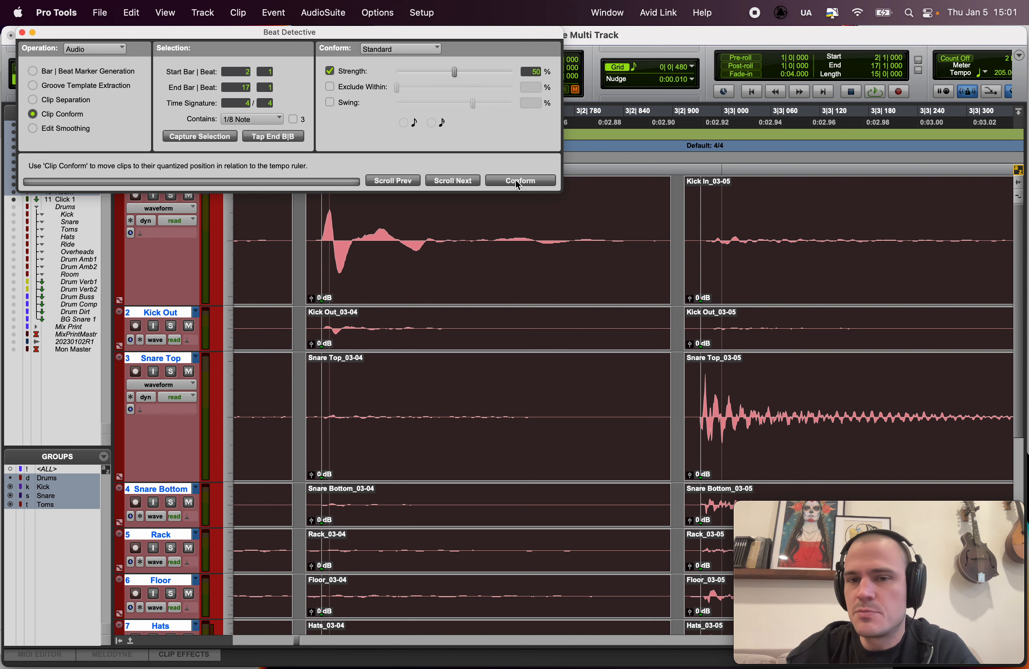
Step: Apply a second conform pass at 50% strength to the drum clips and play them back
left_click(516, 179)
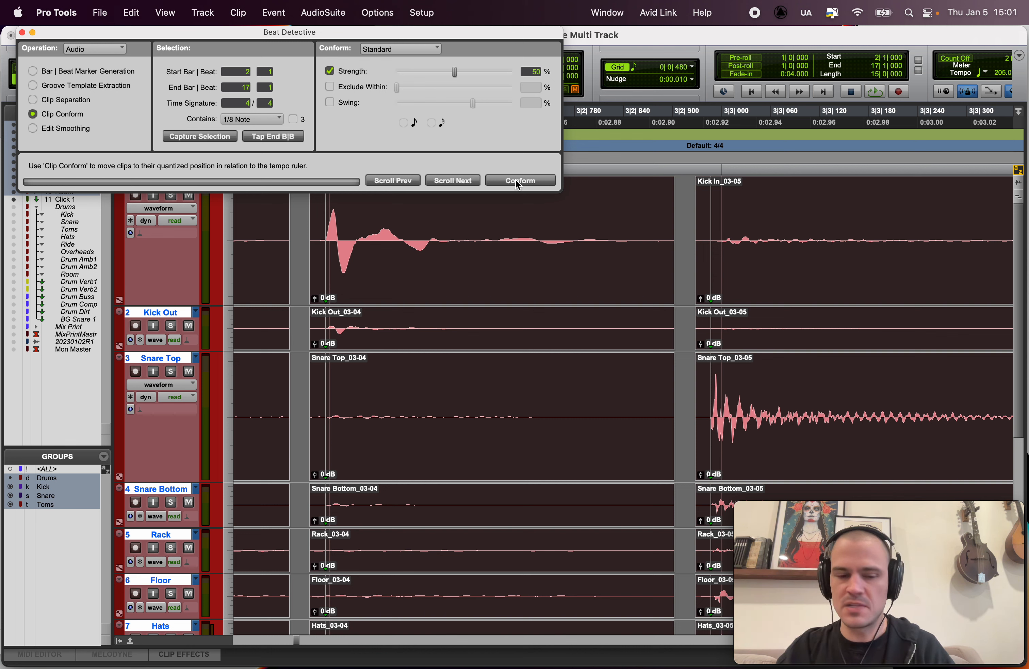
key("space")
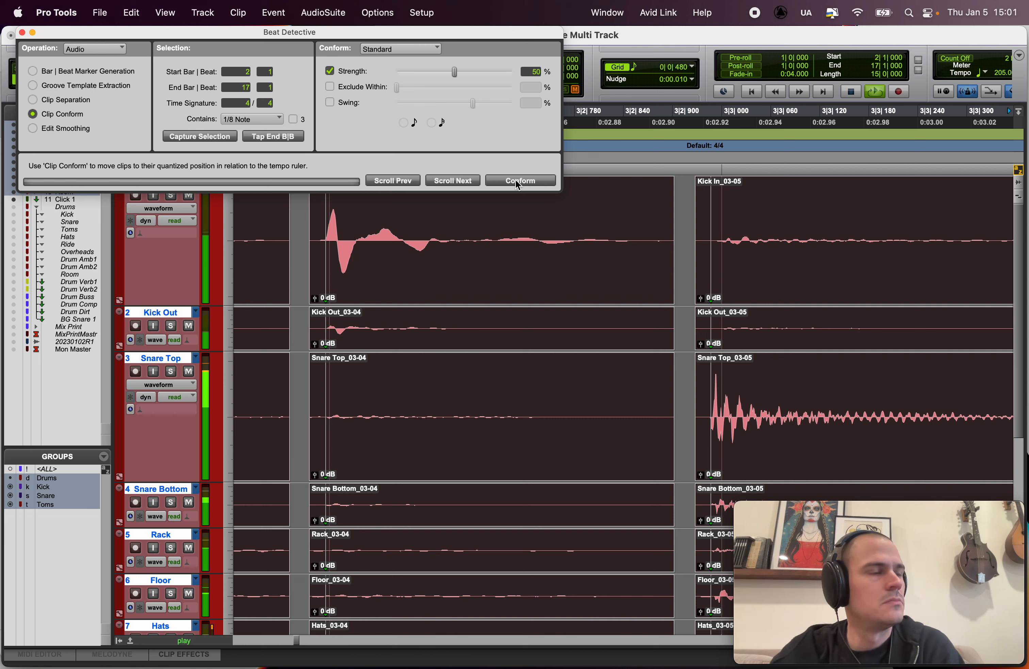
key("space")
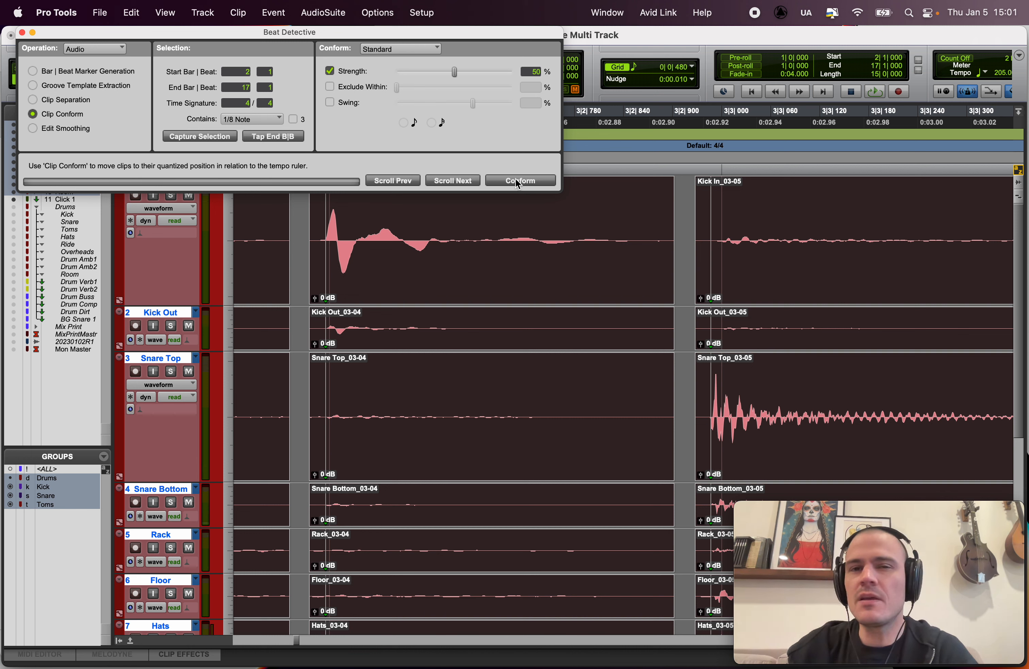
Step: Try a third conform pass at 50% strength, listen to it, and undo that pass
left_click(522, 183)
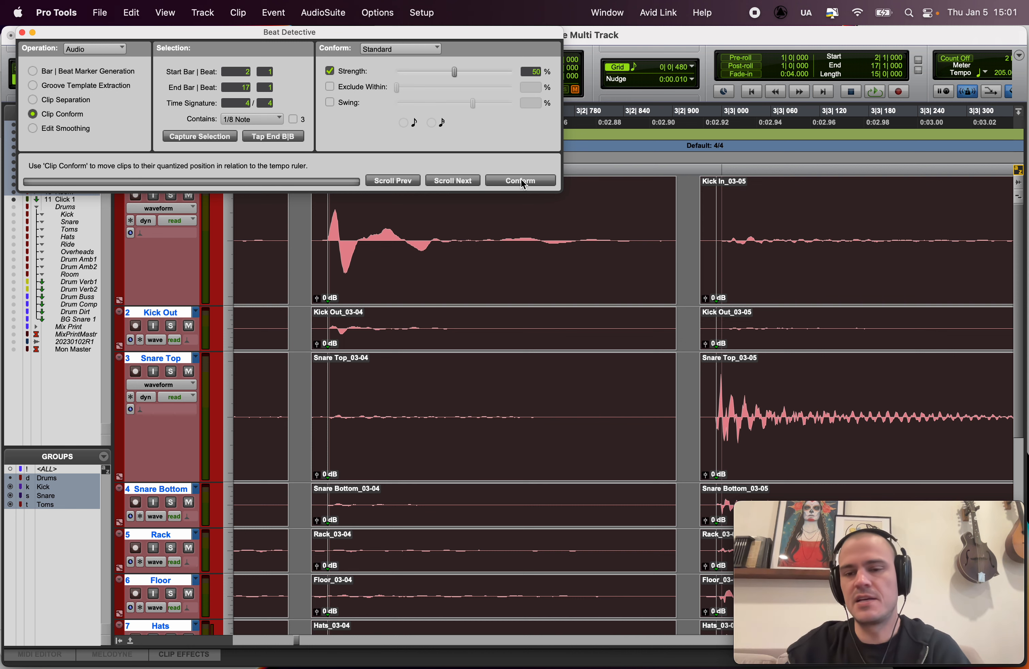
key("space")
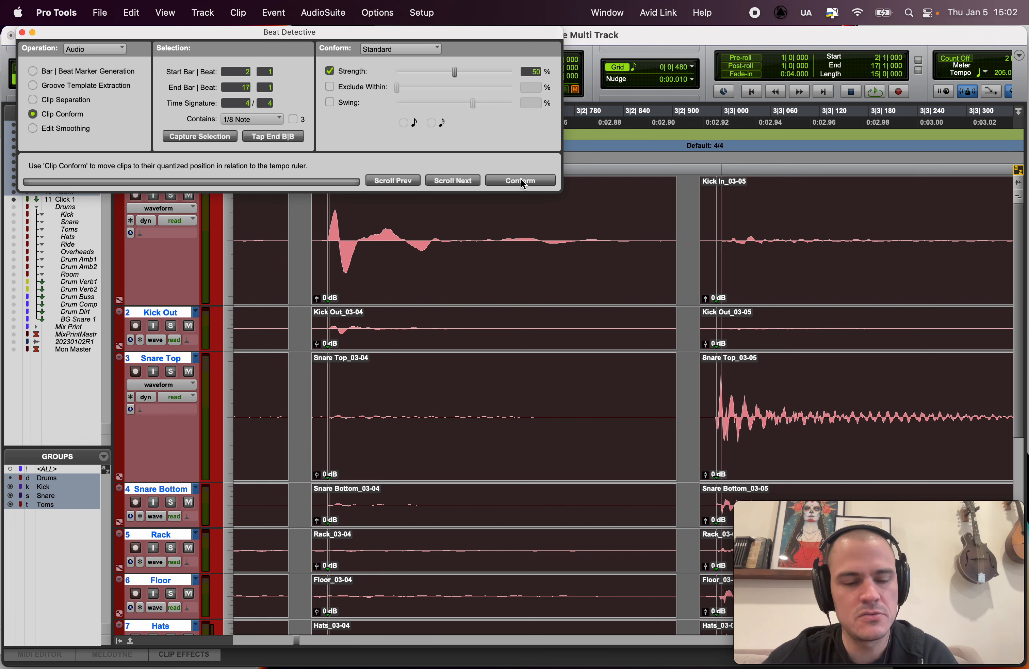
left_click(521, 181)
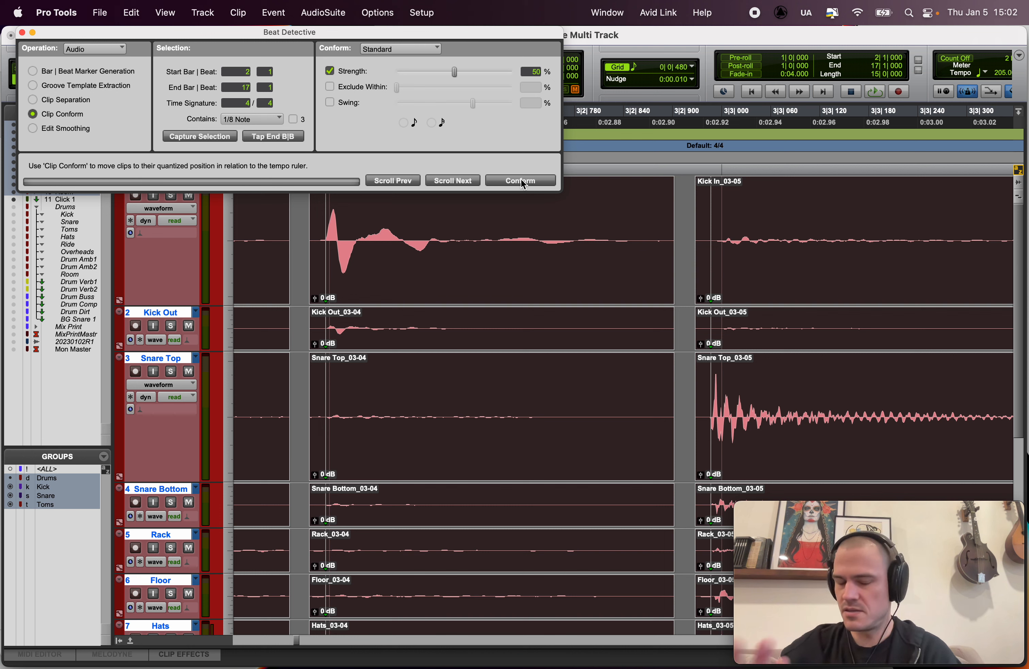
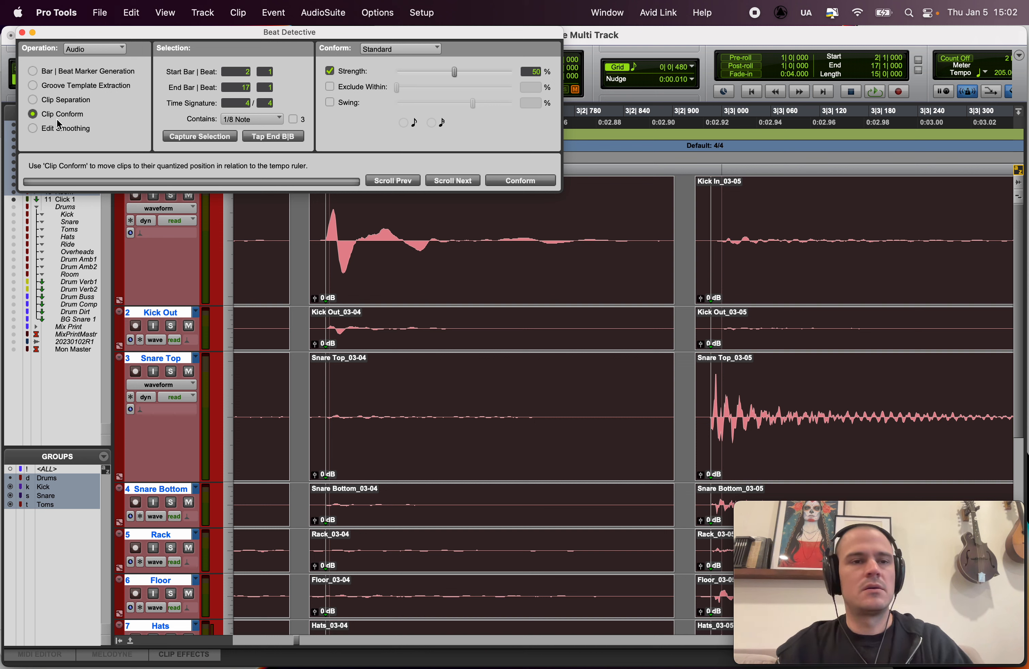
Step: Fill the gaps between the conformed clips with Edit Smoothing and add 20 ms pre-splice S-Curve crossfades in one batch
left_click(62, 129)
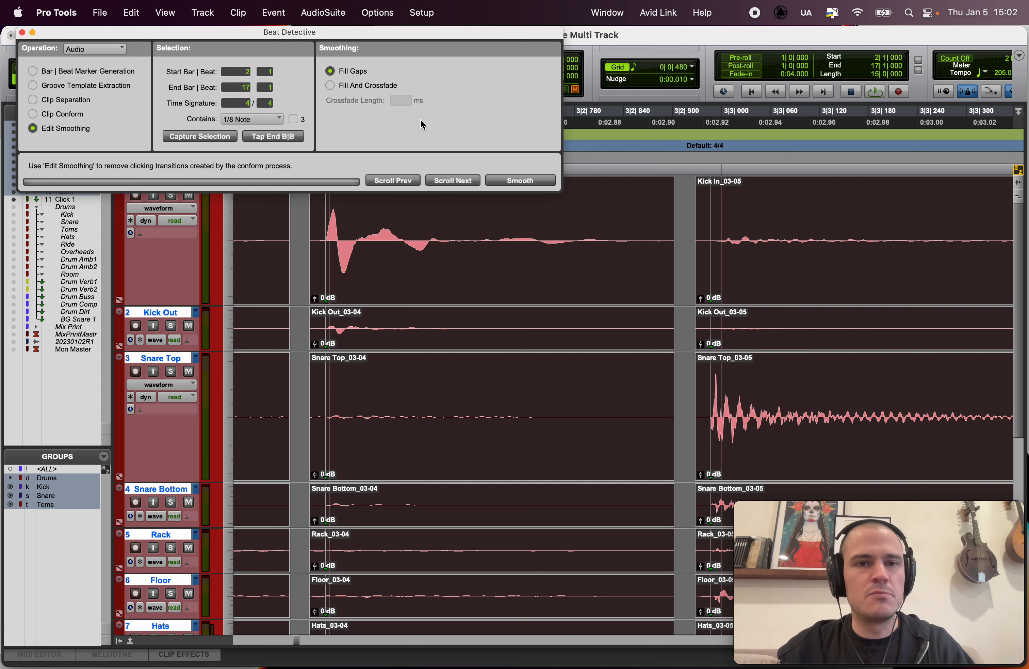
left_click(514, 181)
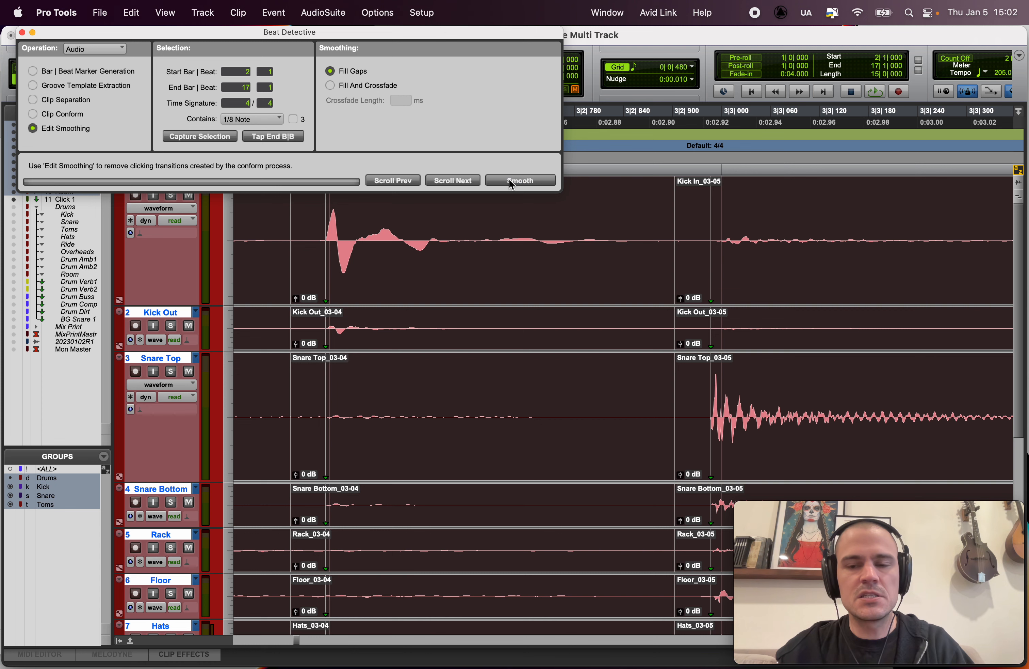
key("super+f")
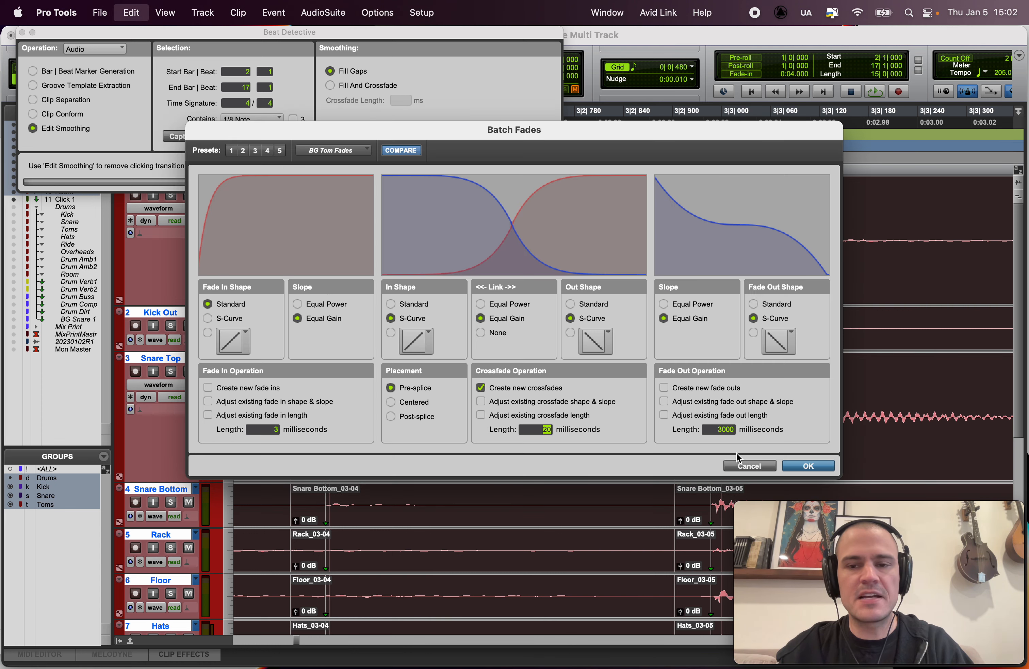
left_click(809, 466)
Step: Play the smoothed and crossfaded drum tracks from 1|4|000 to check the edits
key("super+bracketleft")
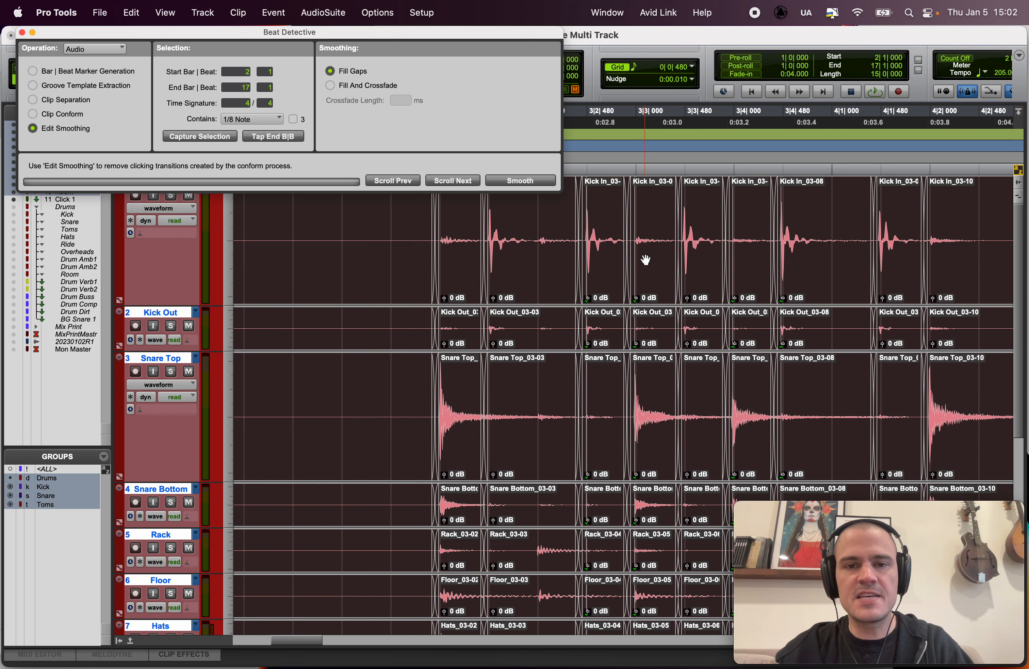
key("super+bracketleft")
left_click(330, 227)
key("space")
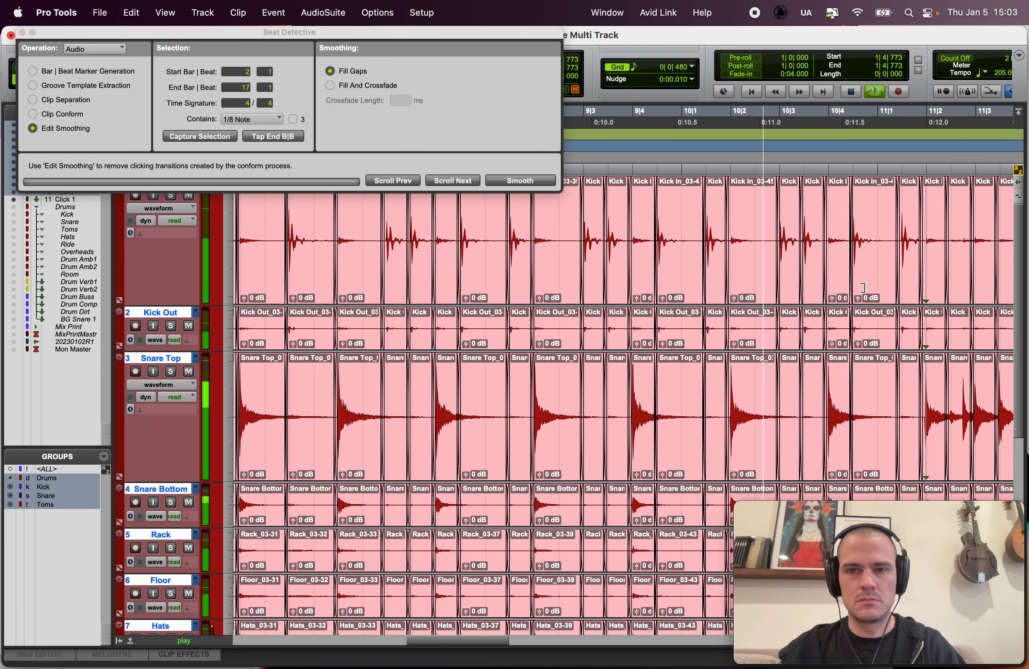
Step: Stop playback and examine the crossfaded drum clips around bars 6 to 9 for the suspect beat
key("space")
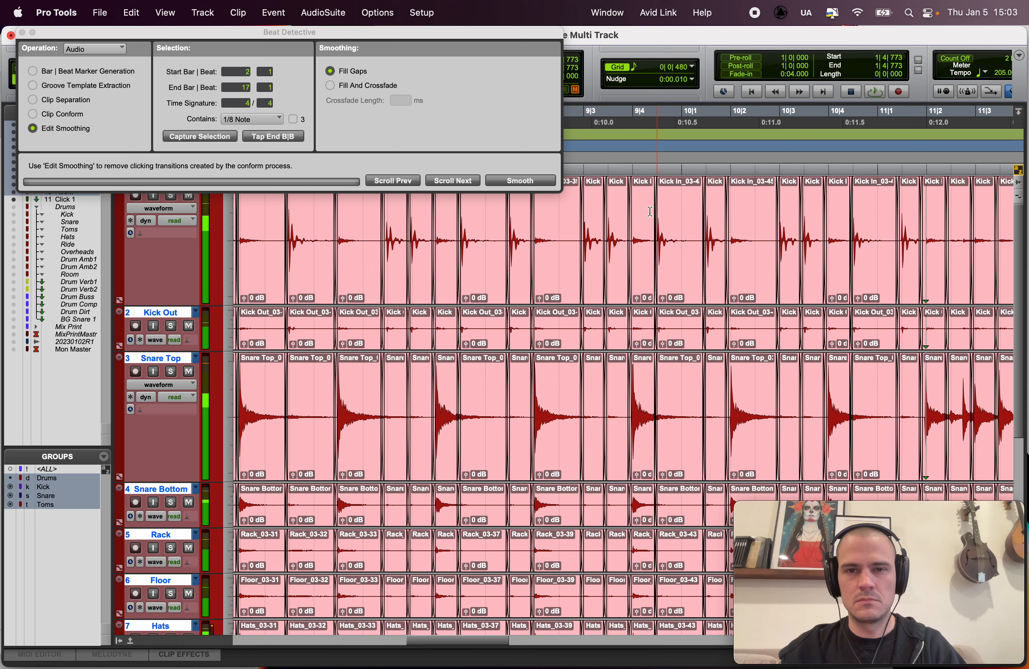
left_click(563, 219)
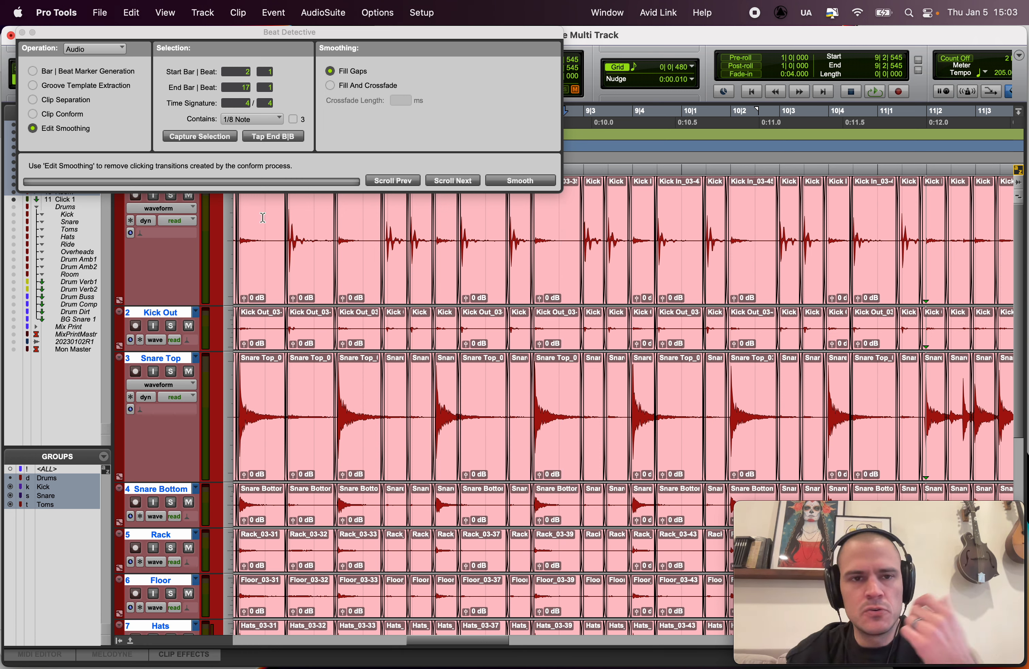
scroll(262, 217, "left", 3)
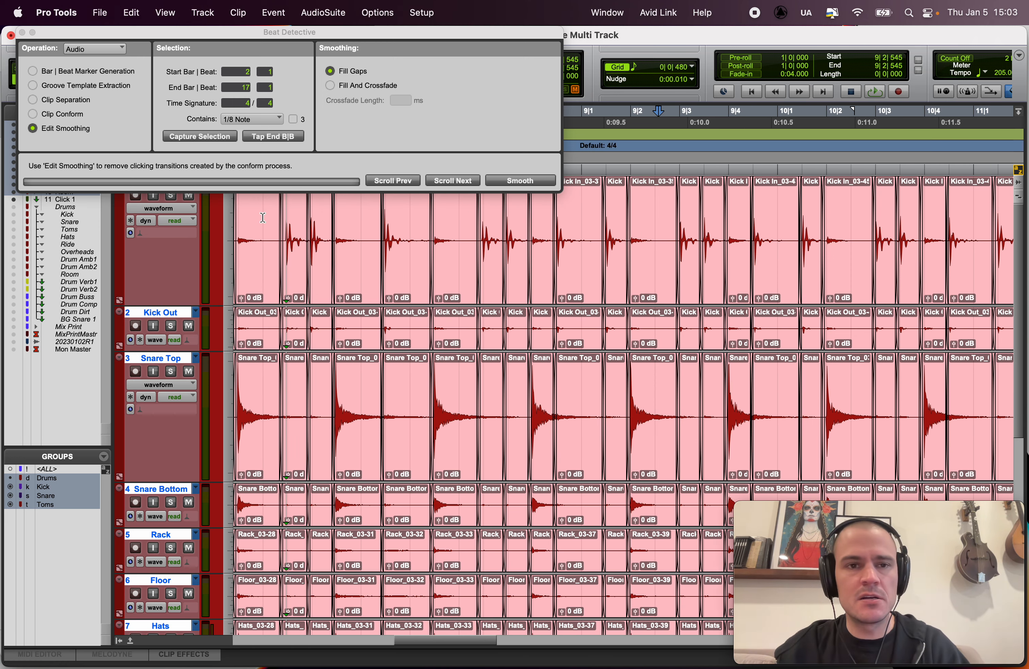
left_click(262, 217)
key("t")
scroll(386, 218, "left", 2)
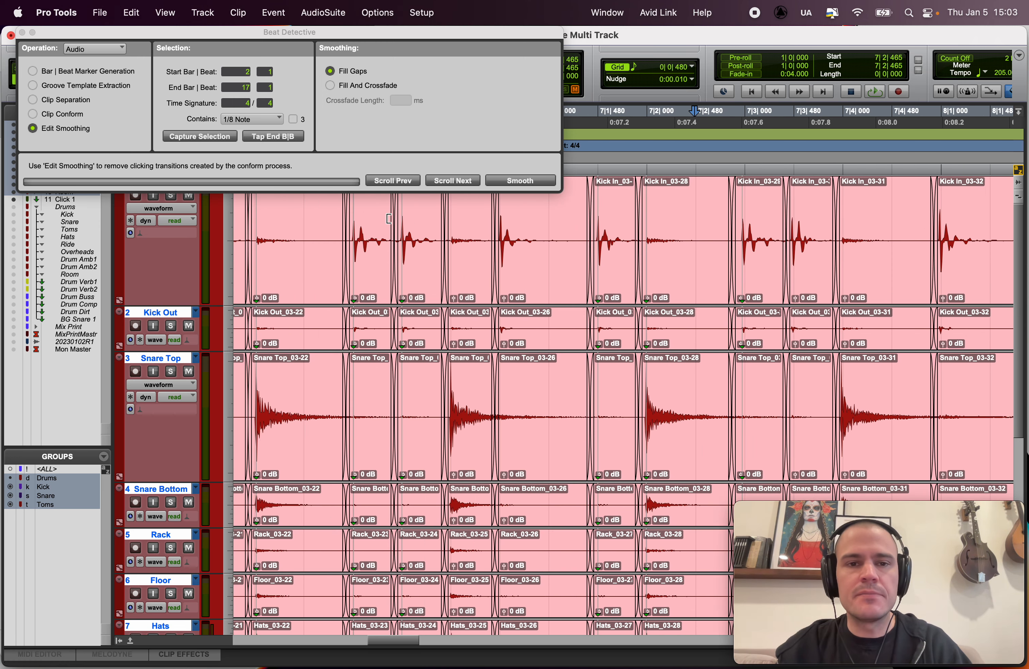
left_click(295, 210)
left_click(266, 210)
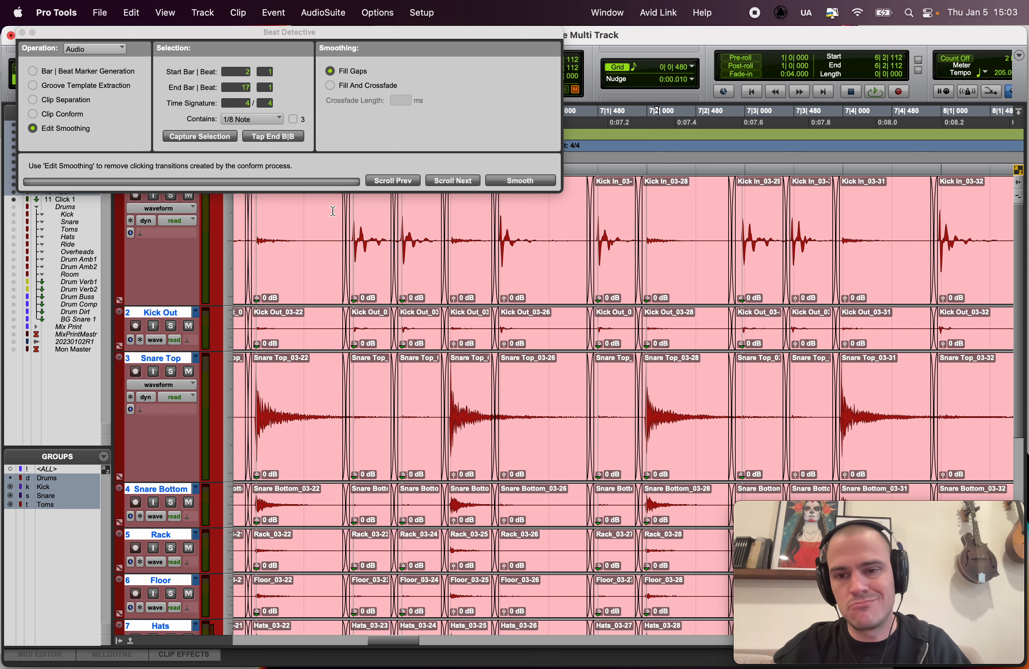
key("r")
scroll(335, 240, "right", 3)
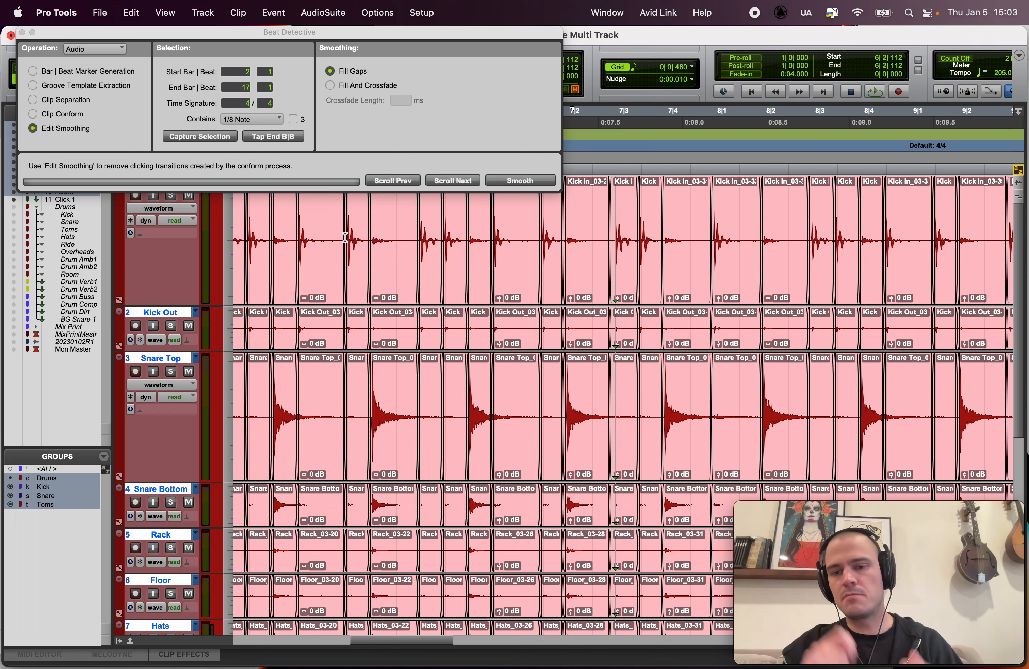
Step: Play the edited drum tracks from 5|4|426 to locate the beat that sounds off
left_click(328, 235)
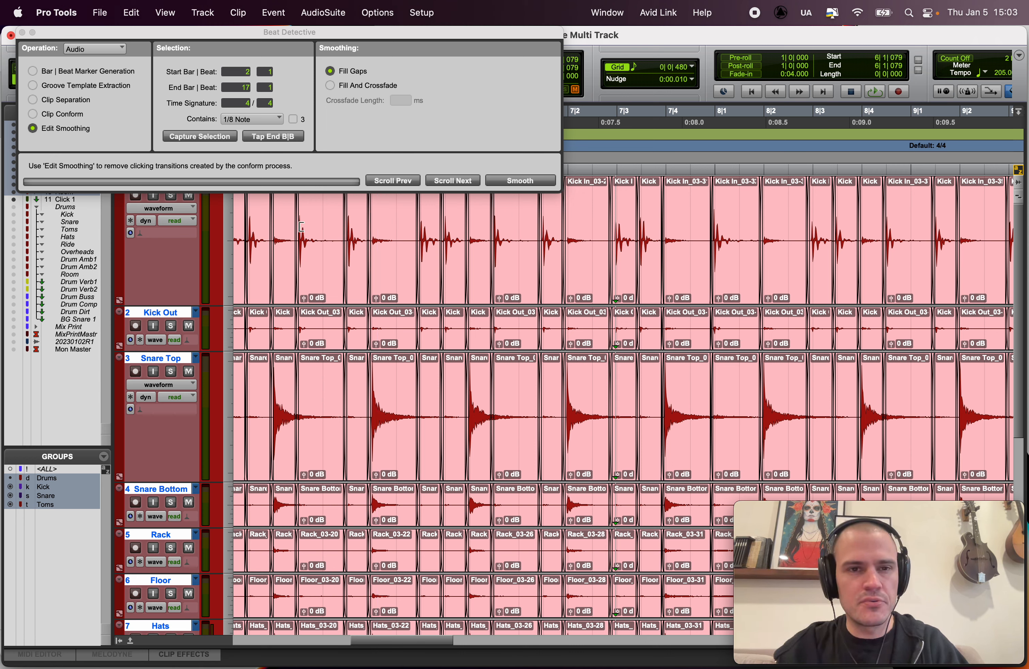
left_click(286, 225)
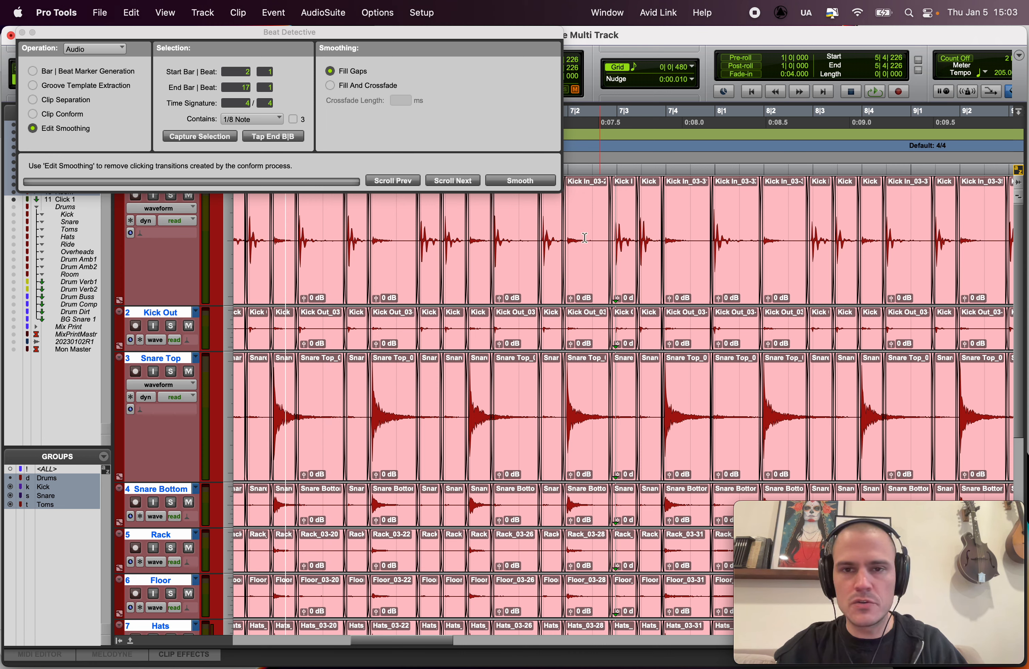
key("space")
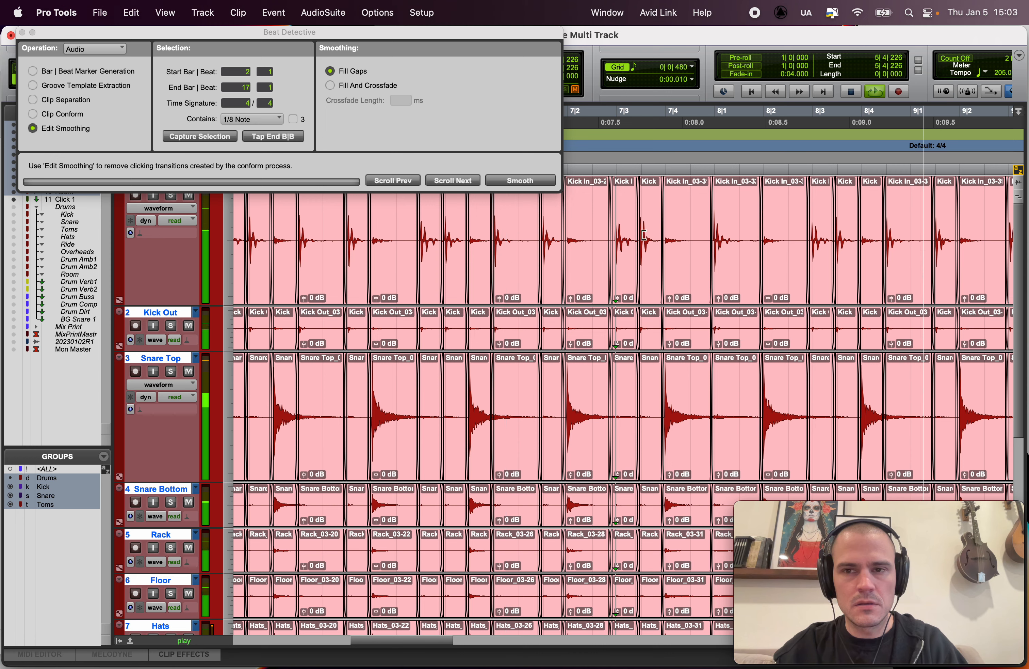
key("space")
key("space")
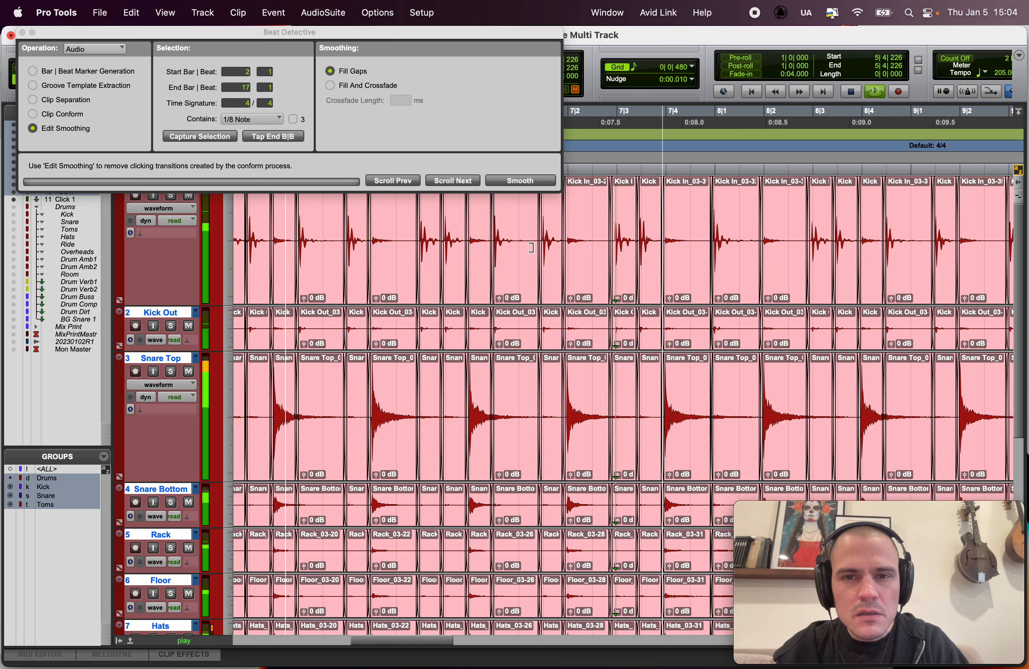
key("space")
Step: Increase the Ride track's height to inspect its waveform between 8|2 and 8|3
left_click(775, 228)
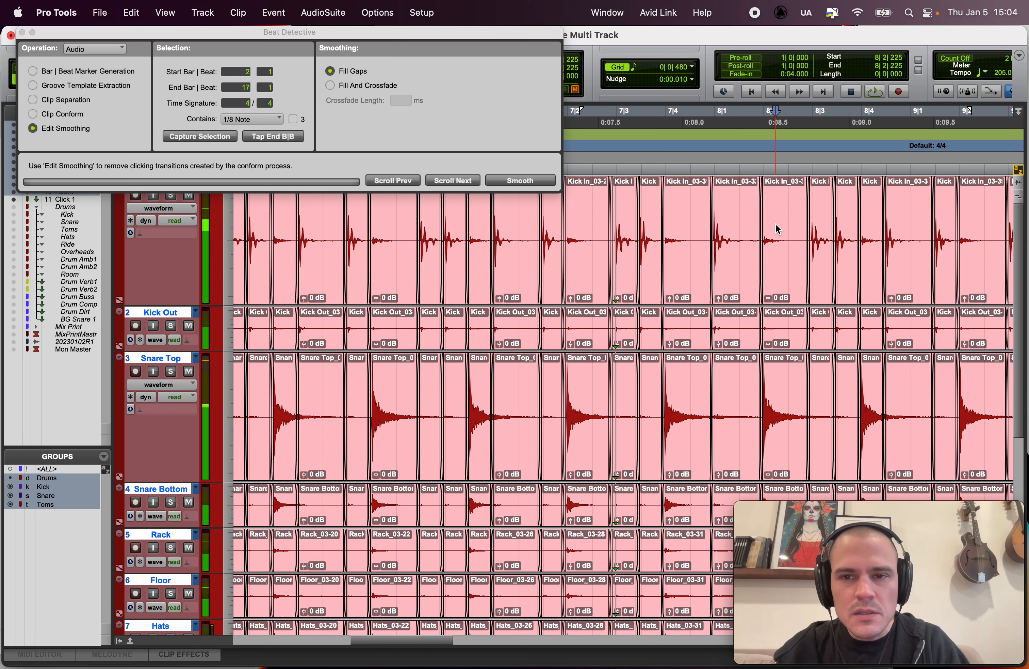
key("t")
key("t")
key("t")
key("alt+super+bracketright")
key("alt+super+bracketright")
key("alt+super+bracketright")
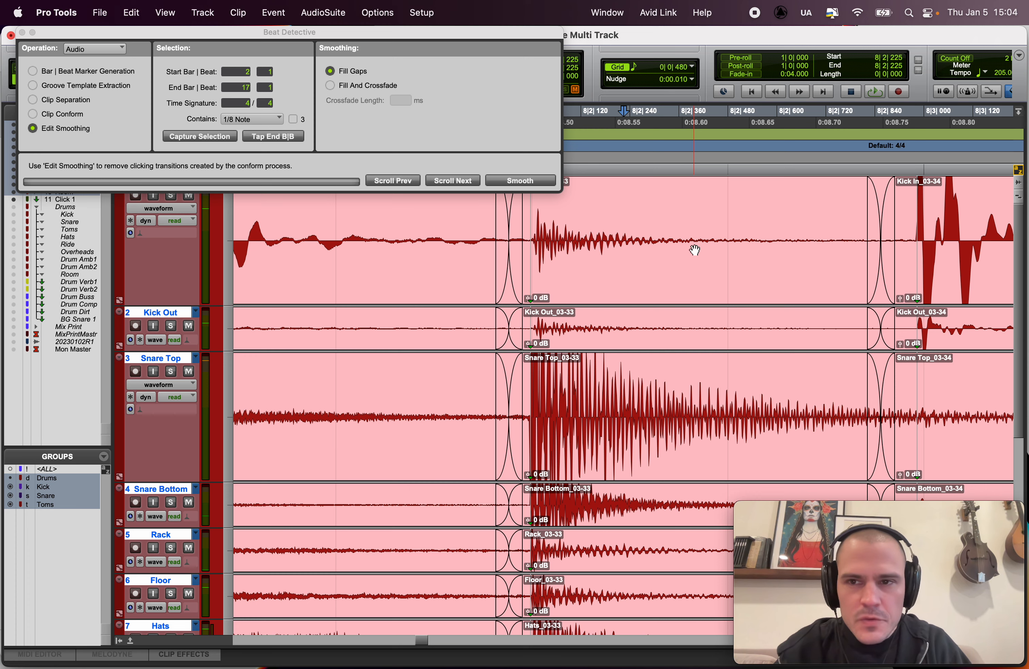
scroll(695, 251, "right", 2)
scroll(695, 250, "down", 6)
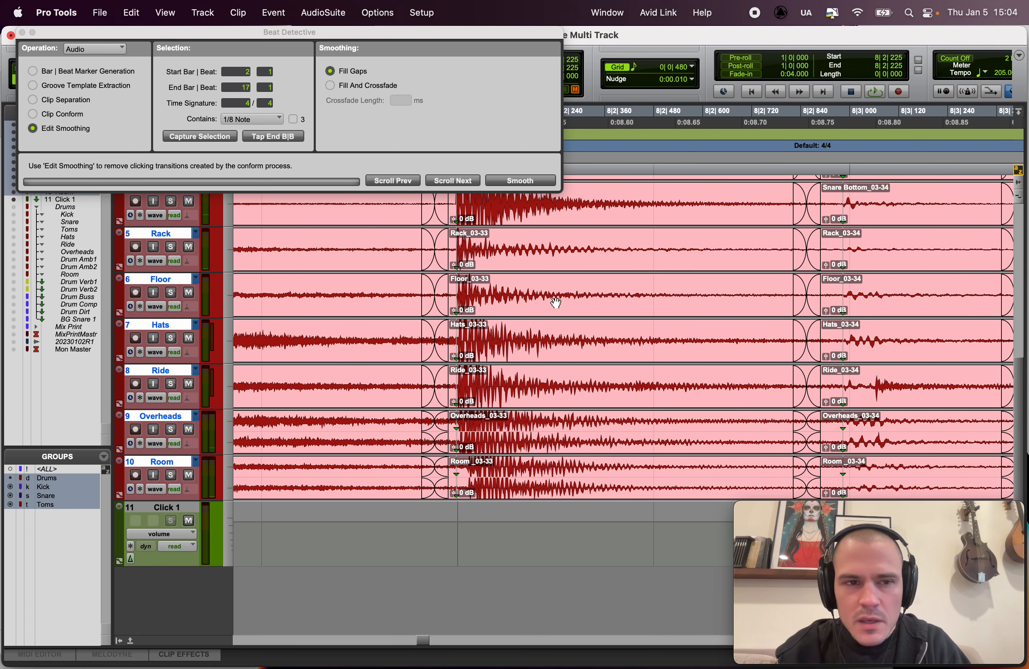
left_click(229, 381)
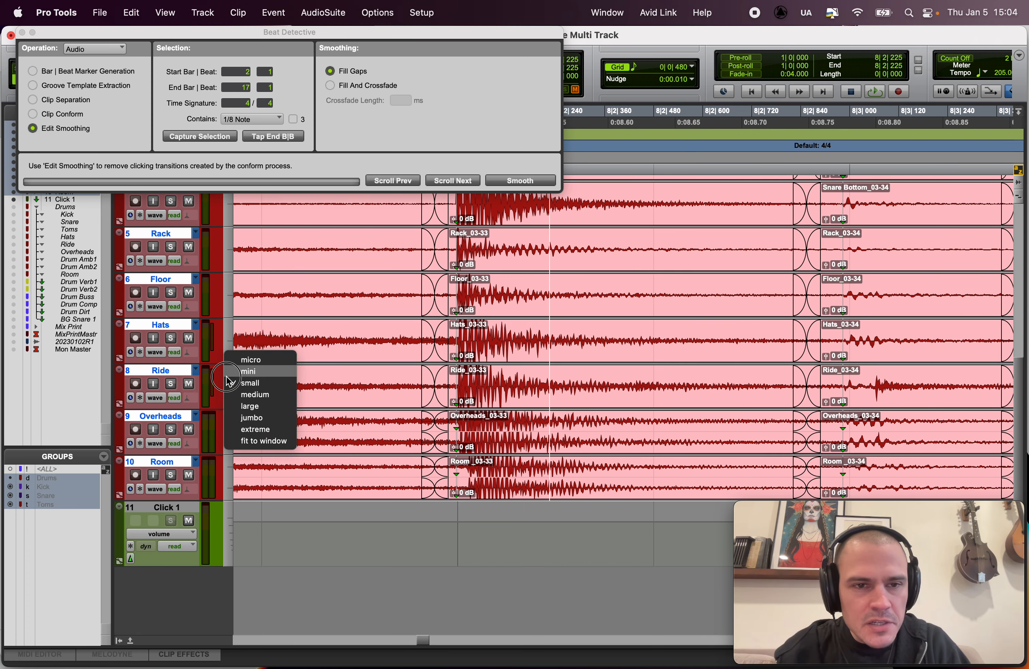
left_click(251, 411)
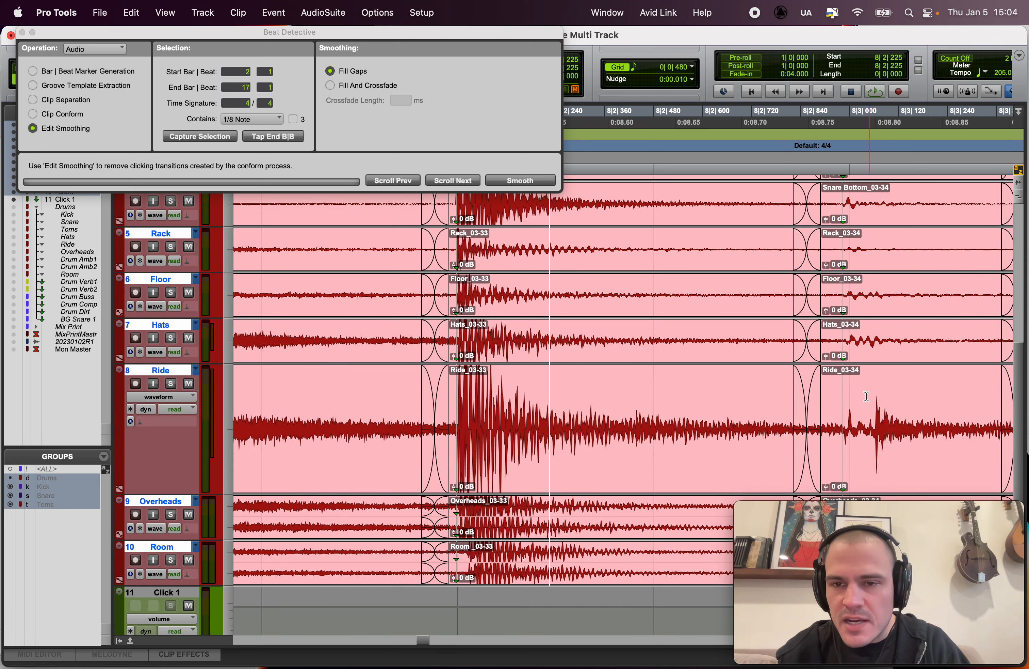
Step: Select the offset between the kick onset and the ride hit on Kick In, from 8|2|940 to 8|3|063
scroll(877, 395, "right", 2)
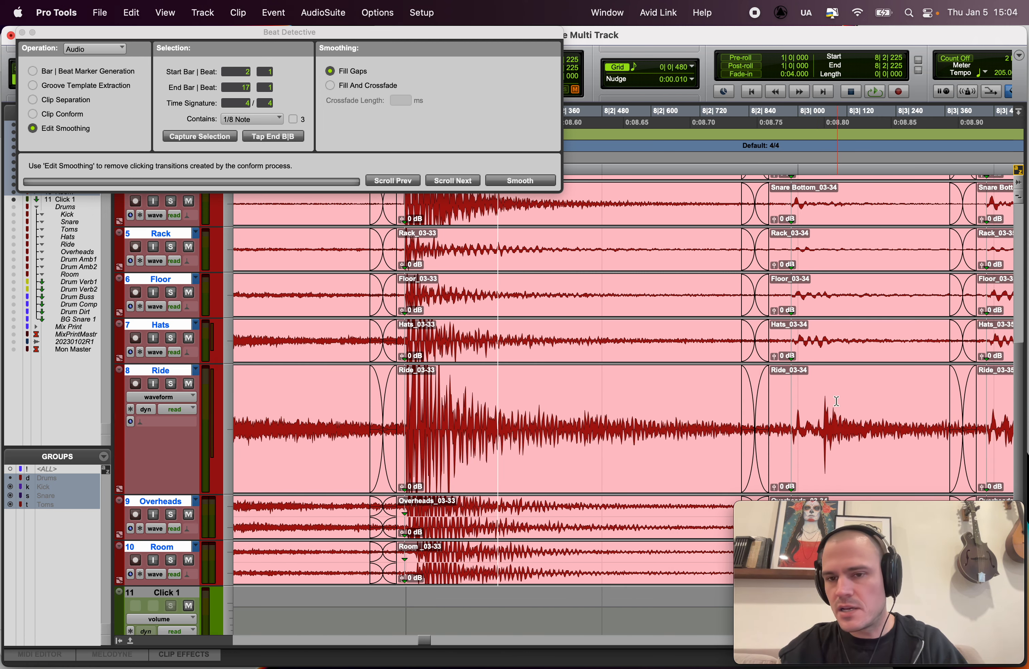
scroll(811, 421, "up", 7)
left_click_drag(790, 194, 825, 199)
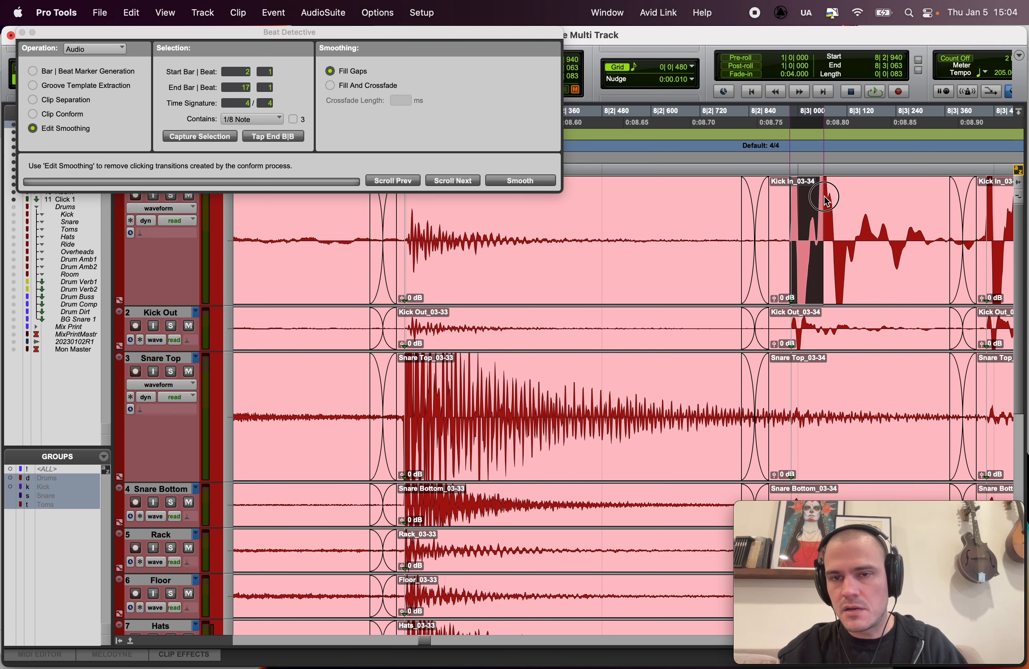
Step: Set the Snare Top, Kick Out, Snare Bottom, Rack, Floor and Hats tracks to micro height
left_click(222, 363)
left_click(230, 328)
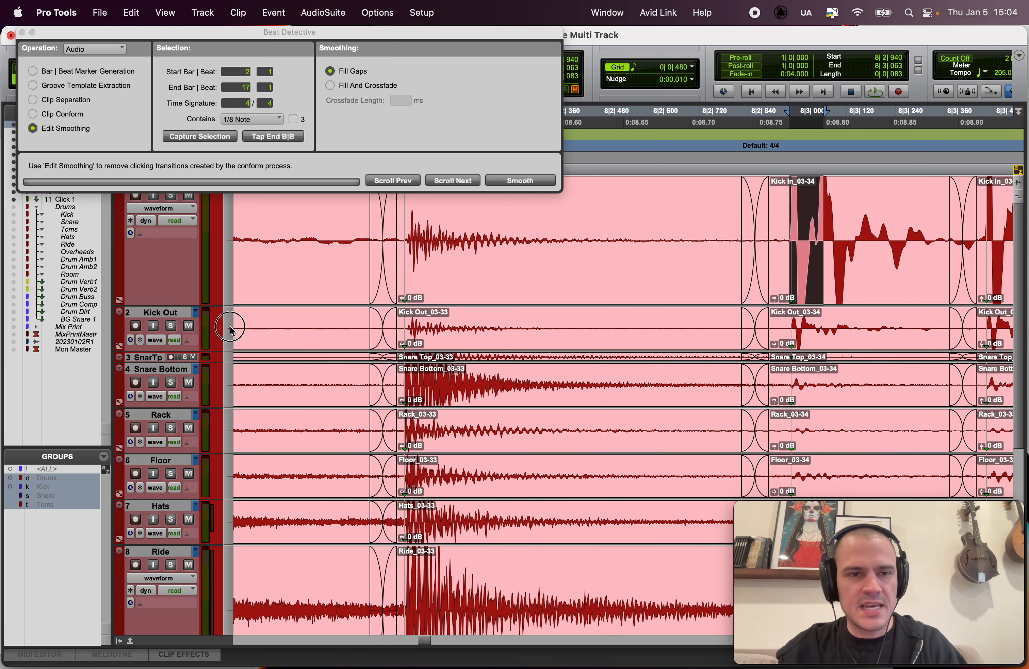
left_click(231, 329)
left_click(230, 312)
left_click(233, 335)
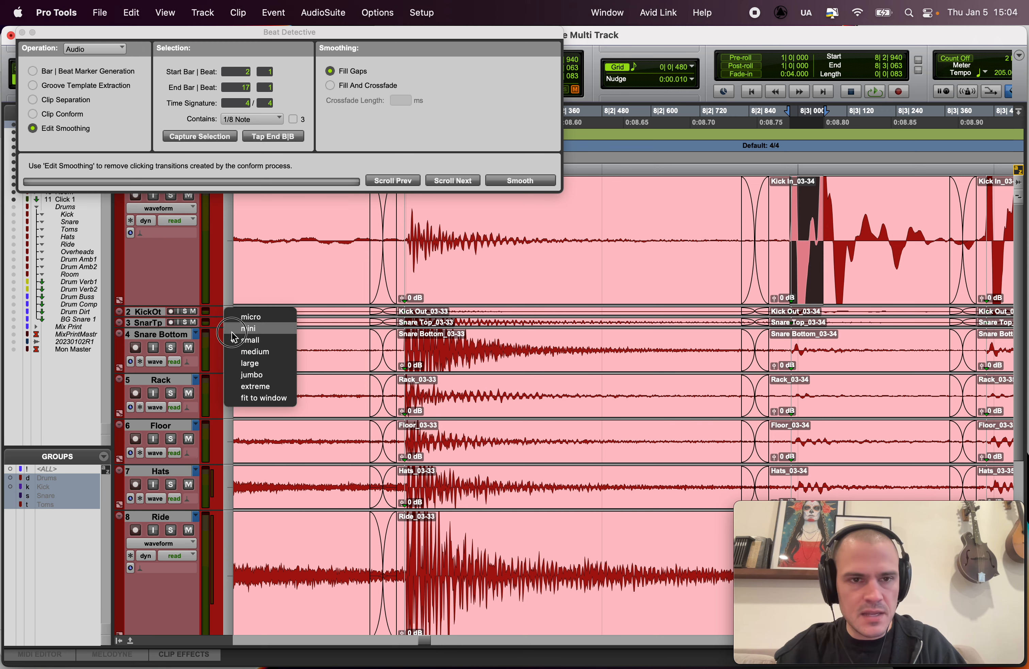
left_click(233, 320)
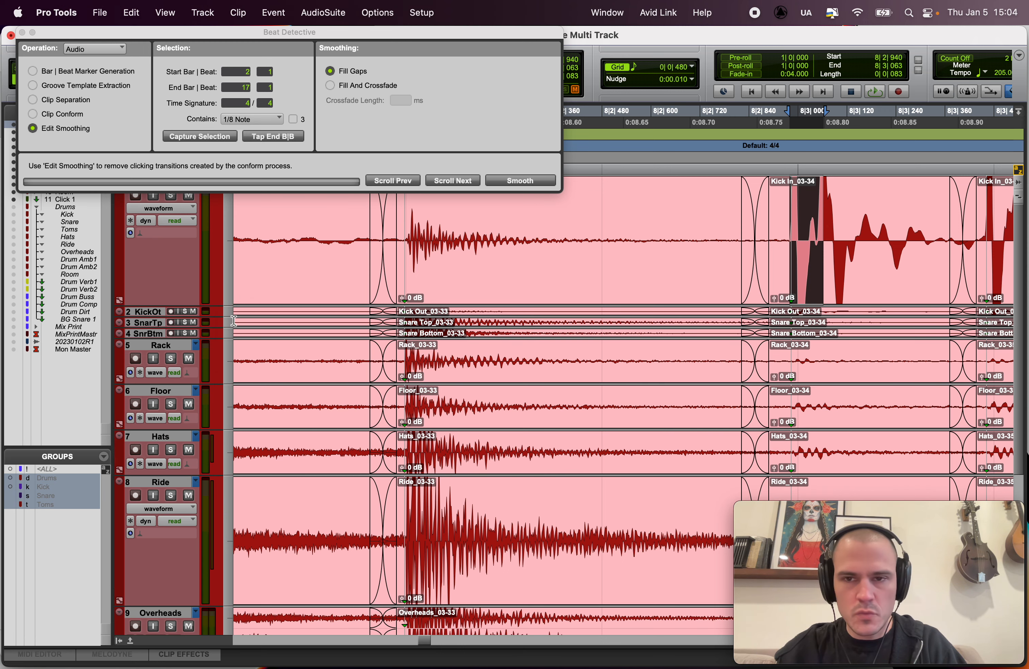
left_click(229, 347)
left_click(234, 329)
left_click(230, 367)
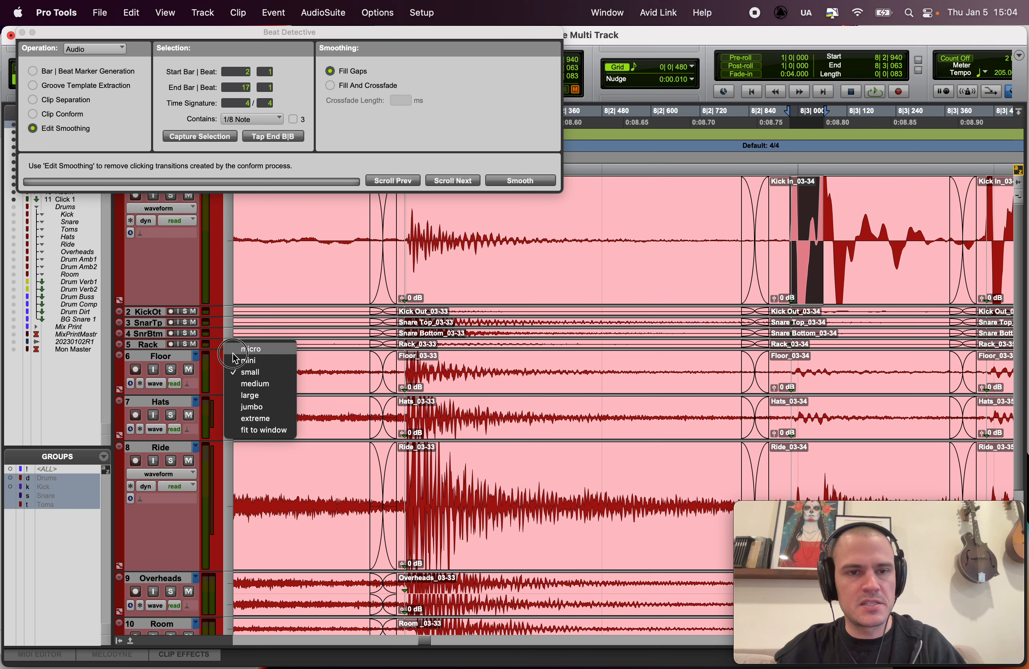
left_click(230, 355)
left_click(231, 366)
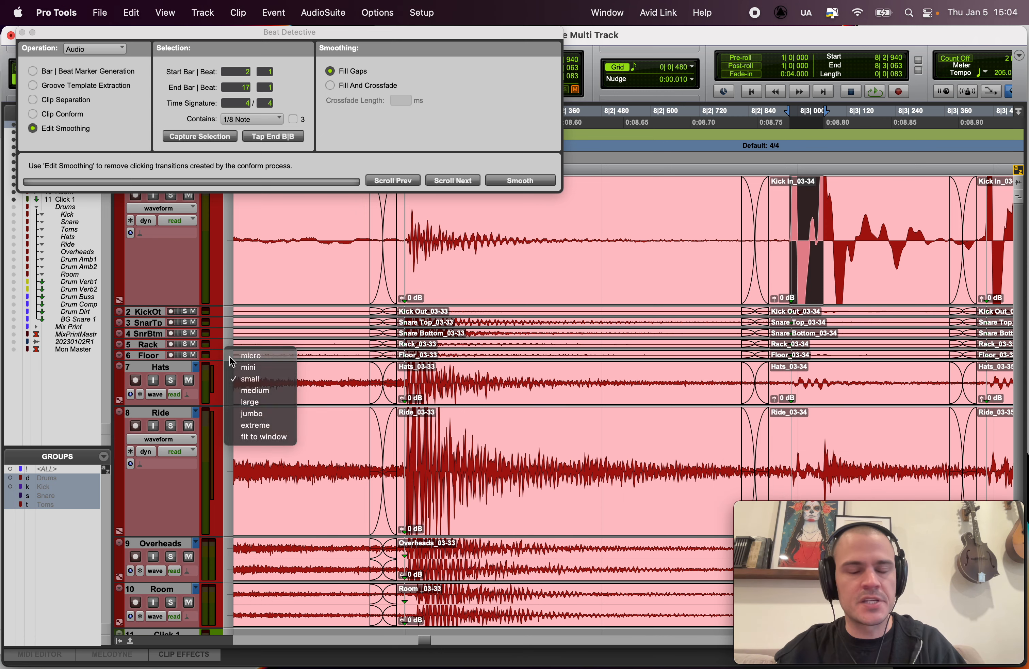
left_click(232, 357)
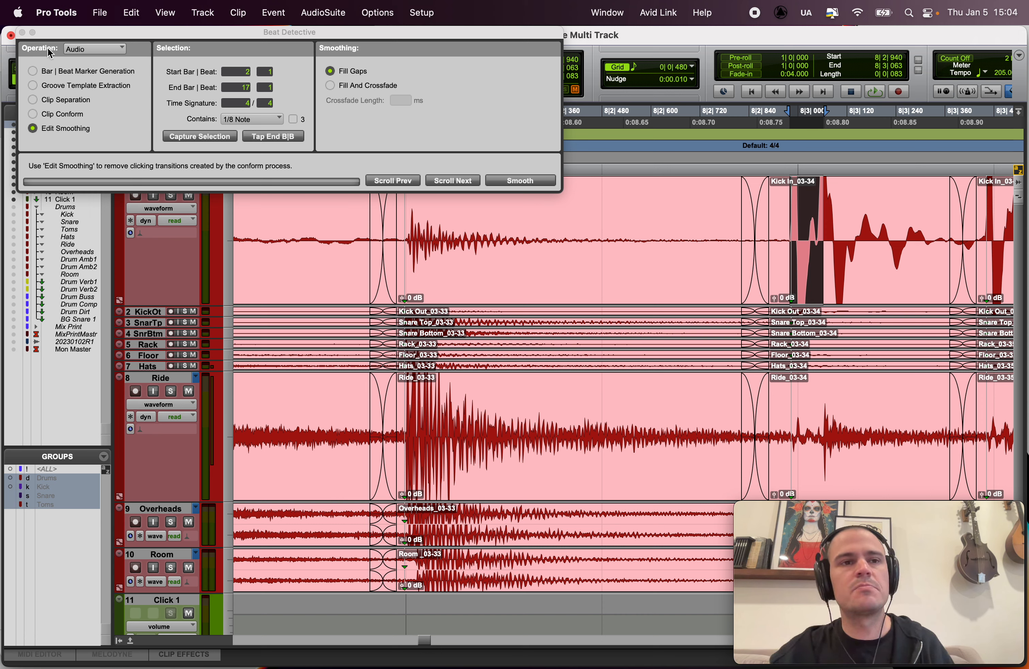
Step: Close Beat Detective and select the kick-to-ride offset from 8|2|935 to 8|3|061 across the Kick In through Ride tracks
left_click(32, 34)
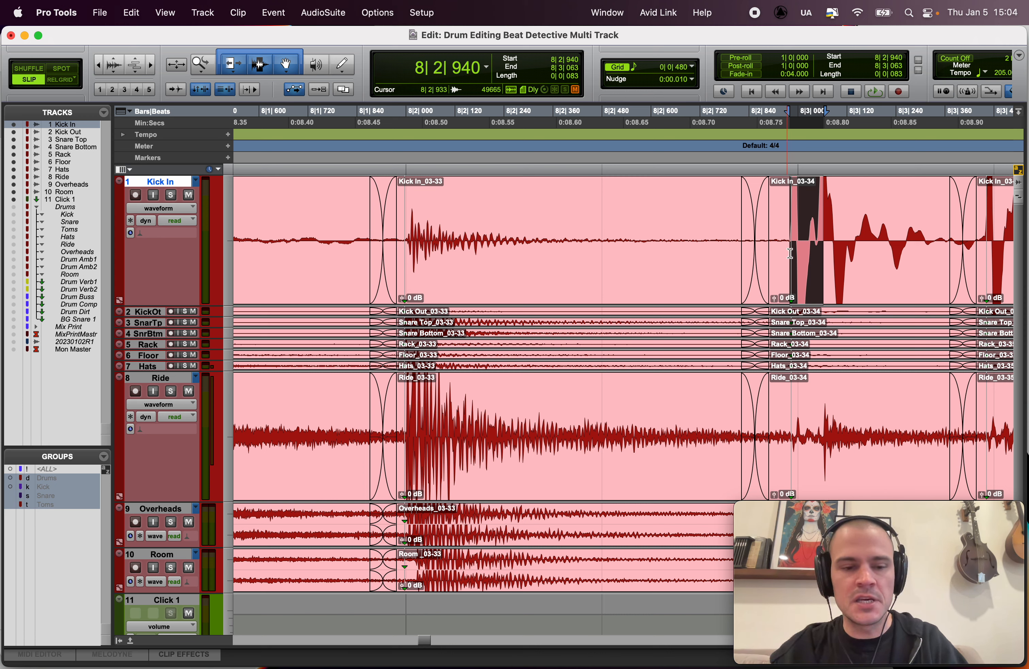
left_click_drag(788, 212, 824, 404)
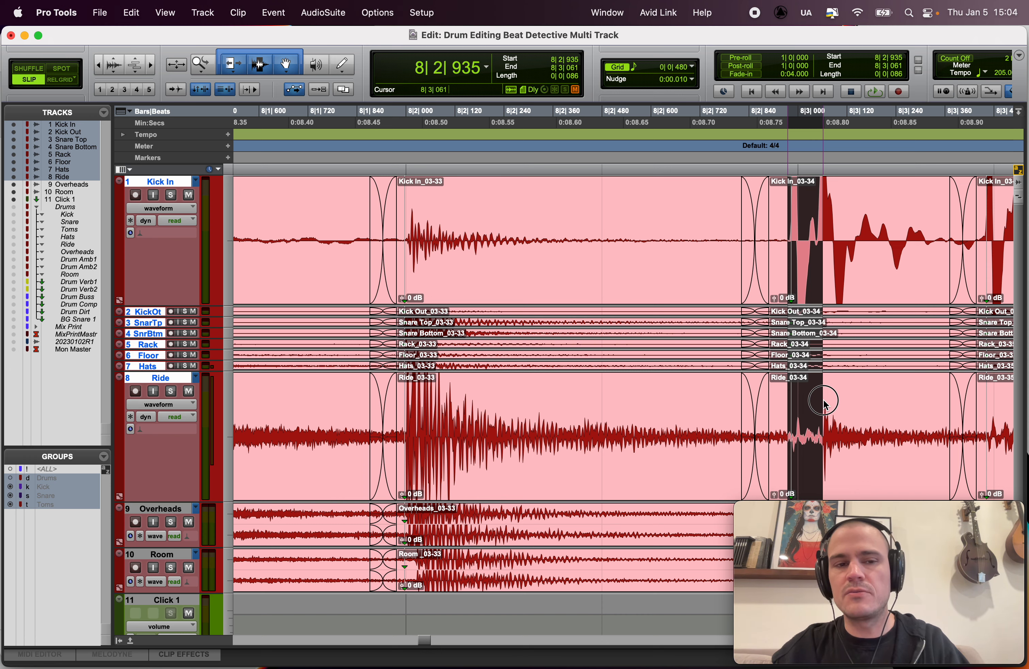
scroll(771, 402, "right", 1)
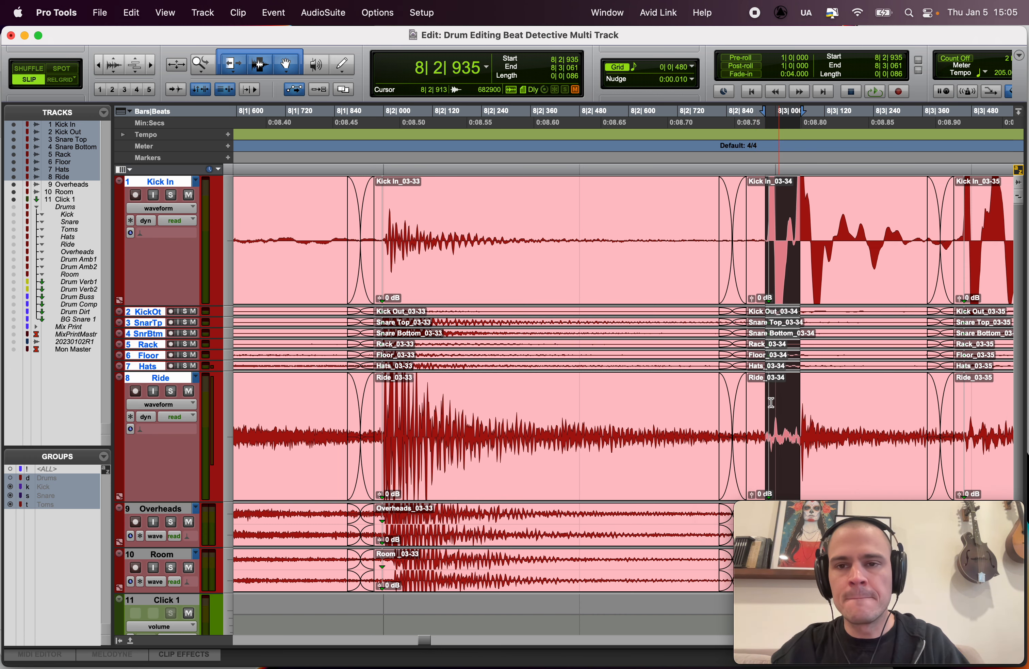
scroll(771, 402, "right", 10)
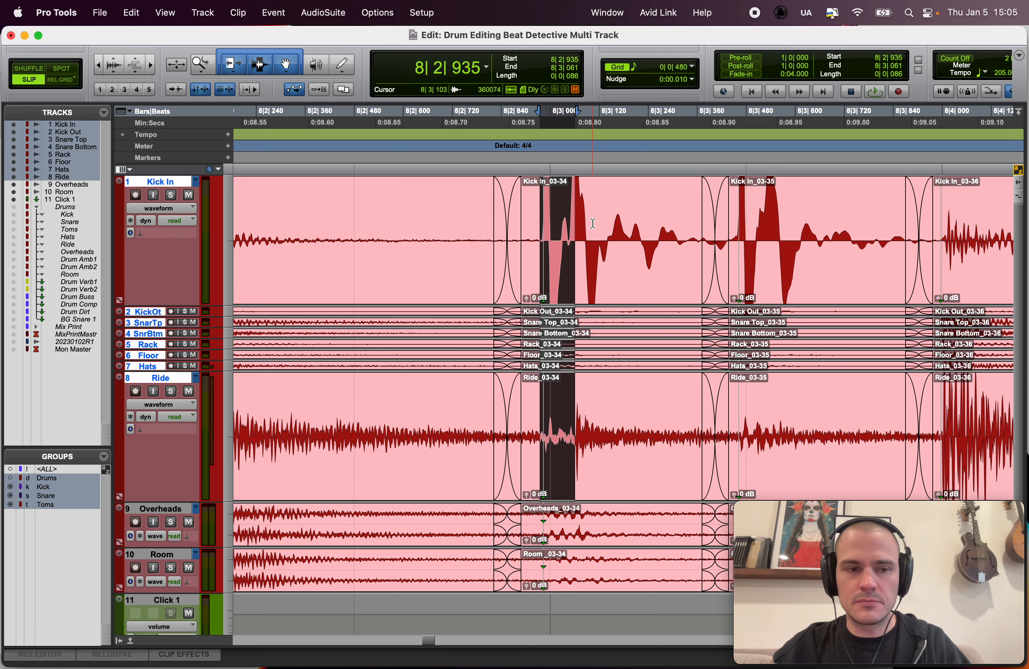
Step: Separate the clips on all ten drum tracks at 8|3|064, just before the ride hit
left_click(581, 219)
key("super+bracketright")
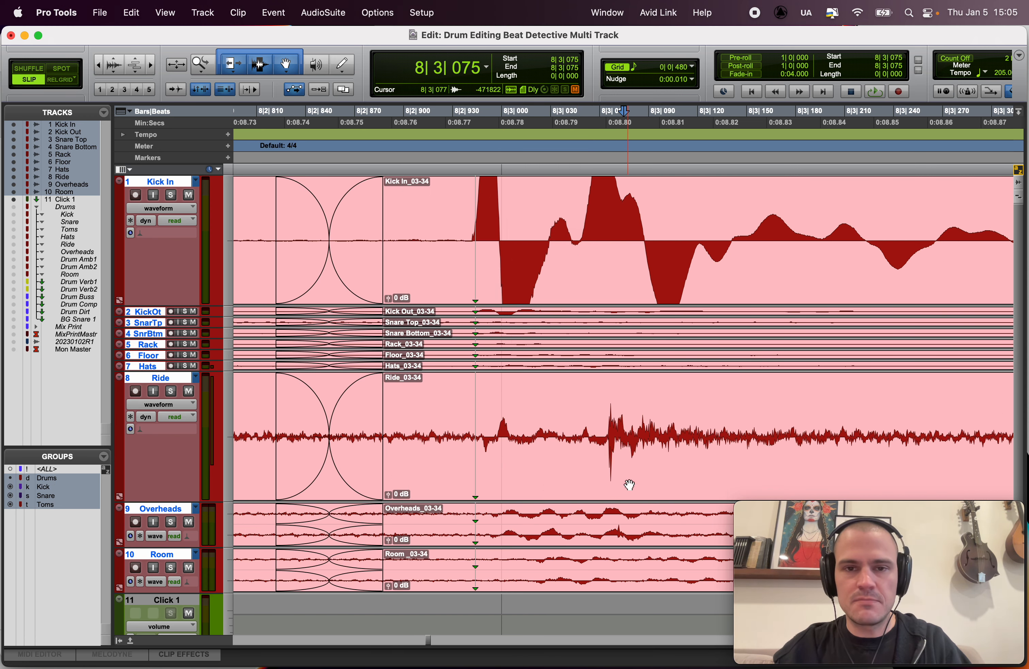
left_click(608, 430)
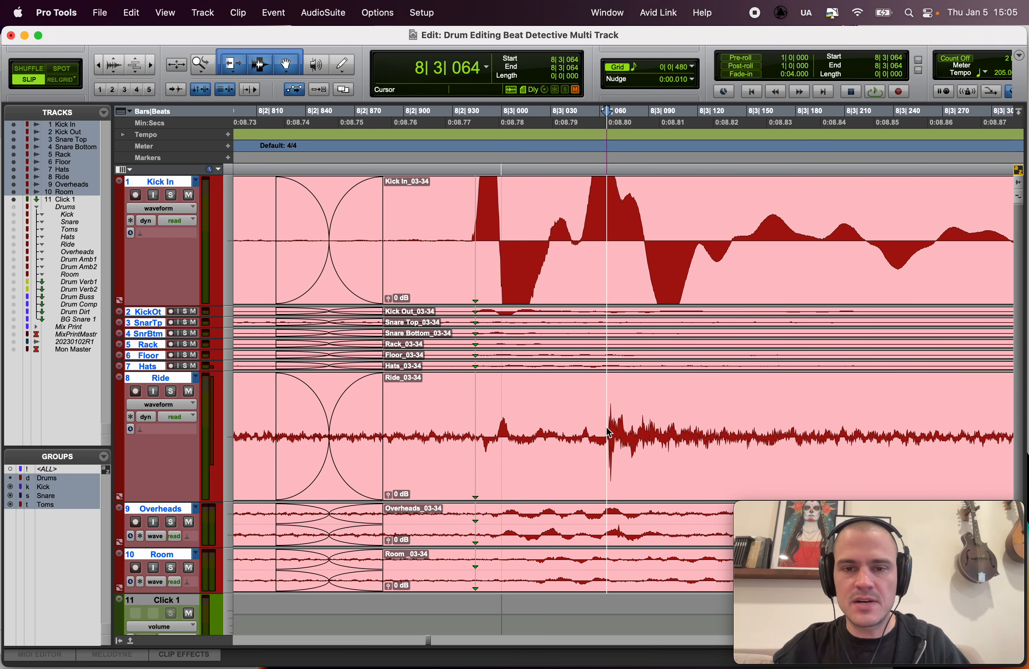
key("super+e")
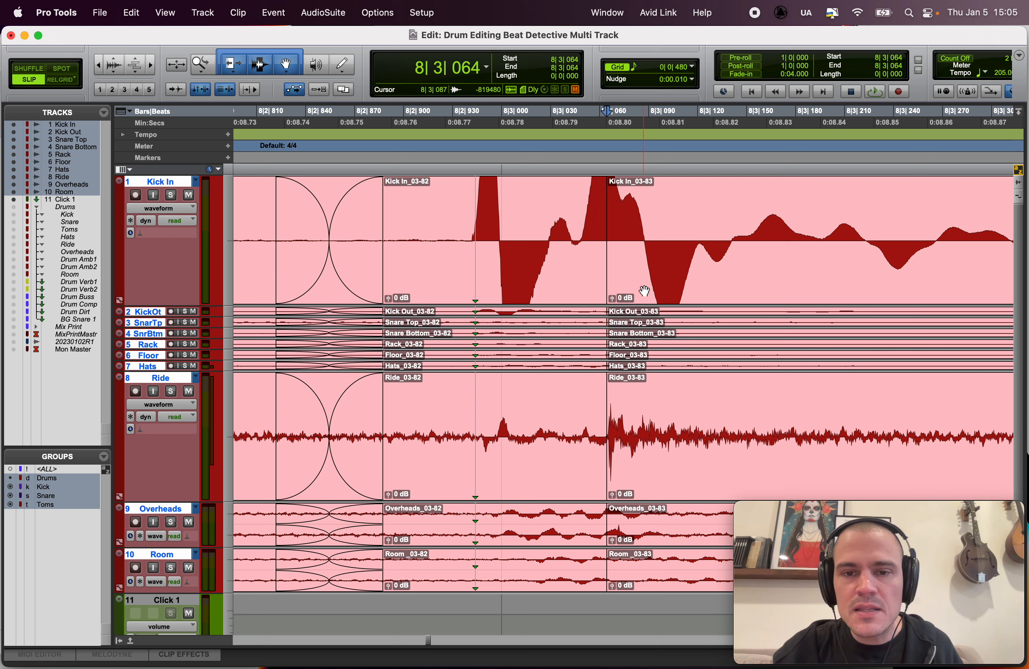
Step: Try moving the separated drum clips earlier to start at 8|2|937, before the kick onset, and undo the move
left_click_drag(646, 290, 575, 300)
left_click_drag(549, 307, 502, 309)
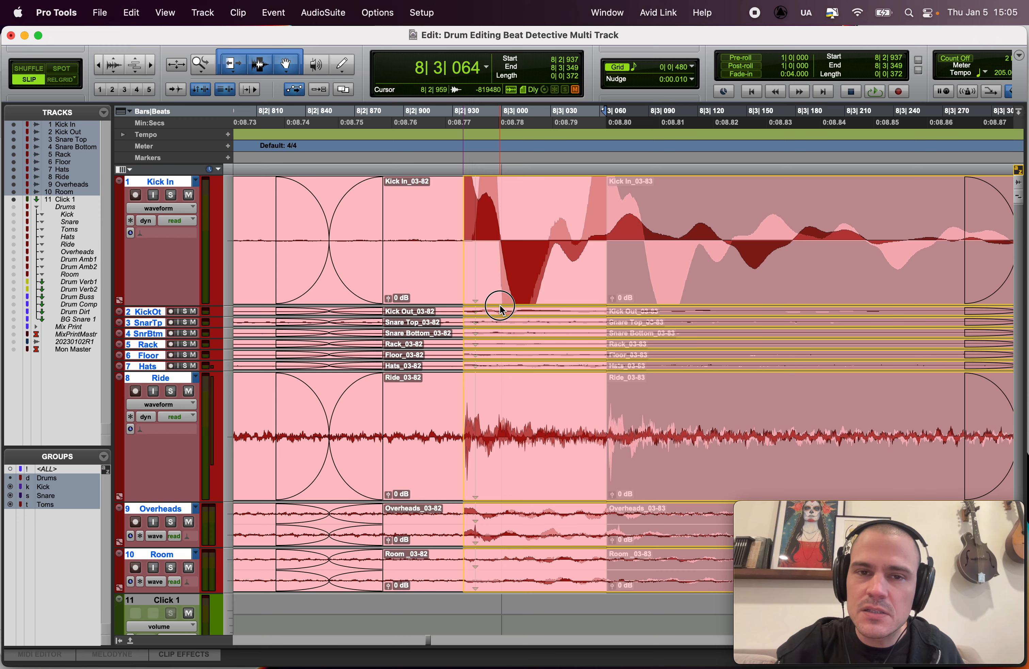
left_click_drag(502, 309, 500, 304)
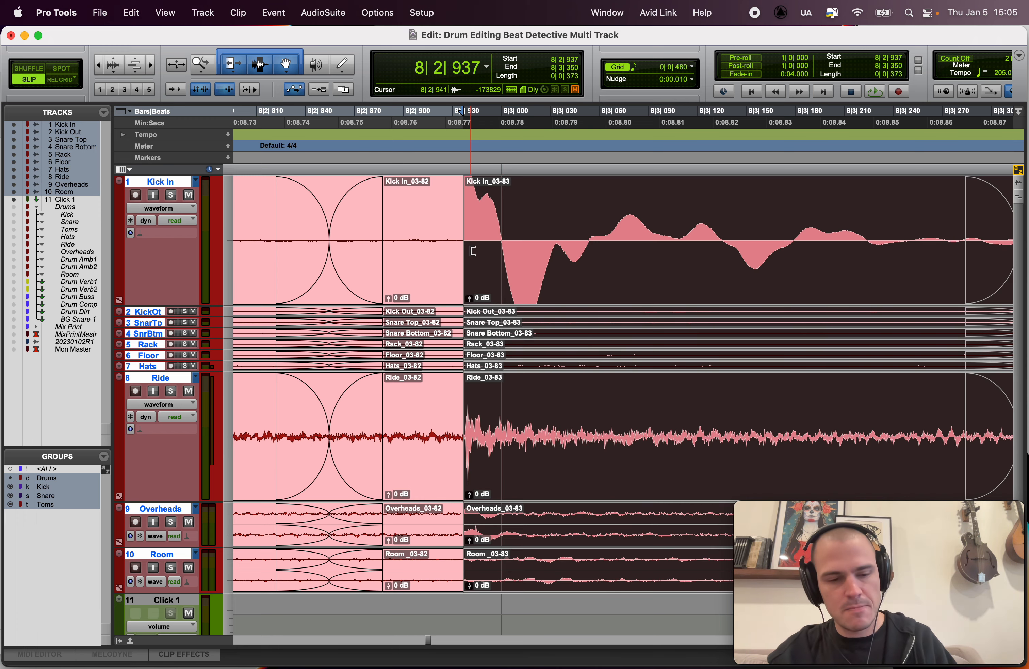
key("super+z")
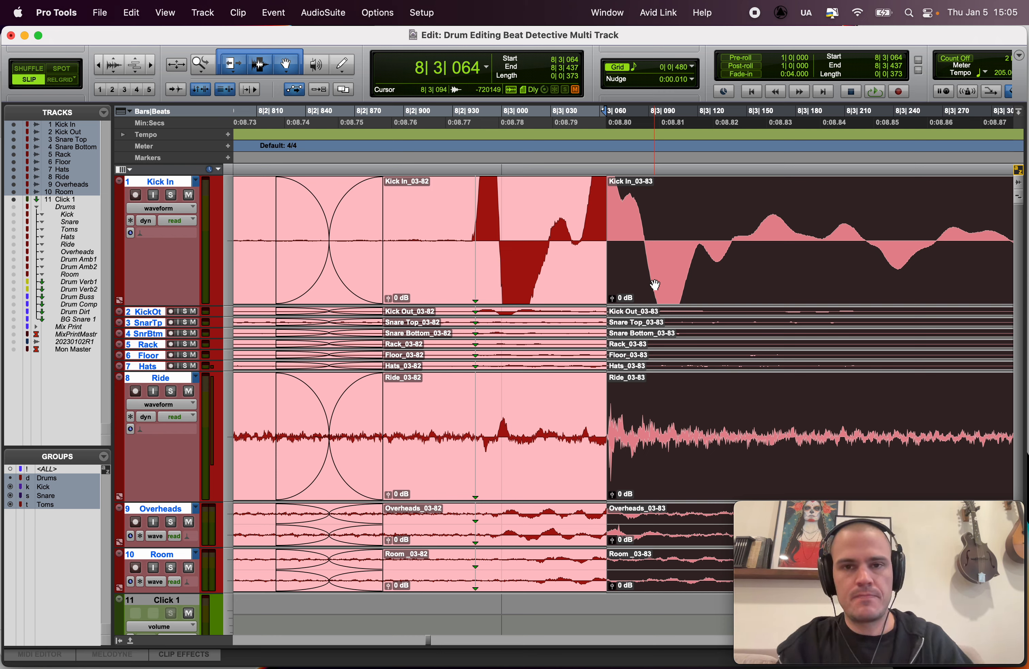
Step: Move the separated drum clips earlier so they start at 8|2|959, and suspend the edit groups
left_click_drag(655, 282, 550, 287)
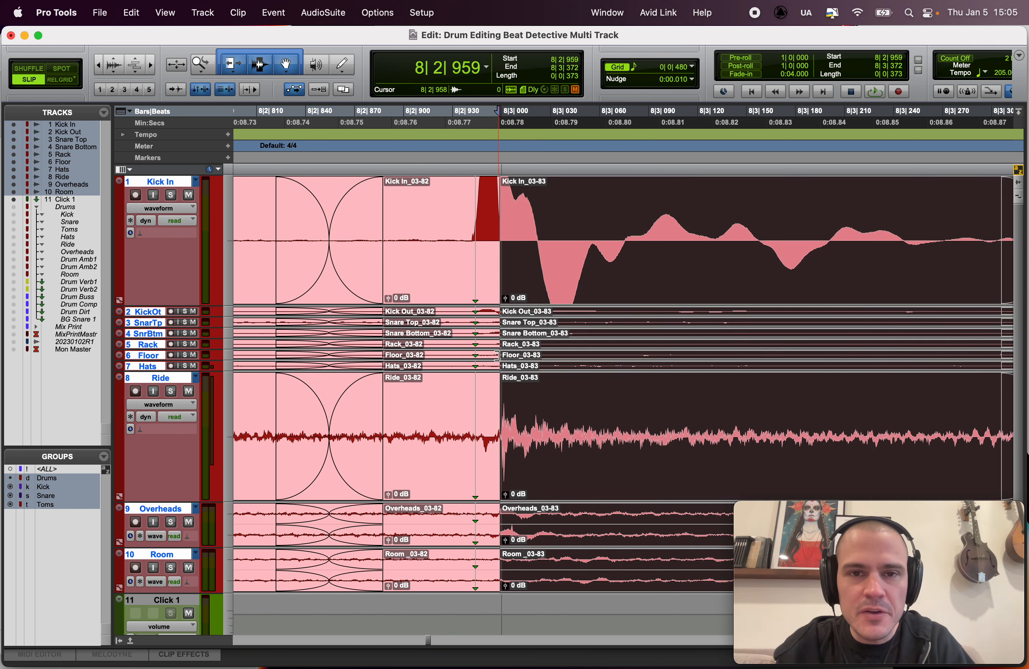
key("super+shift+g")
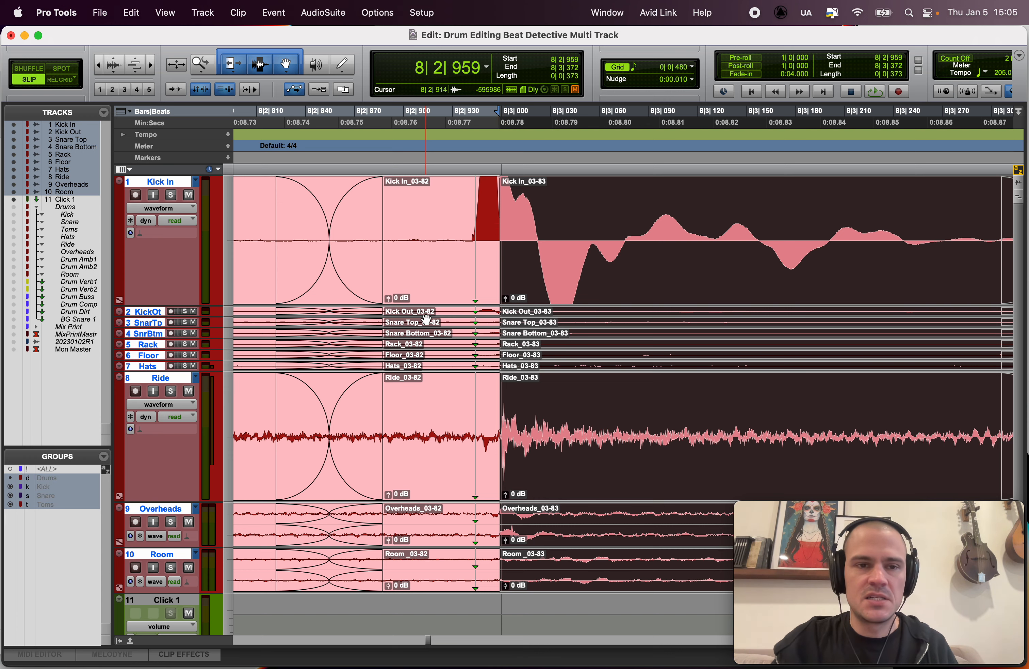
Step: Enlarge the Kick Out track beneath Kick In and resume the edit groups with the Drums group off, so the kick tracks edit separately
left_click(148, 312)
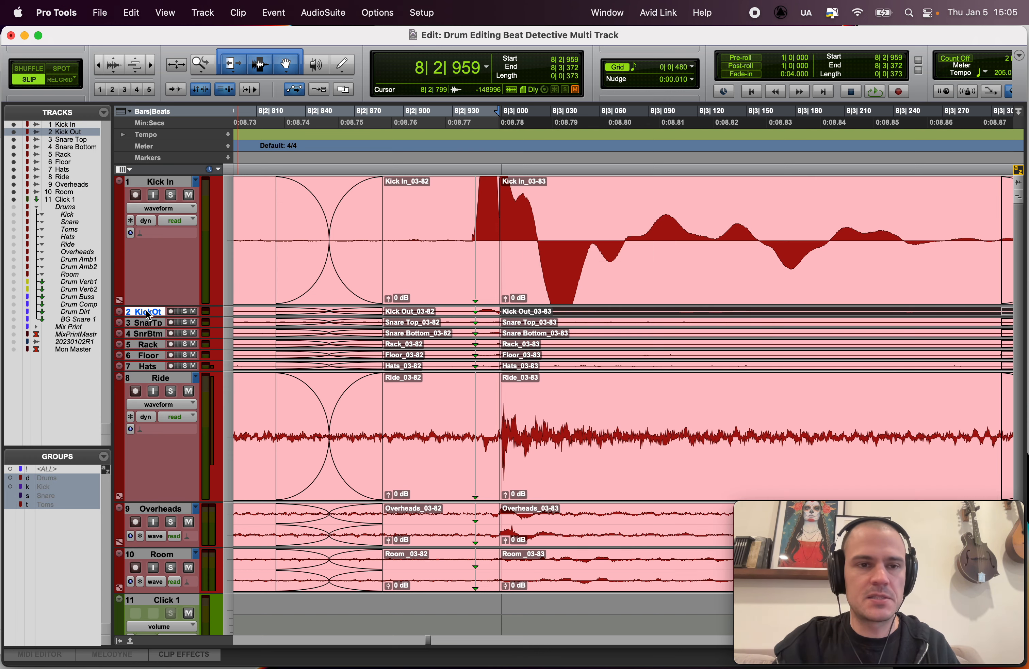
left_click(163, 182, "shift")
left_click_drag(494, 225, 818, 260)
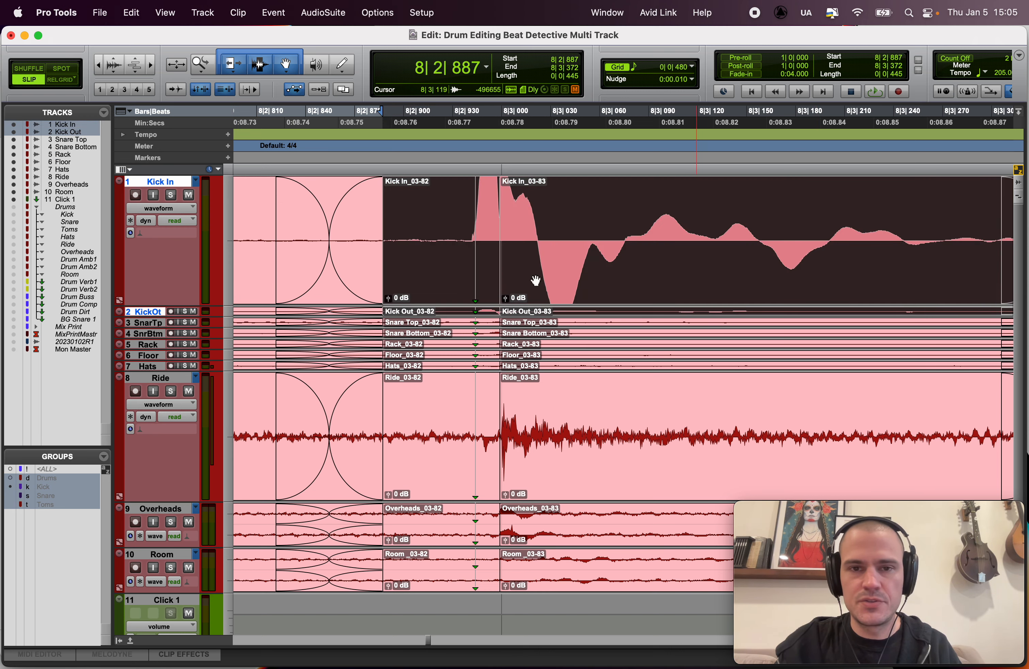
left_click(230, 311)
left_click(254, 384)
left_click(447, 224)
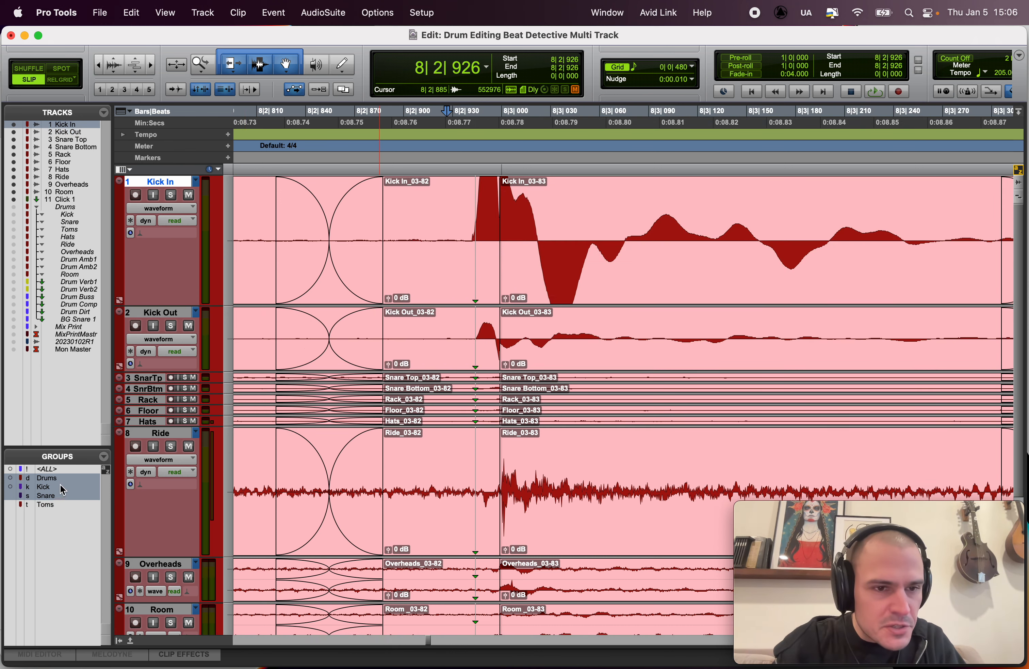
Step: Extend the kick clips before the cut past the second kick hit and crossfade both kick tracks from 8|3|154 to 8|3|219
left_click_drag(493, 229, 860, 228)
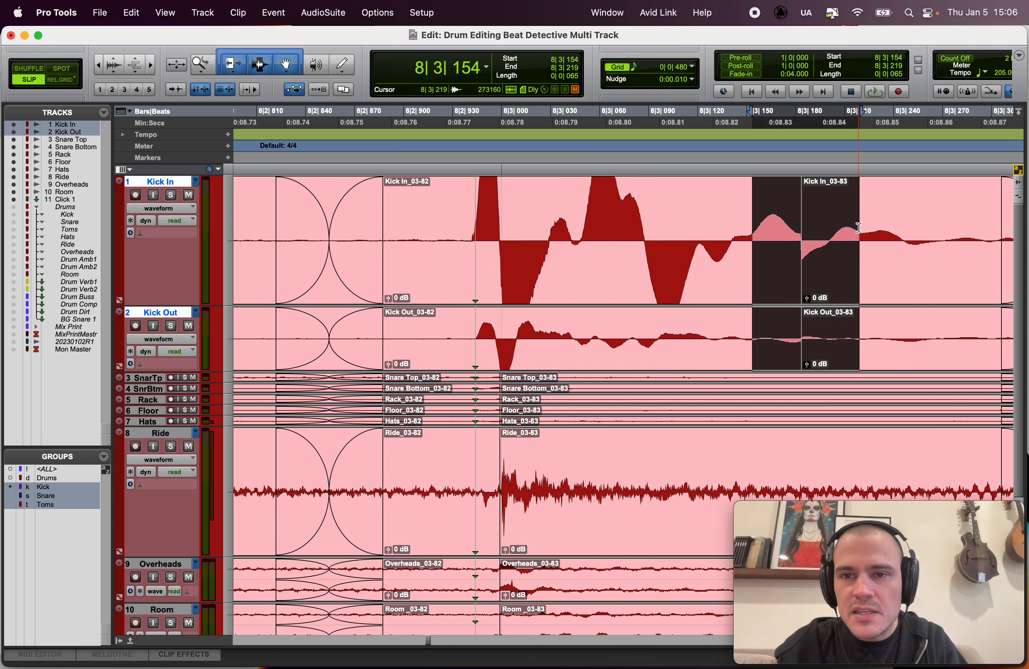
key("f")
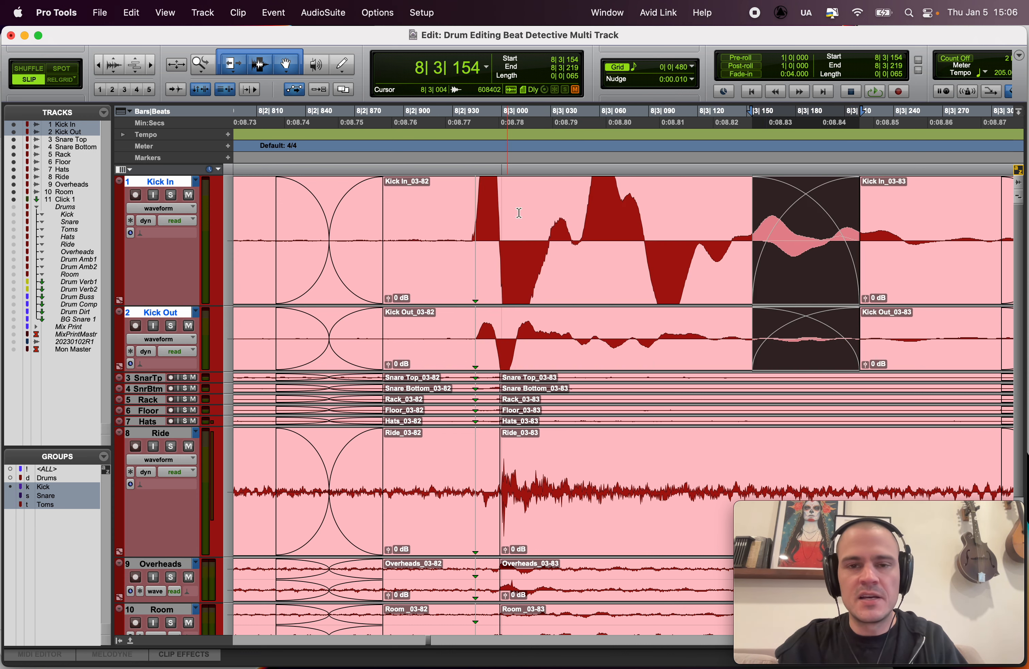
key("r")
Step: Examine the kick onset against the ride, overheads and room hits around 8|2|936 to 8|2|951
left_click_drag(543, 493, 547, 493)
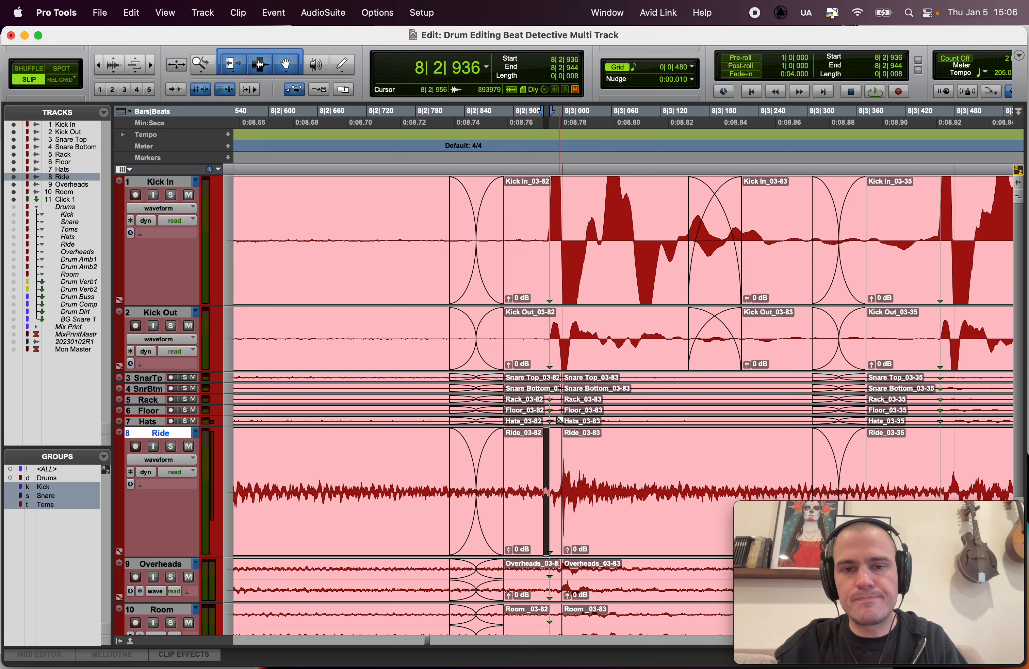
left_click(557, 208)
key("t")
key("t")
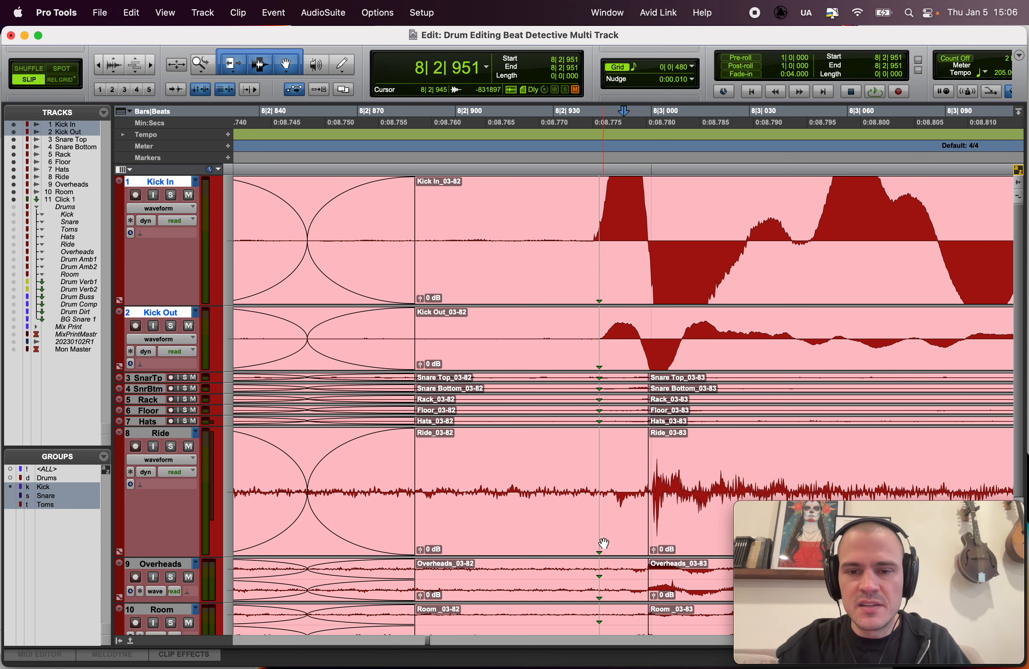
scroll(663, 539, "down", 5)
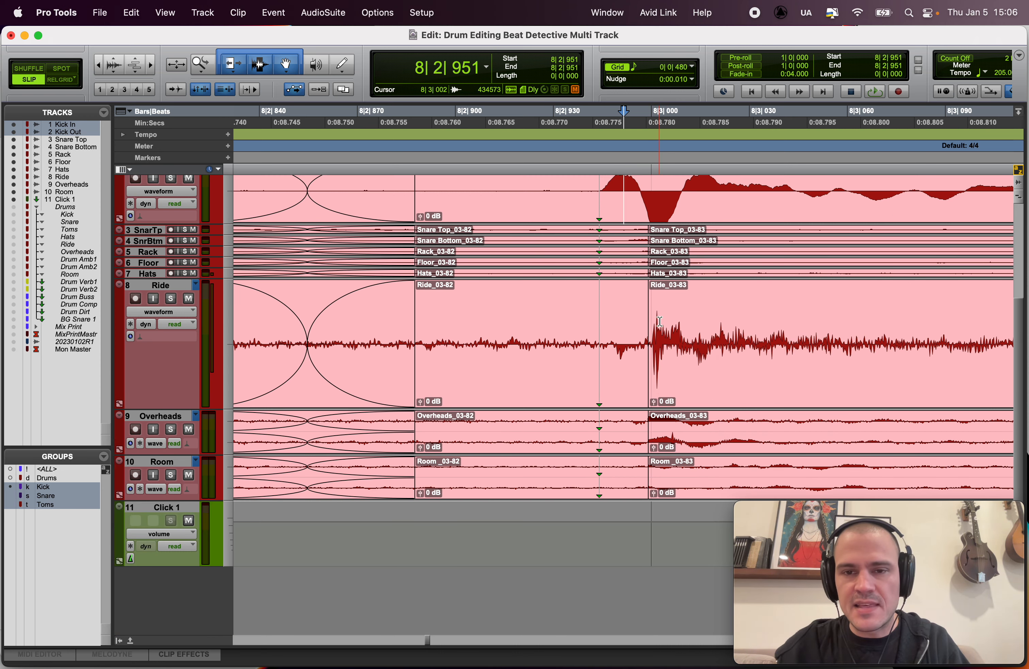
scroll(663, 354, "up", 5)
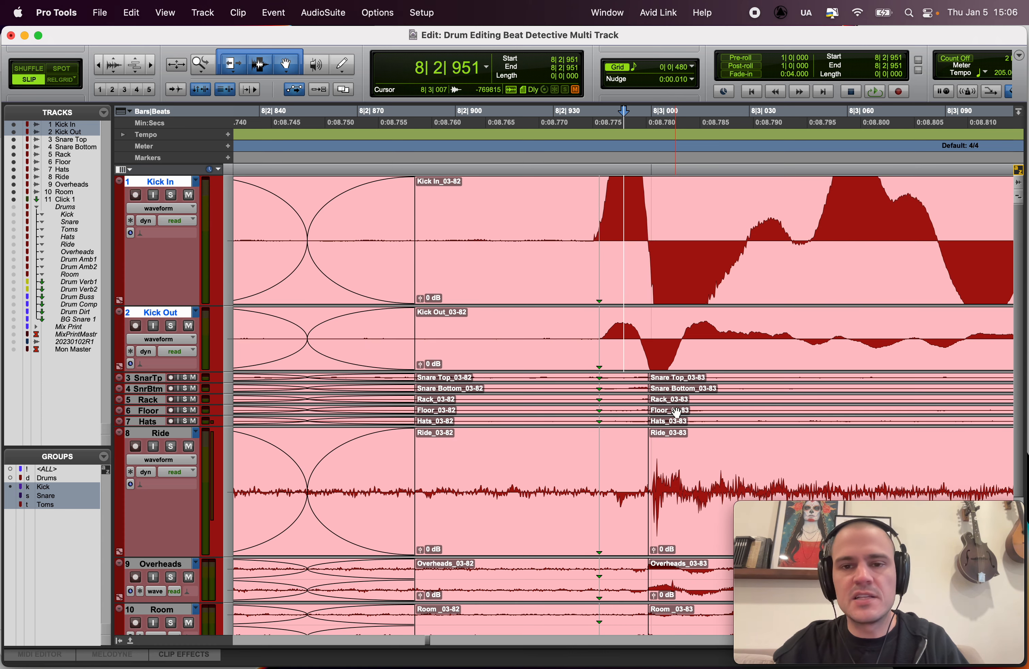
Step: Play back the edited drums from 7|3|432 through bar 8 to check the repaired beat
key("r")
key("r")
key("r")
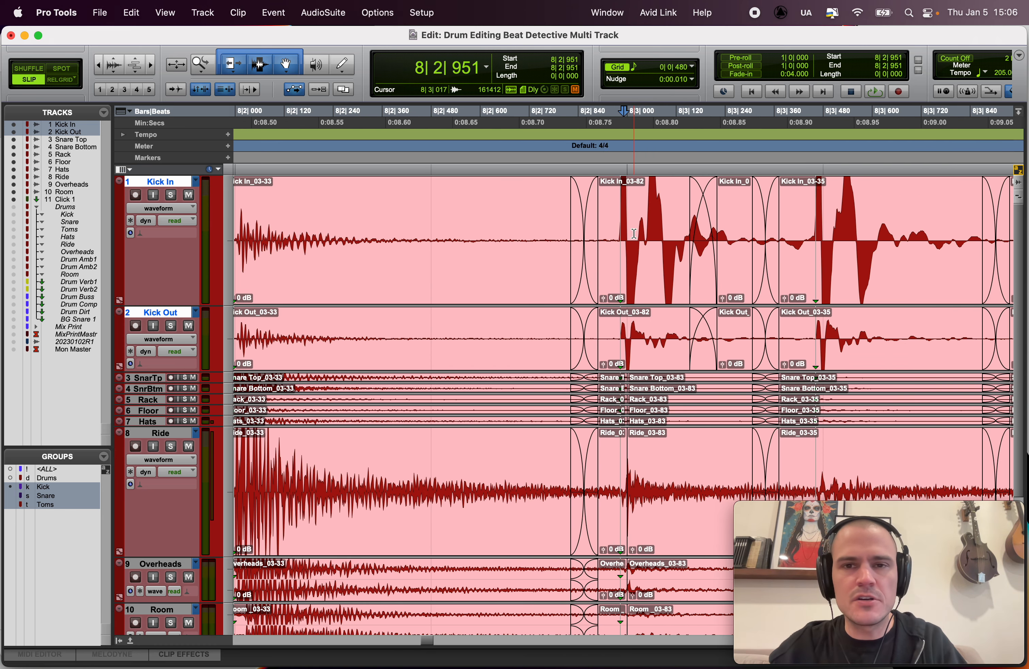
key("r")
key("r")
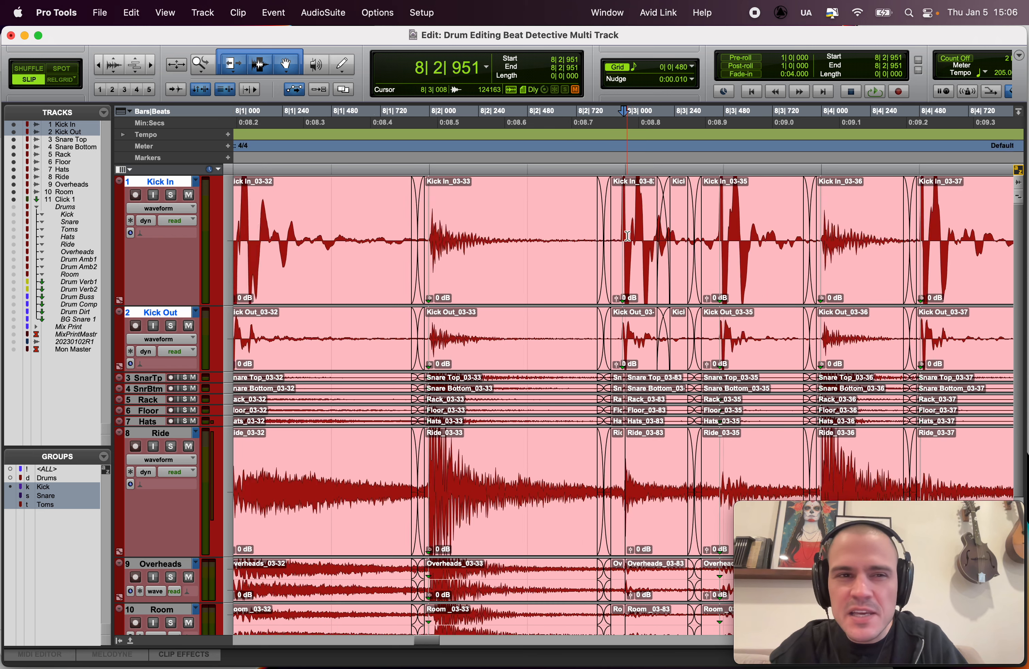
left_click(278, 150)
key("space")
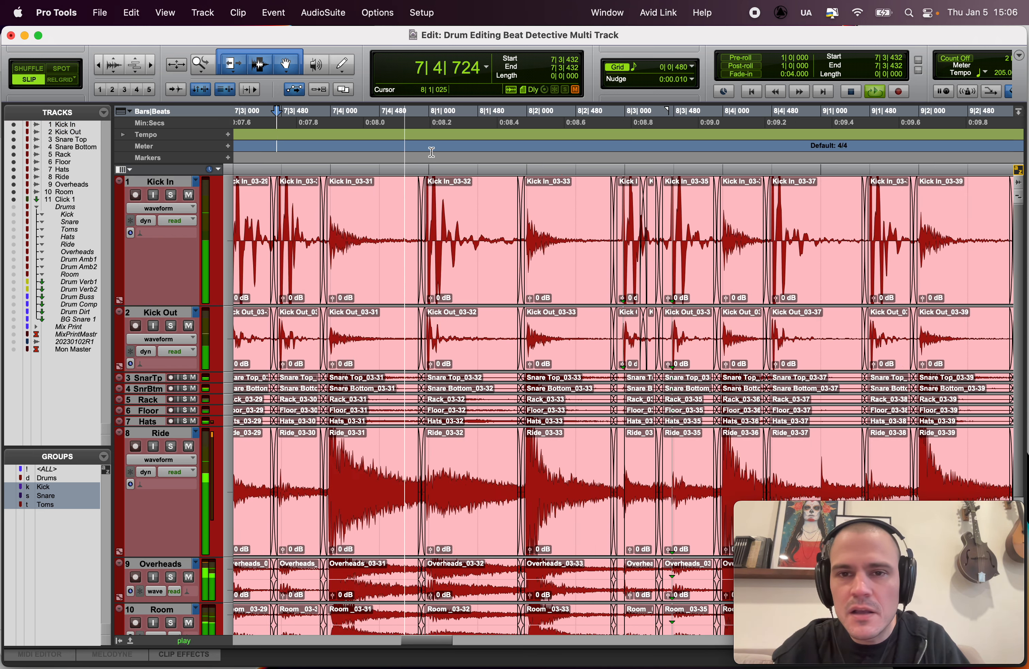
key("space")
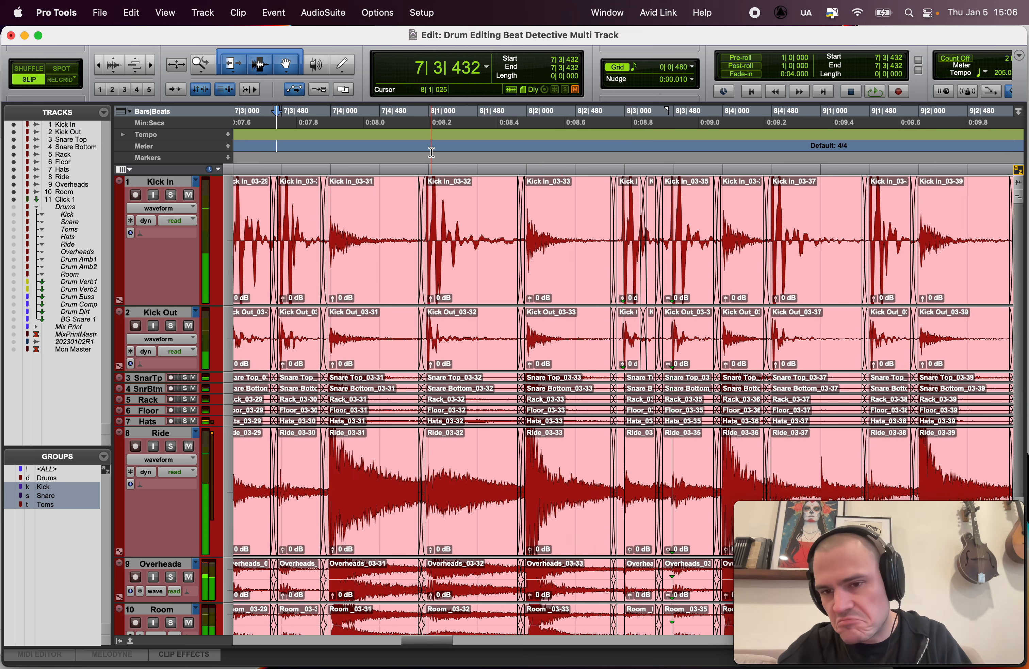
key("space")
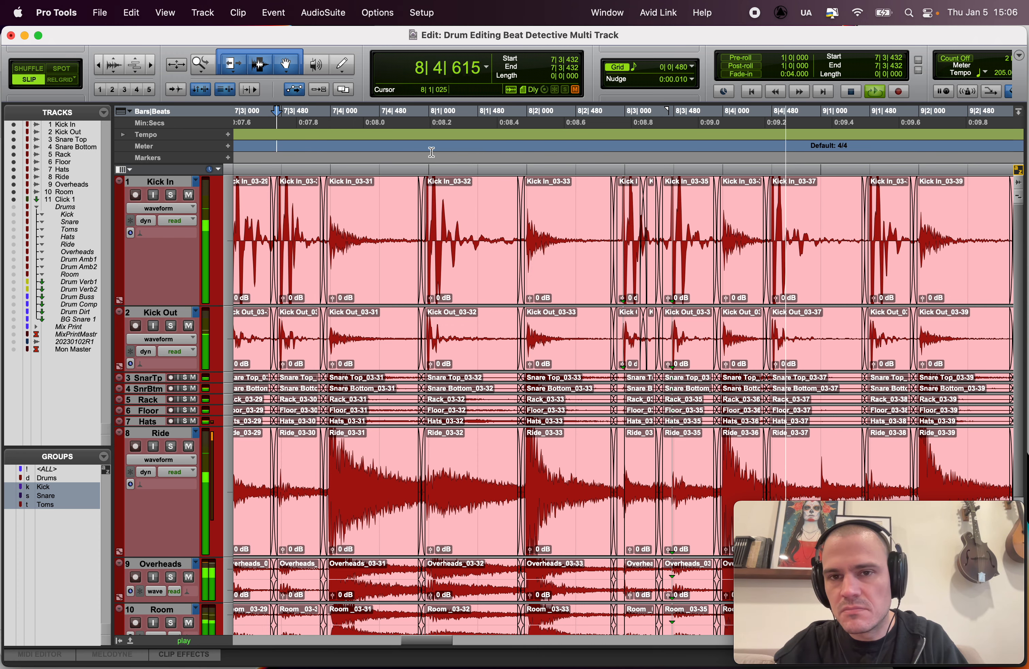
key("space")
Step: Return to the edited beat and undo the kick crossfade, the kick trim and the move of all the drum clips
left_click(586, 217)
key("Tab")
key("t")
key("t")
key("t")
key("t")
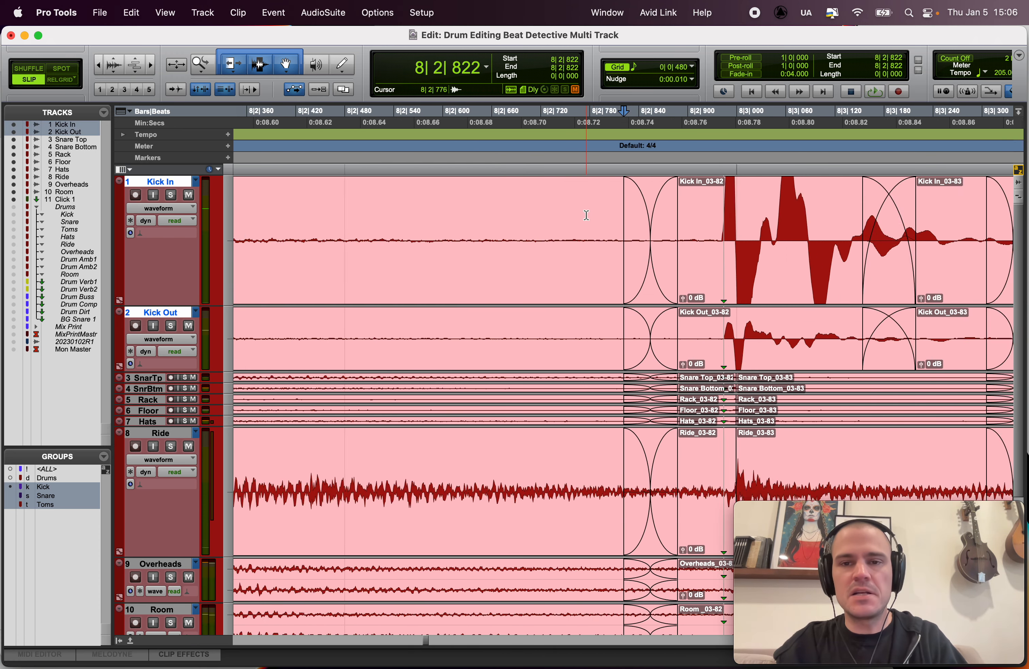
key("Tab")
key("Tab")
key("shift+Tab")
key("Delete")
key("super+z")
key("super+z")
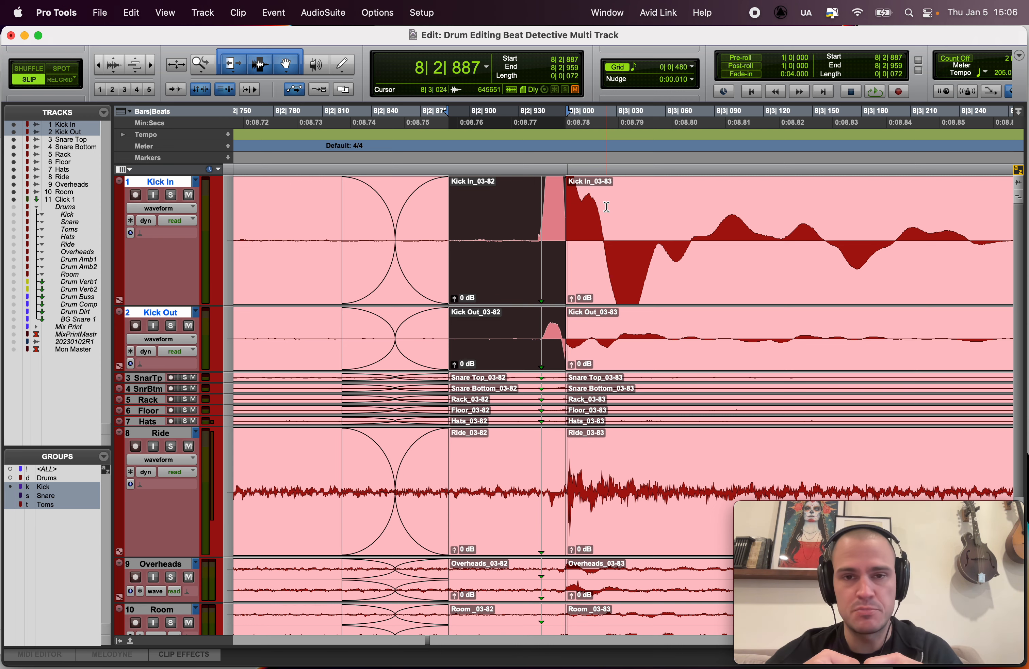
left_click(580, 276, "shift")
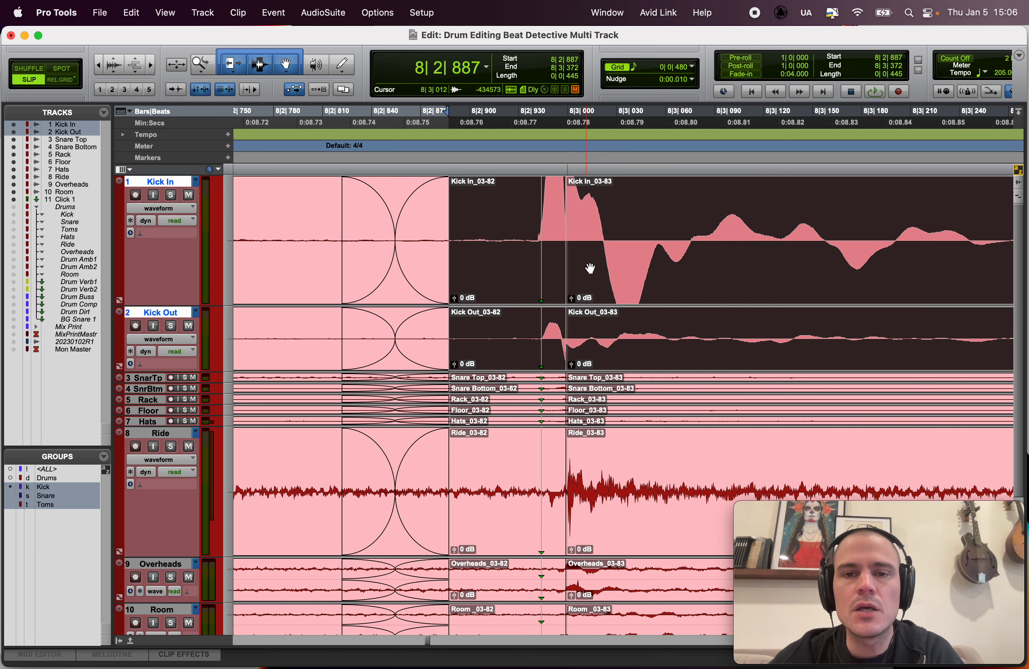
key("super+z")
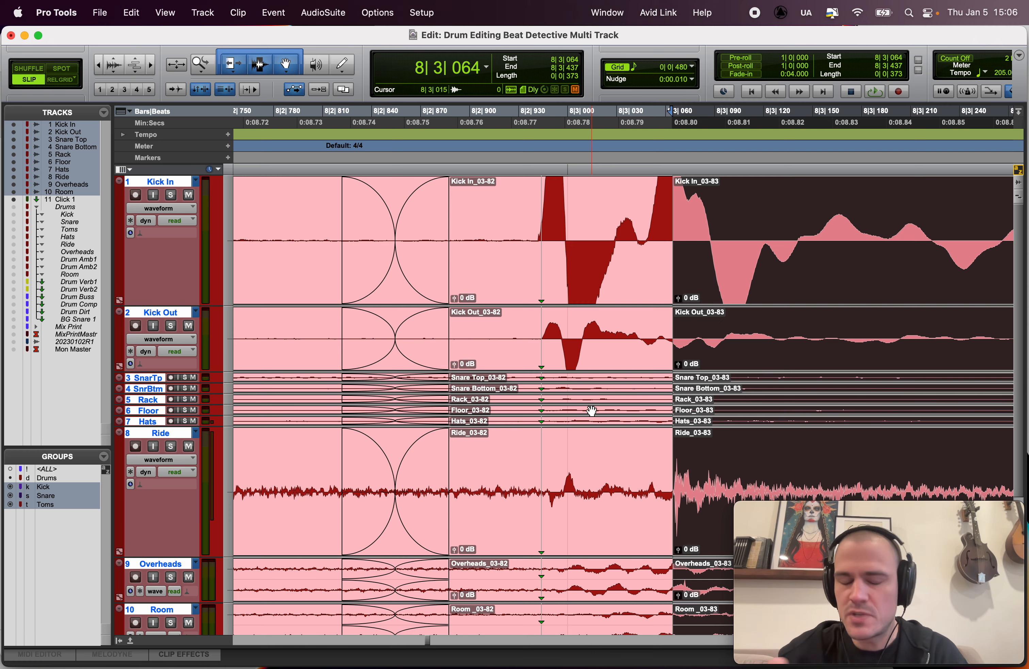
Step: Inspect the second kick hit from 8|3|042 to 8|3|104 and the Kick In and Kick Out clips after the cut
scroll(592, 411, "right", 2)
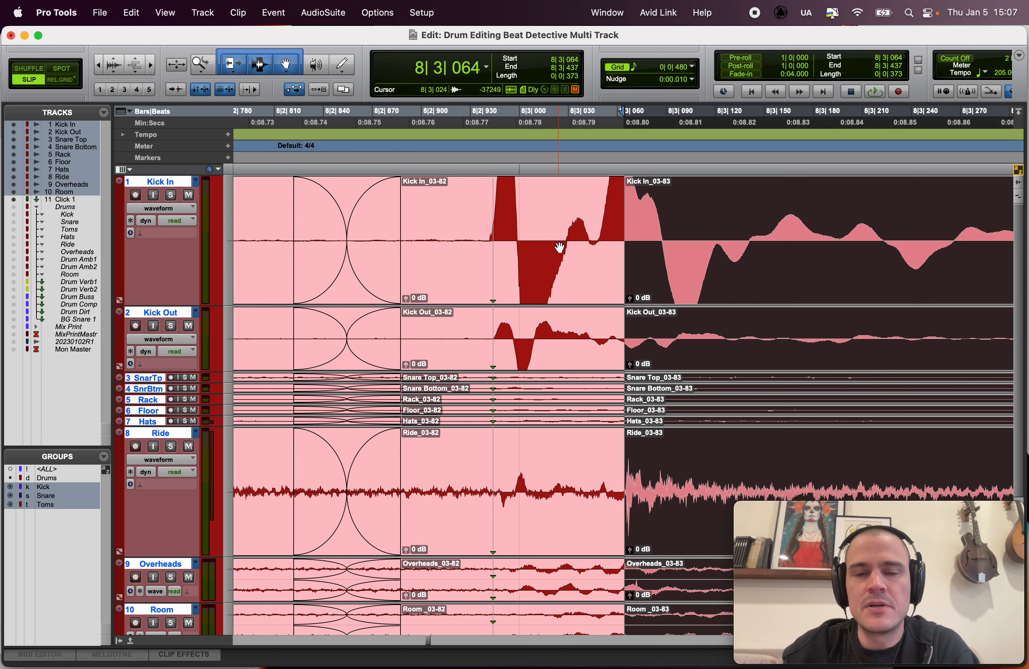
left_click_drag(588, 223, 688, 228)
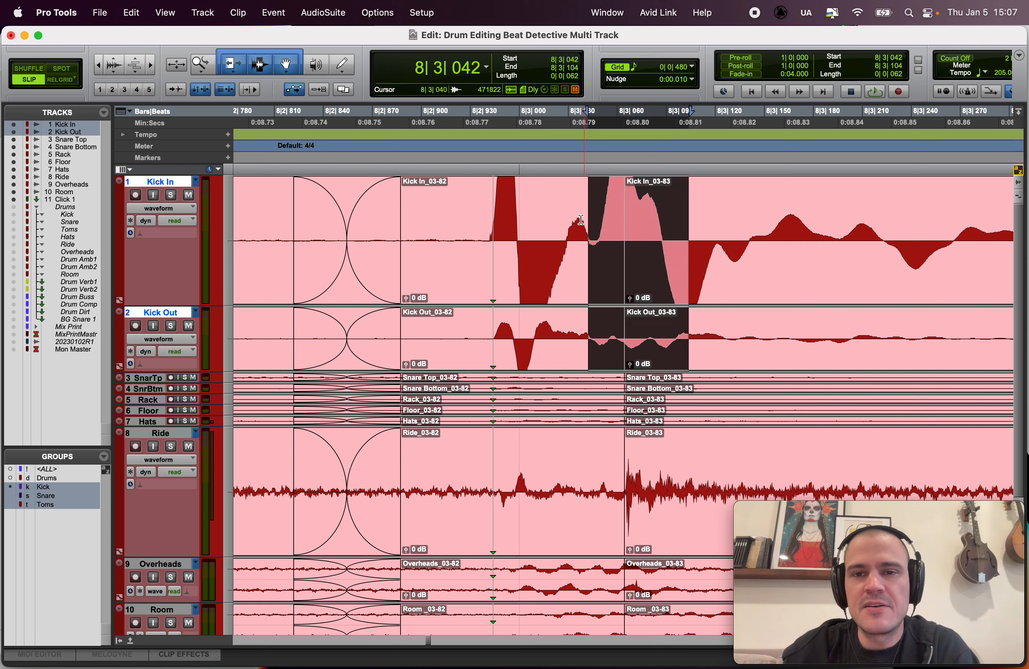
left_click(663, 240)
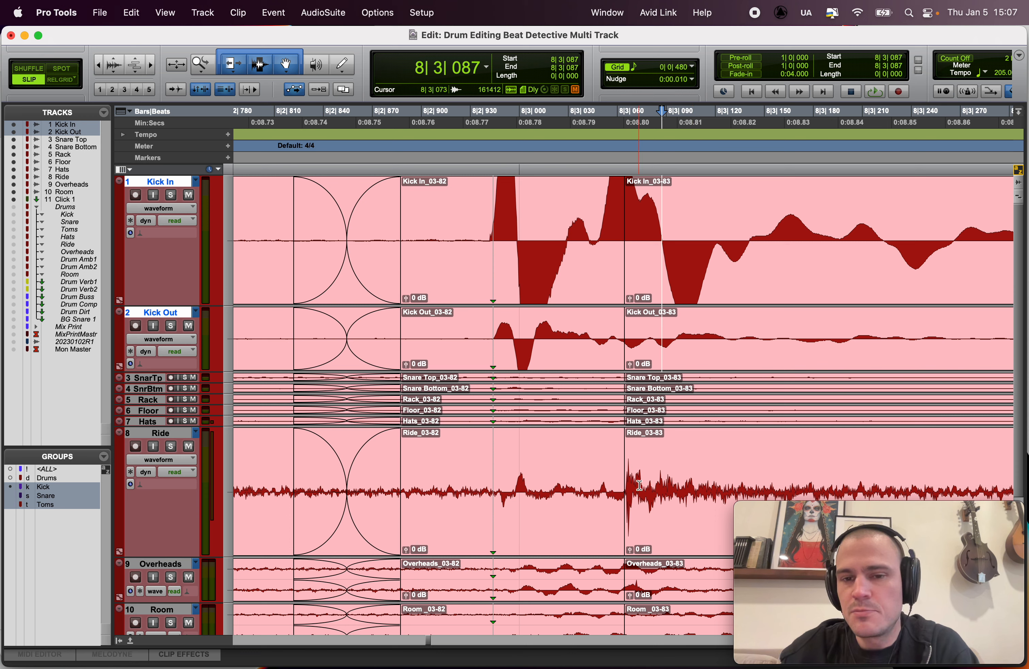
left_click(689, 290)
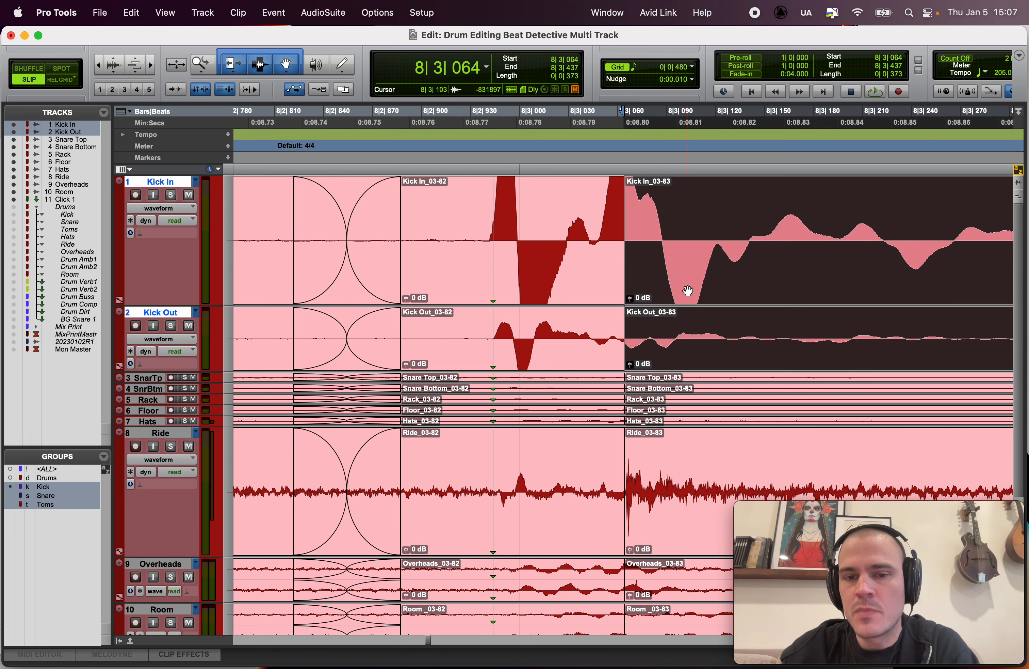
Step: Enable the Drums group and move the separated clips on all ten drum tracks earlier to start at 8|2|937
left_click(46, 477)
left_click(731, 230)
left_click(711, 287)
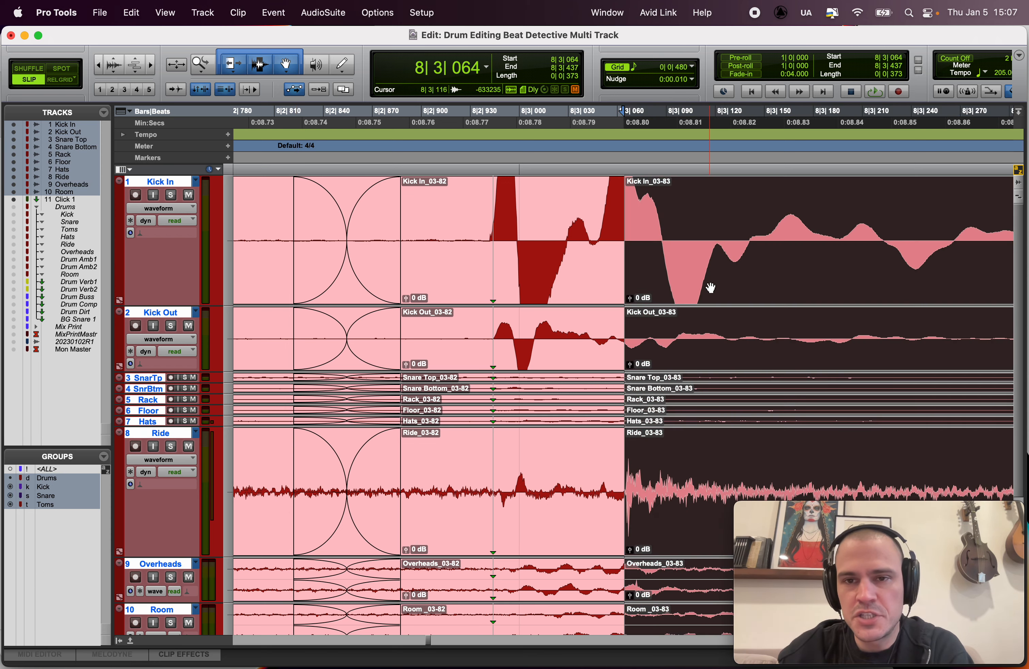
left_click_drag(712, 294, 571, 303)
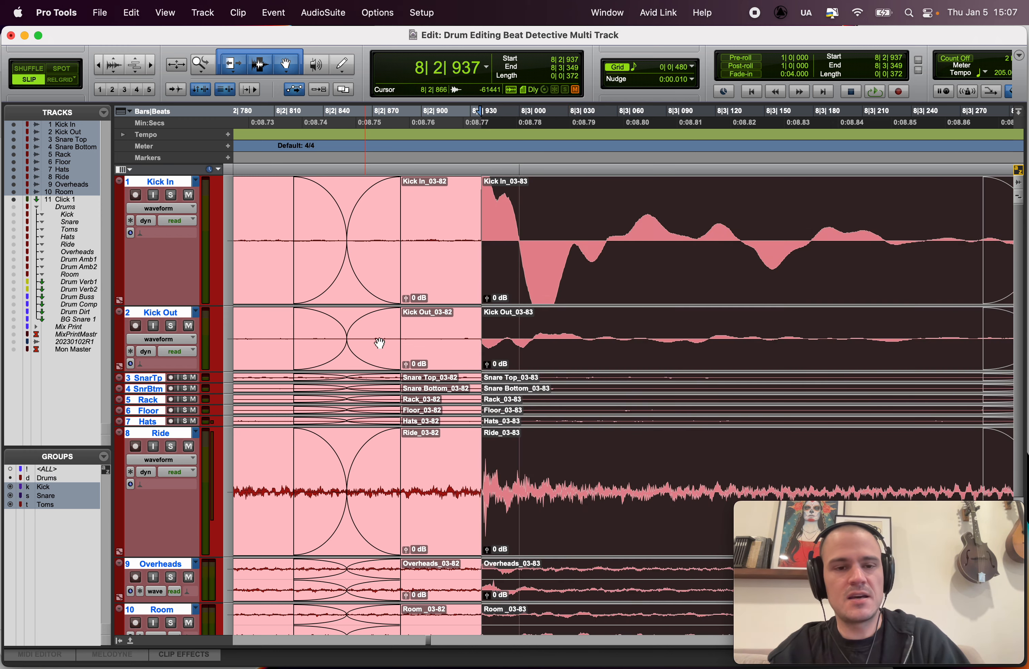
left_click(131, 13)
left_click(131, 6)
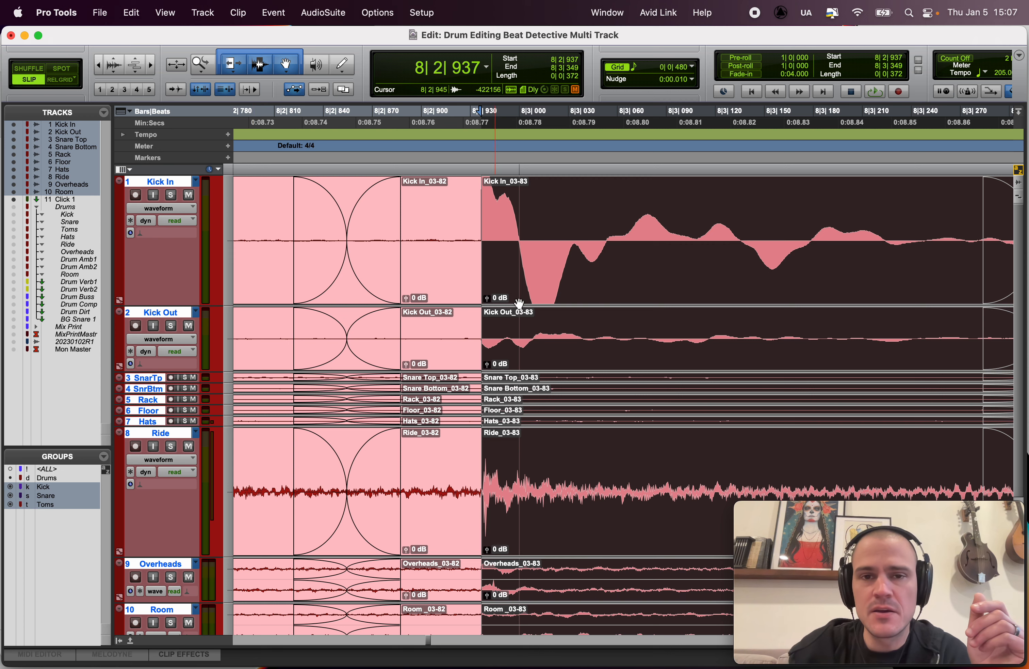
Step: Extend the first Kick In and Kick Out clips to 8|3|133 and crossfade them from 8|3|111 to 8|3|215
left_click_drag(486, 247, 583, 247)
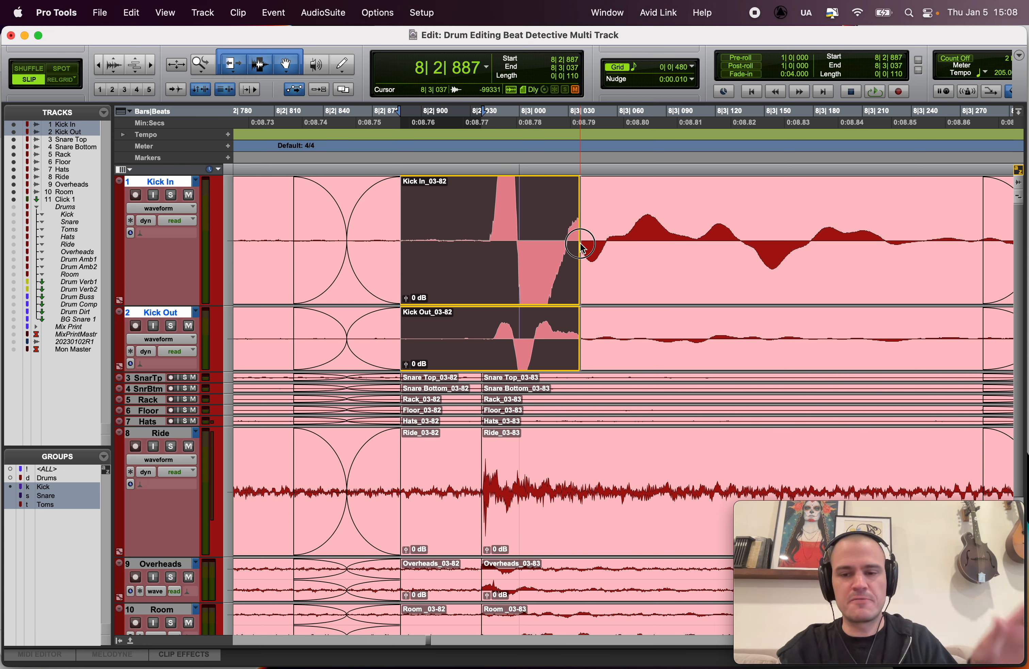
left_click_drag(581, 245, 736, 243)
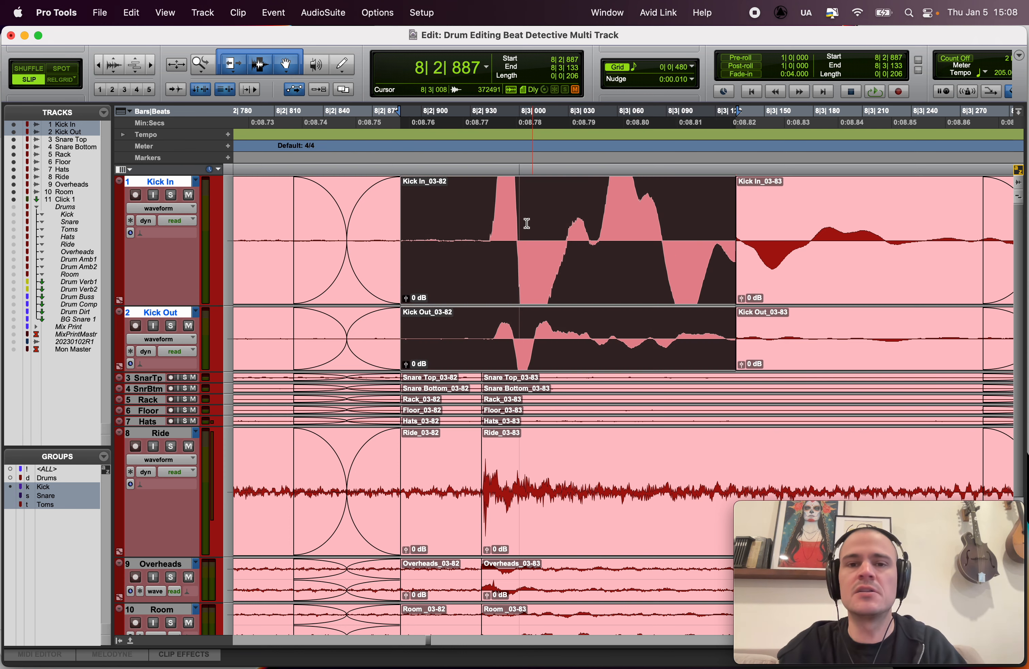
left_click_drag(488, 217, 570, 218)
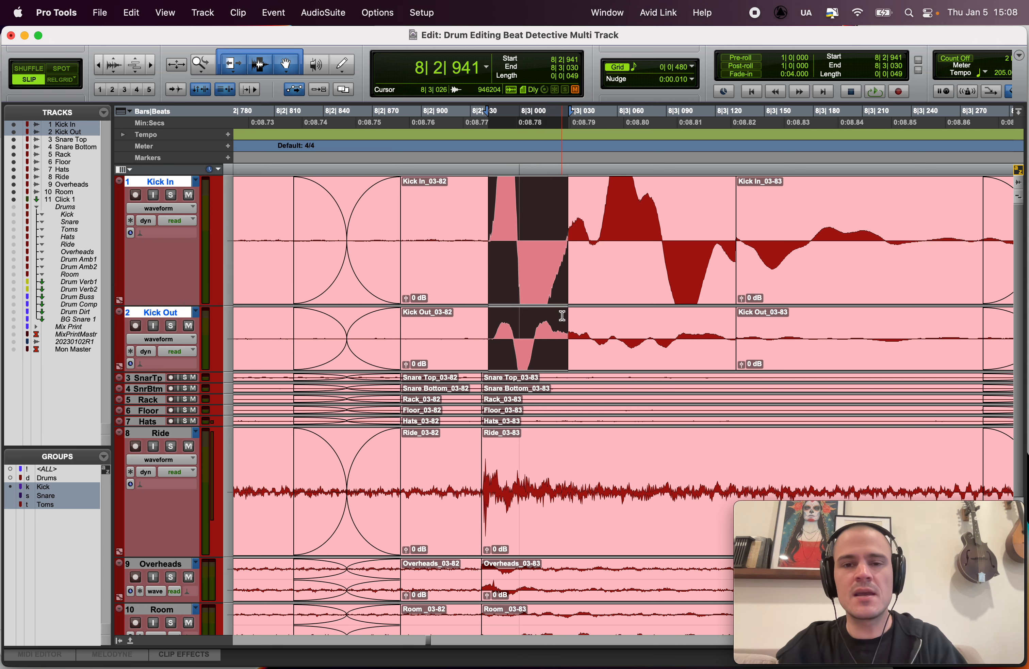
left_click(523, 517)
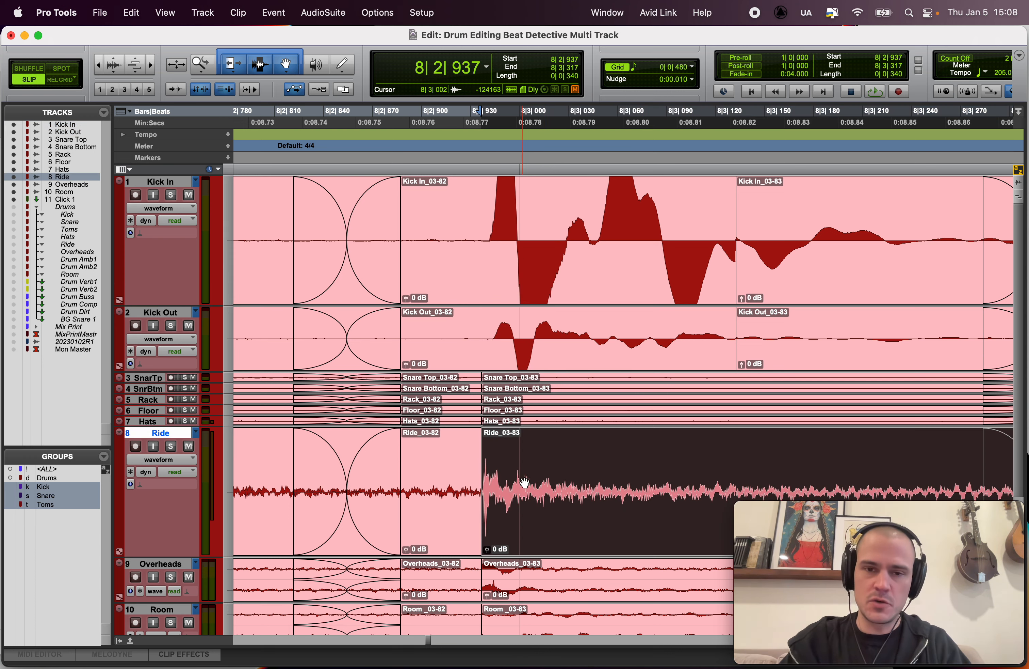
left_click_drag(702, 230, 874, 231)
key("f")
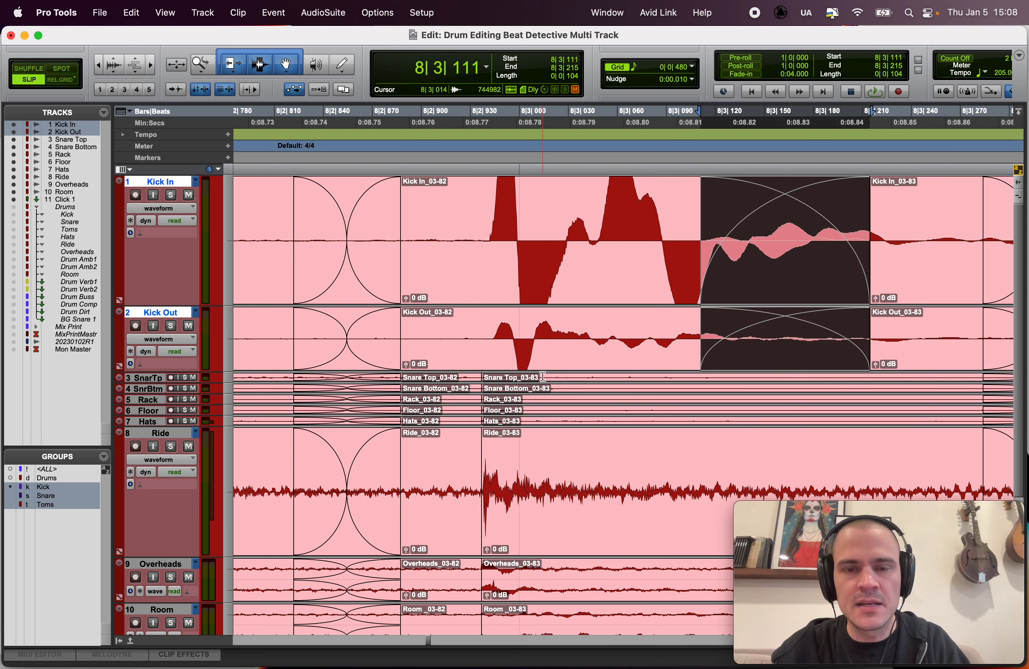
Step: Undo the kick crossfade, the kick trim and the drum clip move to restore the separated clips' start at 8|3|064
key("super+z")
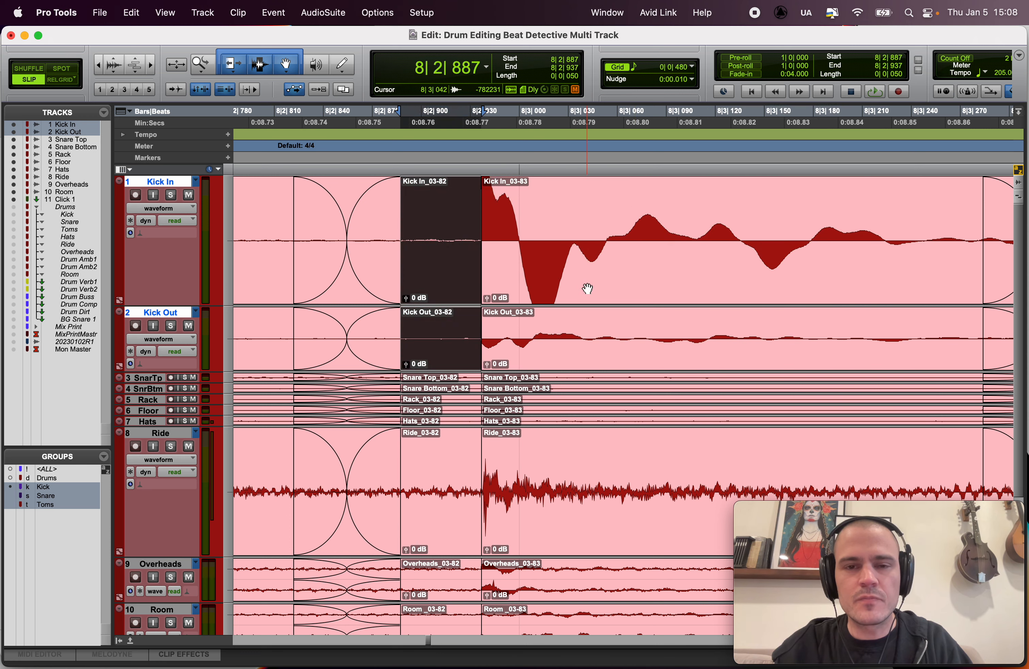
key("super+shift+z")
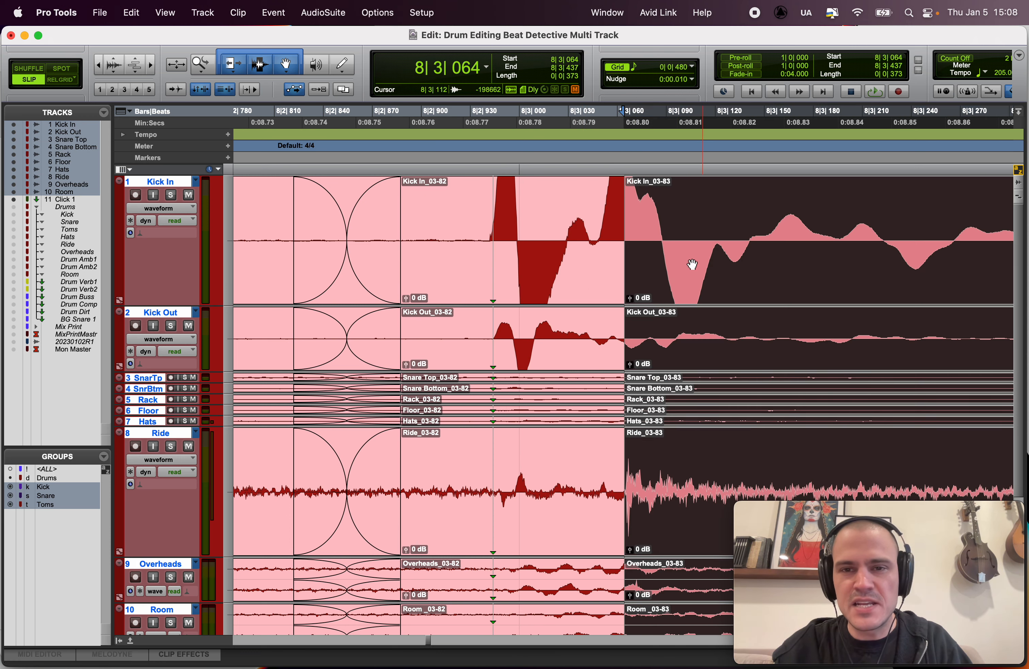
Step: Enable the Drums group and move the separated clips on all ten drum tracks earlier to start at 8|2|936
left_click(675, 236)
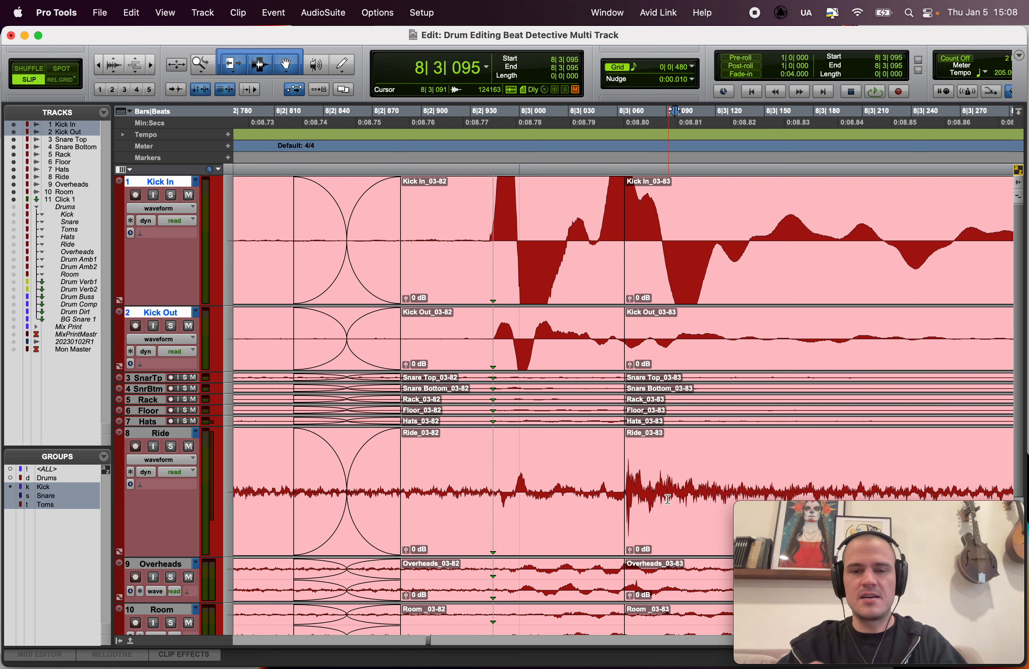
left_click(668, 297)
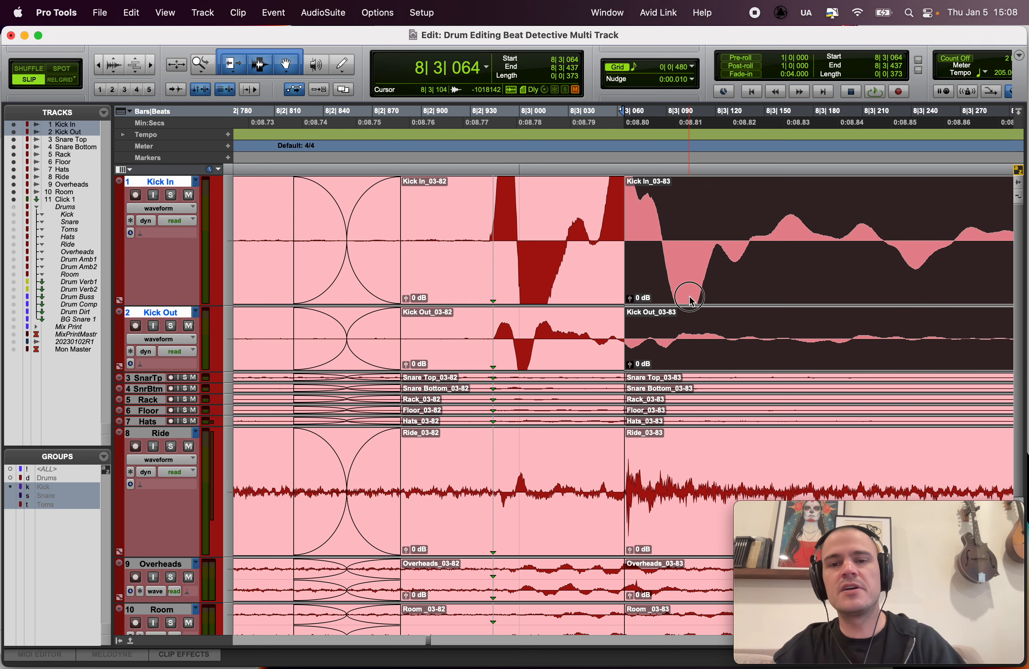
left_click(685, 499)
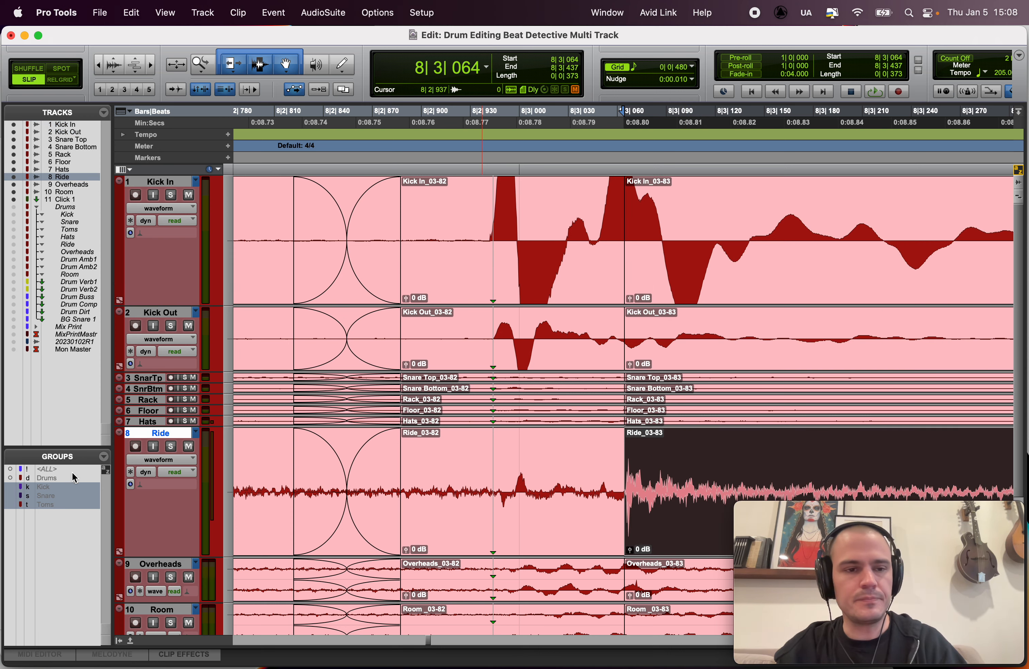
left_click(685, 269)
left_click_drag(689, 280, 549, 283)
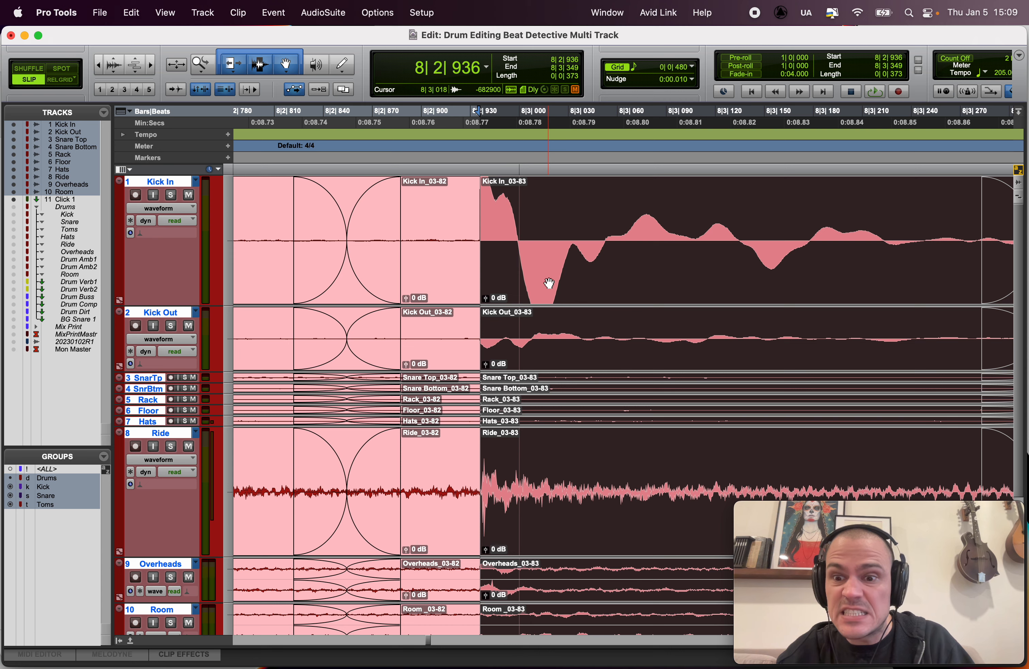
left_click(73, 475)
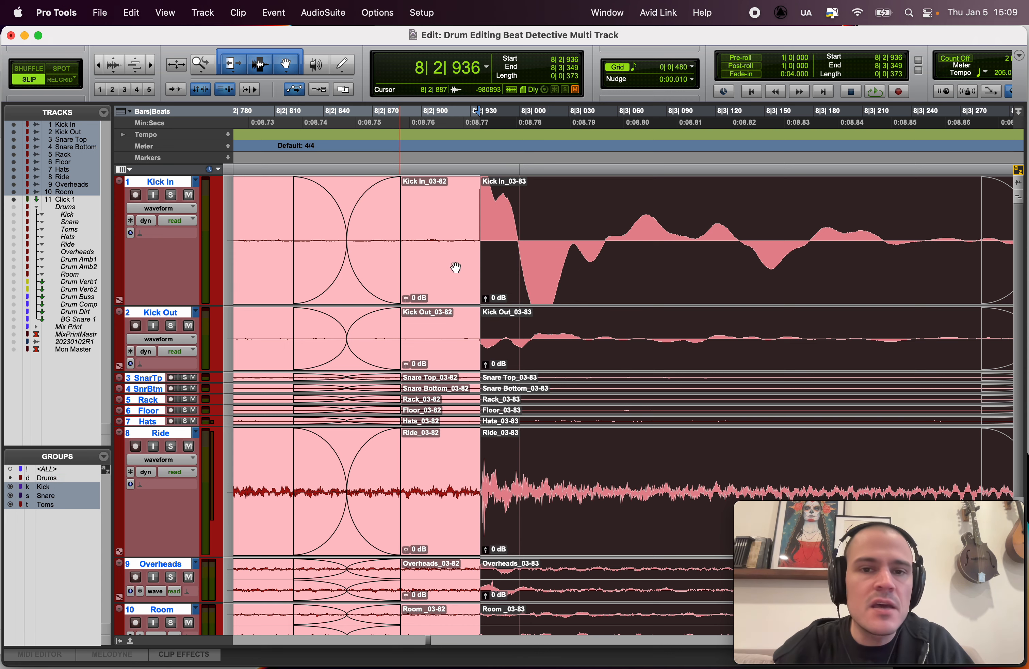
Step: Extend the first Kick In and Kick Out clips to 8|3|153 and crossfade them into the next clips from 8|3|137 to 8|3|237
left_click_drag(474, 240, 771, 250)
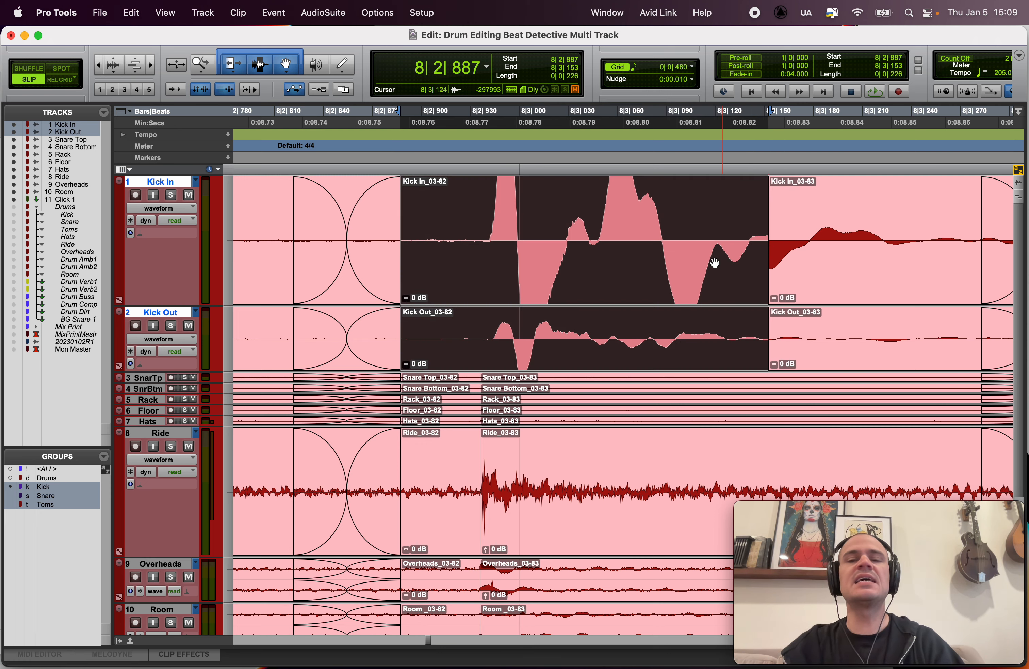
scroll(715, 265, "right", 3)
left_click_drag(618, 208, 780, 209)
key("f")
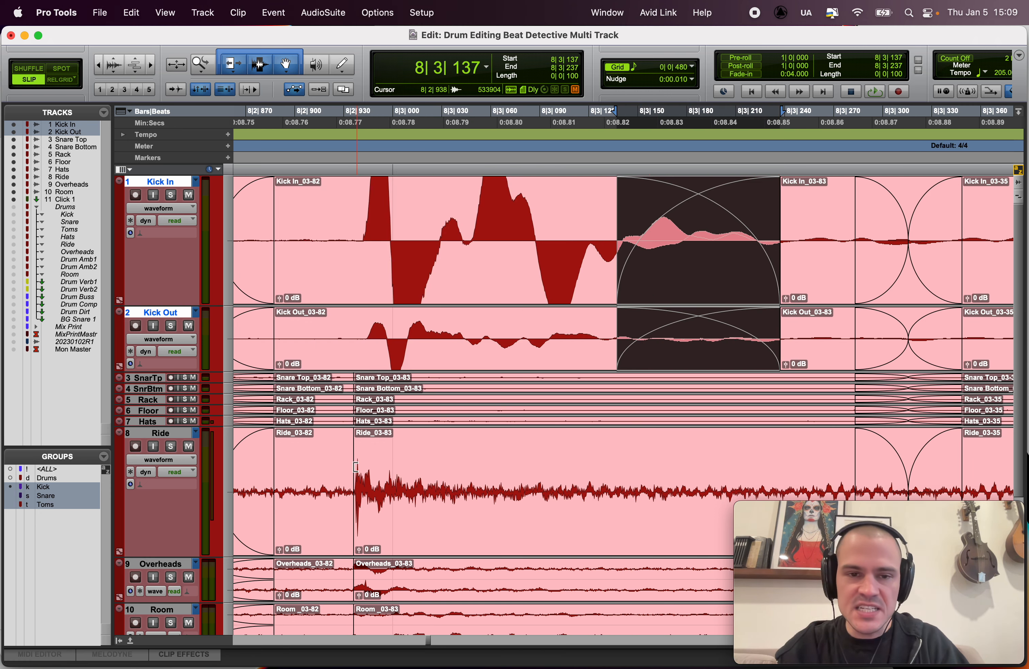
Step: Crossfade the cut before the ride hit from 8|2|926 to 8|2|936 on the Ride and all other non-kick drum tracks
left_click(338, 471)
key("shift+Tab")
key("f")
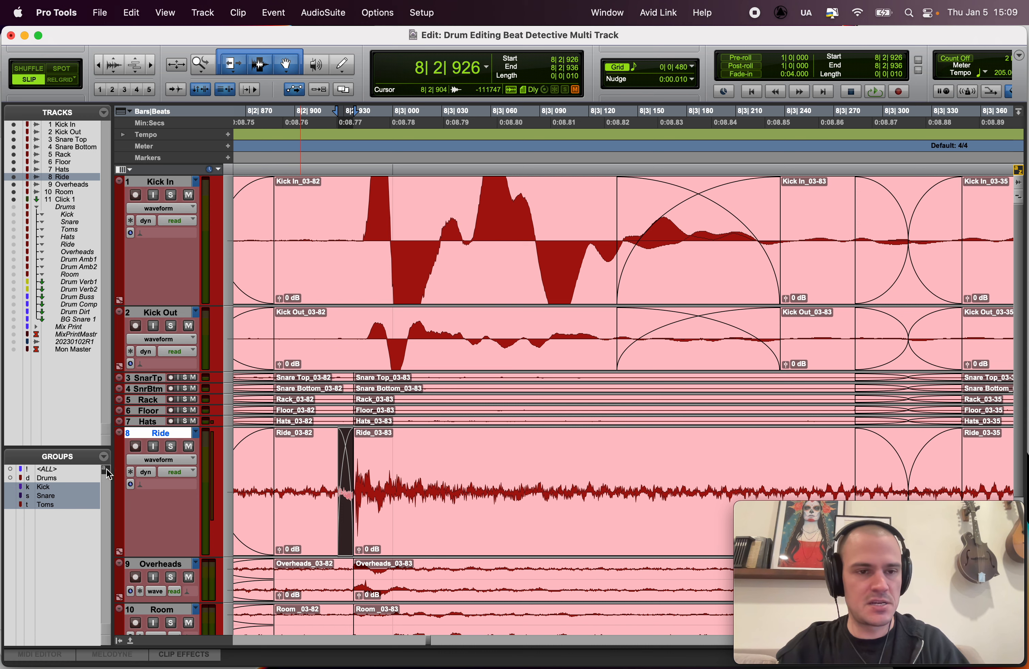
left_click(61, 478)
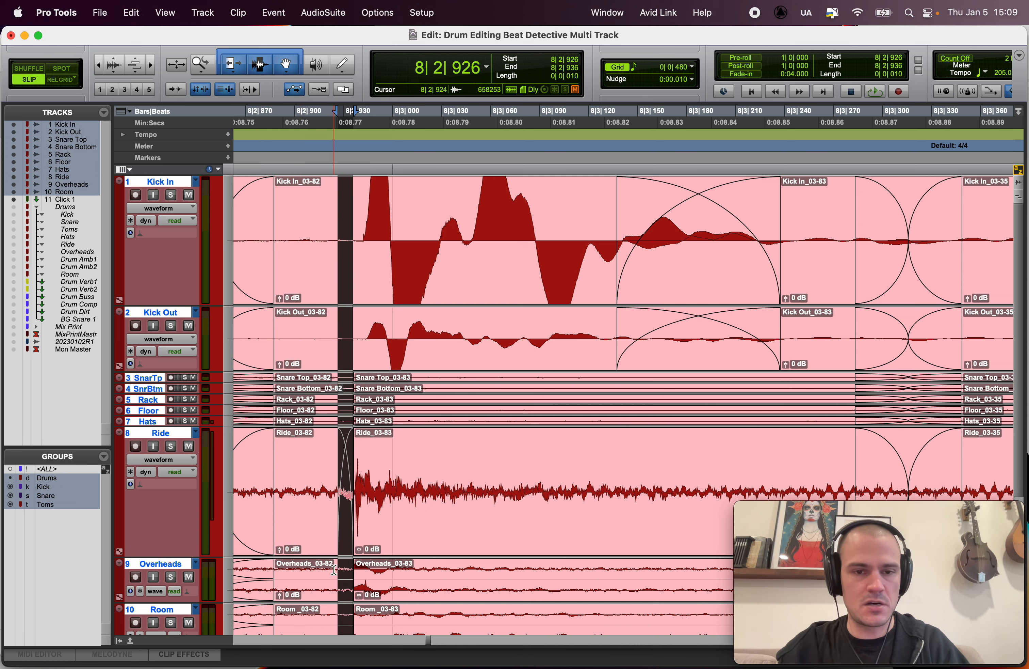
key("f")
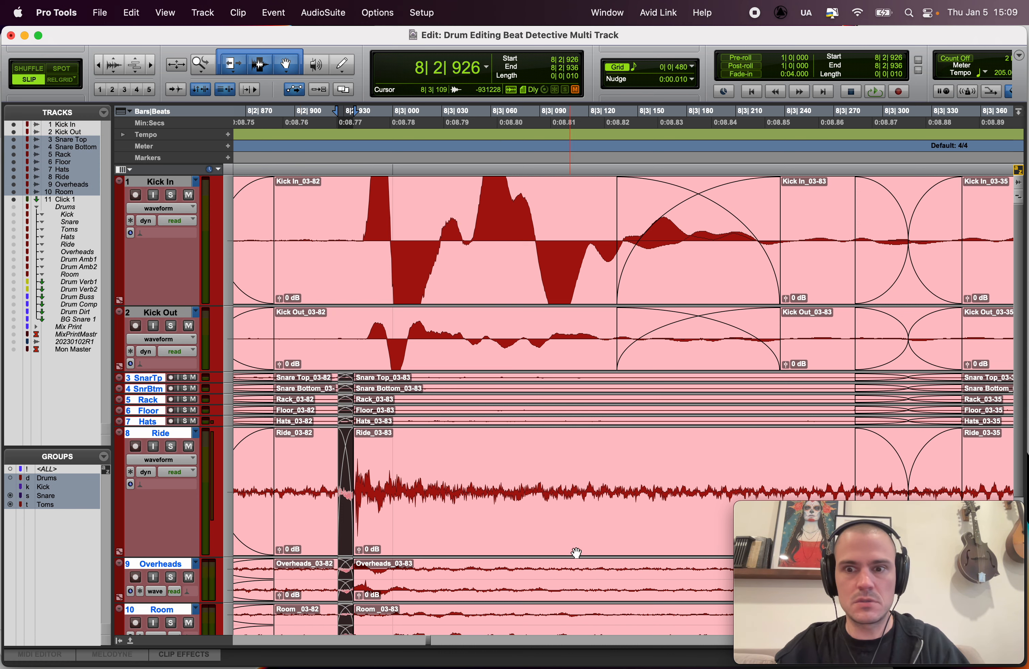
Step: Play back the drums from 6|3|959 through bar 8 to check the repaired beat
key("r")
key("r")
key("r")
key("r")
key("r")
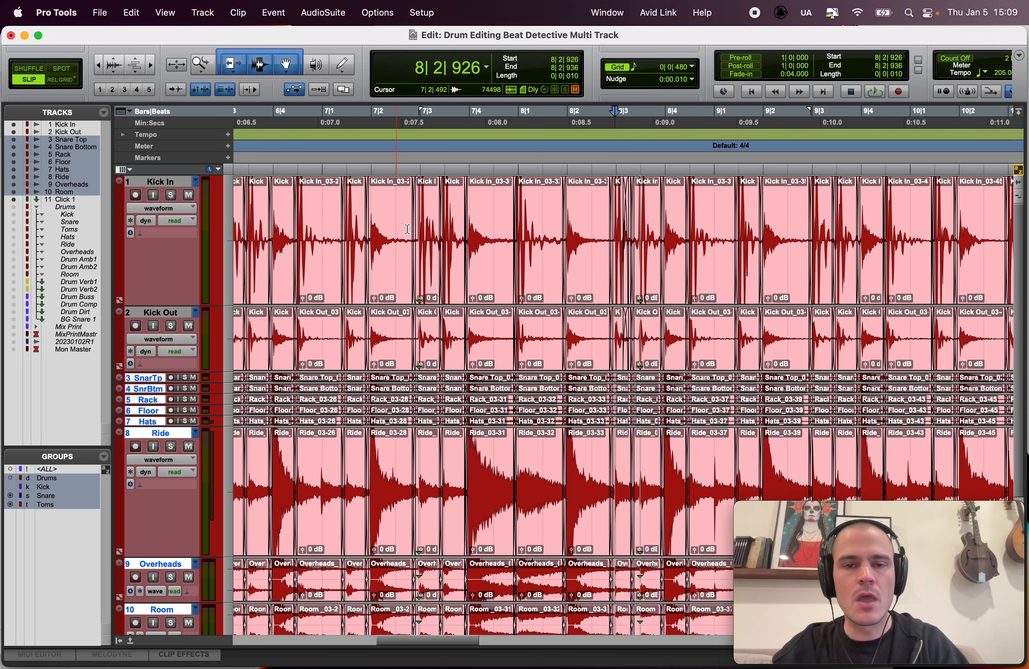
left_click(274, 150)
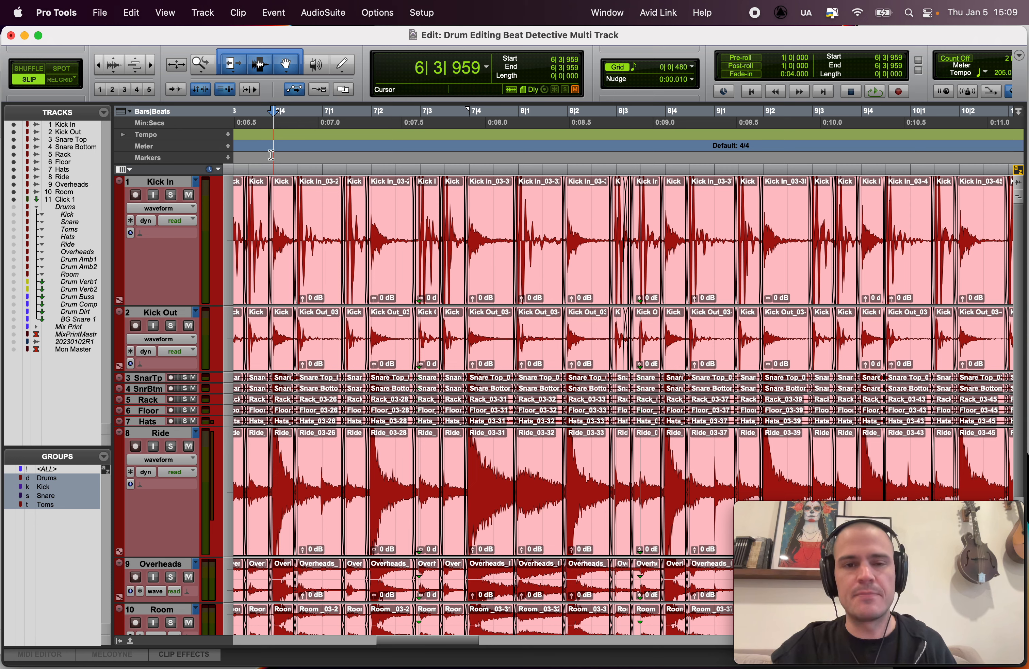
key("space")
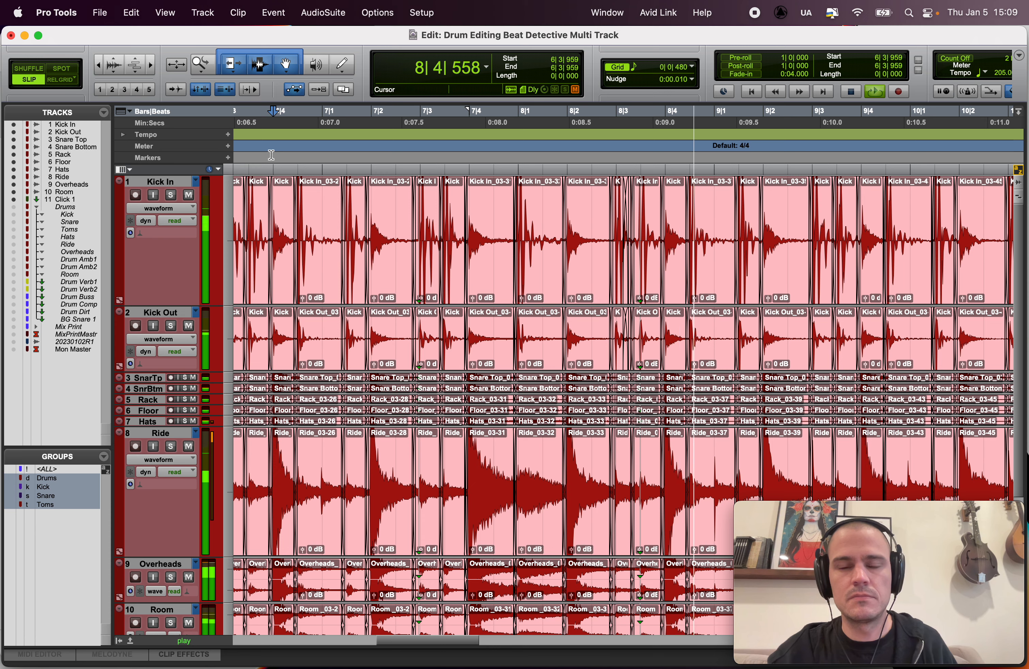
key("space")
Step: Select the drum clips from 7|3|658 to 9|1|171 and play back that range
key("super+bracketright")
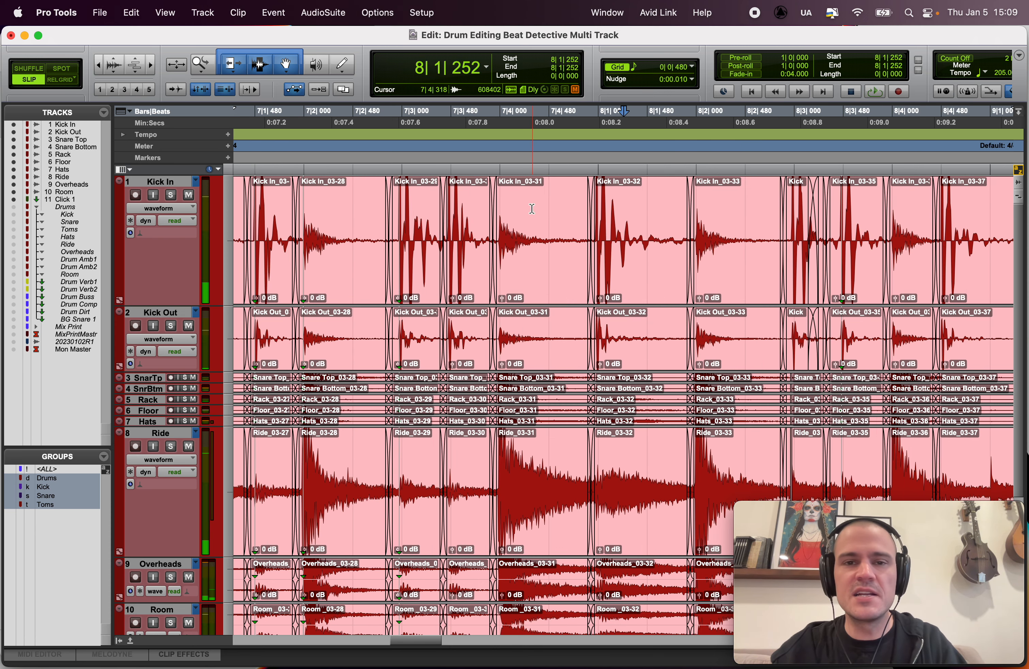
left_click(512, 199)
left_click(509, 201)
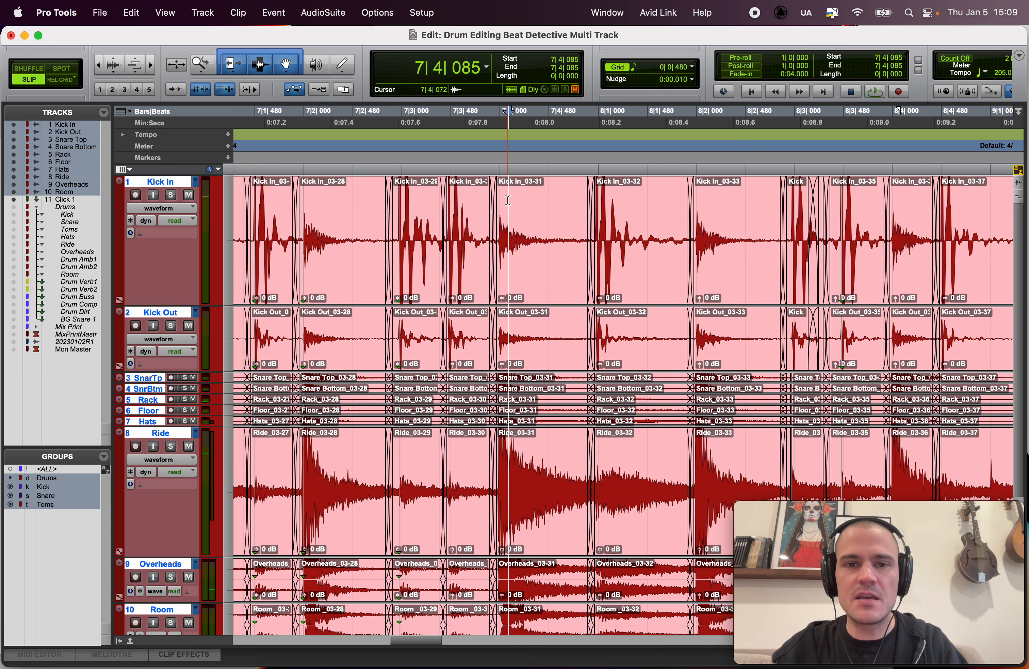
left_click_drag(470, 209, 657, 211)
scroll(657, 211, "left", 5)
key("space")
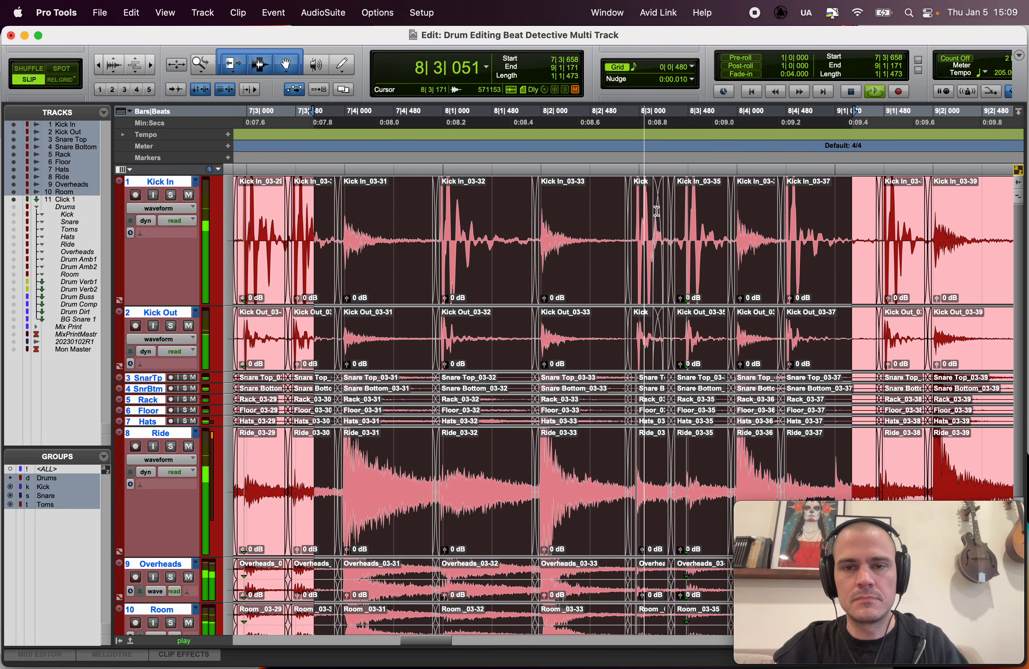
key("space")
Step: Undo the manual crossfades, kick trim, drum clip move and separation, back past the smoothing crossfades on the drum tracks
key("super+z")
key("super+z")
key("super+z")
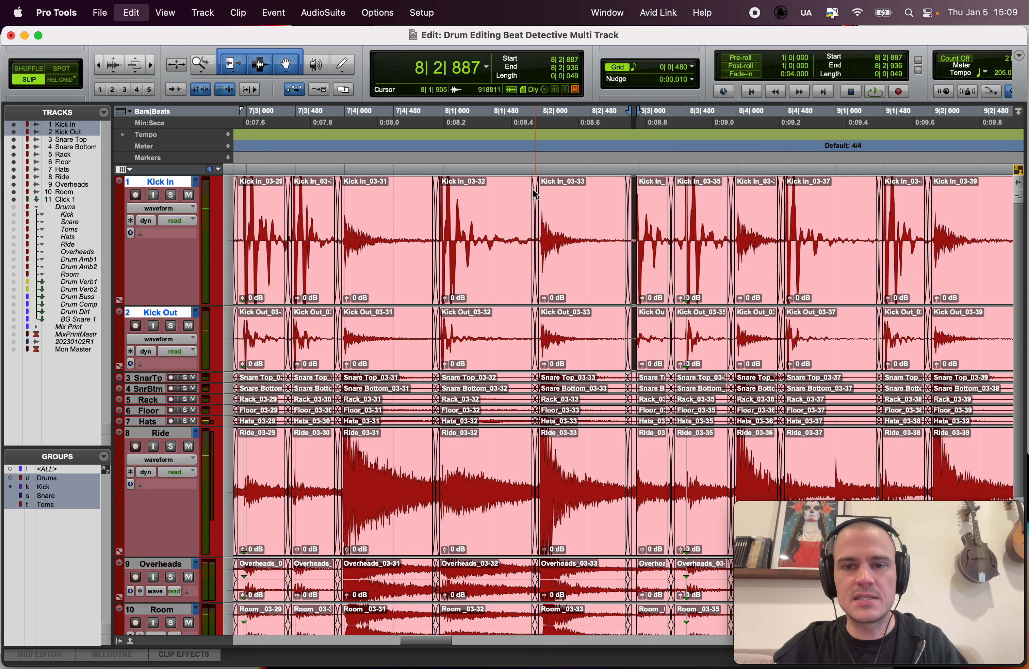
key("super+z")
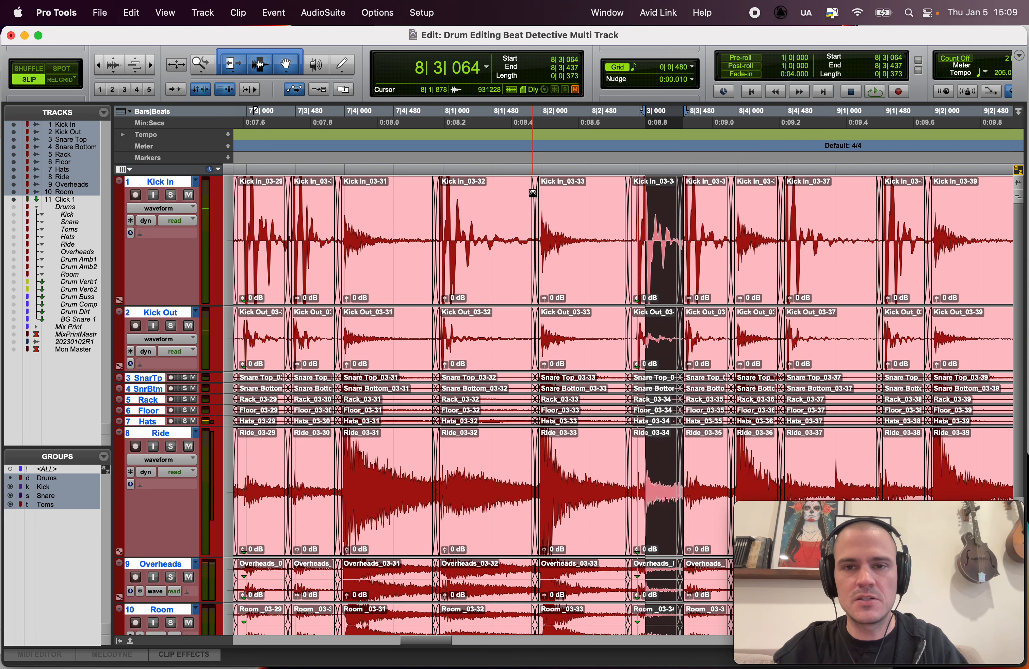
key("super+z")
Step: Play the unrepaired drums from 7|3|632, then loop 7|3|685 to 9|1|371 while examining the beat at 8|3
left_click(311, 218)
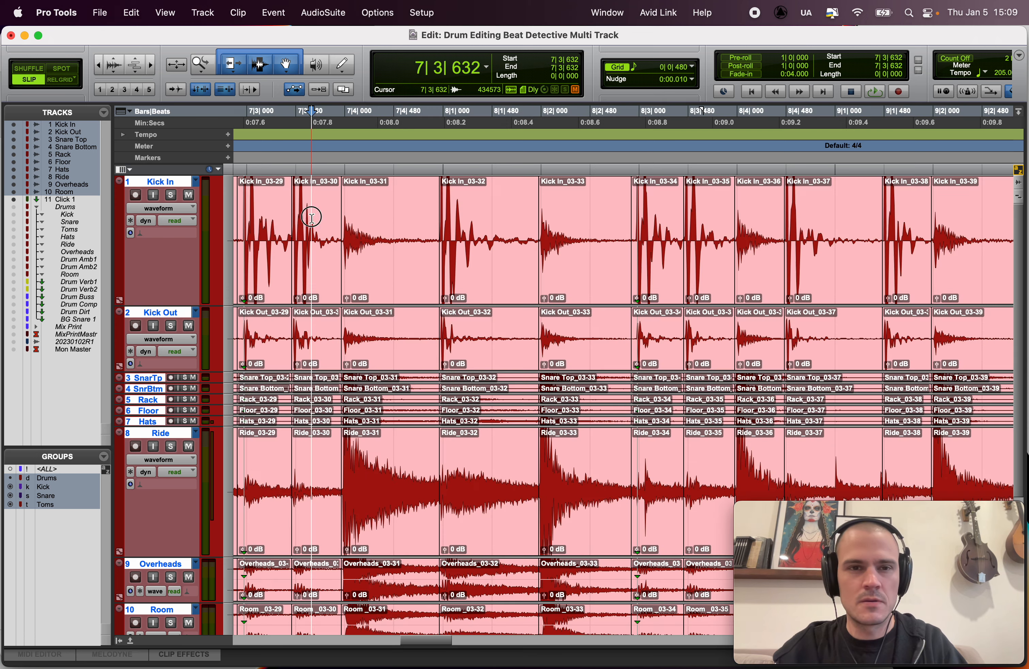
key("space")
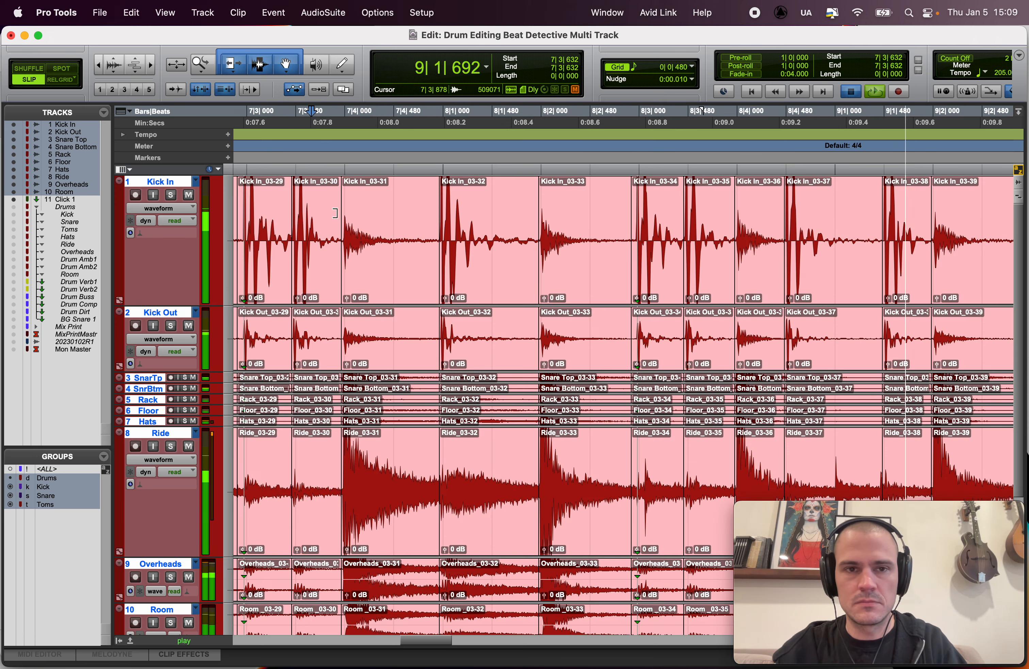
key("space")
left_click_drag(317, 217, 873, 230)
key("space")
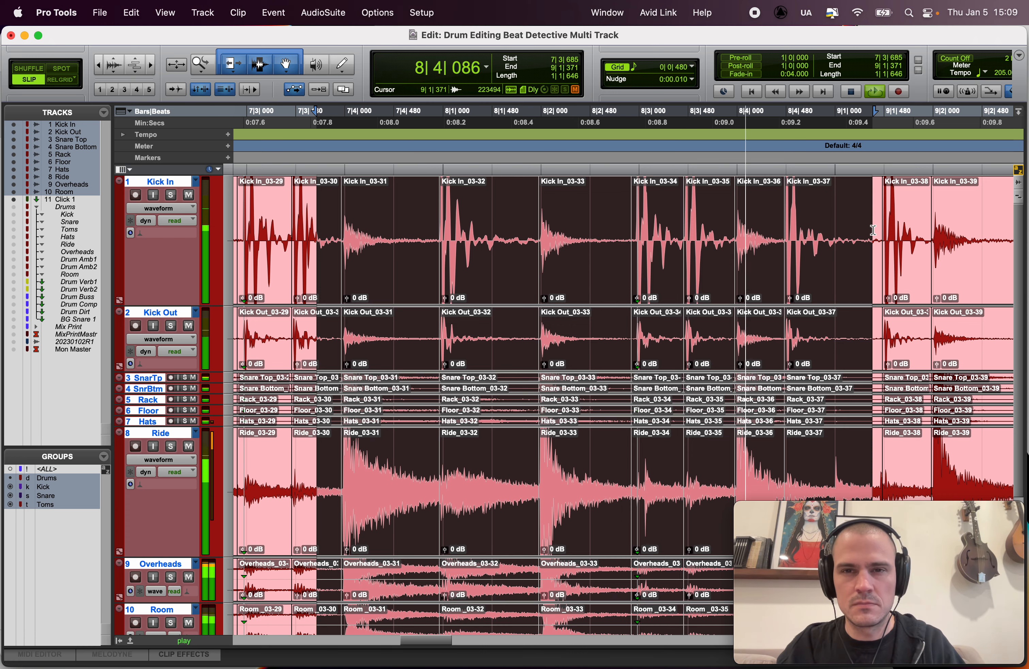
key("t")
scroll(882, 230, "right", 10)
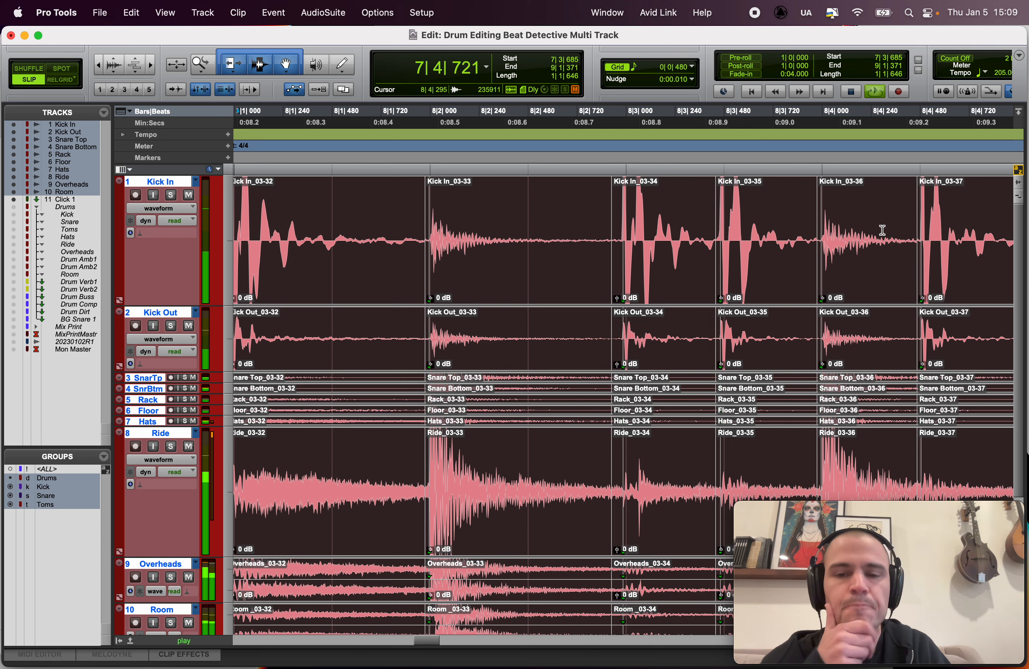
Step: Redo the clip separation, drum move, kick trim and crossfades during playback to compare the repaired beat with the original
key("super+shift+z")
key("super+shift+z")
key("super+shift+z")
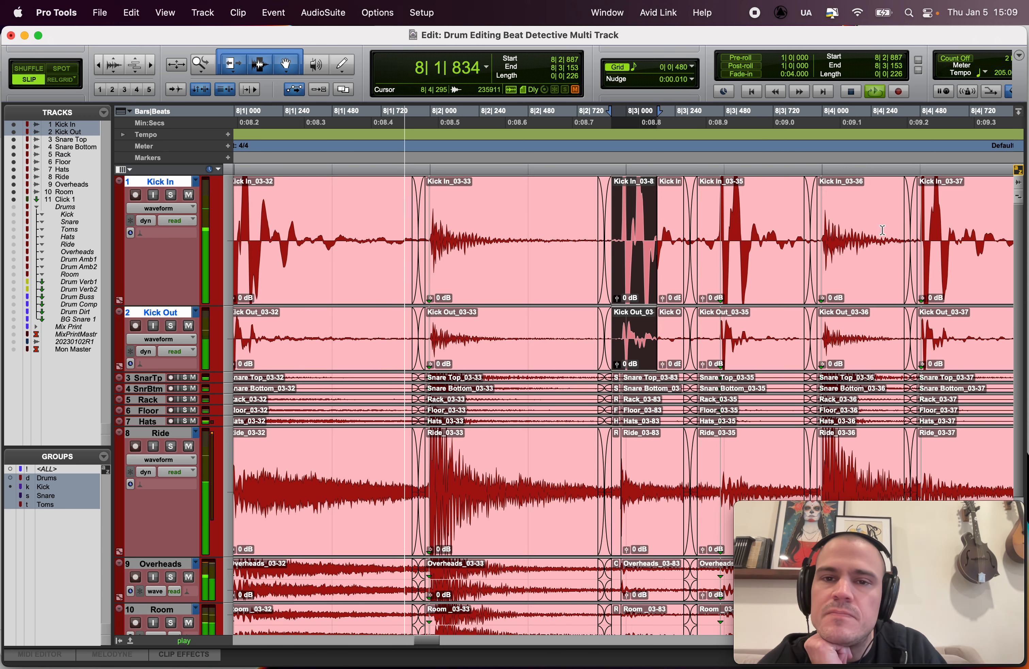
key("super+shift+z")
key("super+shift+z")
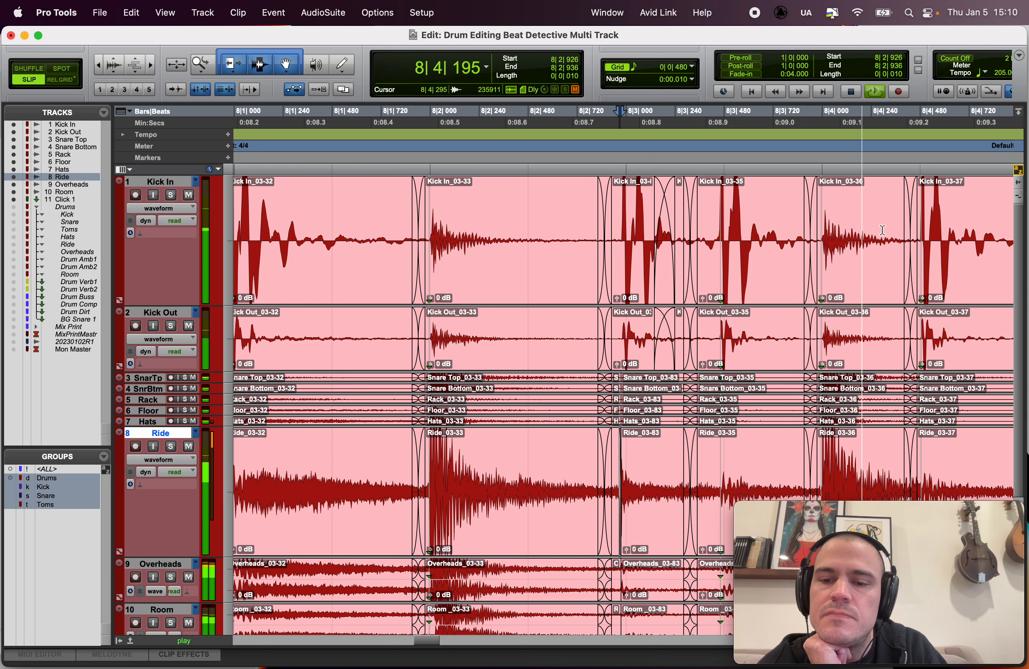
key("super+shift+z")
key("super+shift+z")
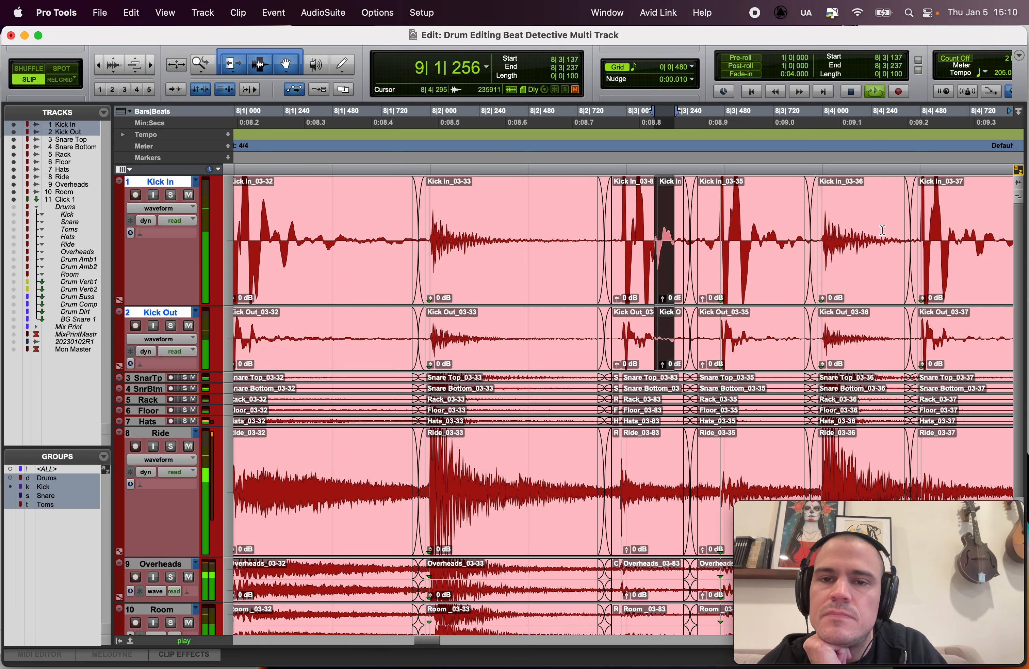
Step: Undo back past the smoothing crossfades for another comparison, redo everything through the non-kick crossfade at 8|2|926, and stop playback
key("super+z")
key("super+z")
key("super+z")
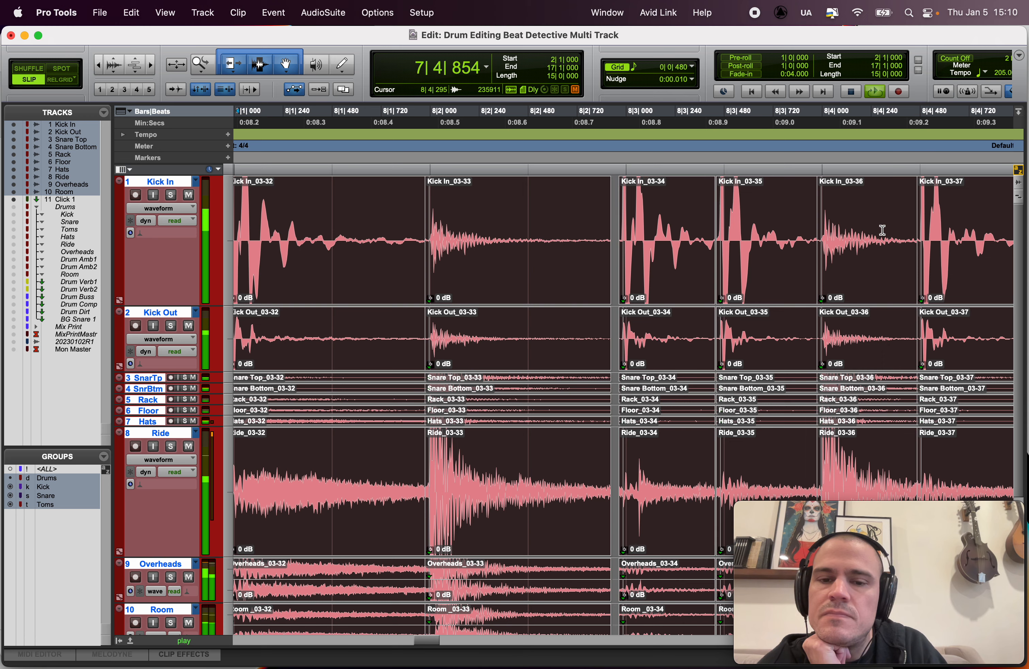
key("super+z")
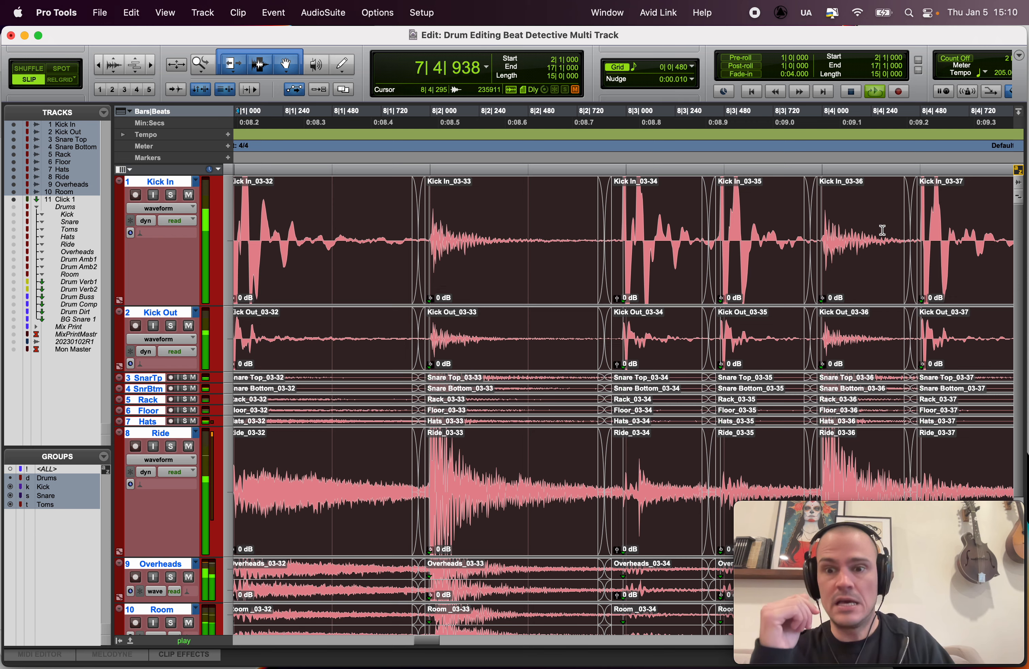
key("super+z")
key("super+z")
key("super+z")
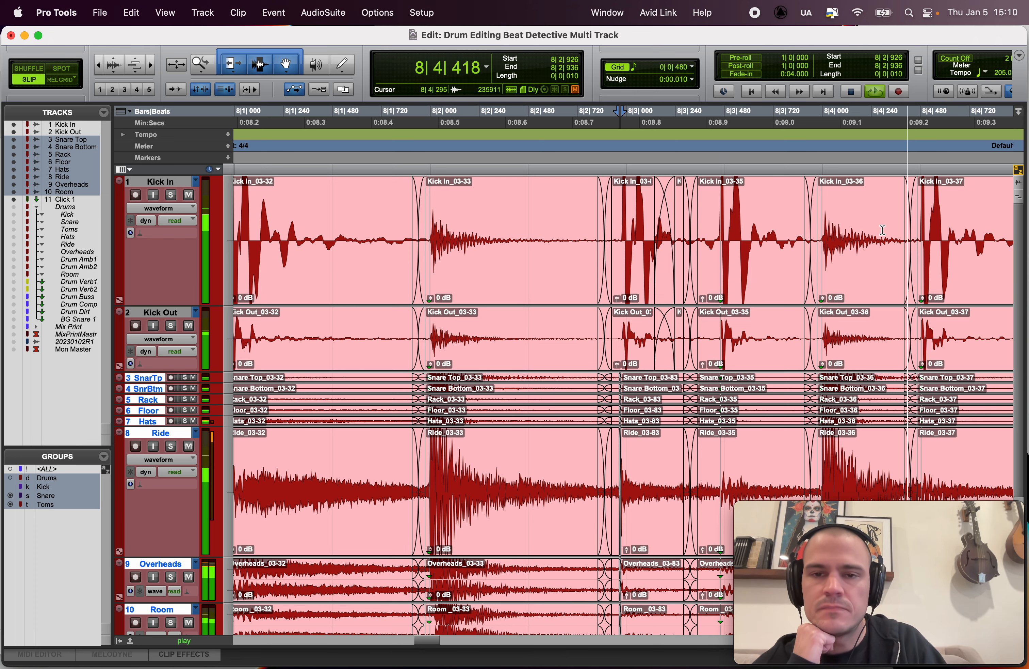
key("space")
Step: Look over the remaining drum clips after bar 8 and the whole edited take up to bar 17
key("super+bracketleft")
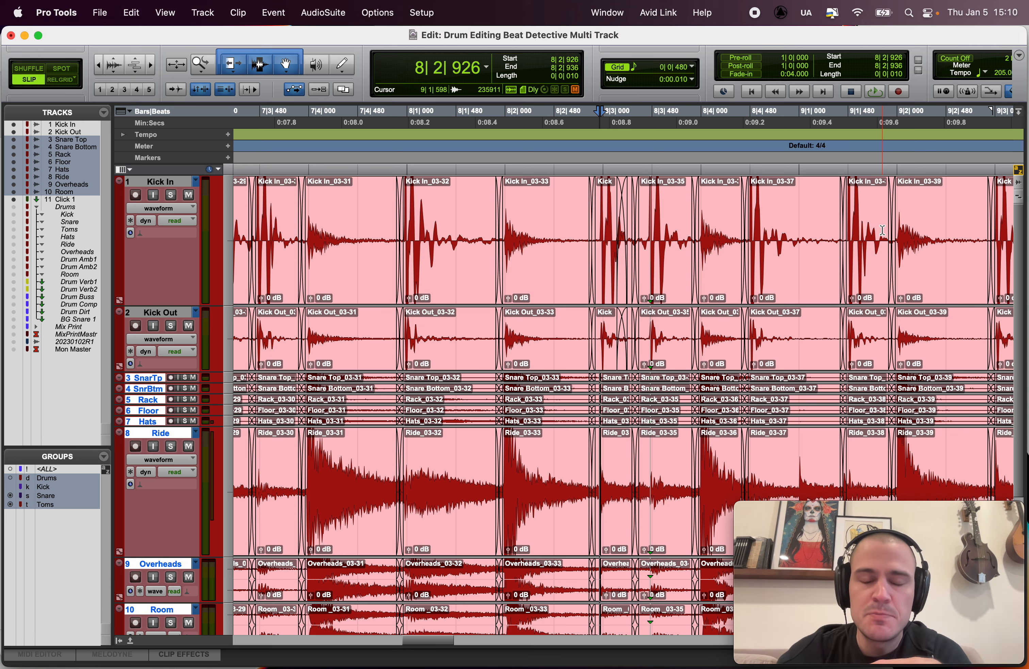
scroll(882, 230, "right", 2)
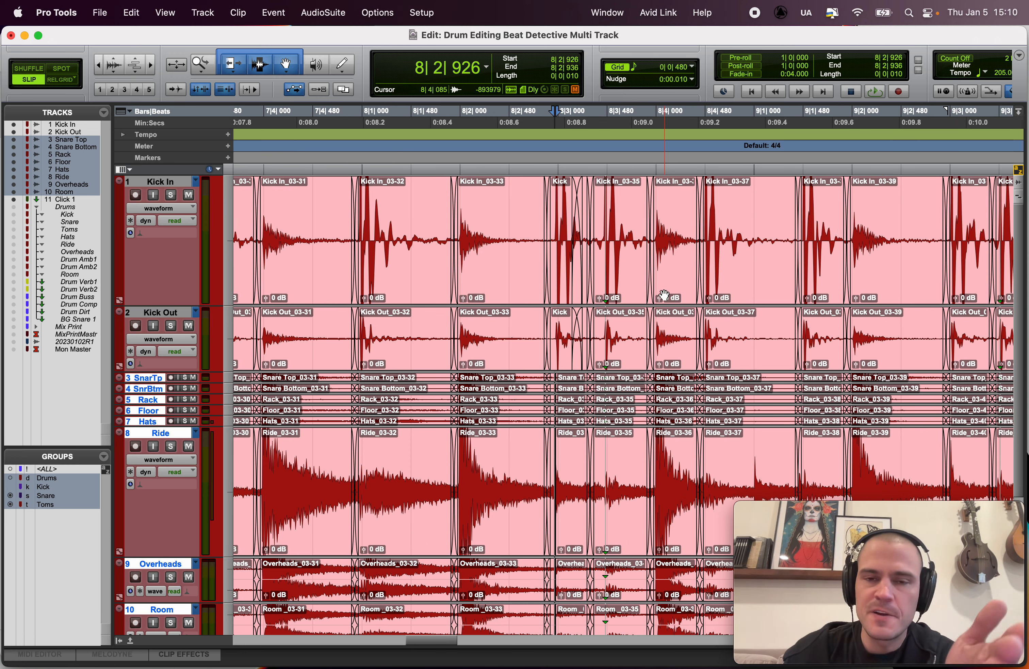
scroll(710, 172, "right", 10)
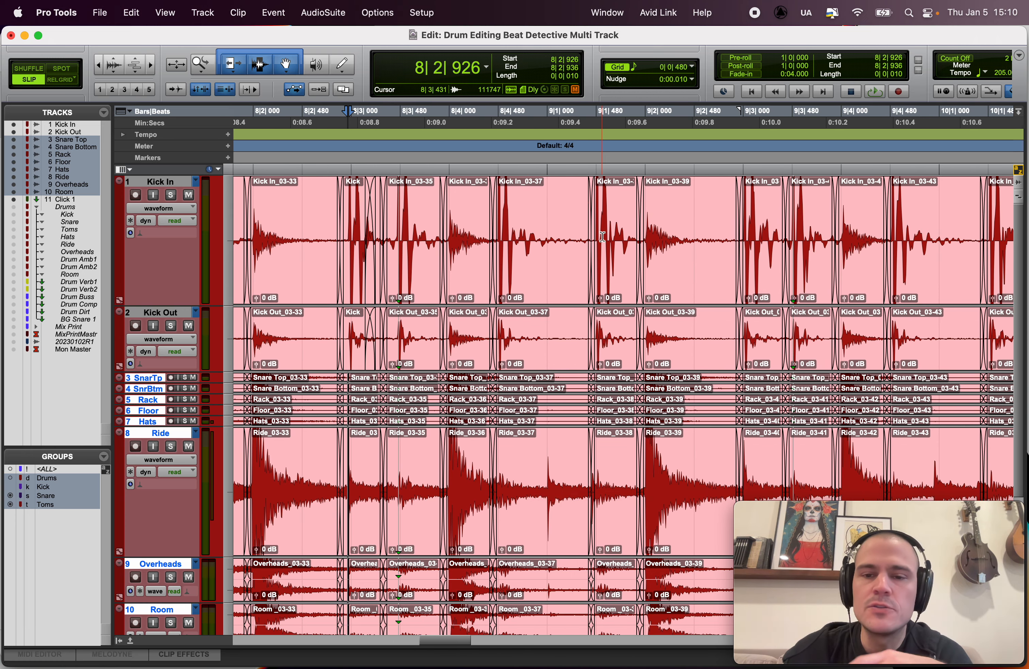
scroll(603, 236, "right", 2)
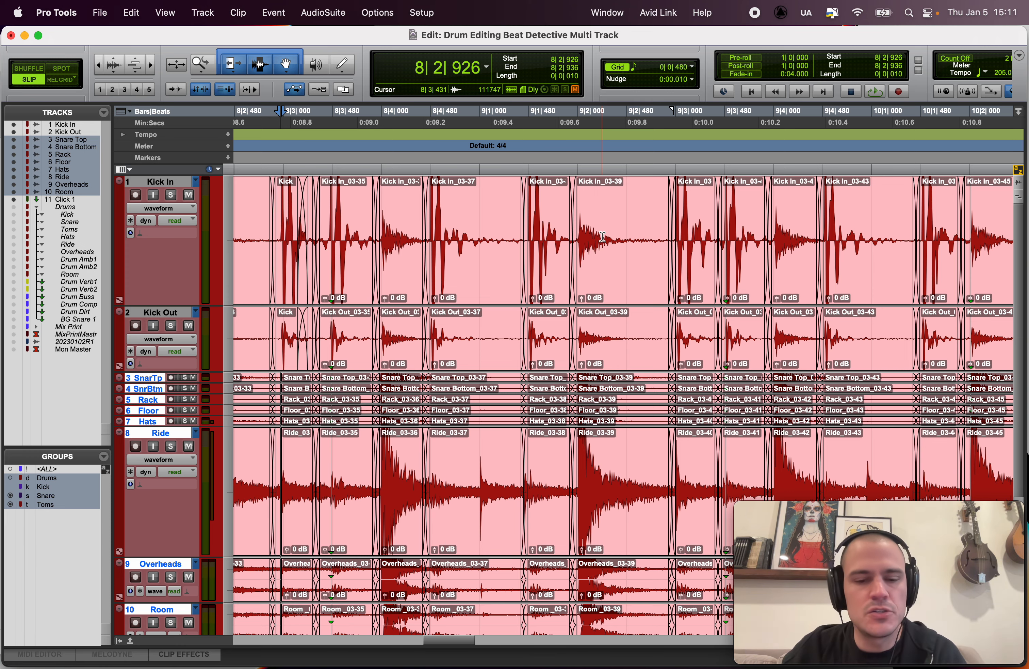
scroll(603, 236, "right", 10)
key("r")
key("r")
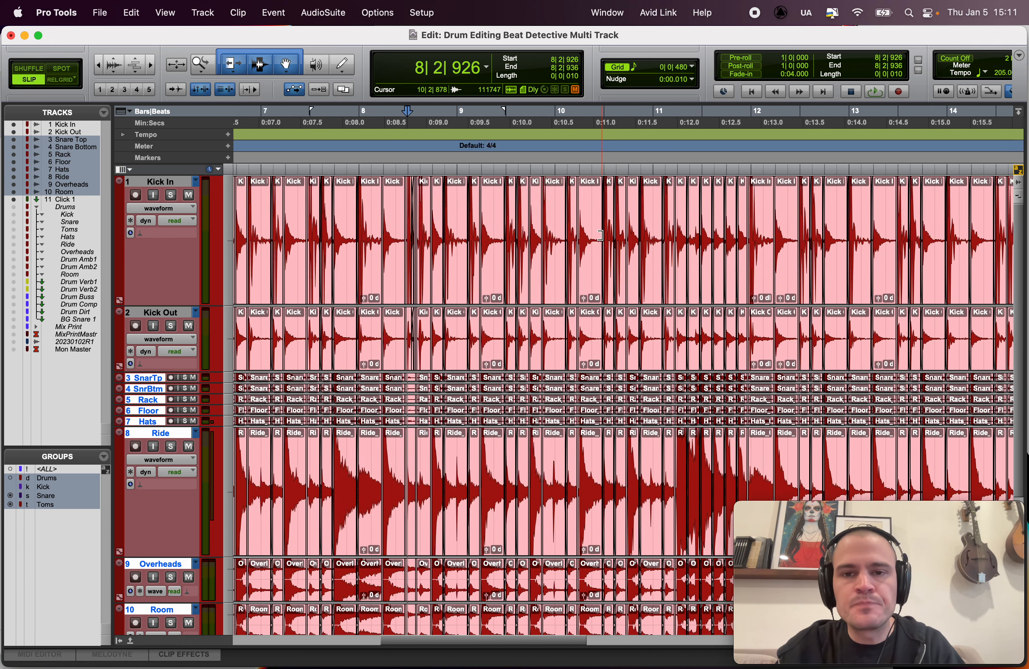
scroll(603, 236, "right", 4)
key("r")
key("r")
key("r")
key("t")
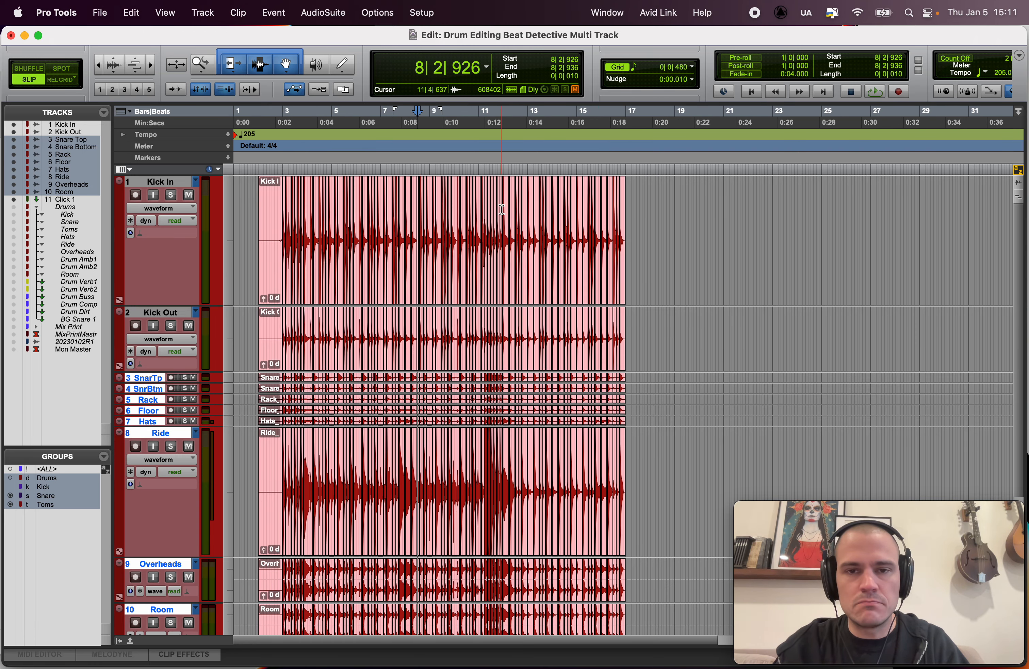
scroll(502, 210, "right", 2)
scroll(502, 210, "left", 2)
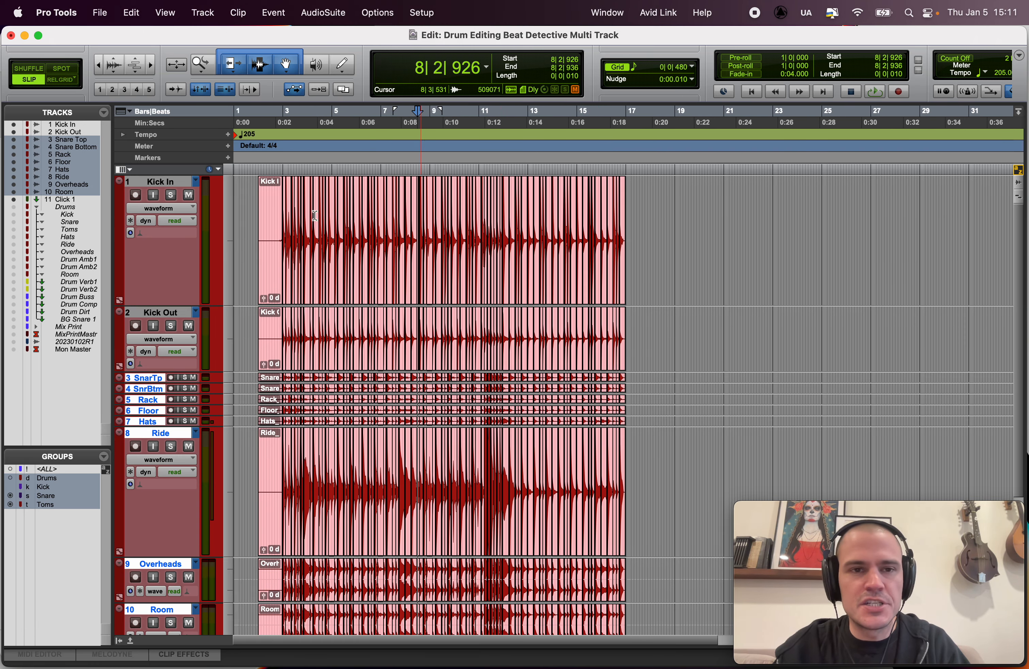
Step: Select all the edited drum clips and duplicate the current playlist on every drum track
left_click(242, 203)
key("super+a")
left_click(196, 183)
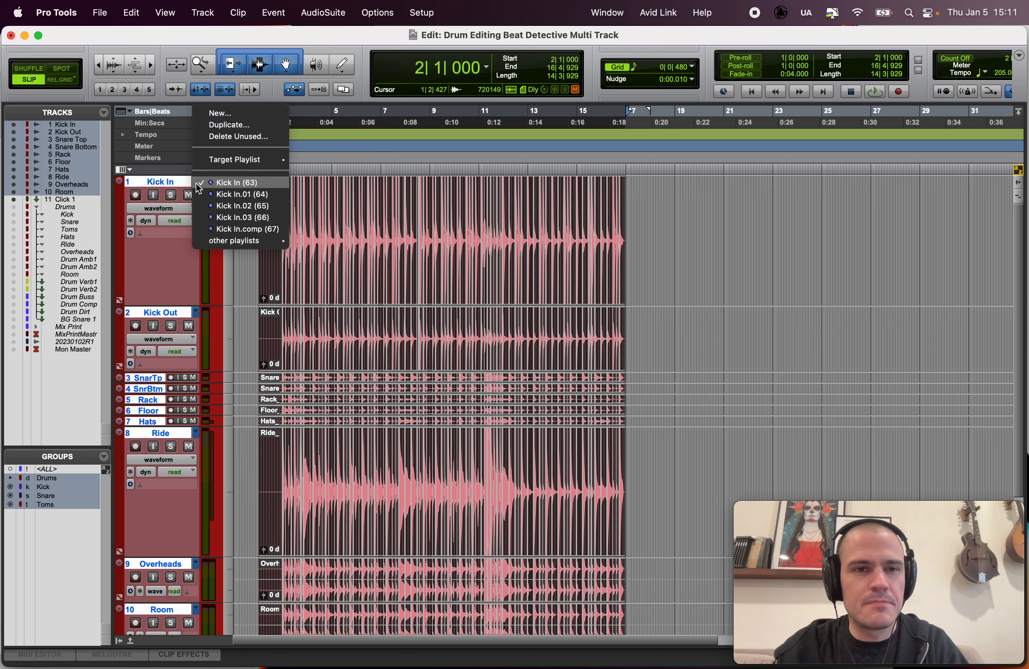
left_click(211, 128)
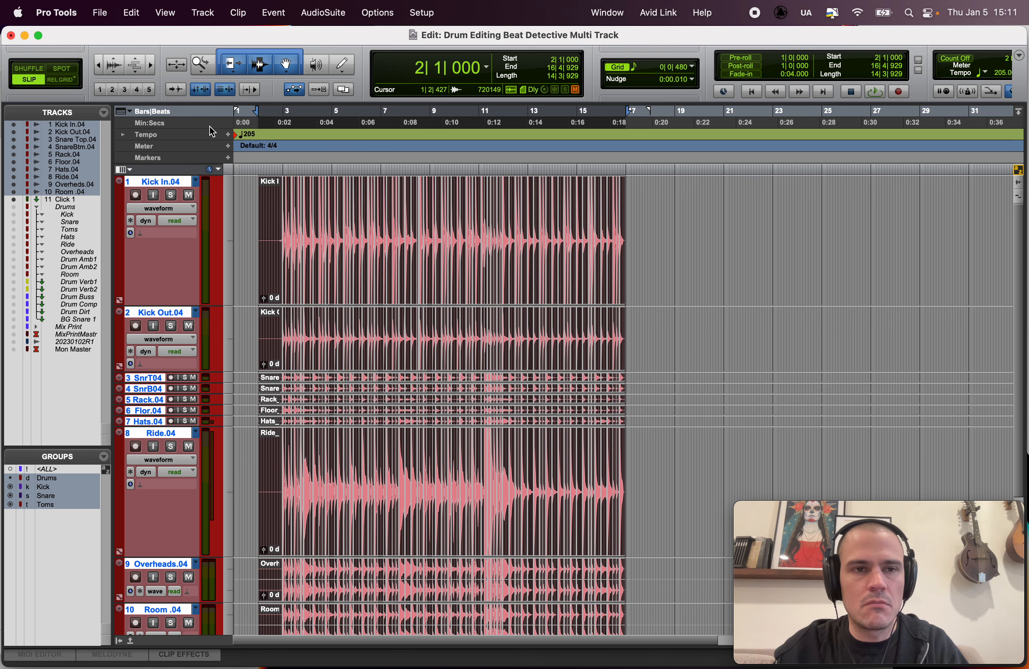
Step: Batch rename the duplicated drum playlists, replacing "04" with "beat detective unrendered"
key("alt+shift+r")
key("Tab")
key("Tab")
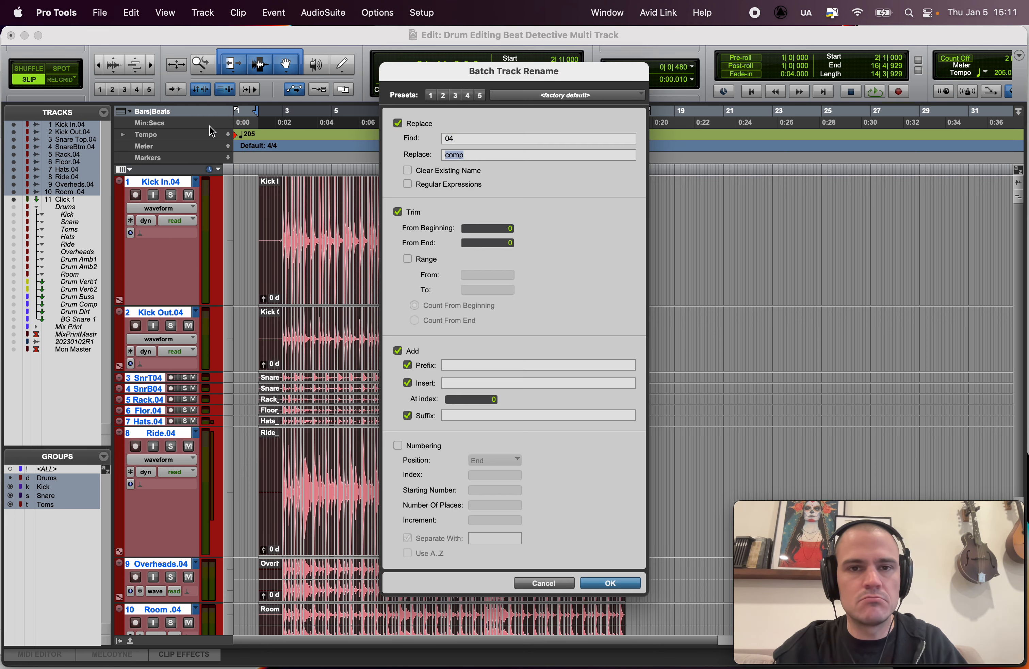
type("beat detective unrendered")
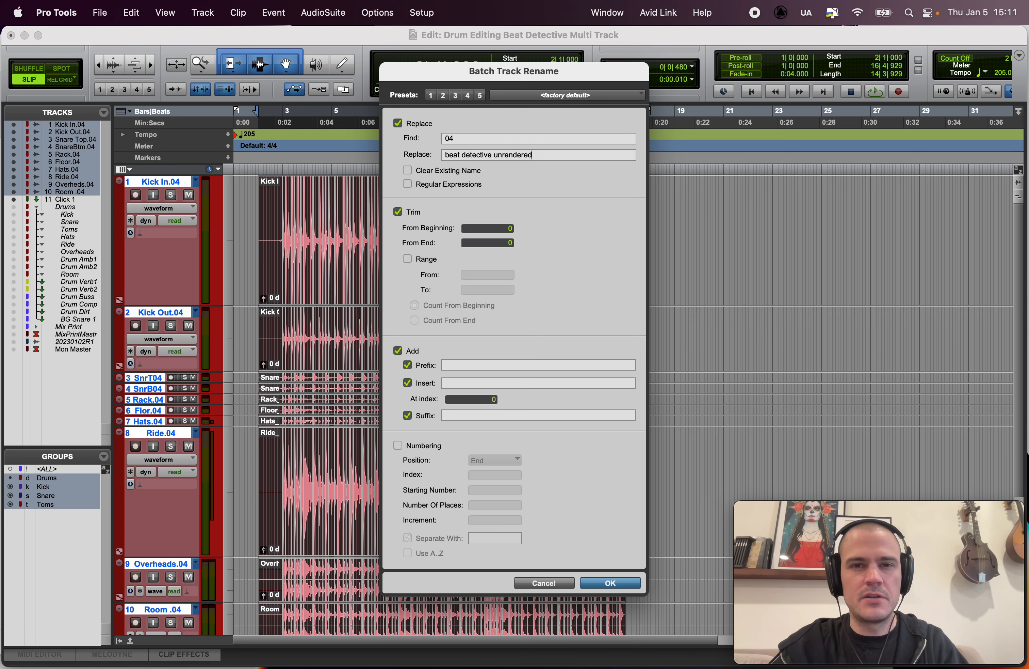
key("Return")
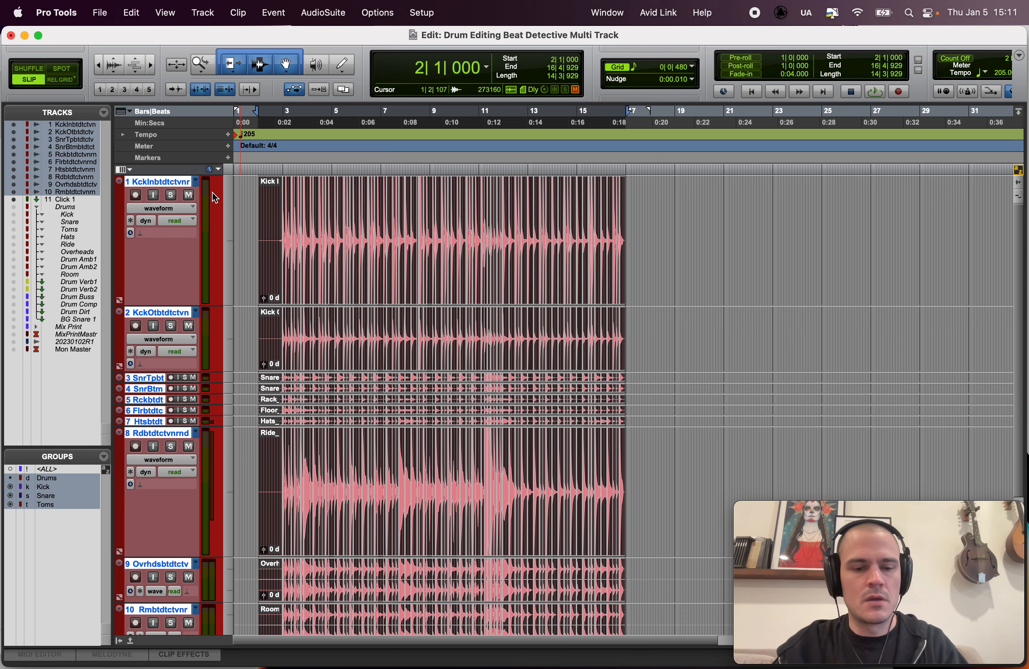
Step: Switch the drum tracks back to the main Kick In playlist and consolidate all clips into one continuous clip per track
left_click(196, 181)
left_click(221, 136)
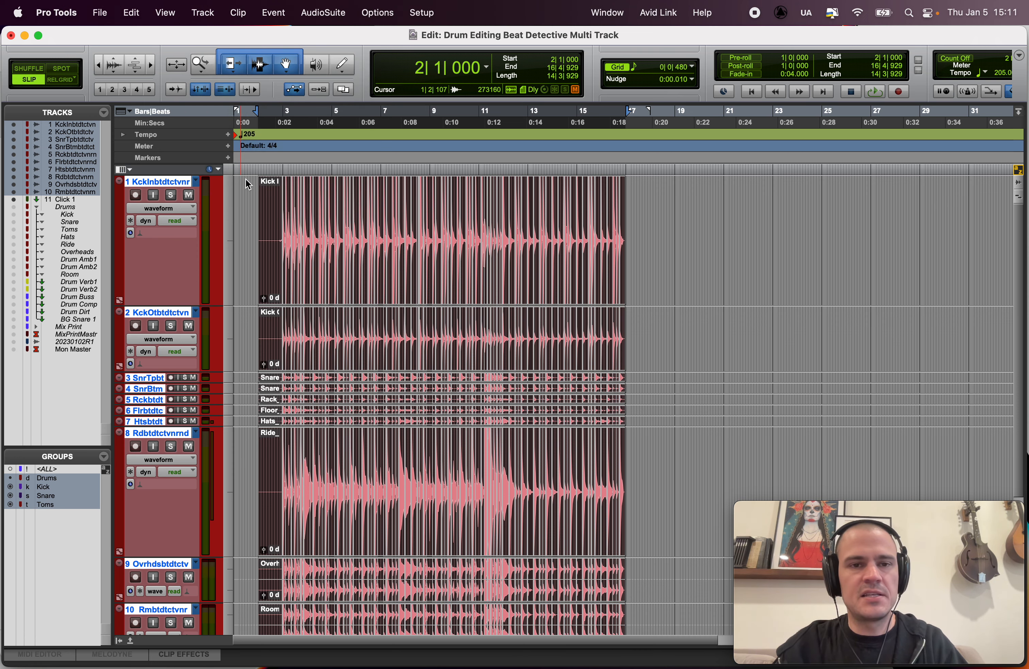
left_click(245, 187)
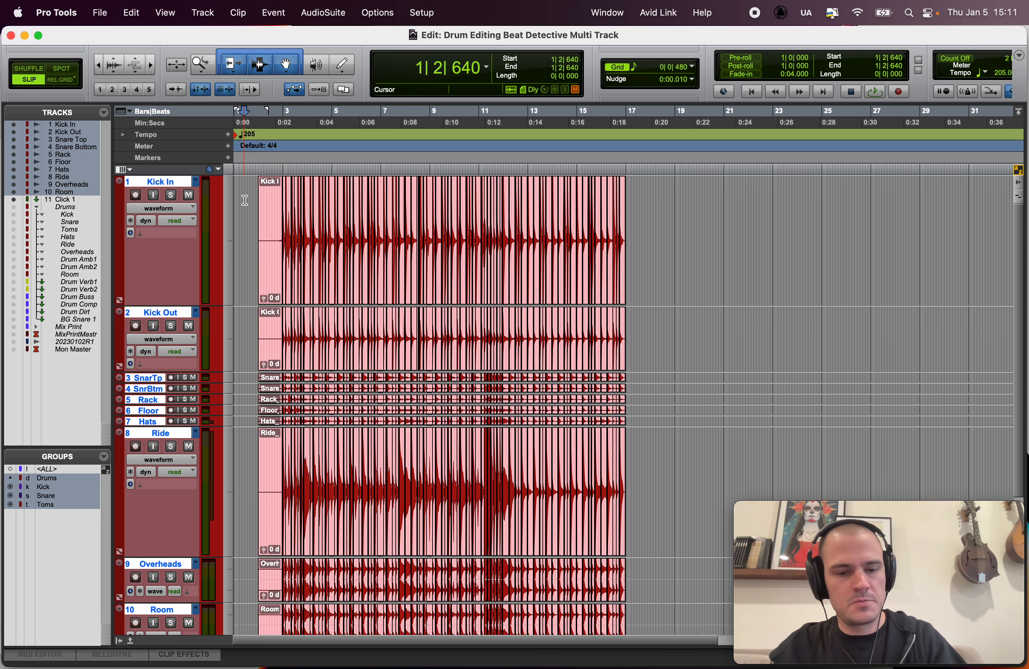
key("super+a")
key("alt+shift+3")
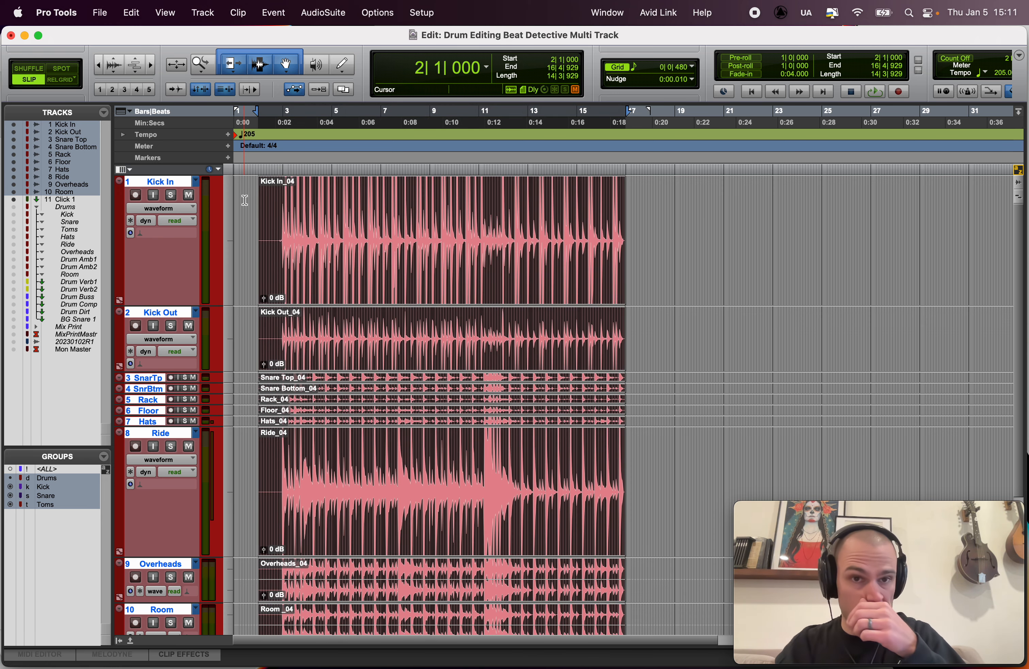